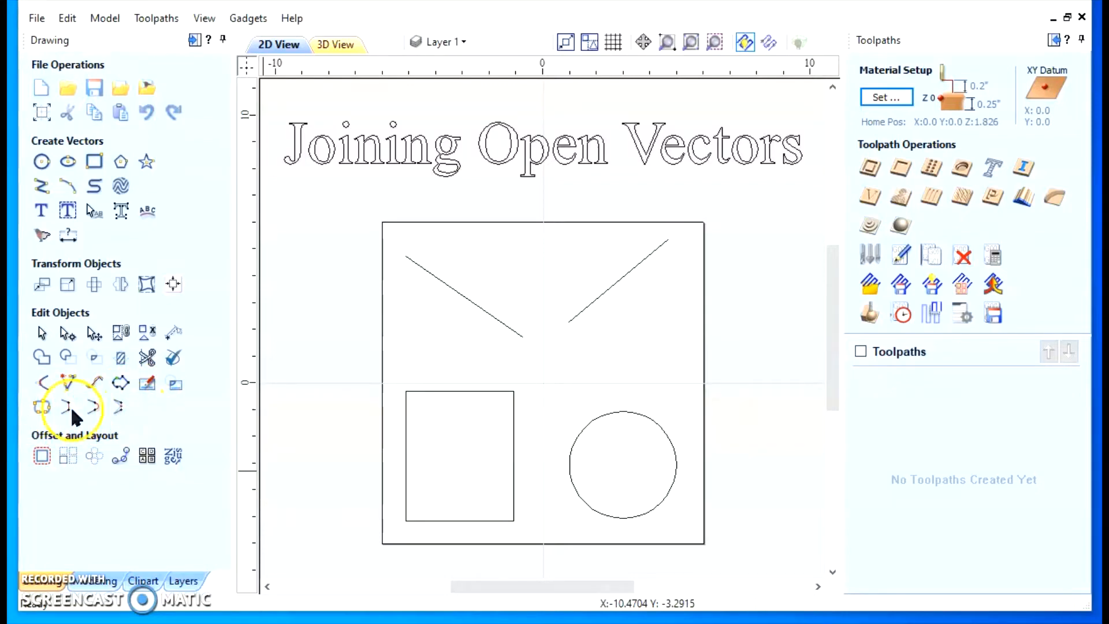
# Select all open vectors in the drawing, and clear the selection
pyautogui.rightClick(465, 305)
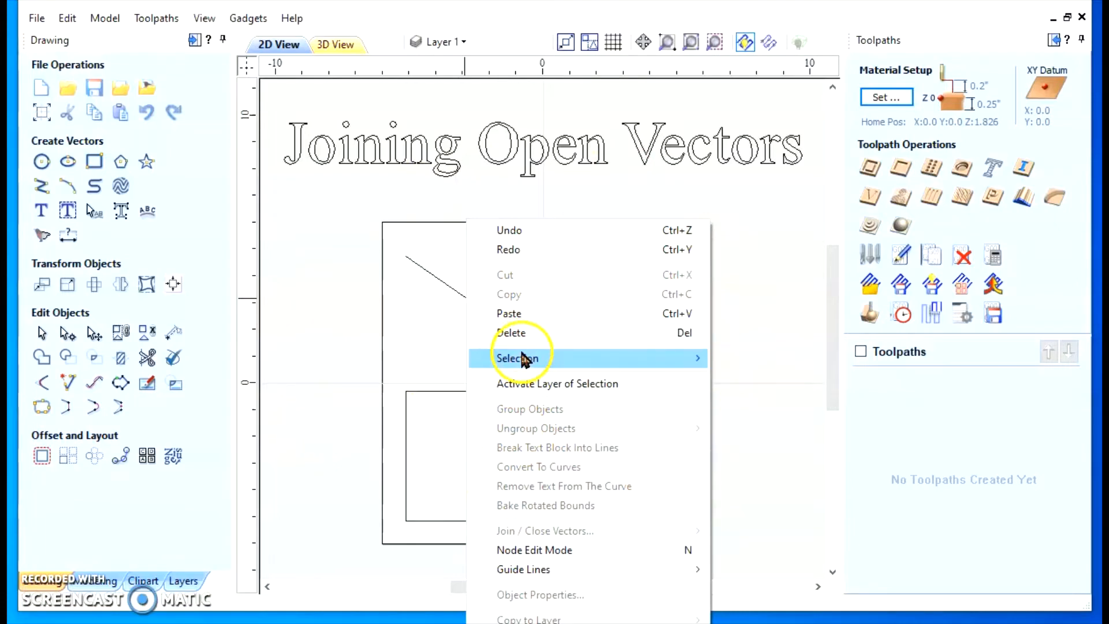
pyautogui.moveTo(521, 360)
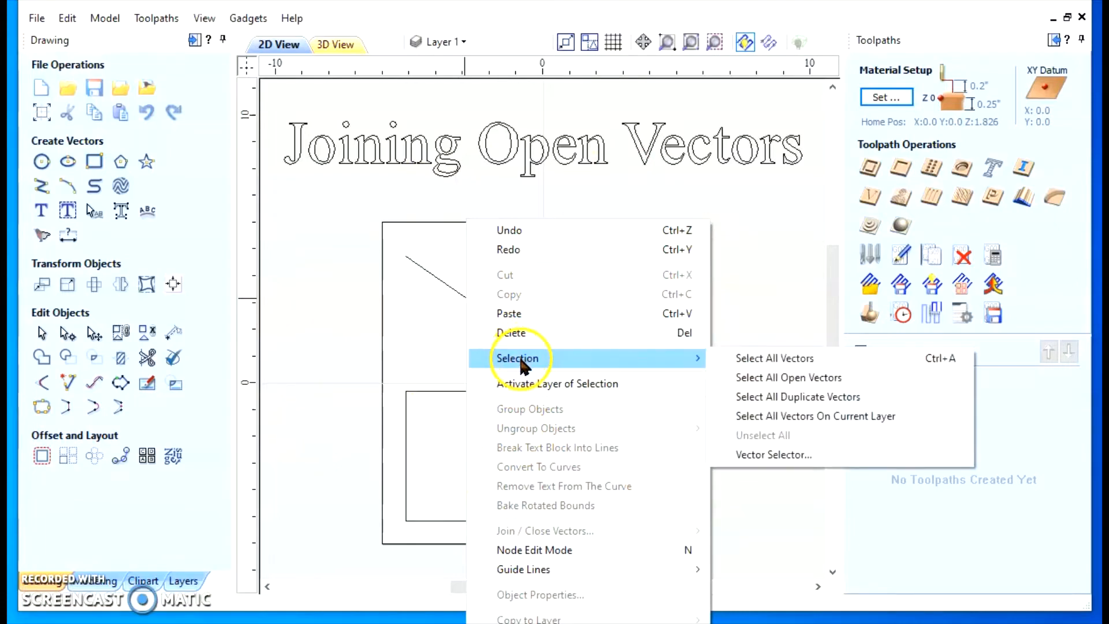
pyautogui.click(794, 378)
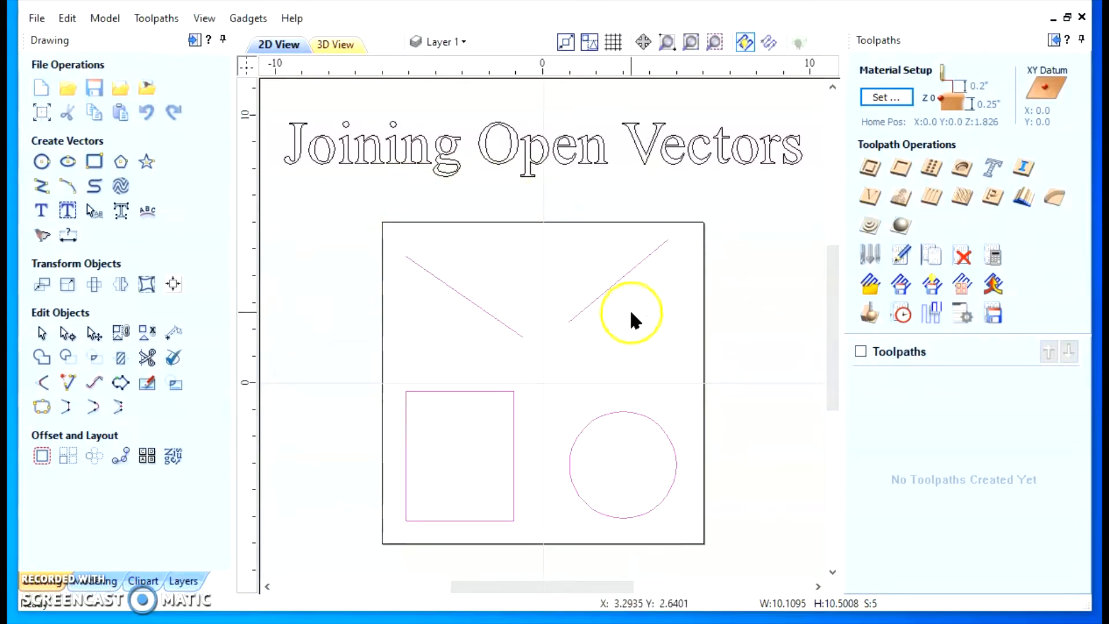
pyautogui.click(456, 386)
pyautogui.click(124, 536)
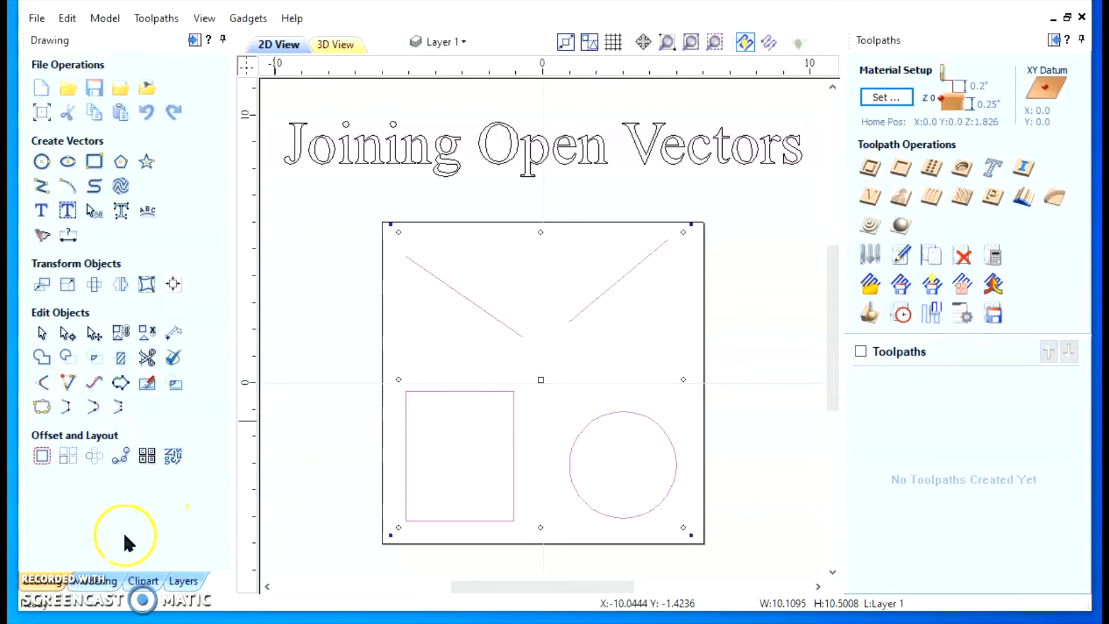
pyautogui.click(338, 383)
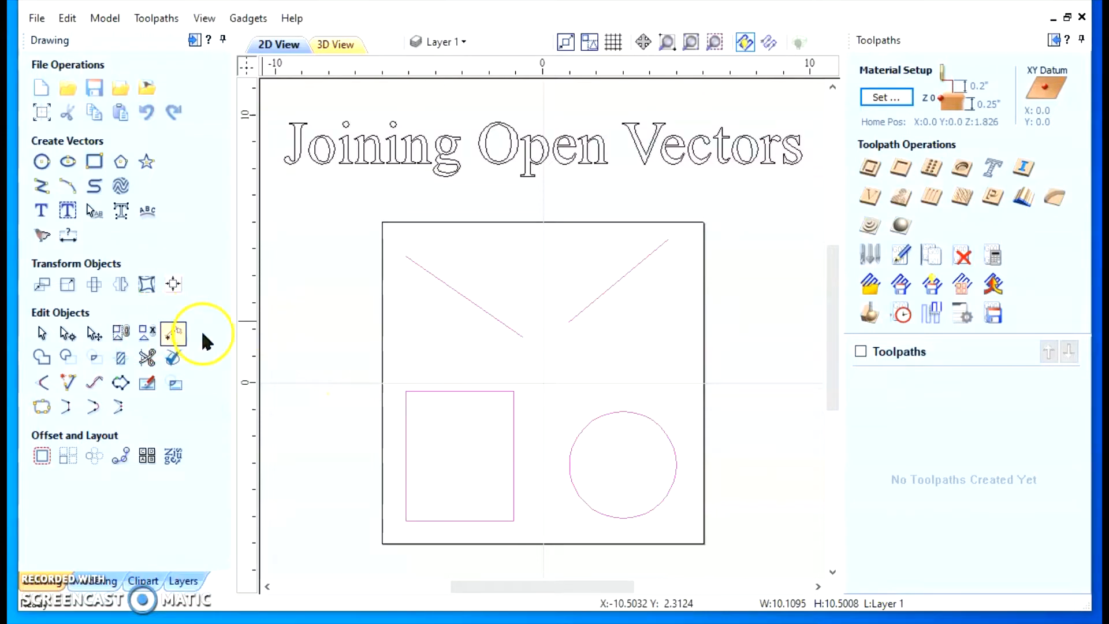
pyautogui.hotkey('ctrl', 'a')
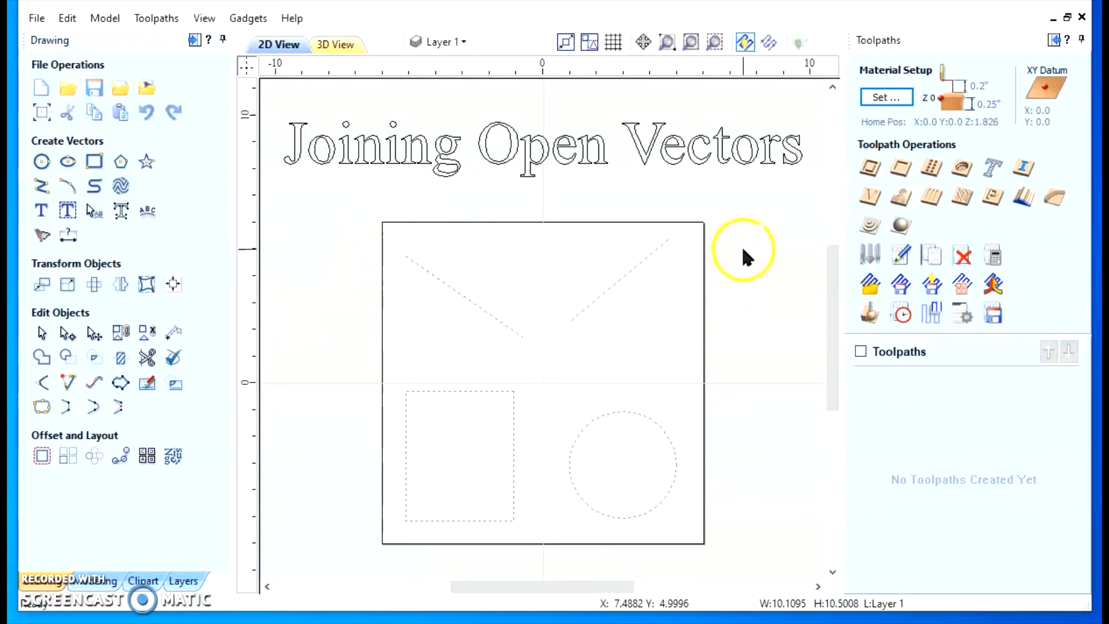
pyautogui.click(348, 329)
# Select the diagonal lines, the circle's two halves and the square one at a time to check which pieces are separate vectors
pyautogui.click(444, 389)
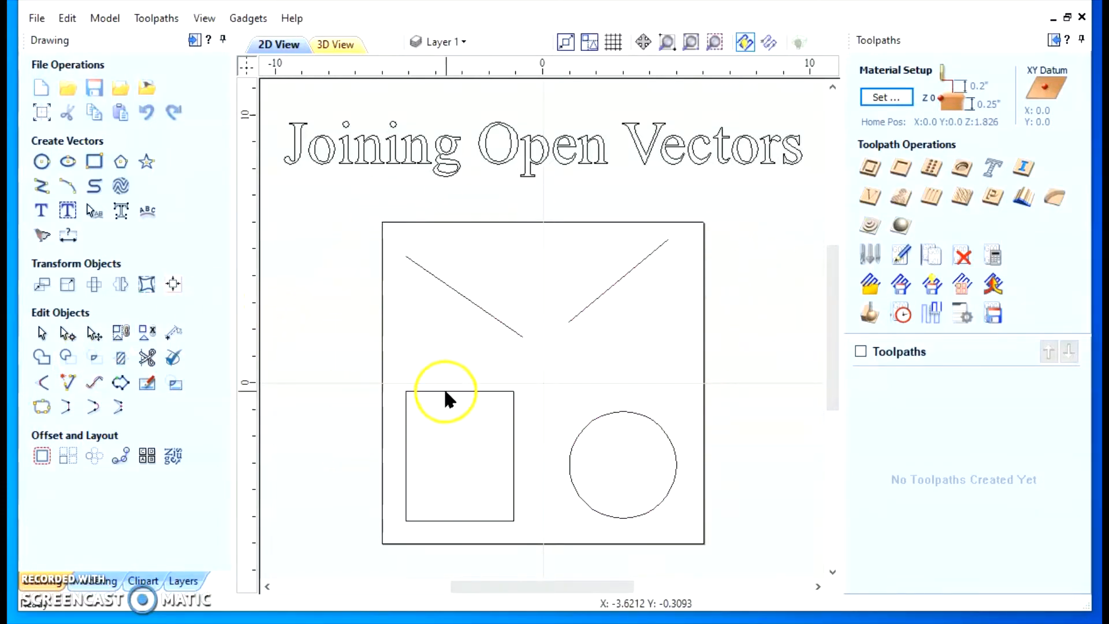
pyautogui.click(476, 305)
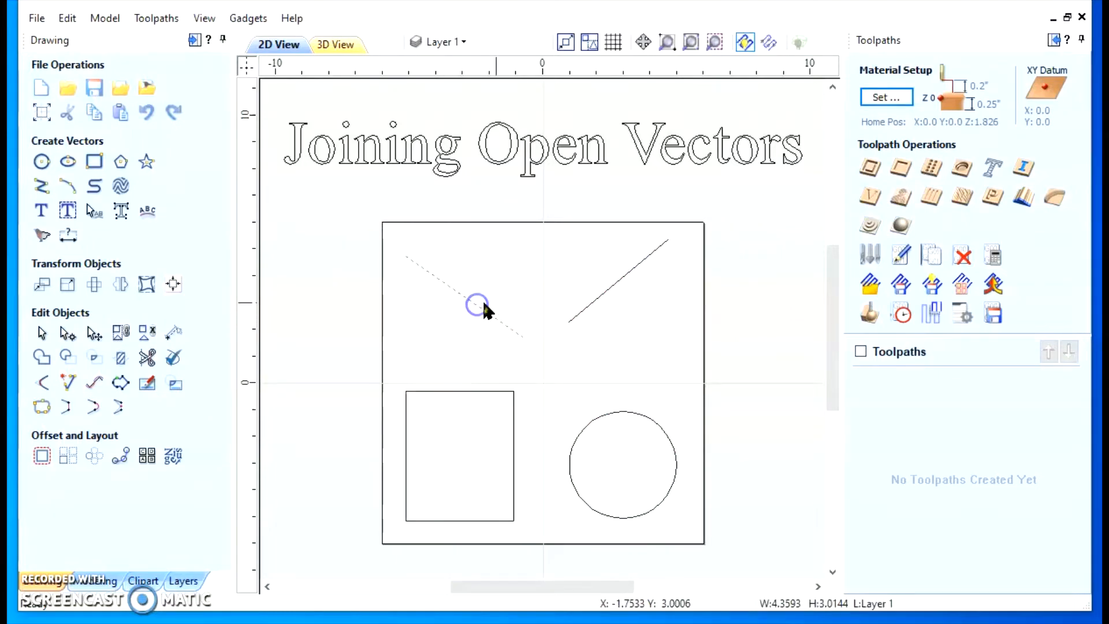
pyautogui.keyDown('shift'); pyautogui.click(625, 279); pyautogui.keyUp('shift')
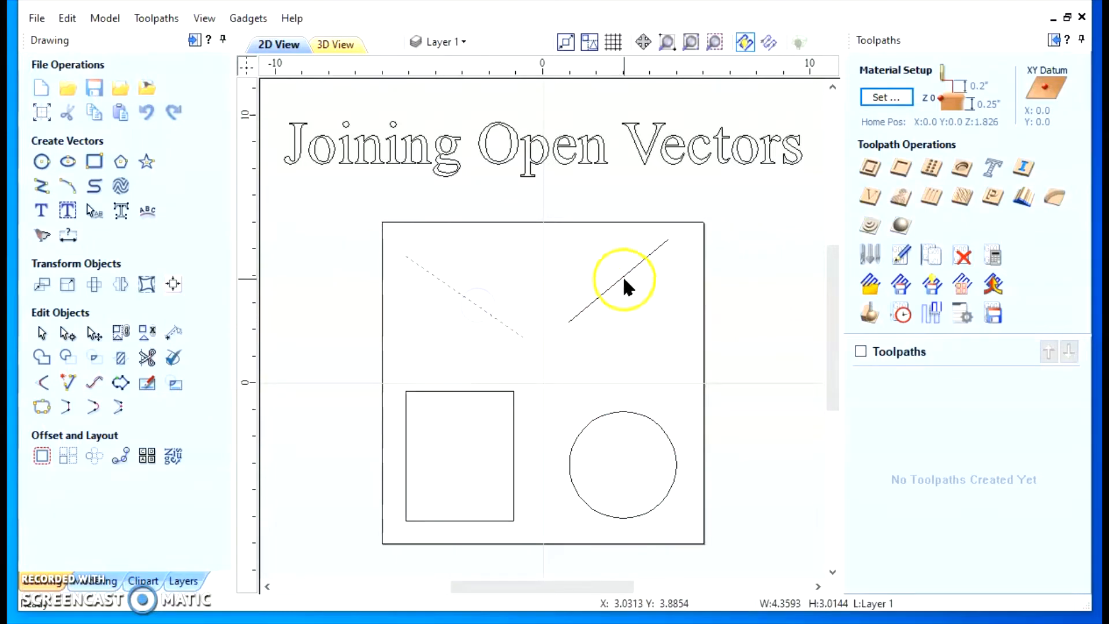
pyautogui.click(629, 406)
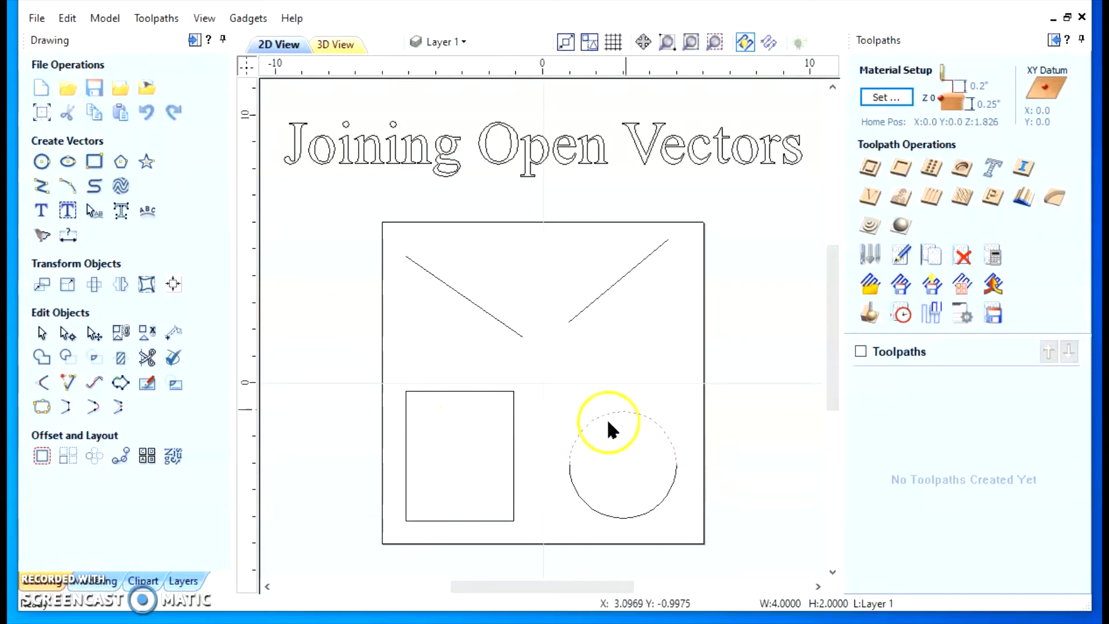
pyautogui.click(630, 516)
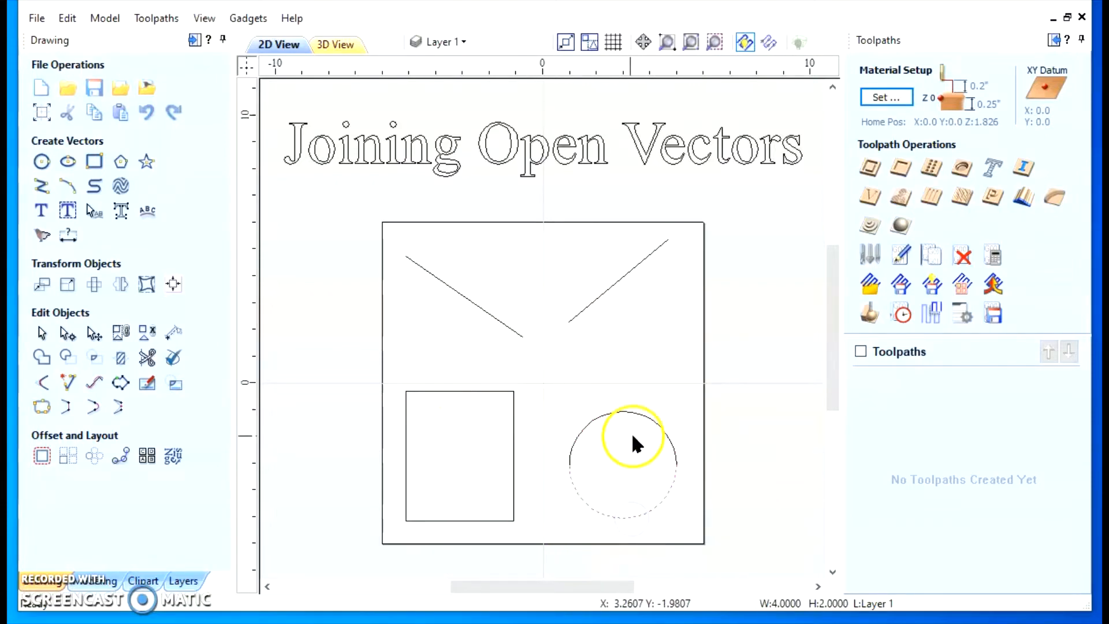
pyautogui.click(634, 412)
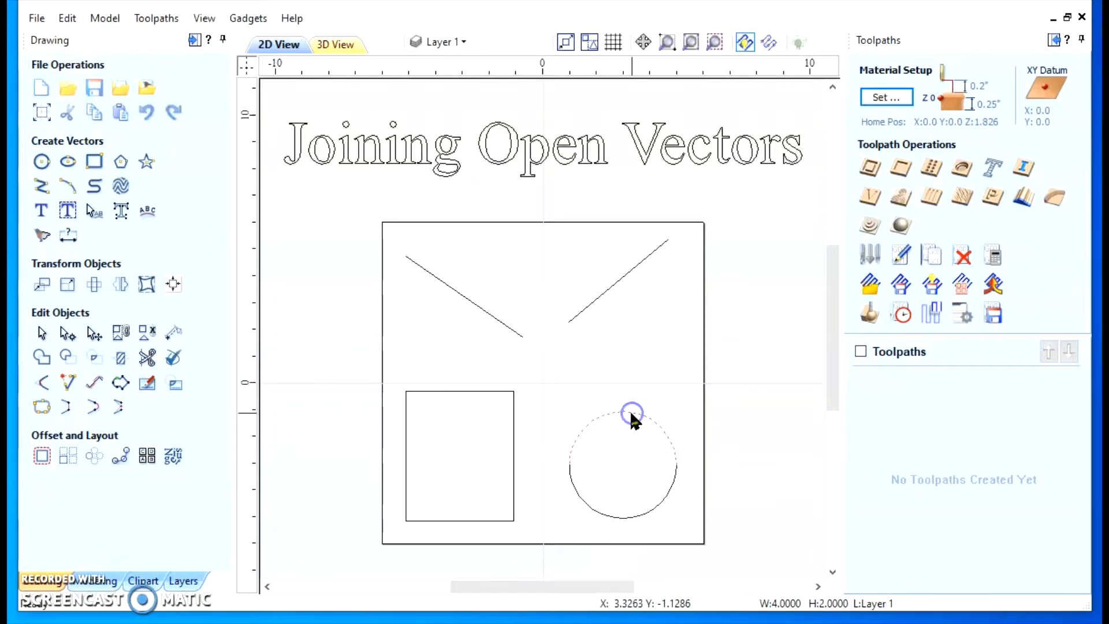
pyautogui.click(514, 444)
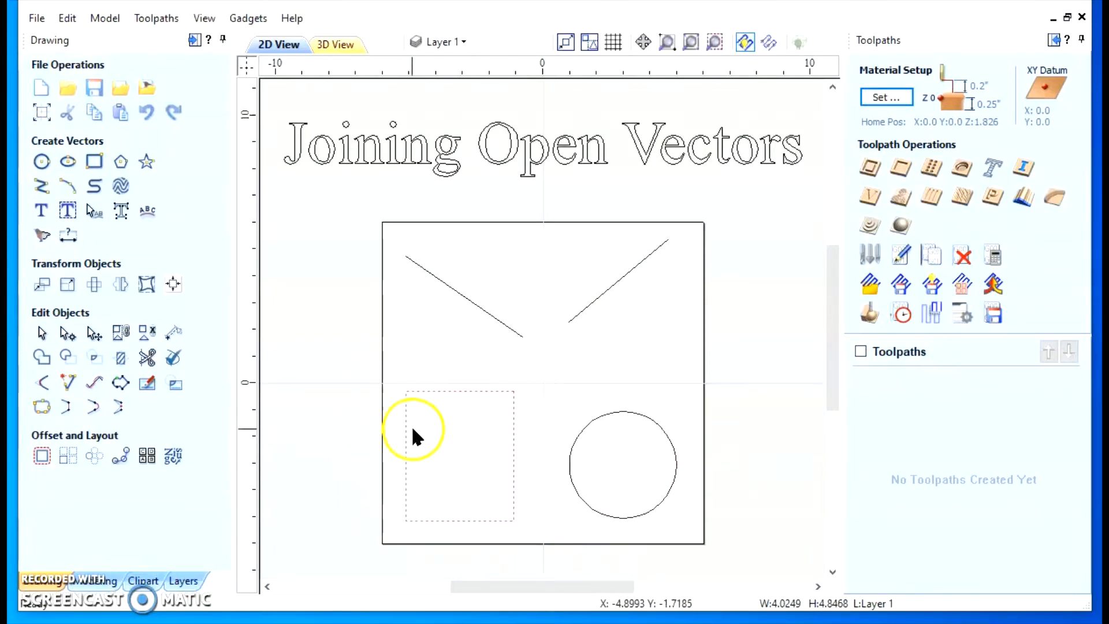
pyautogui.click(329, 325)
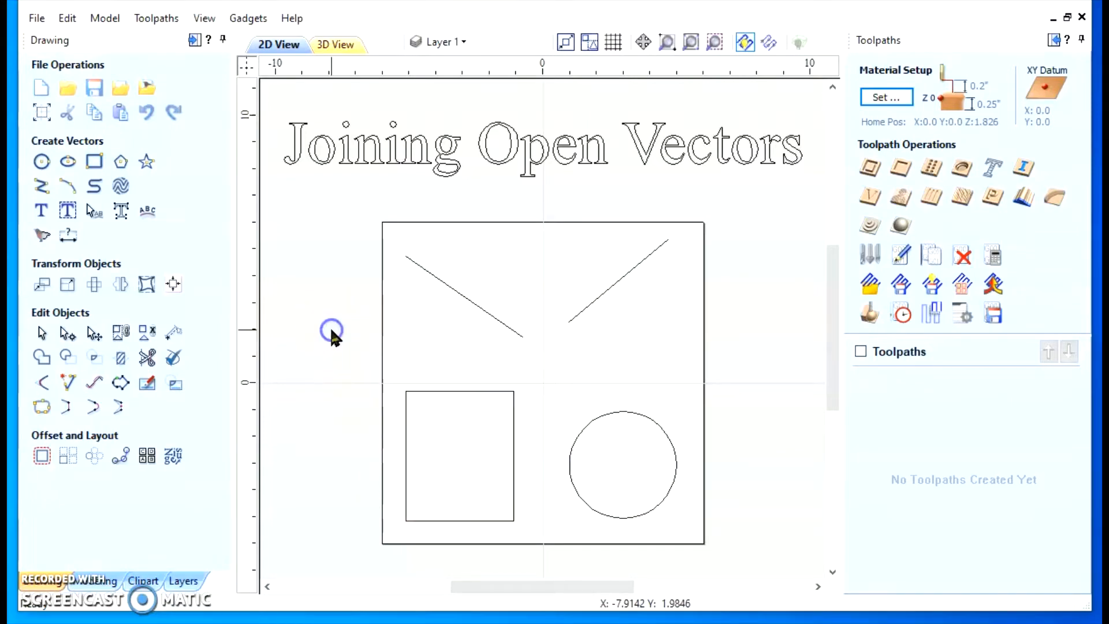
# Reselect every open vector at once to check the shapes, and deselect them all
pyautogui.moveTo(330, 204); pyautogui.dragTo(732, 555)
pyautogui.rightClick(587, 299)
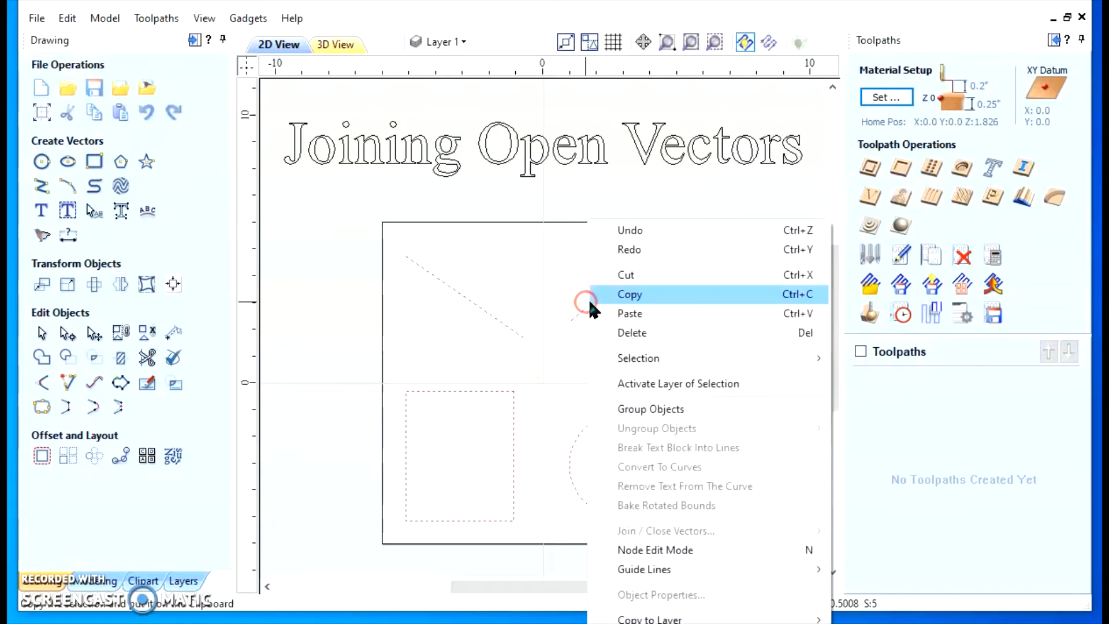
pyautogui.moveTo(630, 369)
pyautogui.click(879, 374)
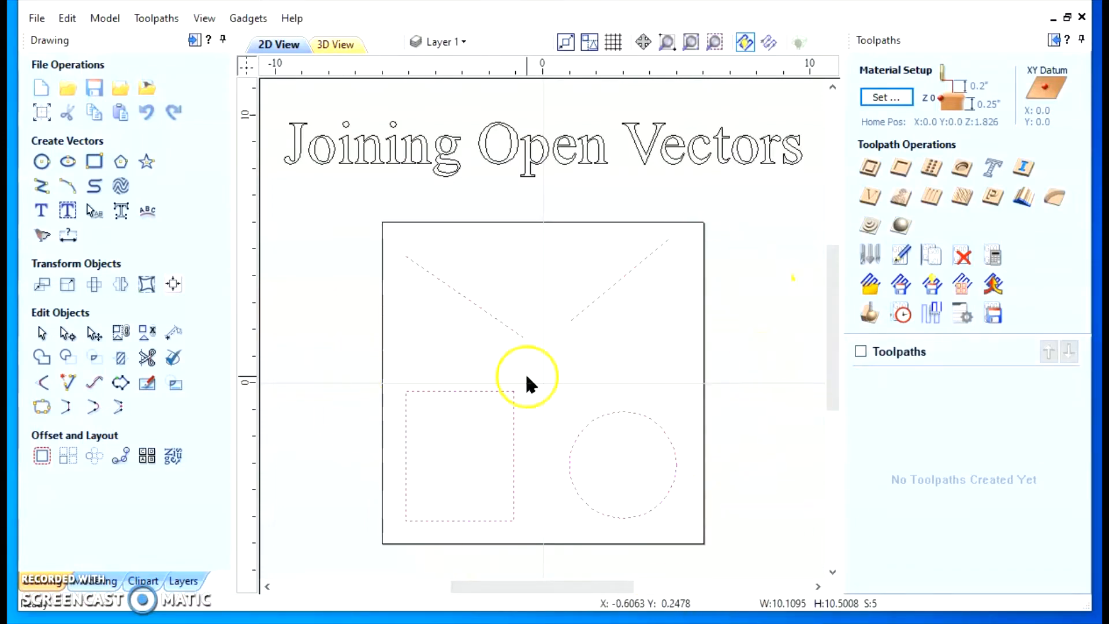
pyautogui.click(352, 304)
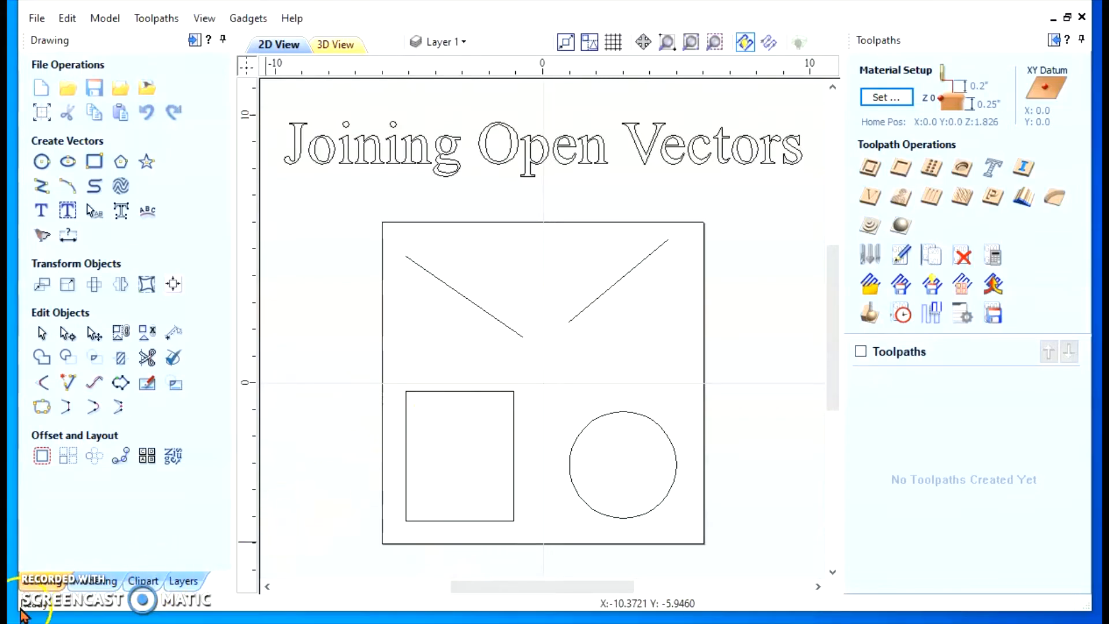
pyautogui.click(343, 495)
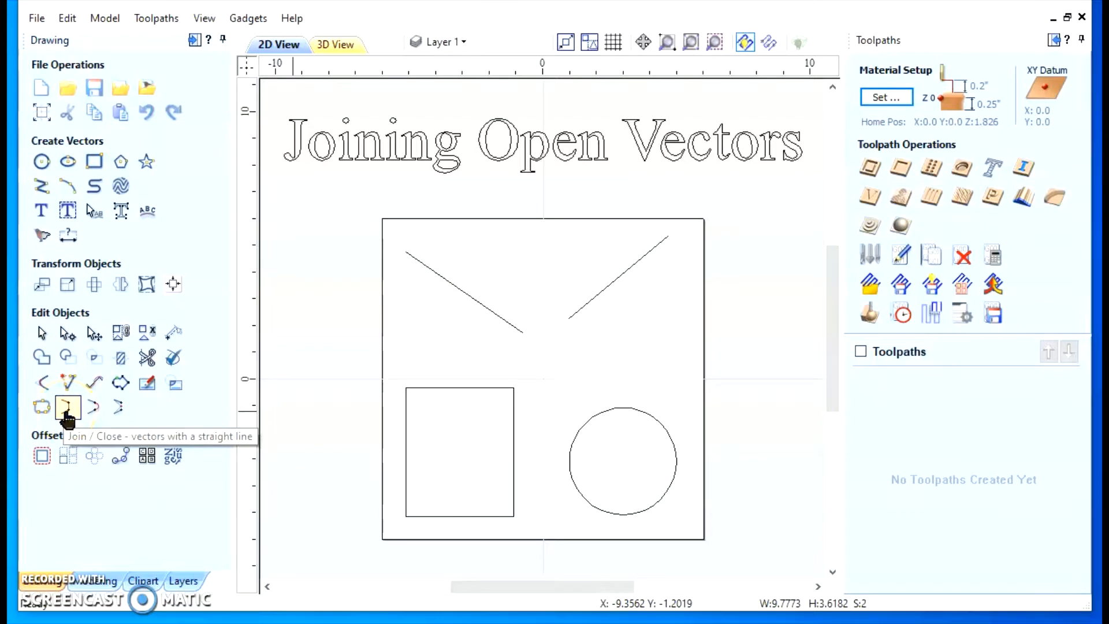
# Join the two diagonal lines with a straight line, examine the connection, and undo the join
pyautogui.click(464, 289)
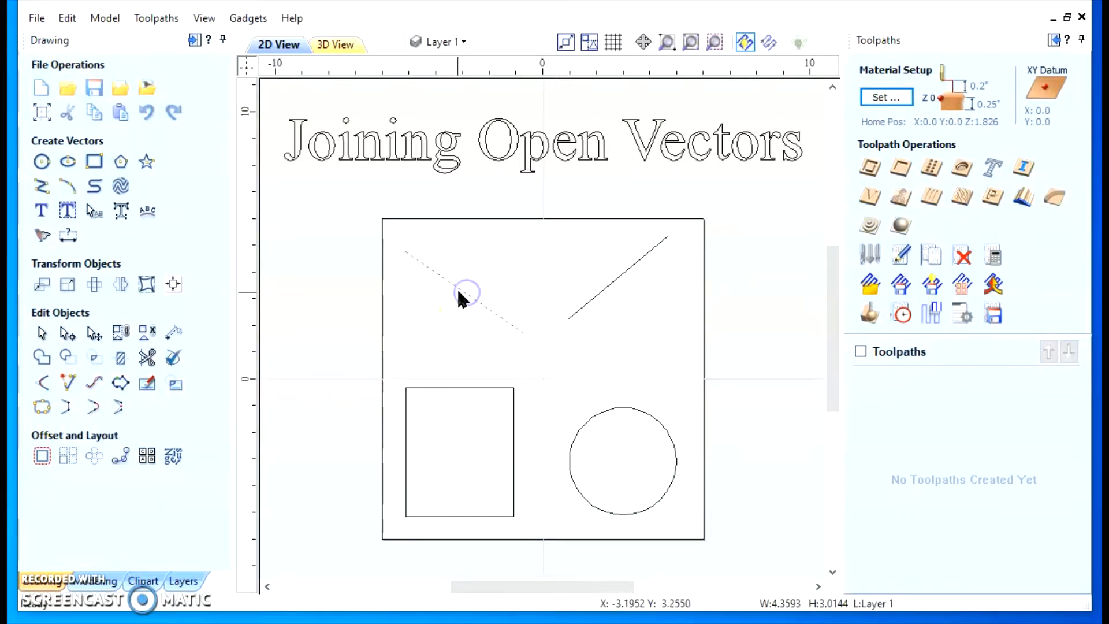
pyautogui.keyDown('shift'); pyautogui.click(609, 285); pyautogui.keyUp('shift')
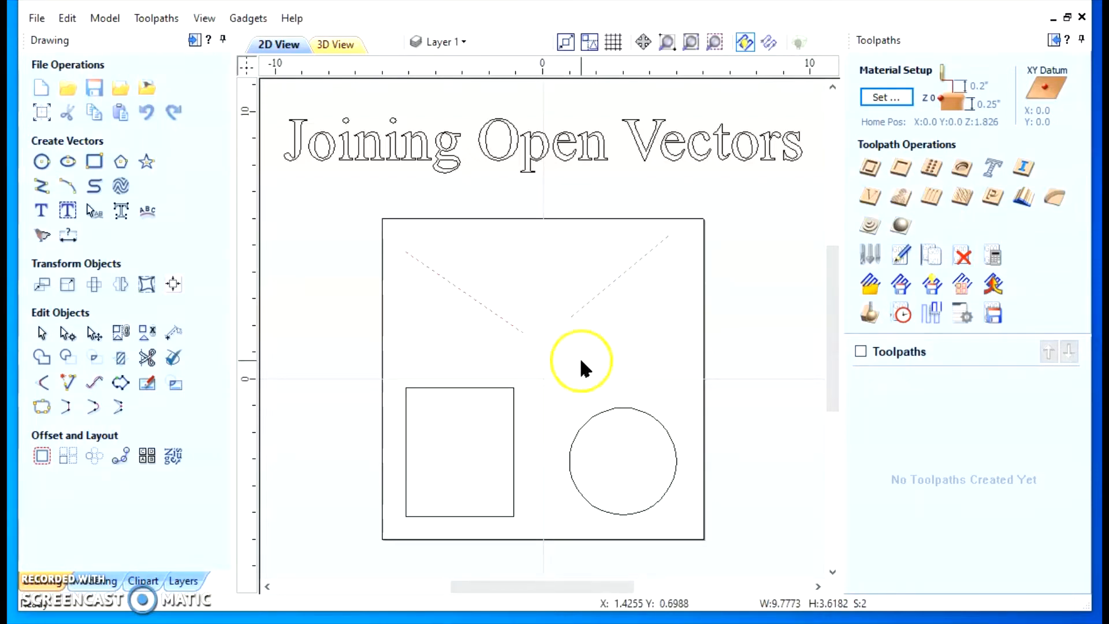
pyautogui.click(66, 407)
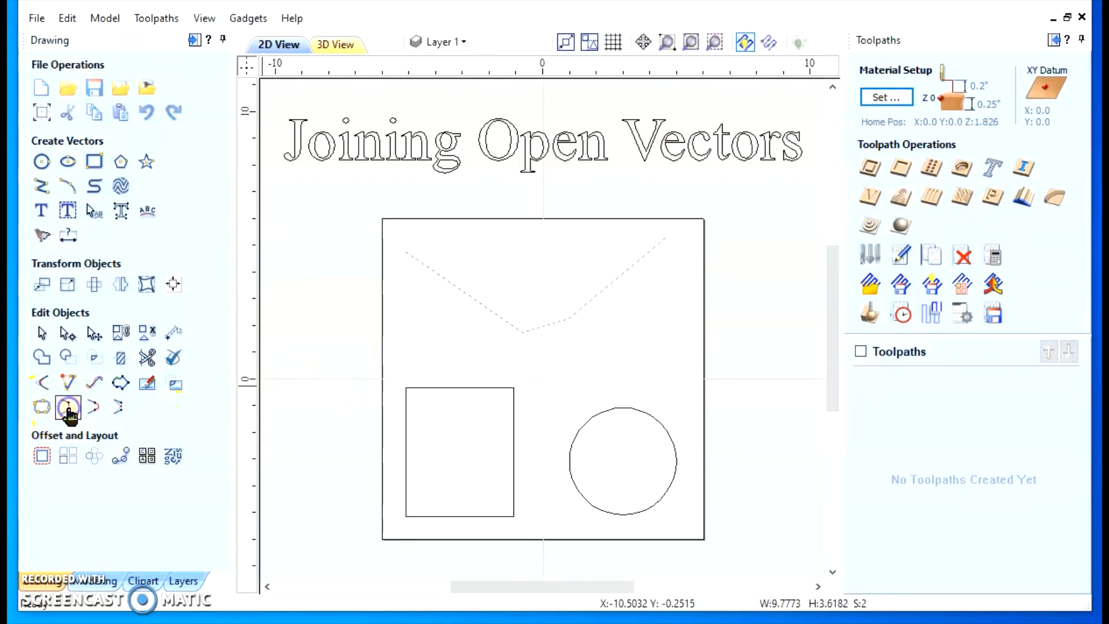
pyautogui.scroll(3, 545, 323)
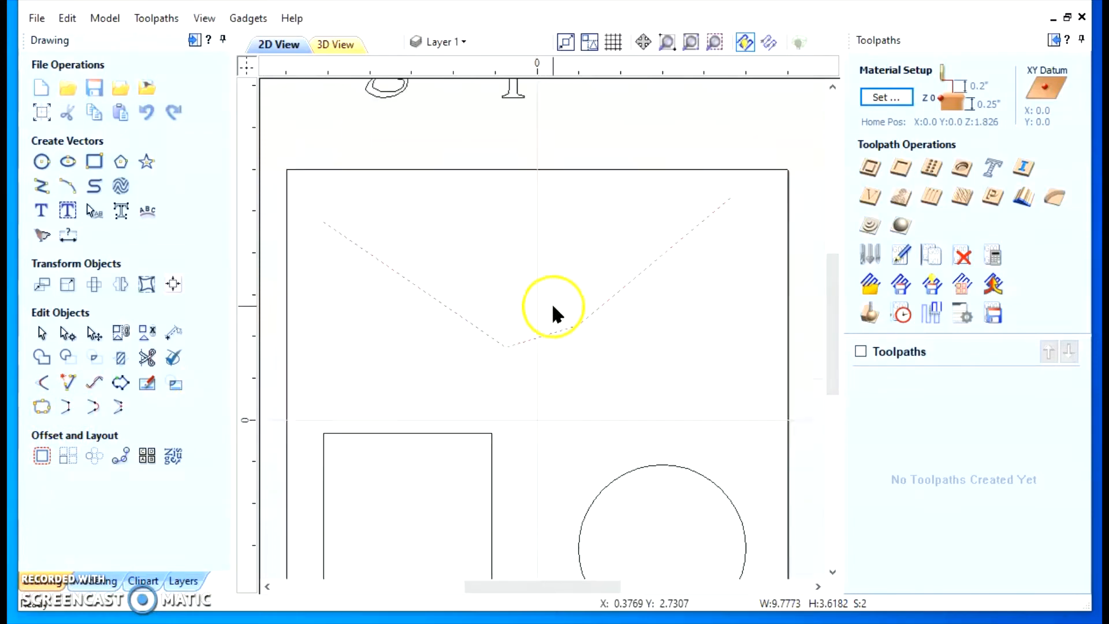
pyautogui.scroll(2, 492, 357)
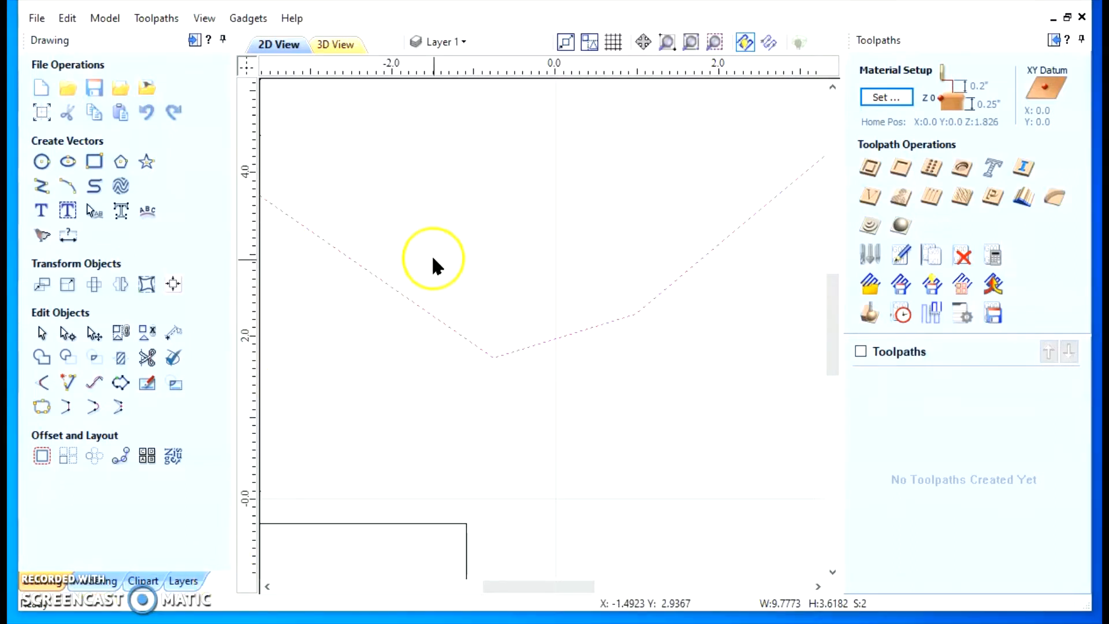
pyautogui.click(64, 18)
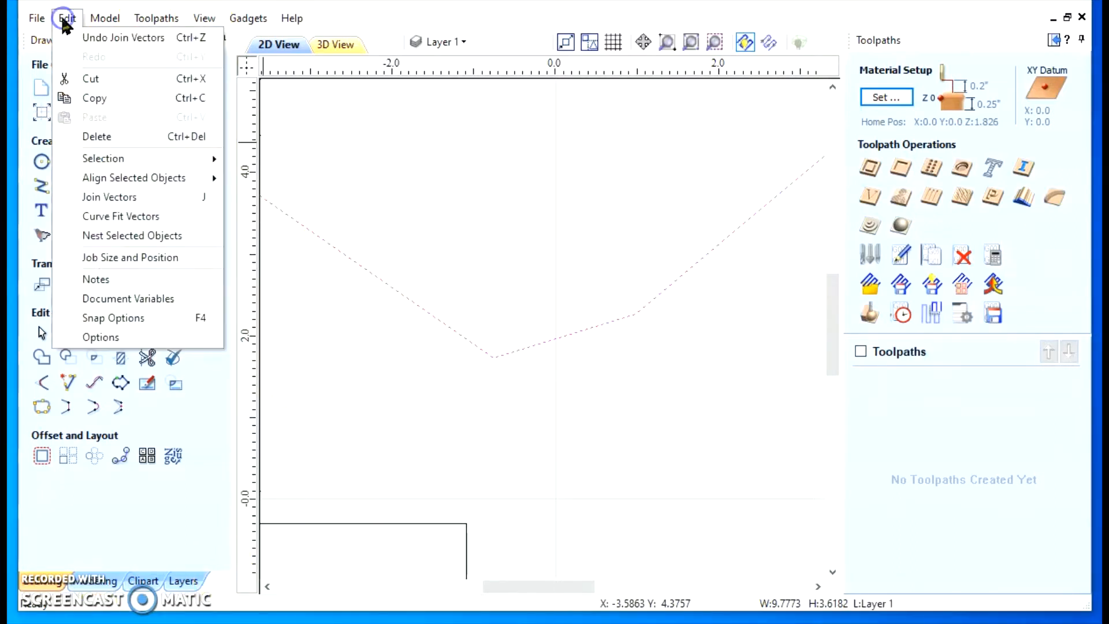
pyautogui.click(96, 37)
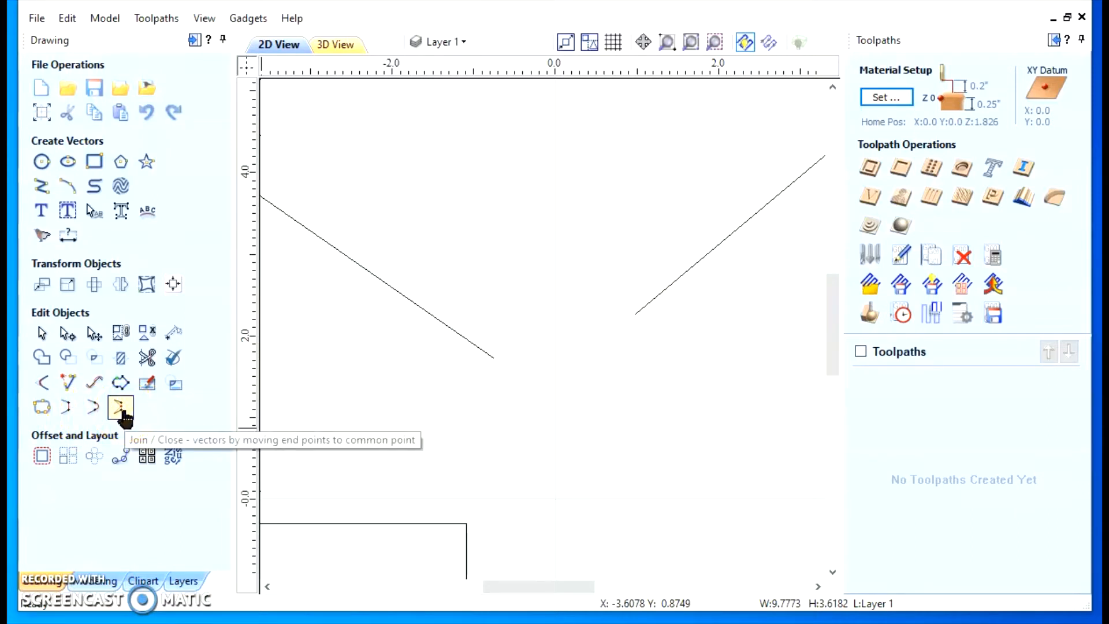
# Join the two diagonal lines by moving their end points to a common point, and undo the join
pyautogui.click(437, 318)
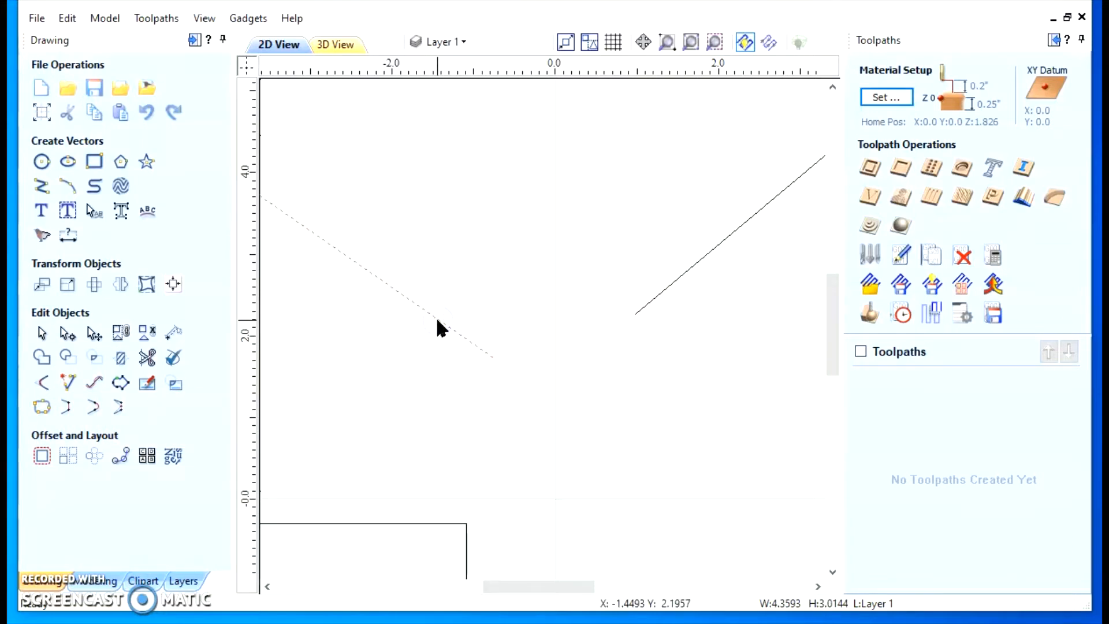
pyautogui.keyDown('shift'); pyautogui.click(685, 274); pyautogui.keyUp('shift')
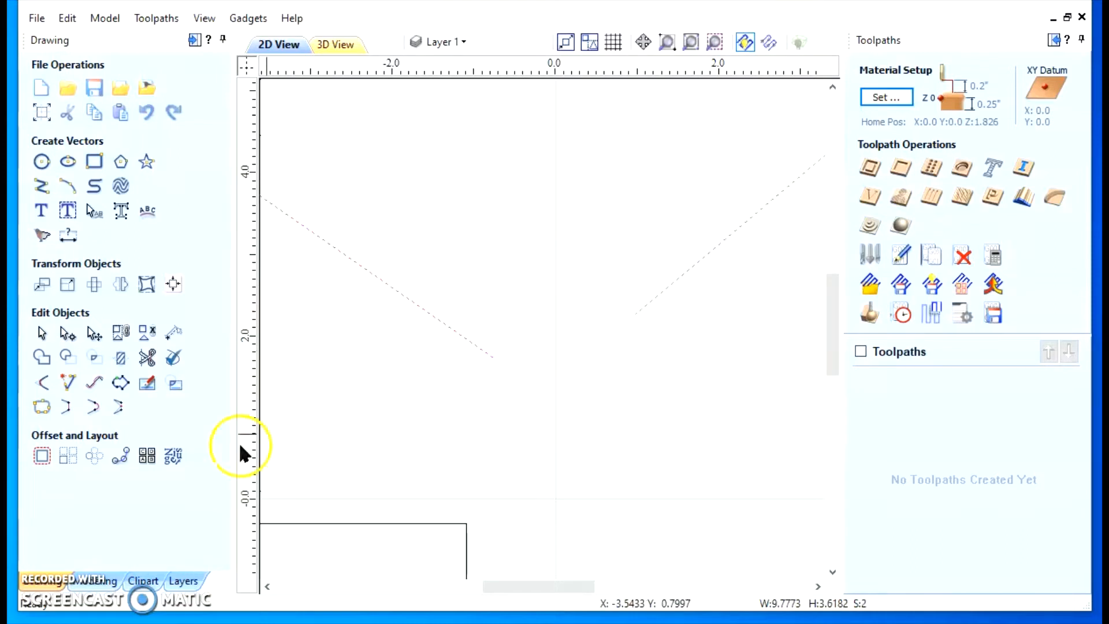
pyautogui.click(121, 408)
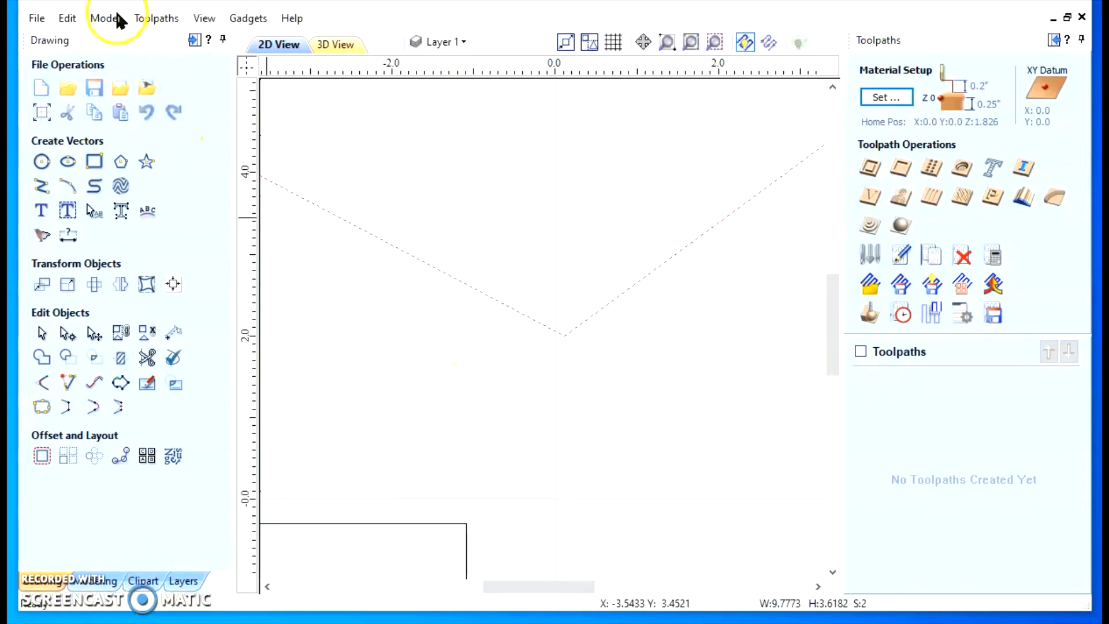
pyautogui.click(69, 18)
pyautogui.click(99, 34)
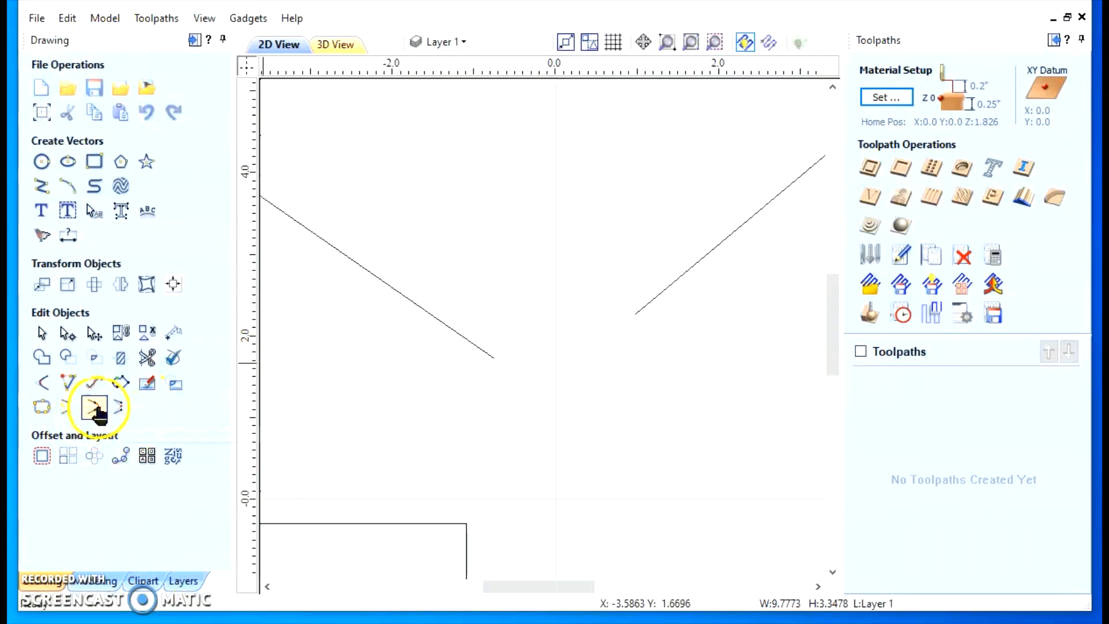
# Join the two diagonal lines with a smooth curve, and undo the join
pyautogui.click(475, 349)
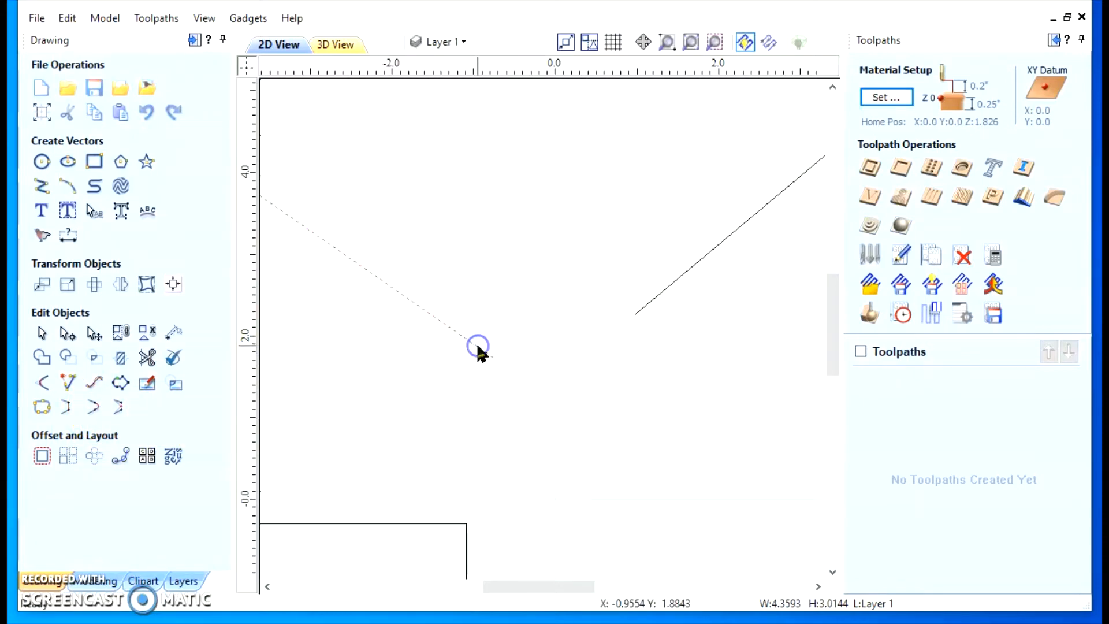
pyautogui.keyDown('shift'); pyautogui.click(668, 287); pyautogui.keyUp('shift')
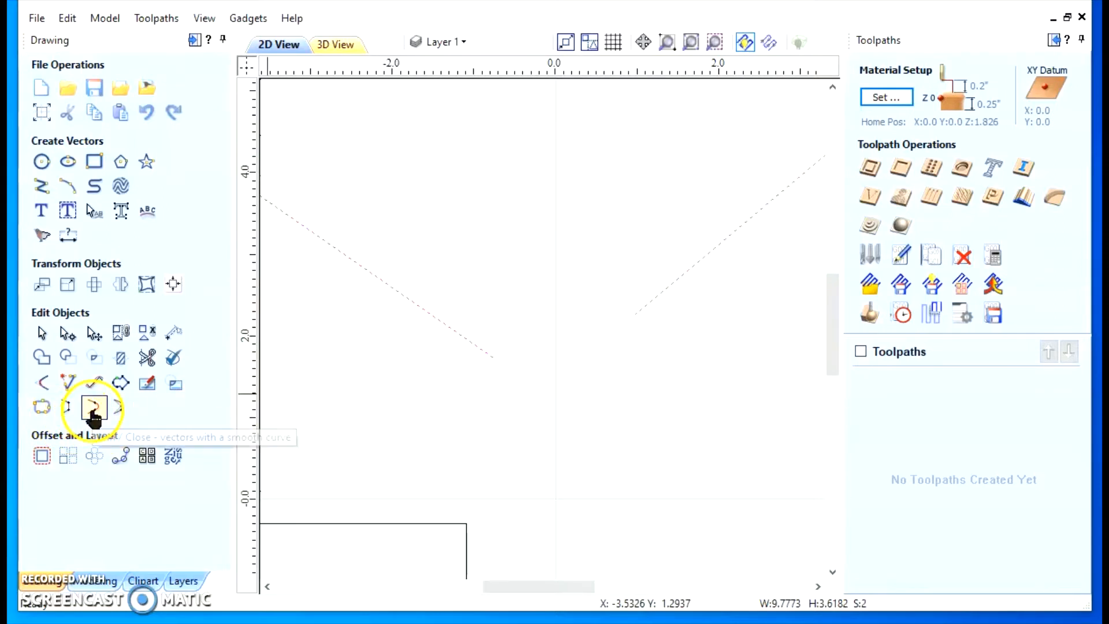
pyautogui.click(94, 408)
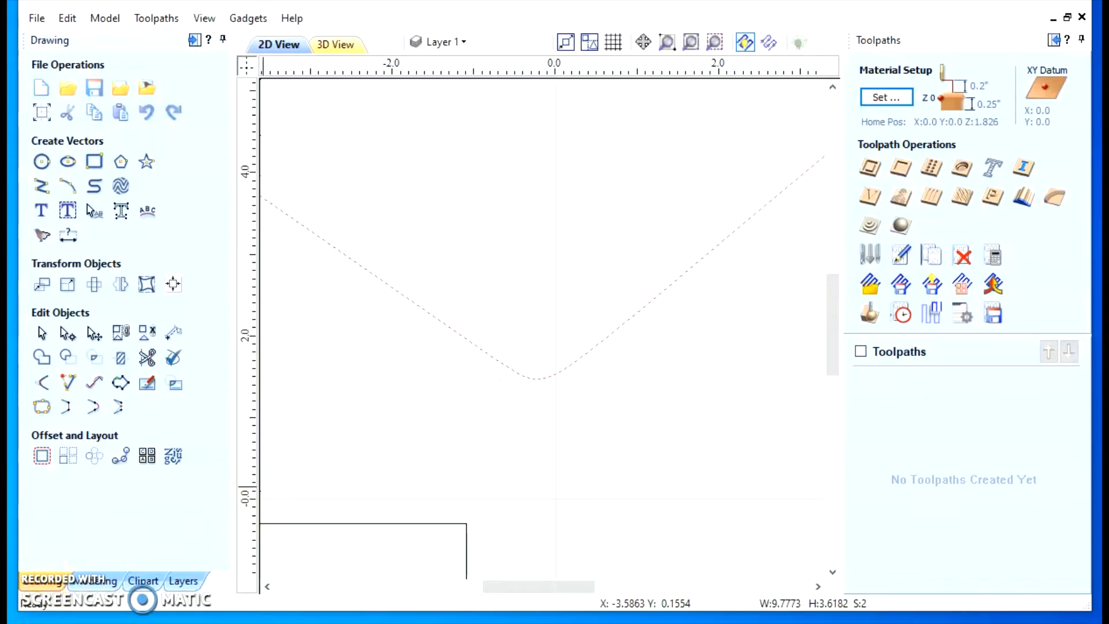
pyautogui.scroll(-2, 355, 346)
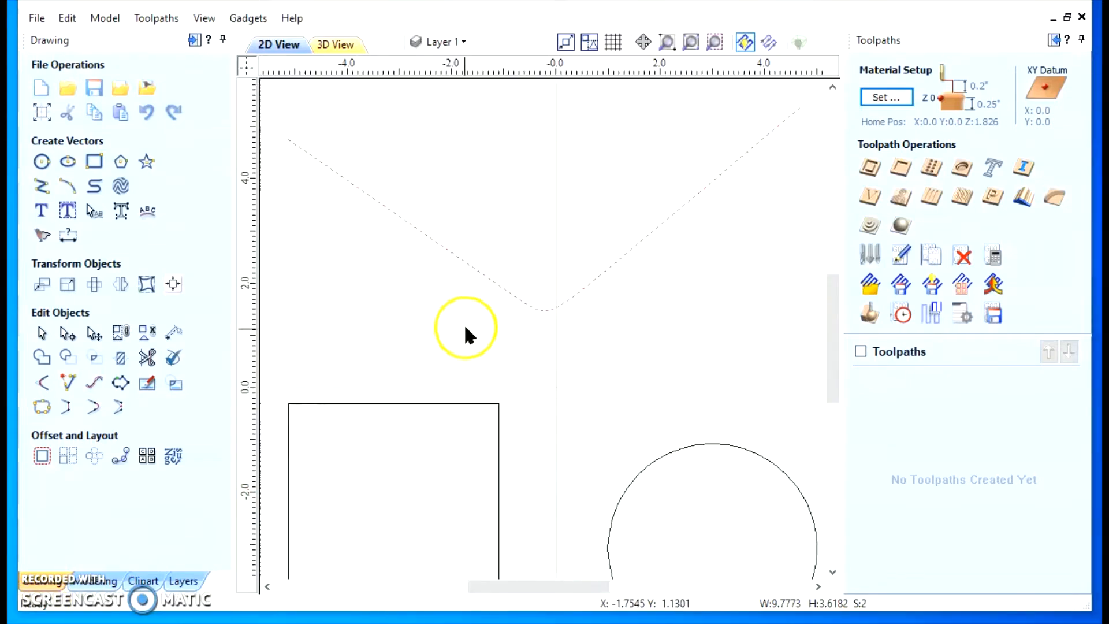
pyautogui.click(68, 18)
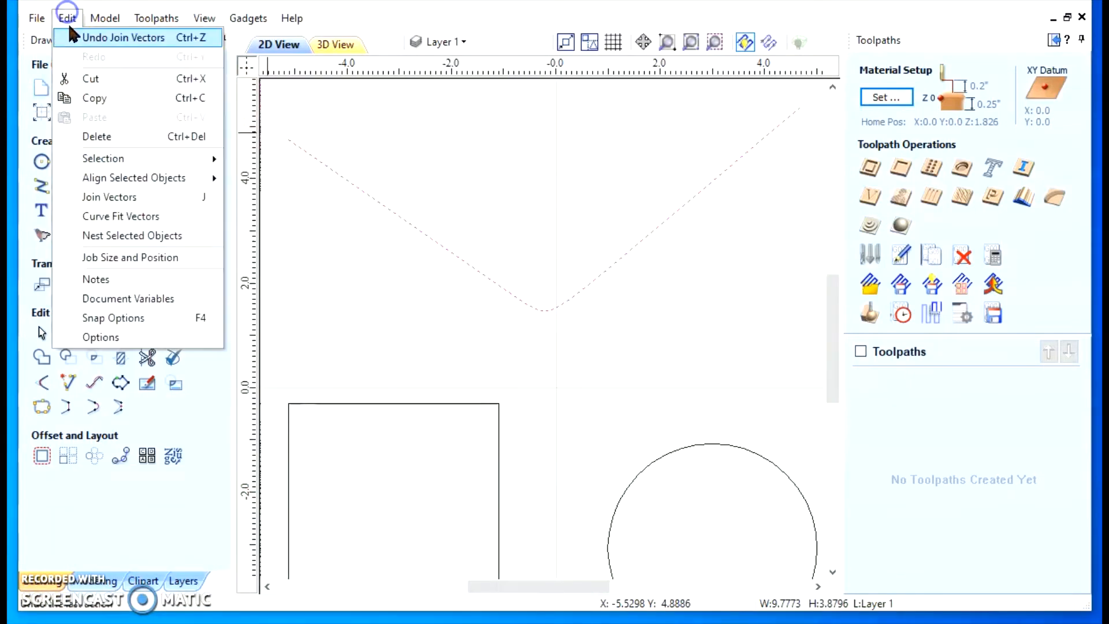
pyautogui.click(92, 39)
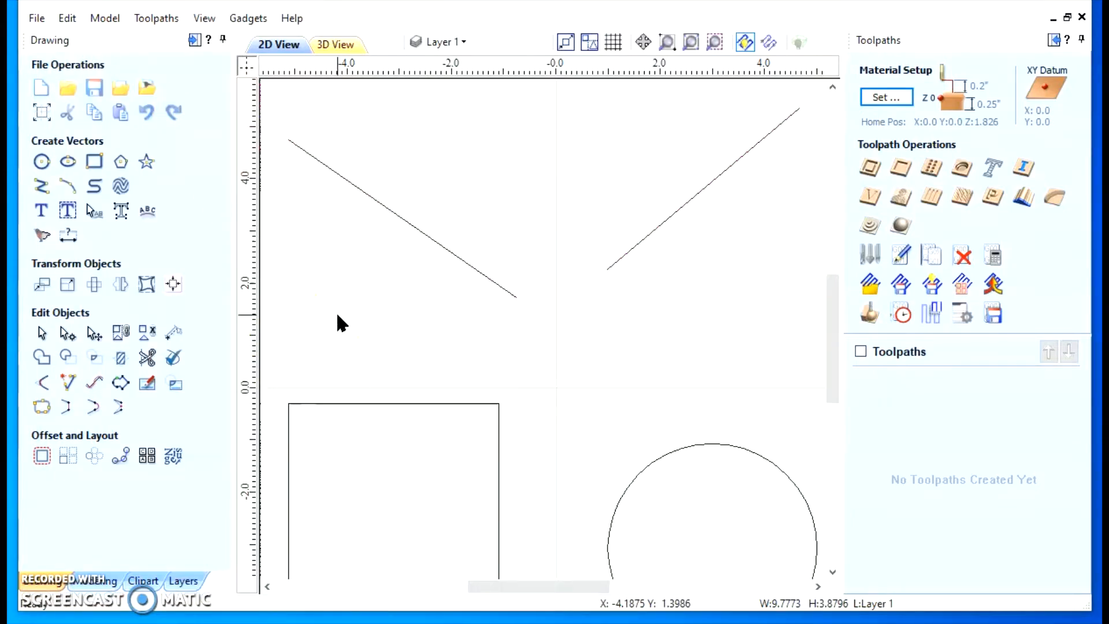
# Select both diagonal lines, join them with a straight line, and undo the join
pyautogui.rightClick(443, 252)
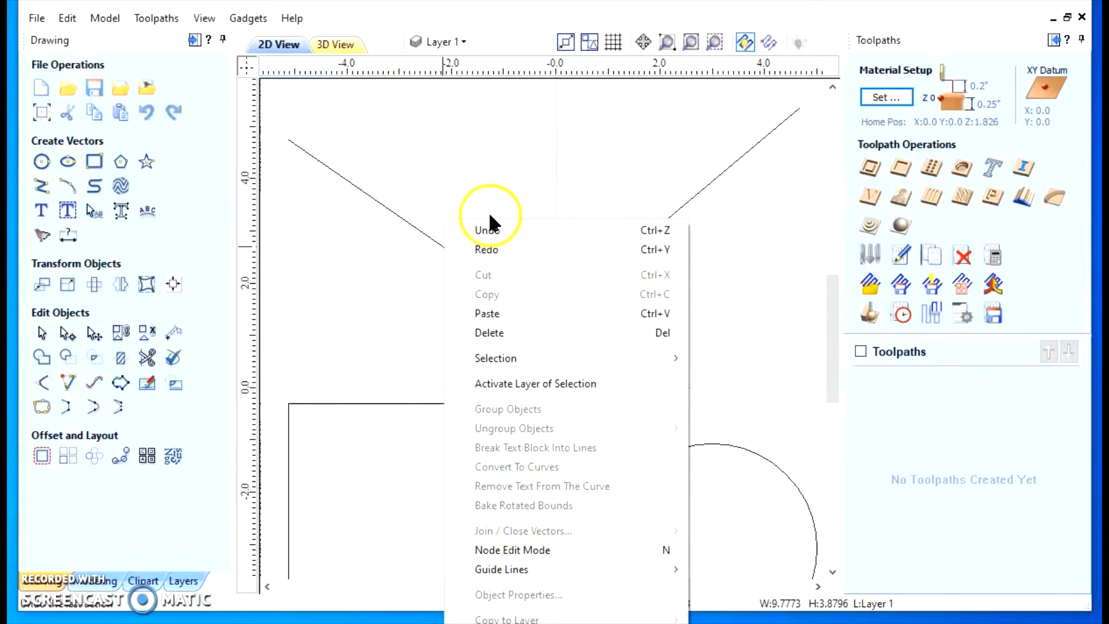
pyautogui.click(352, 341)
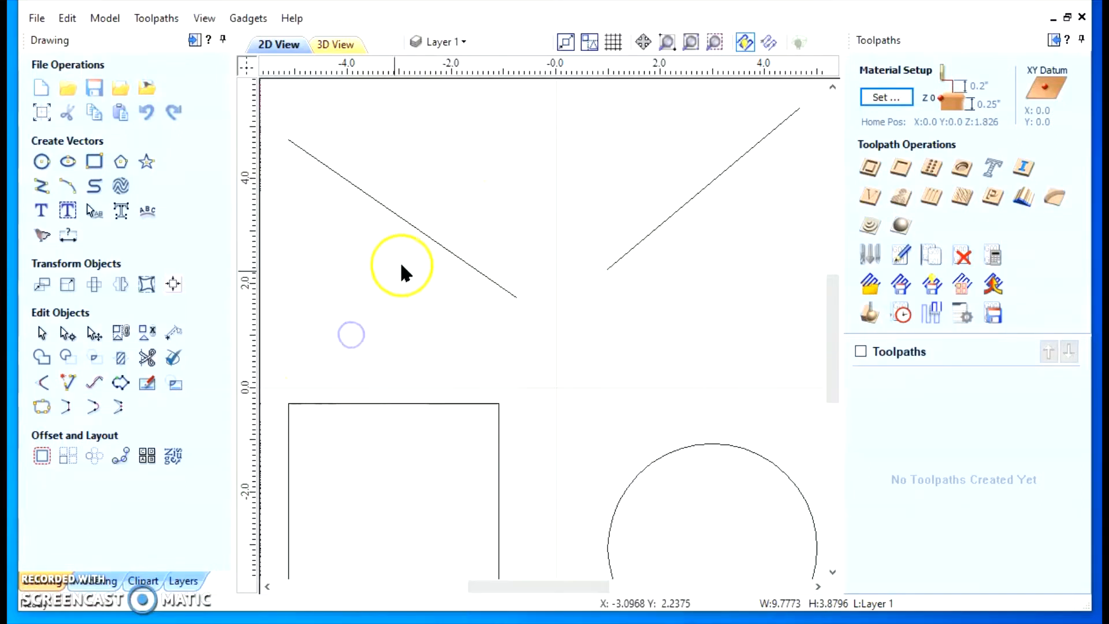
pyautogui.click(406, 224)
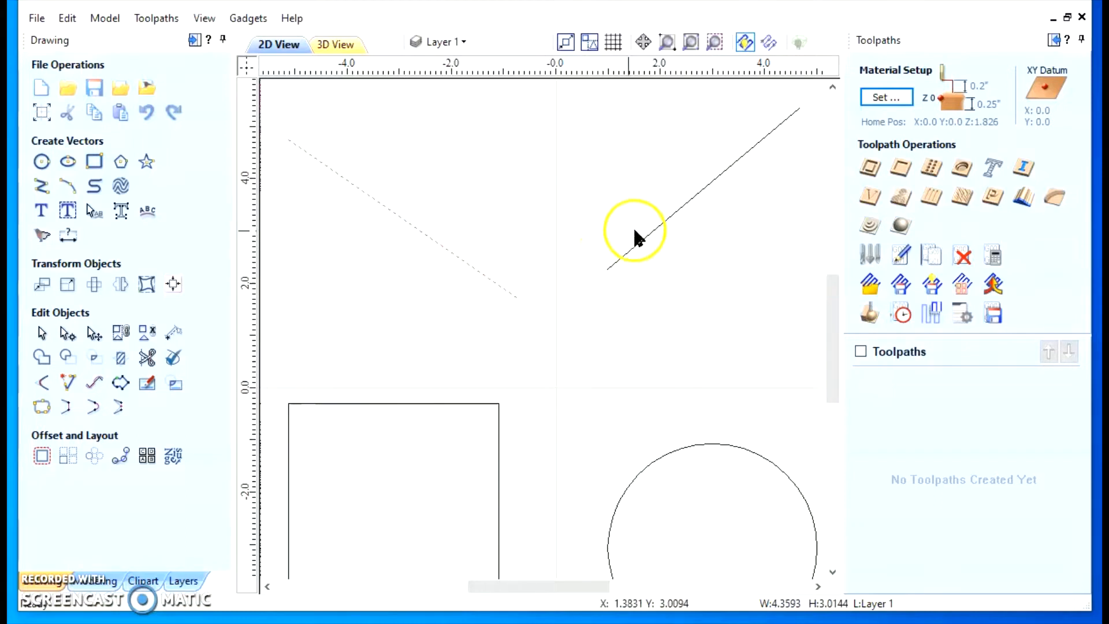
pyautogui.keyDown('shift'); pyautogui.click(645, 233); pyautogui.keyUp('shift')
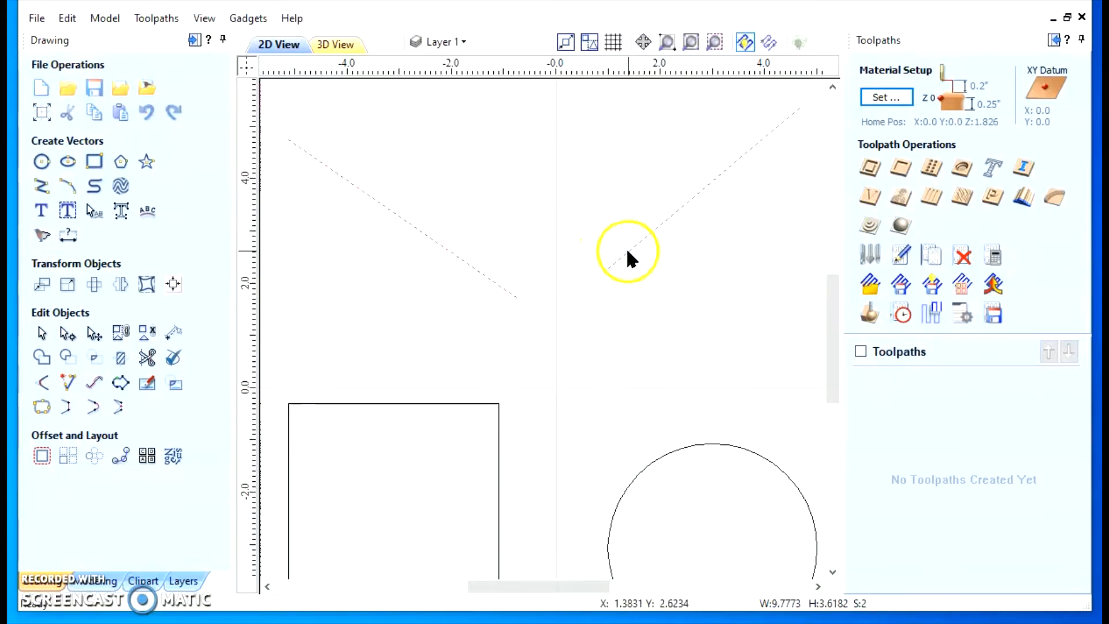
pyautogui.rightClick(642, 238)
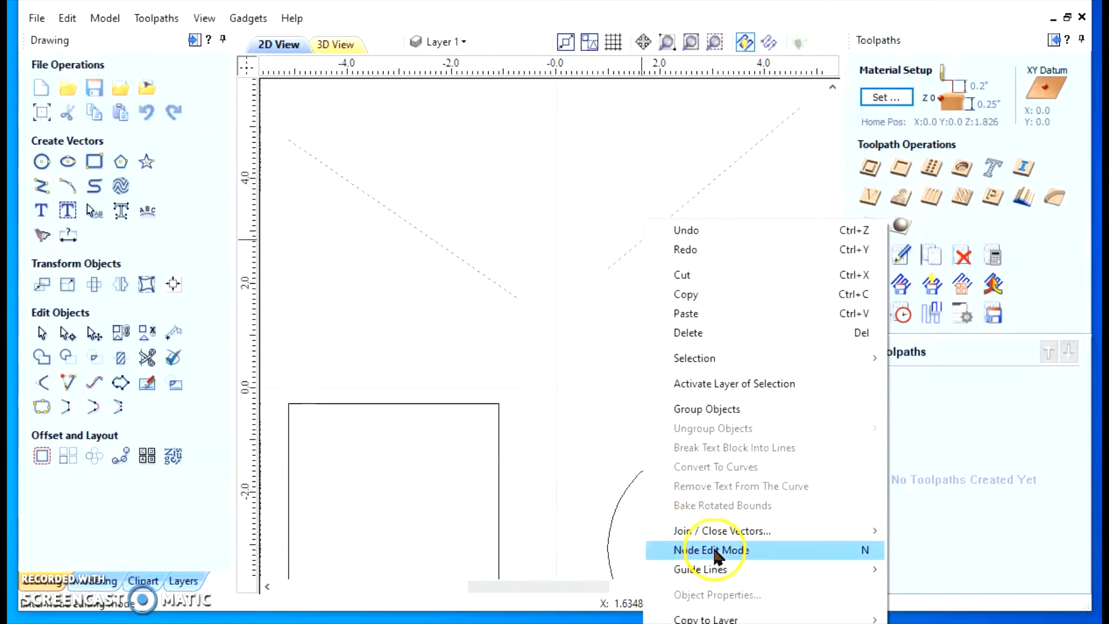
pyautogui.moveTo(694, 530)
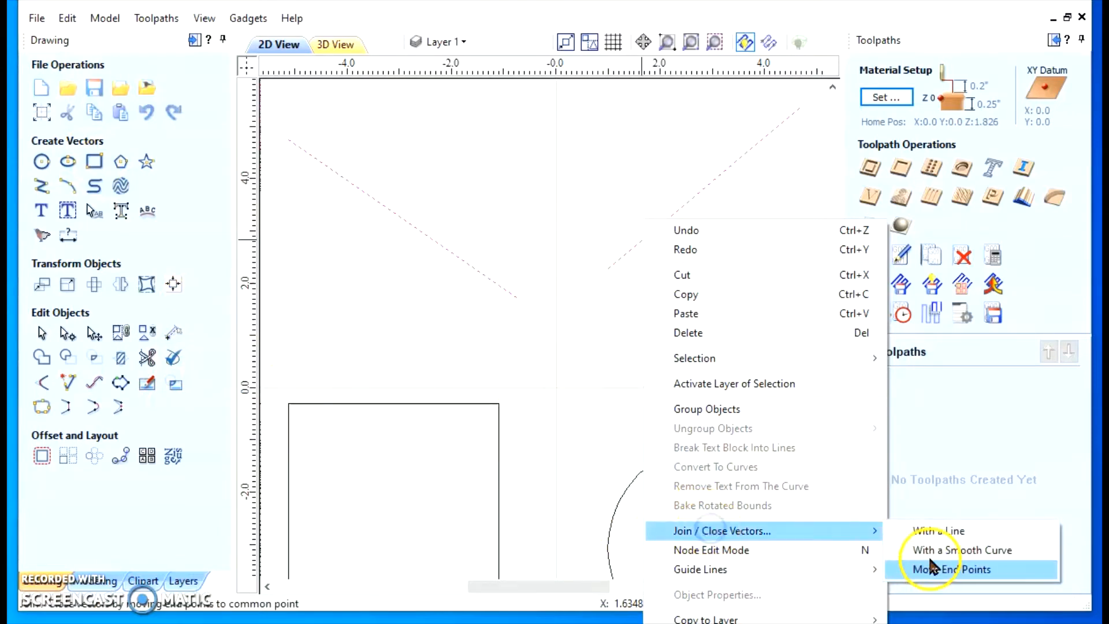
pyautogui.click(925, 531)
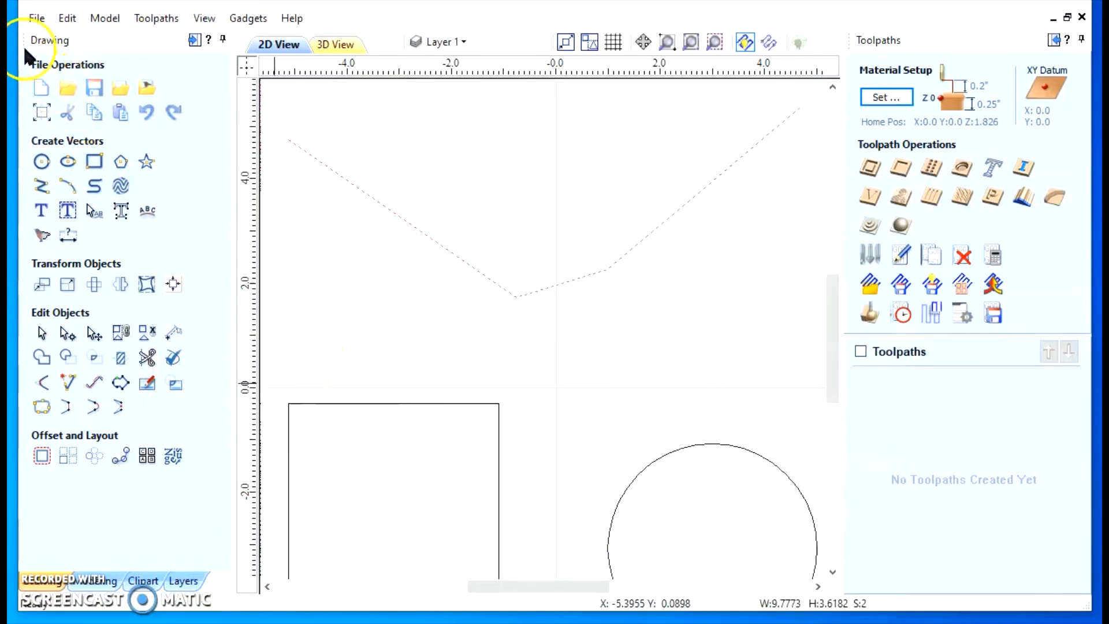
pyautogui.click(67, 19)
pyautogui.click(92, 36)
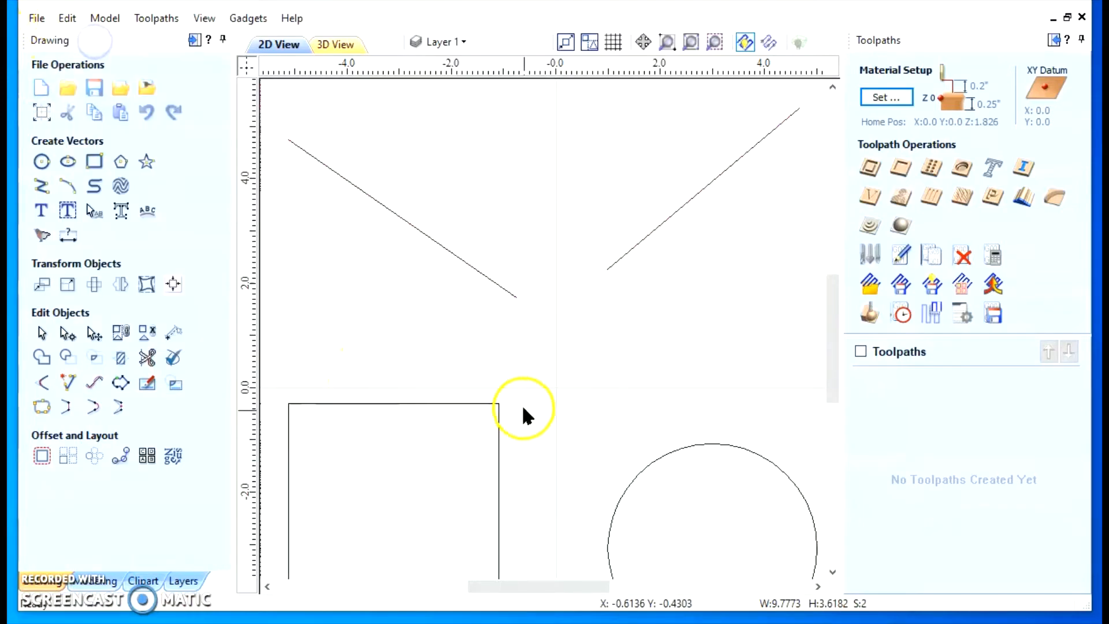
# Reselect the two diagonal lines, join them with a smooth curve, and undo the join
pyautogui.click(486, 277)
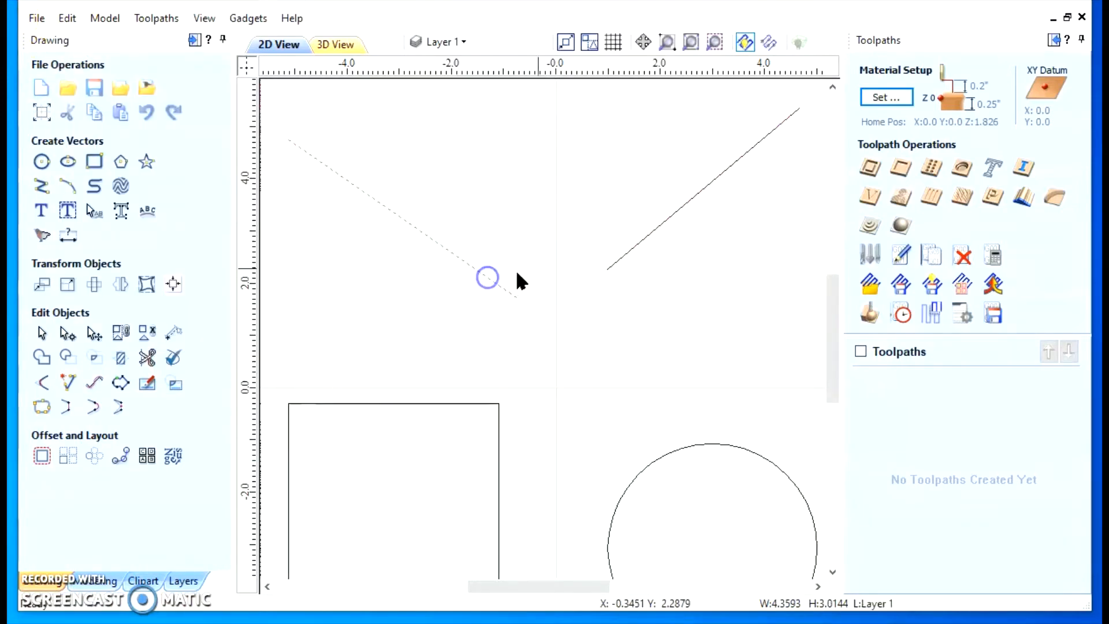
pyautogui.keyDown('shift'); pyautogui.click(625, 255); pyautogui.keyUp('shift')
pyautogui.rightClick(626, 256)
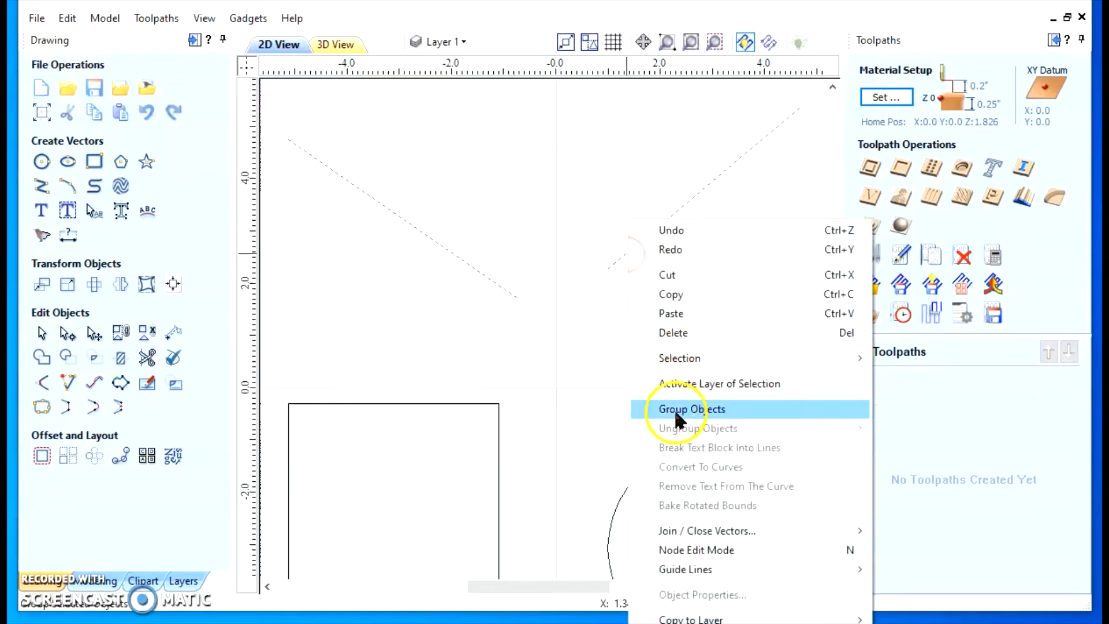
pyautogui.moveTo(685, 530)
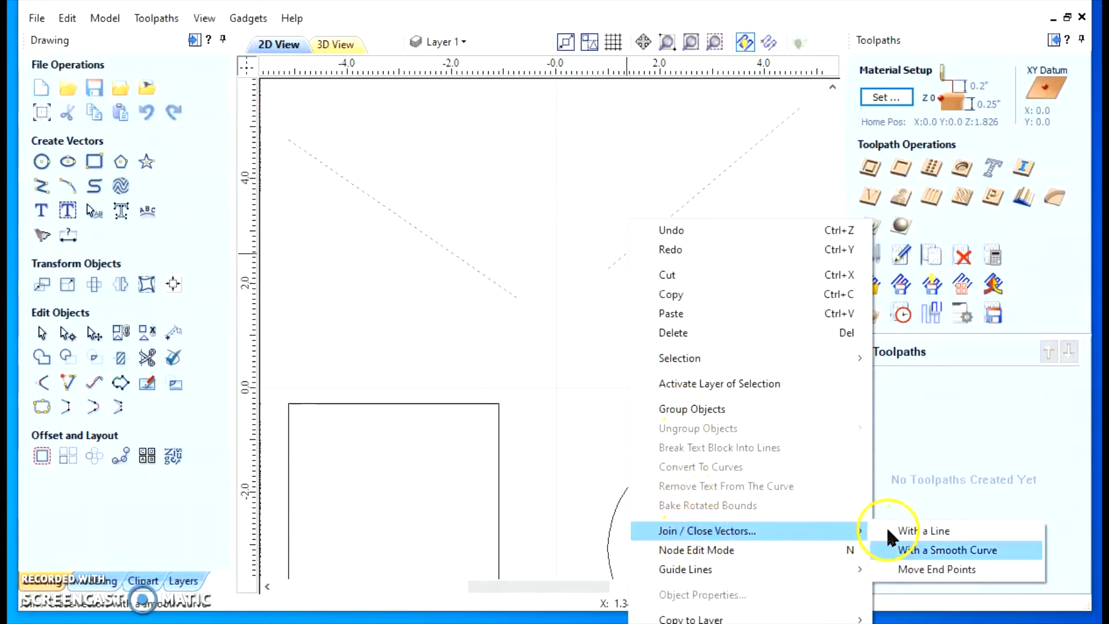
pyautogui.click(947, 551)
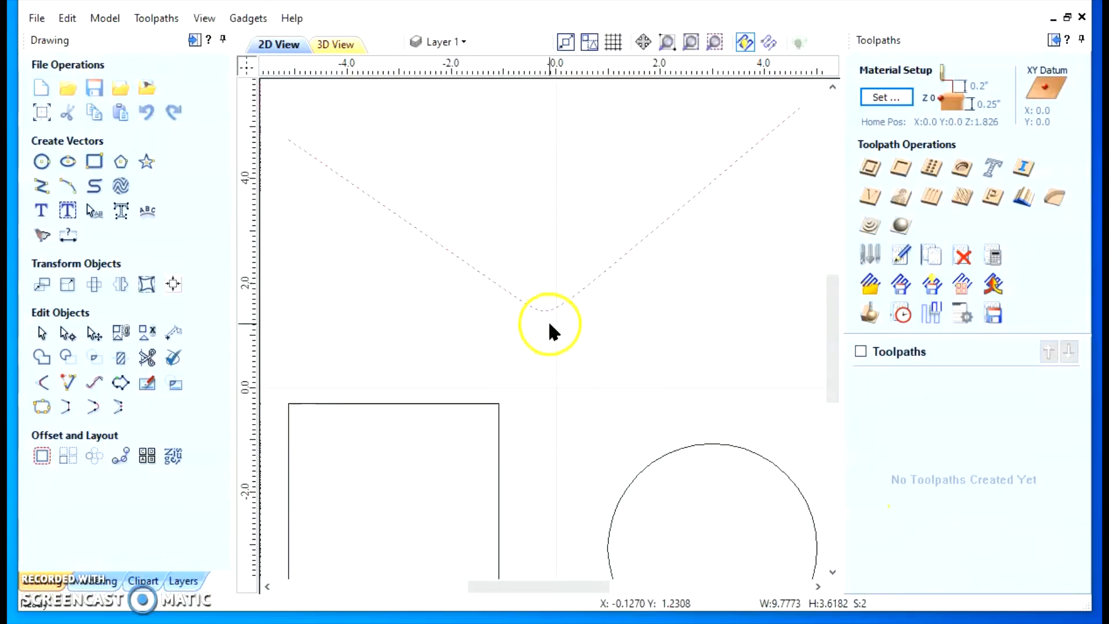
pyautogui.click(67, 18)
pyautogui.click(94, 38)
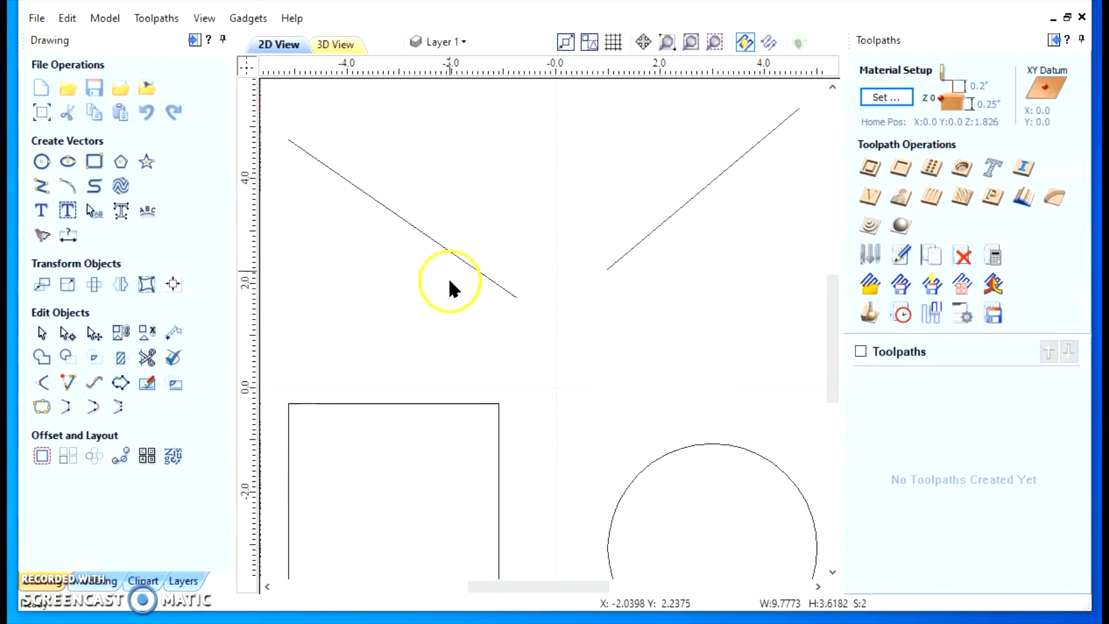
# Join the two diagonal lines by moving their end points to a common point, and undo the join
pyautogui.click(454, 258)
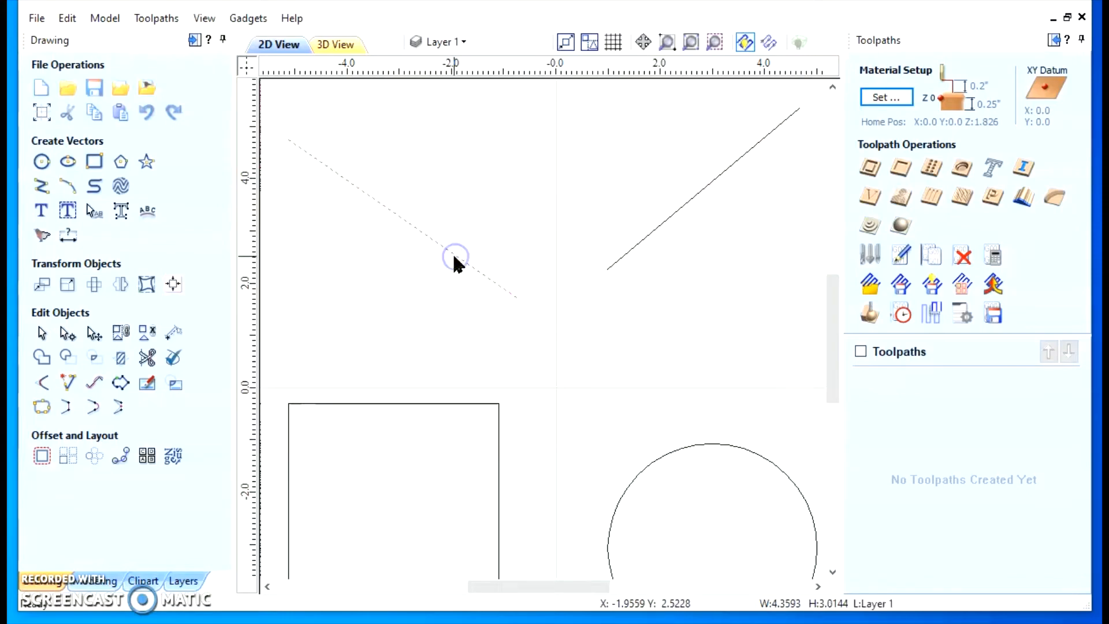
pyautogui.keyDown('shift'); pyautogui.click(647, 233); pyautogui.keyUp('shift')
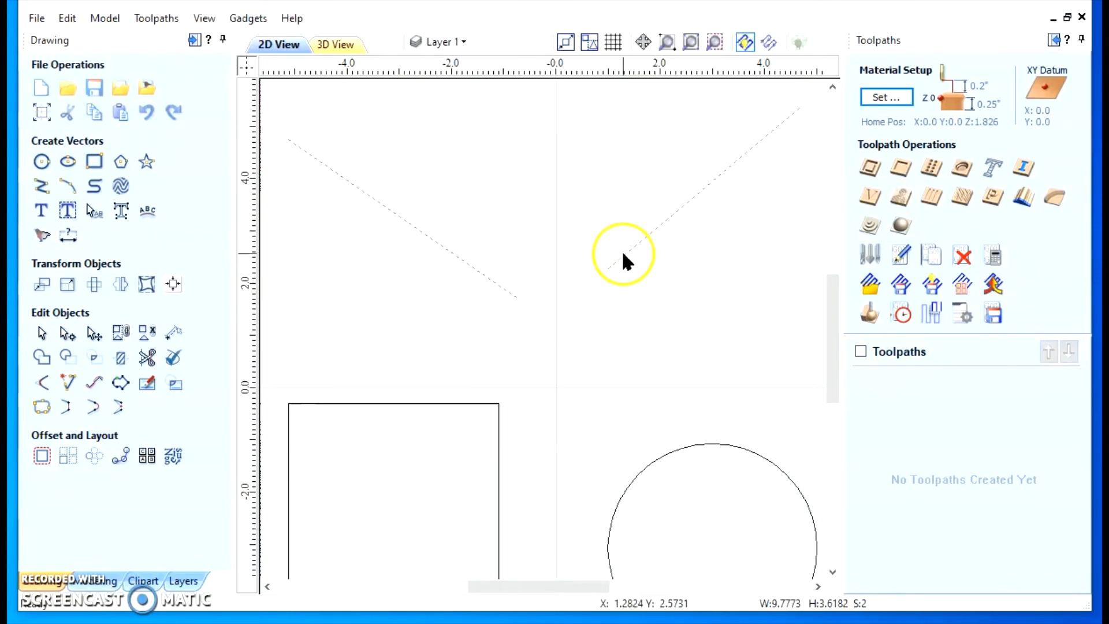
pyautogui.rightClick(670, 219)
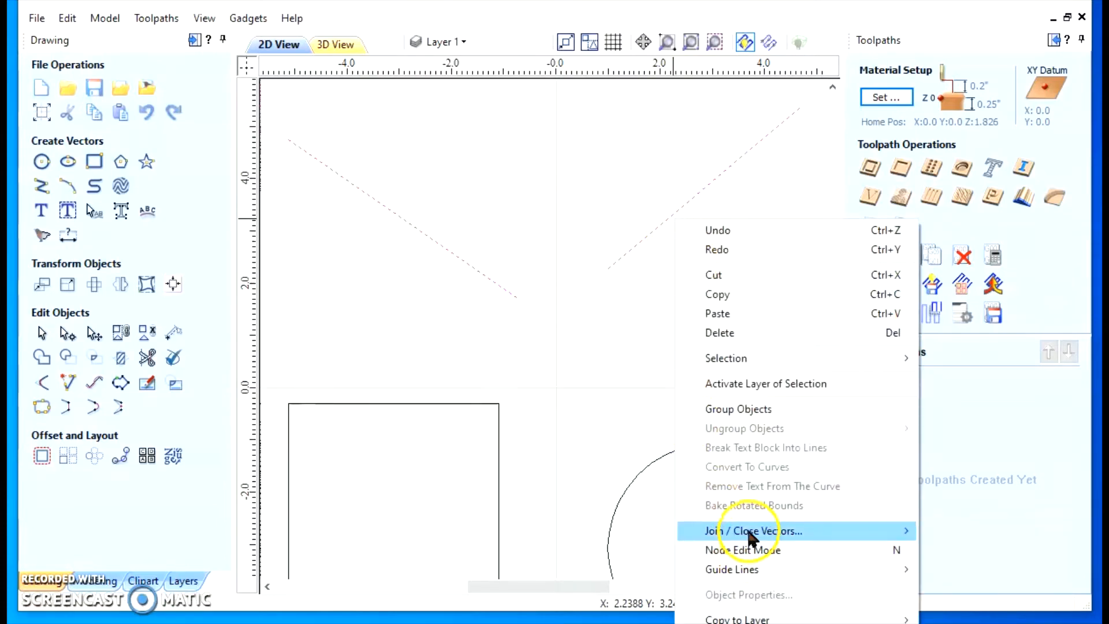
pyautogui.moveTo(840, 534)
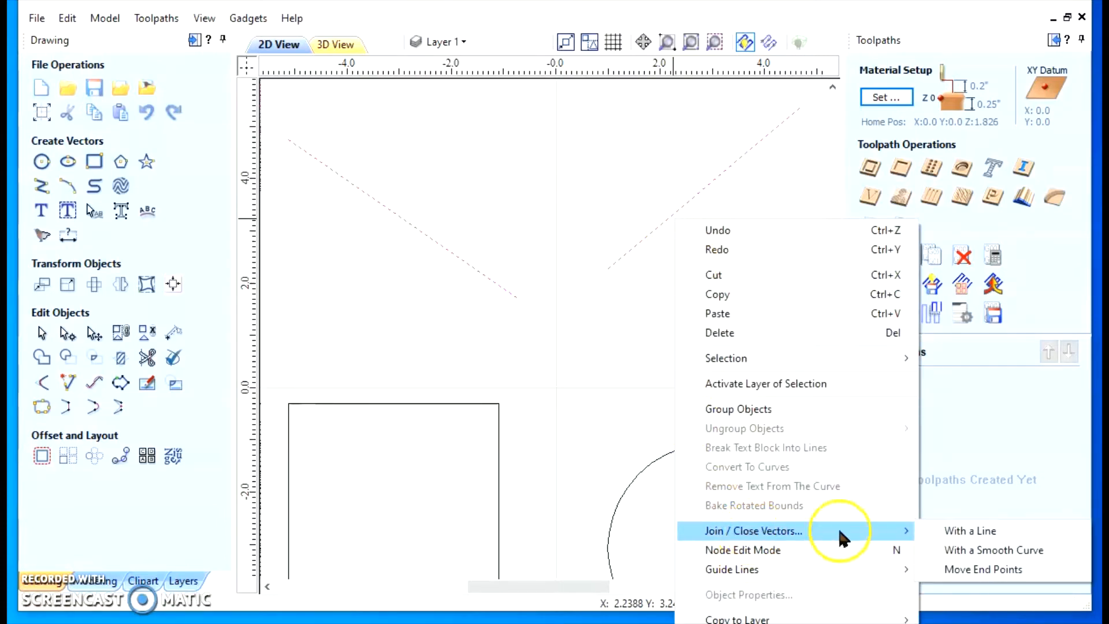
pyautogui.click(988, 570)
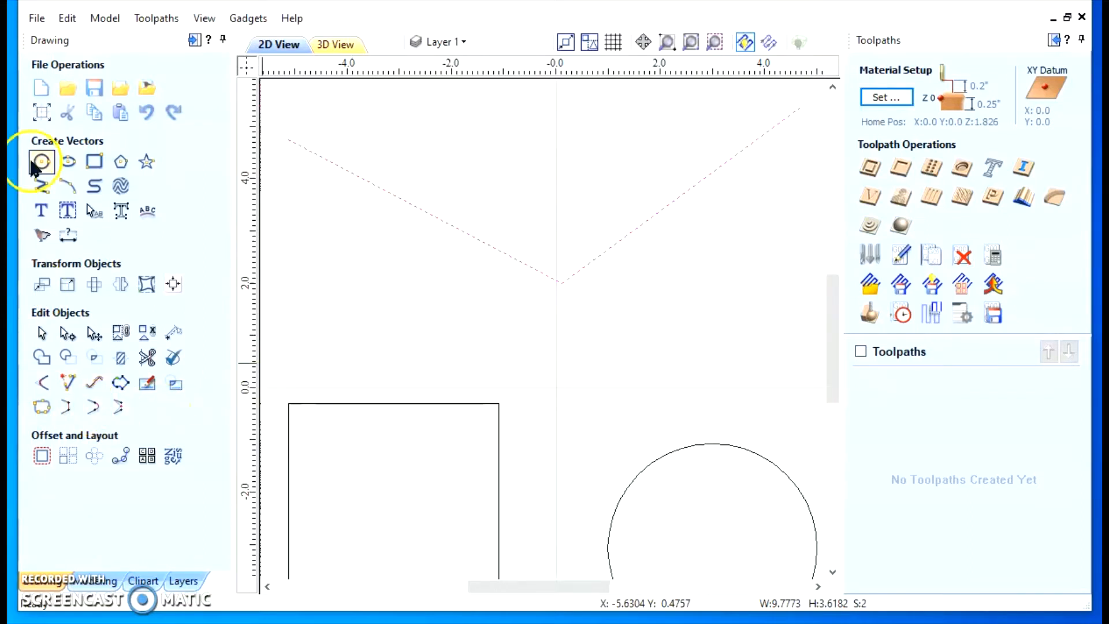
pyautogui.rightClick(666, 203)
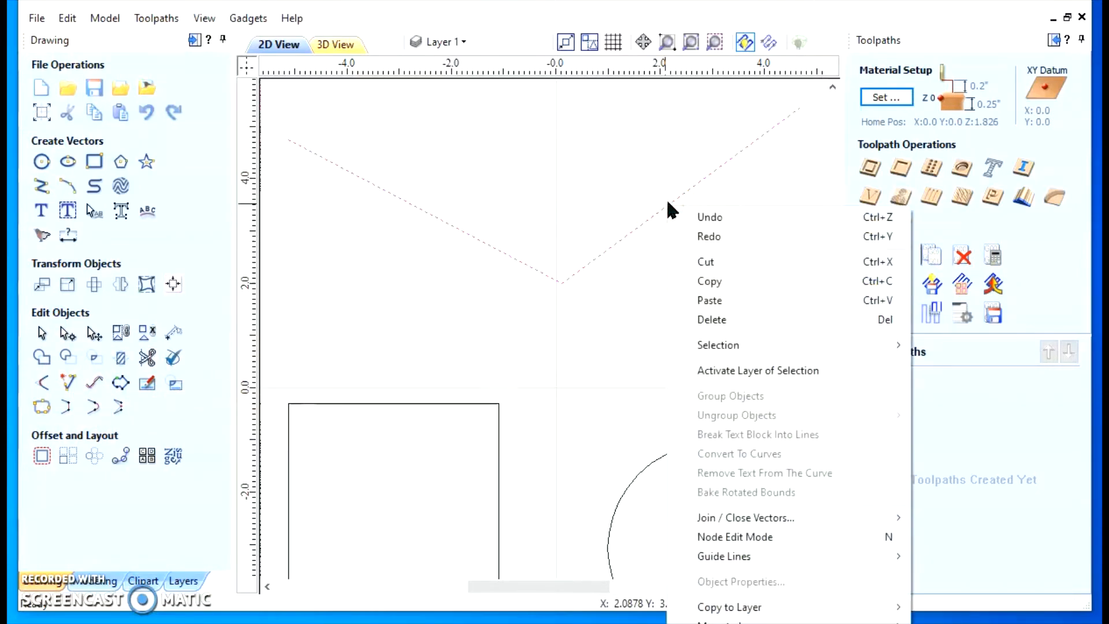
pyautogui.moveTo(705, 516)
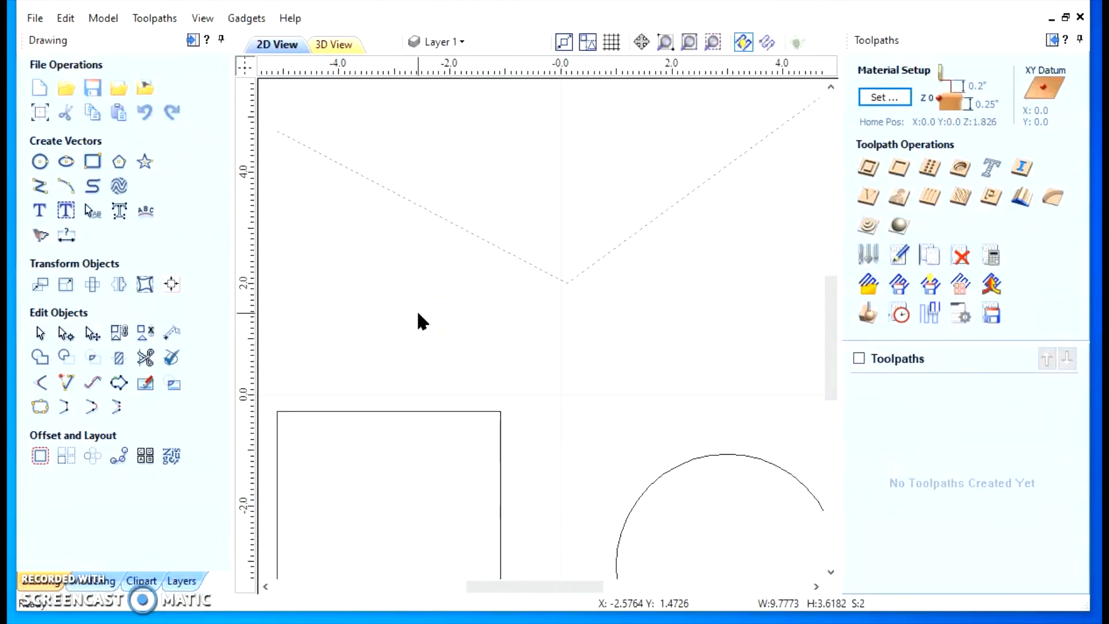
pyautogui.click(67, 17)
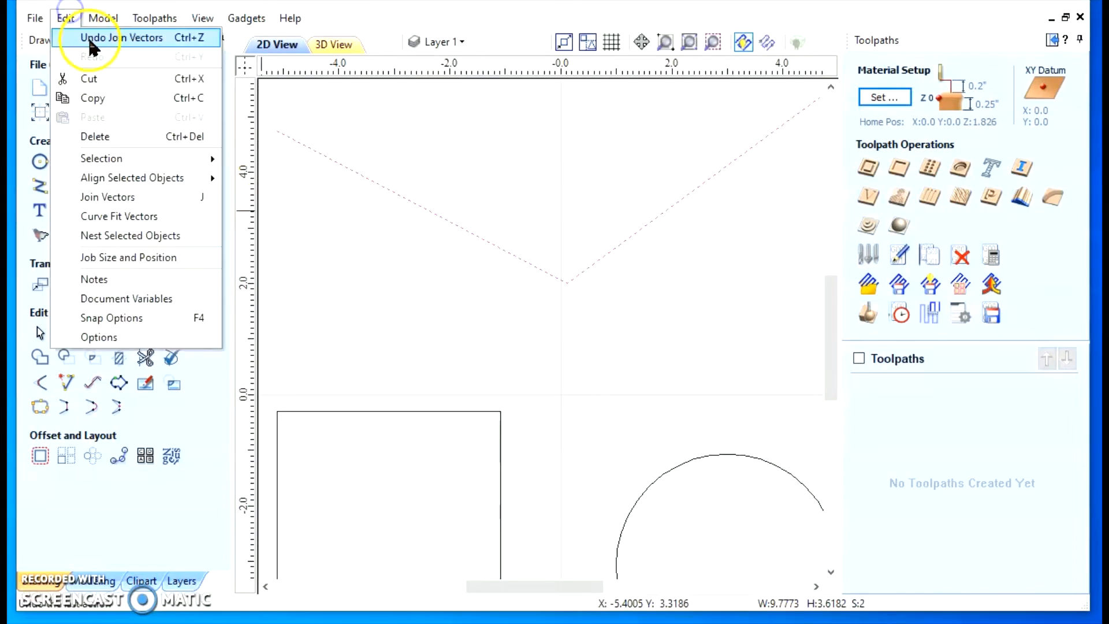
pyautogui.click(88, 36)
# Select the circle's upper and lower halves and the rectangle one at a time to check which pieces are separate vectors
pyautogui.scroll(-2, 416, 268)
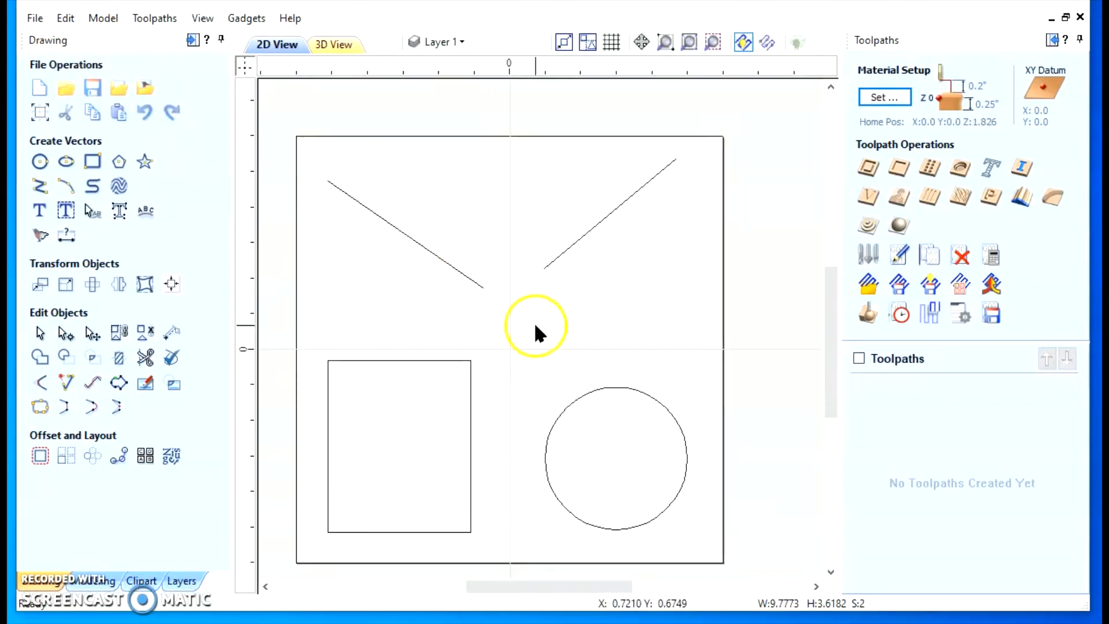
pyautogui.click(616, 388)
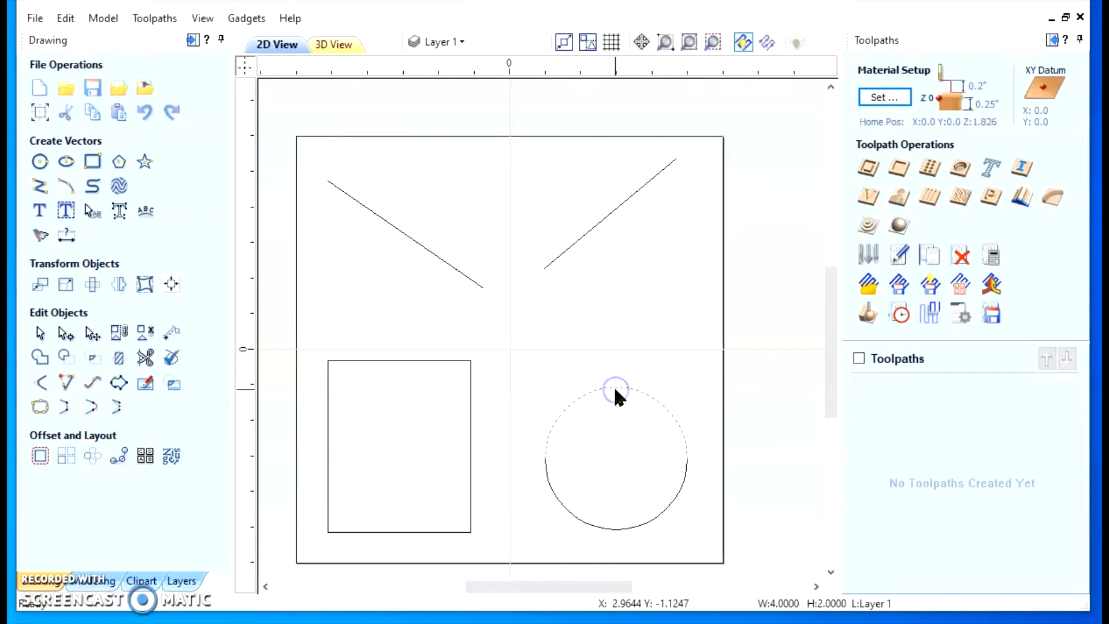
pyautogui.click(635, 524)
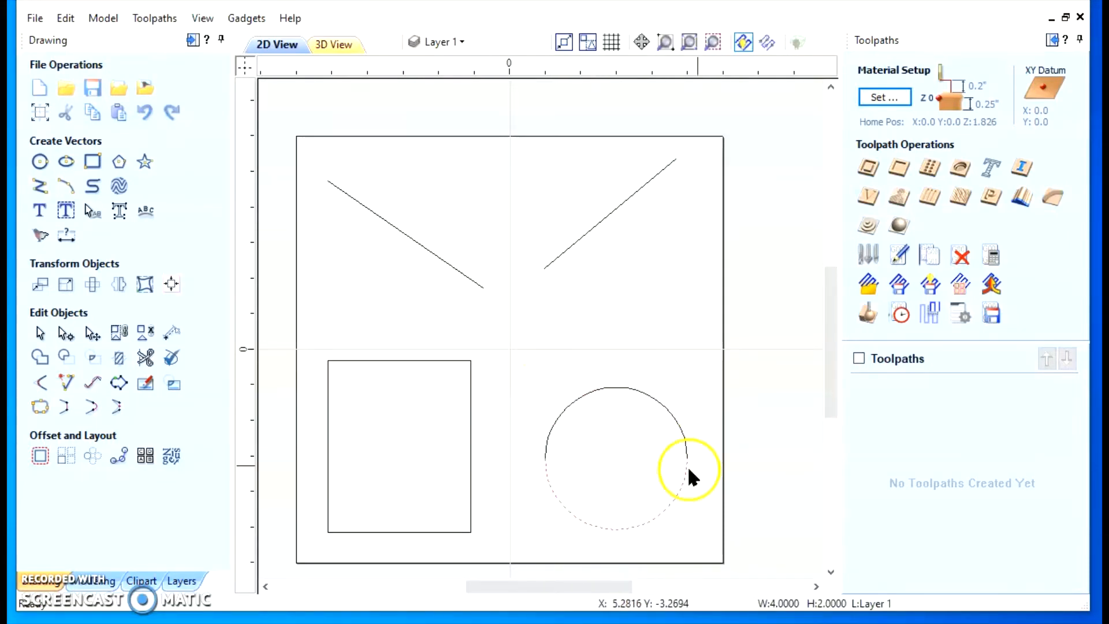
pyautogui.click(620, 388)
pyautogui.click(621, 527)
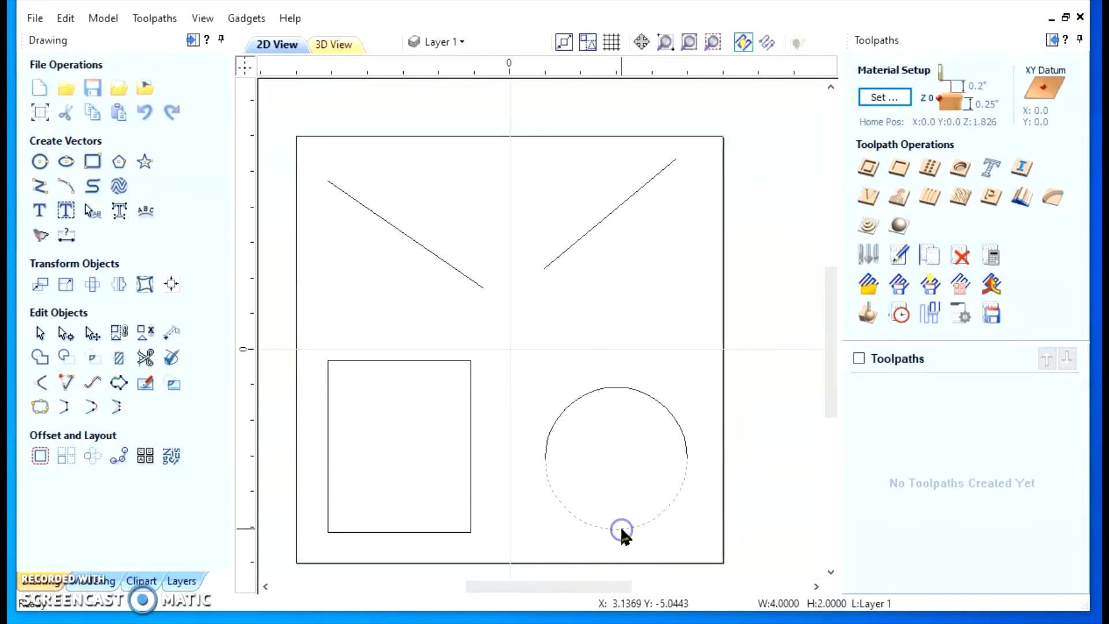
pyautogui.click(470, 422)
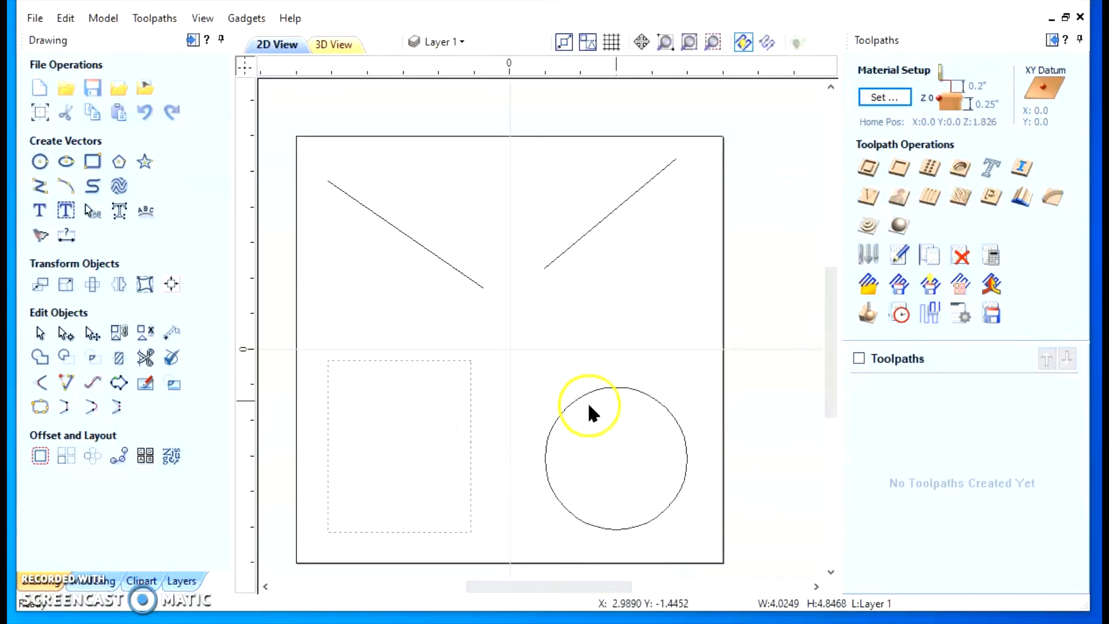
pyautogui.click(626, 389)
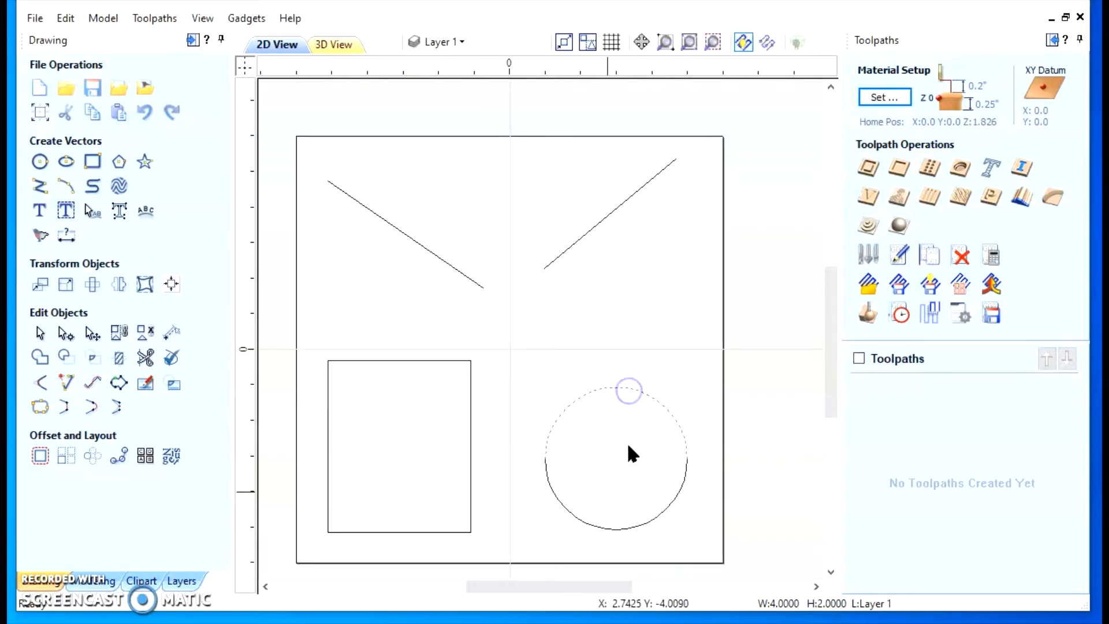
pyautogui.click(612, 528)
# Examine closely the corner where the rectangle's top and right edges meet, and view the rectangle and circle together again
pyautogui.scroll(2, 448, 381)
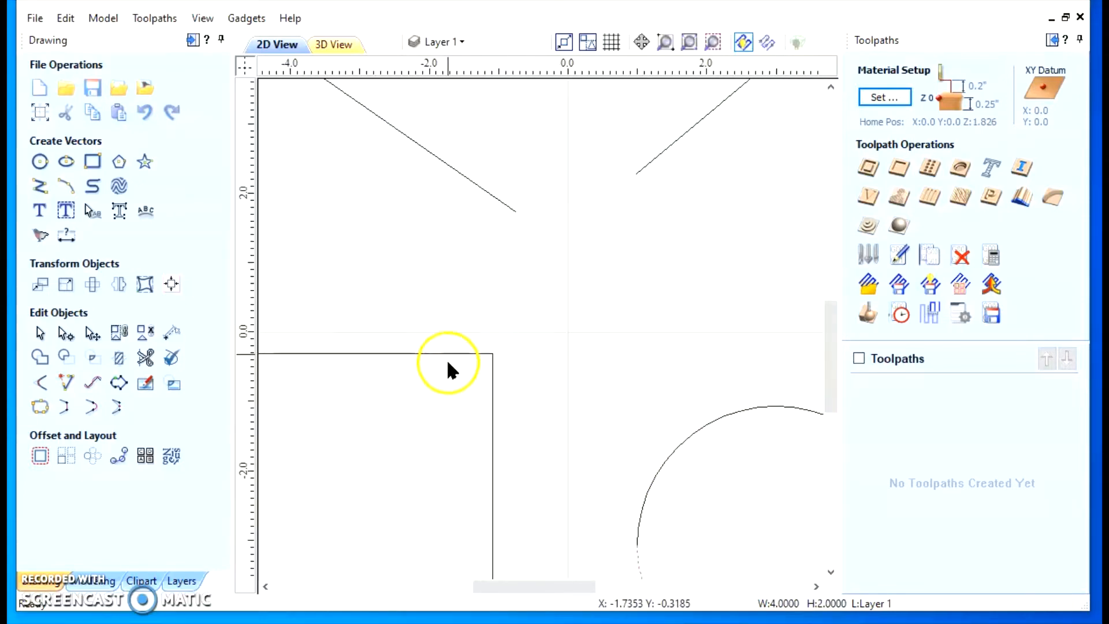
pyautogui.scroll(10, 448, 370)
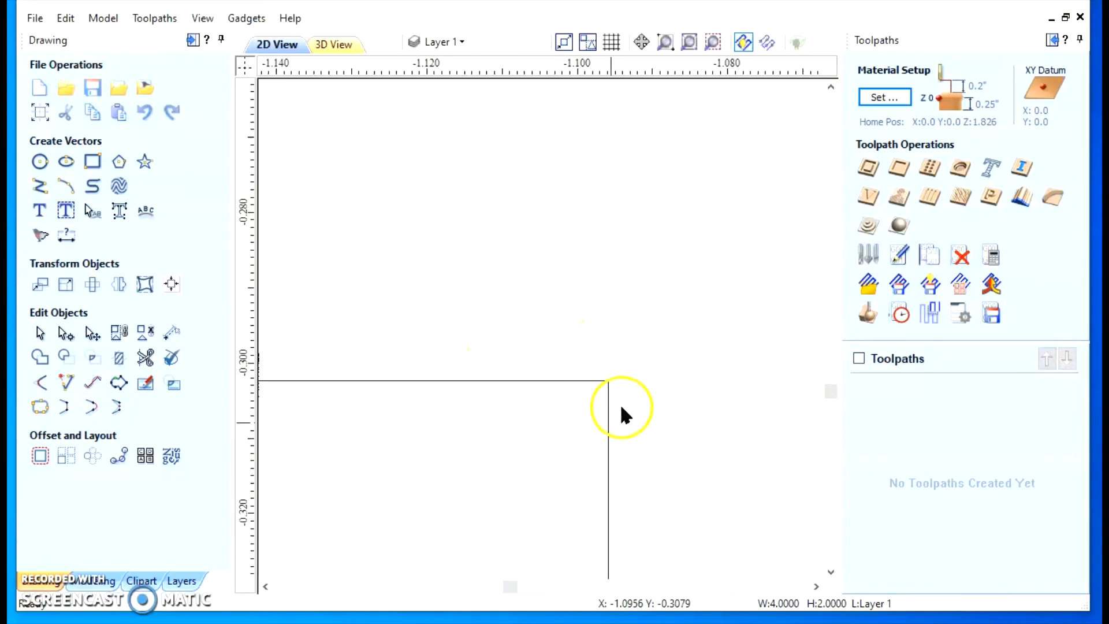
pyautogui.scroll(5, 621, 409)
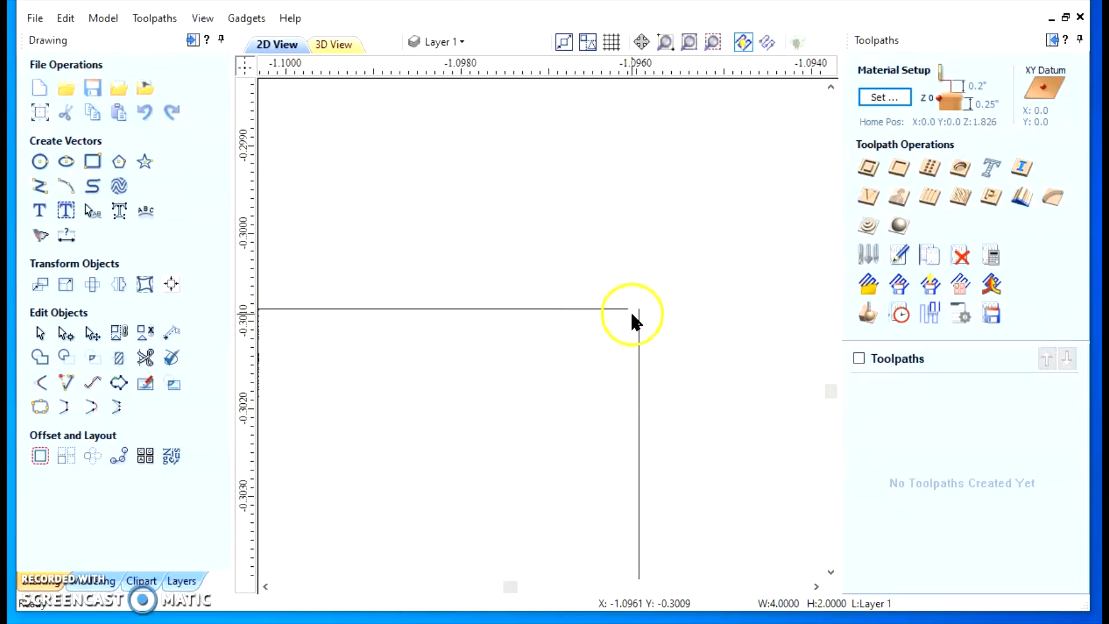
pyautogui.scroll(-10, 634, 315)
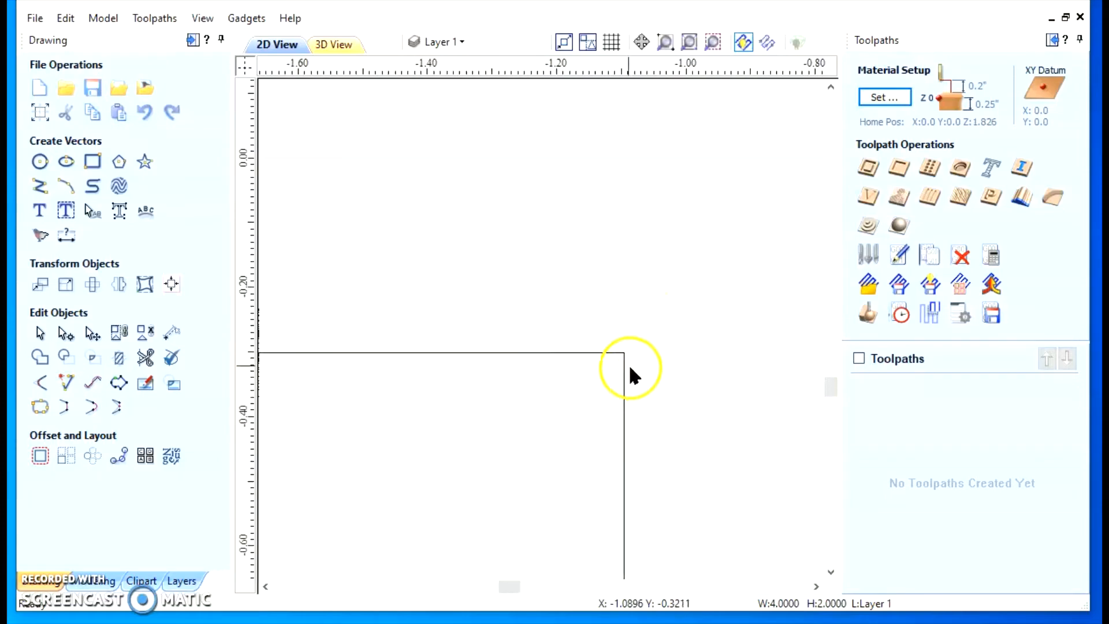
pyautogui.scroll(-6, 630, 370)
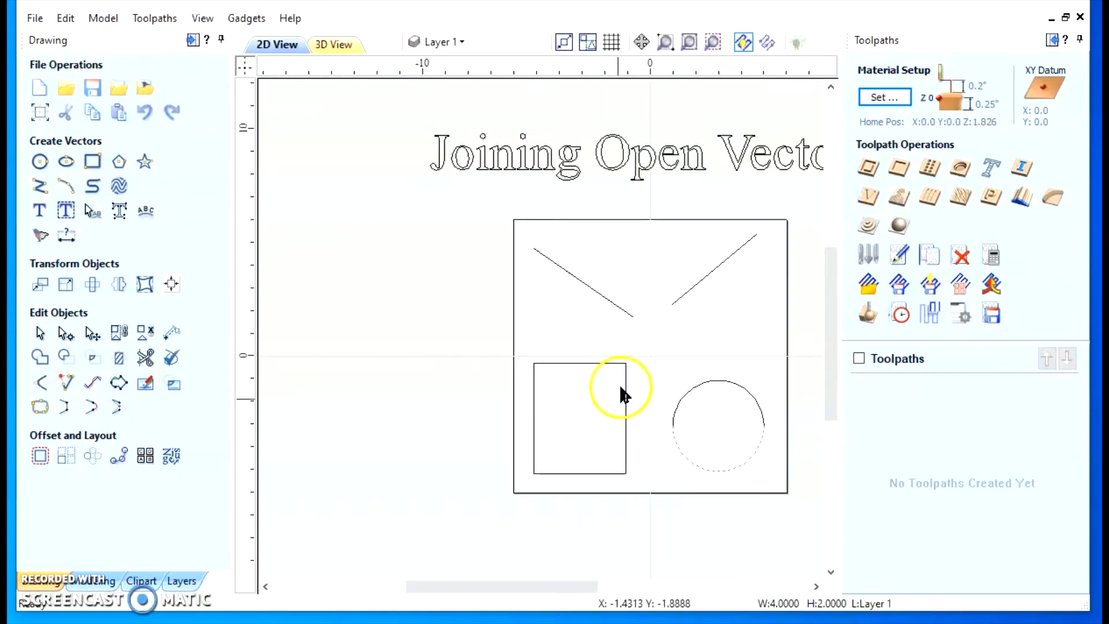
pyautogui.scroll(-2, 633, 465)
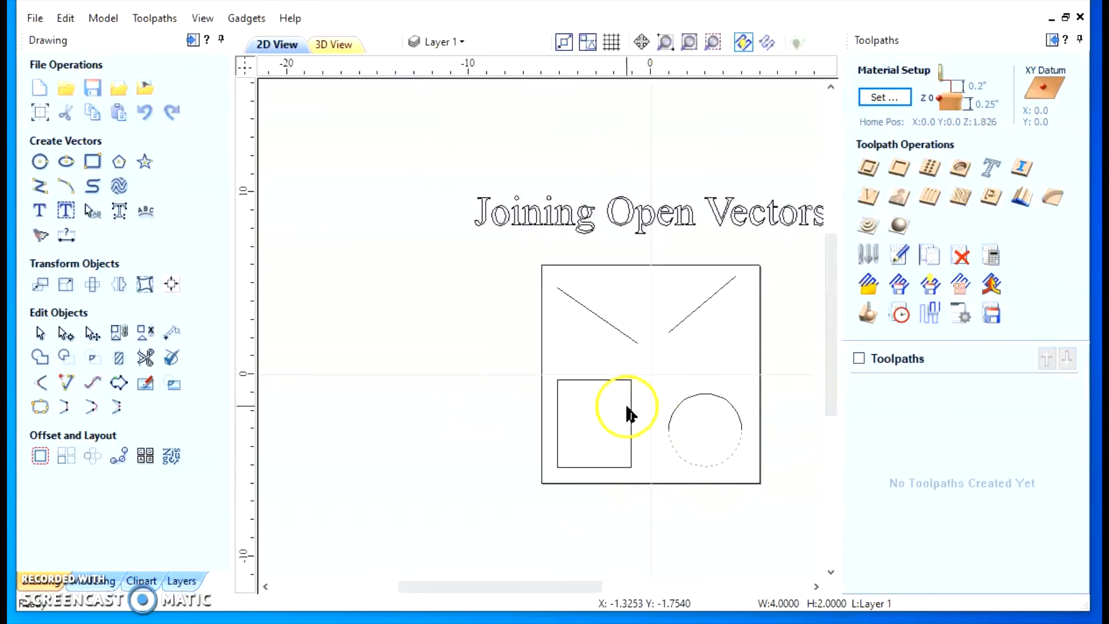
pyautogui.scroll(5, 696, 405)
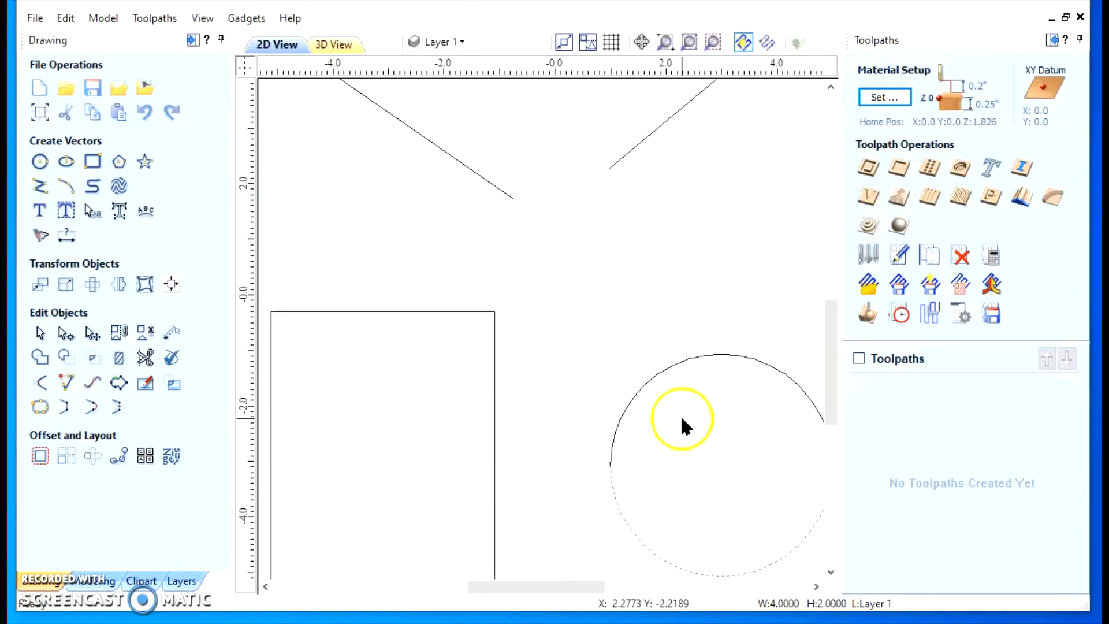
pyautogui.scroll(-3, 683, 426)
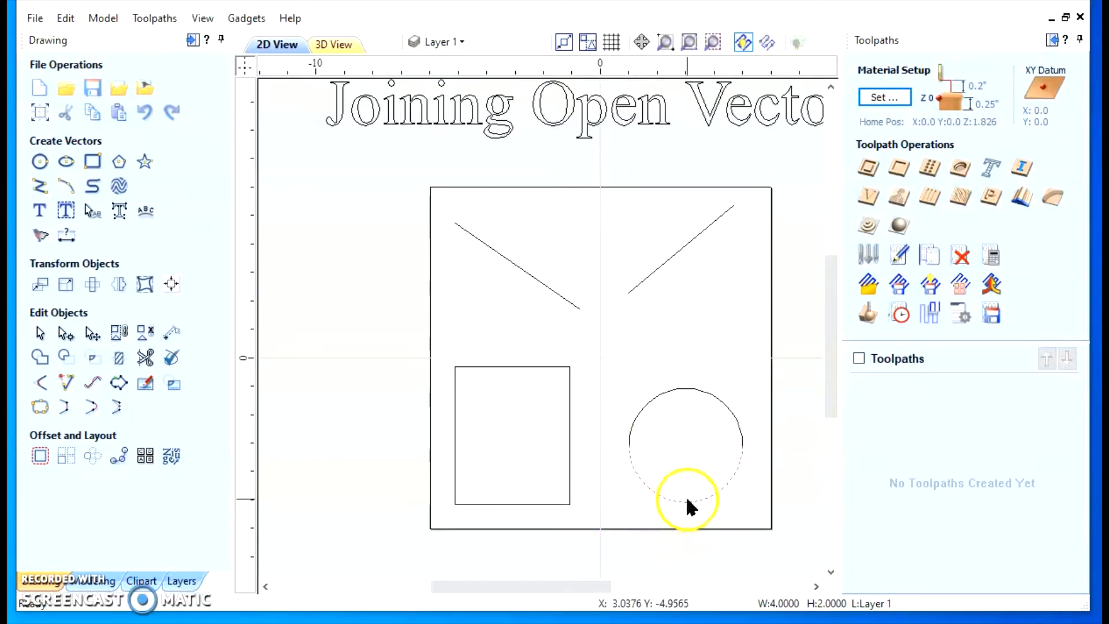
# Add the circle's upper half to the selected lower half, join them at 0.0004 inch tolerance, and select the circle to check it
pyautogui.keyDown('shift'); pyautogui.click(688, 389); pyautogui.keyUp('shift')
pyautogui.click(38, 407)
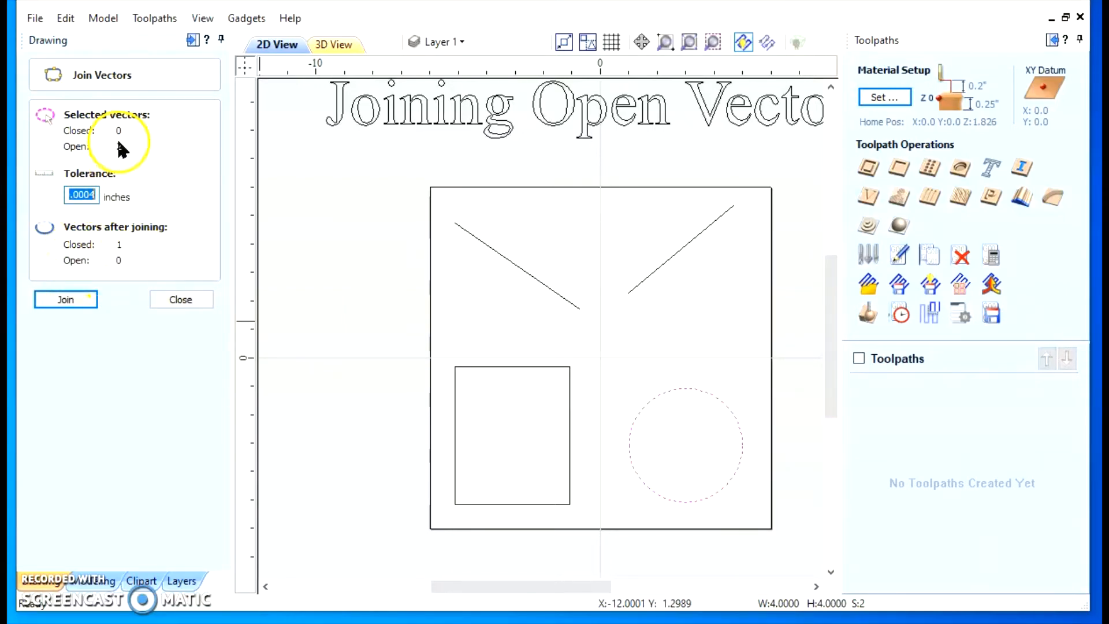
pyautogui.click(65, 299)
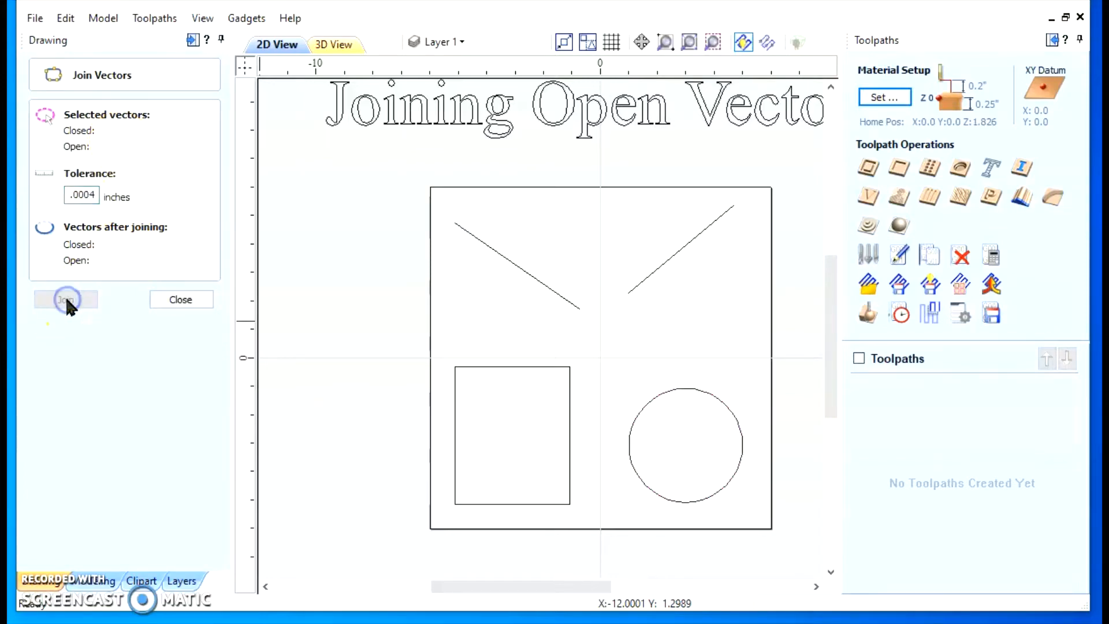
pyautogui.click(652, 407)
pyautogui.click(656, 396)
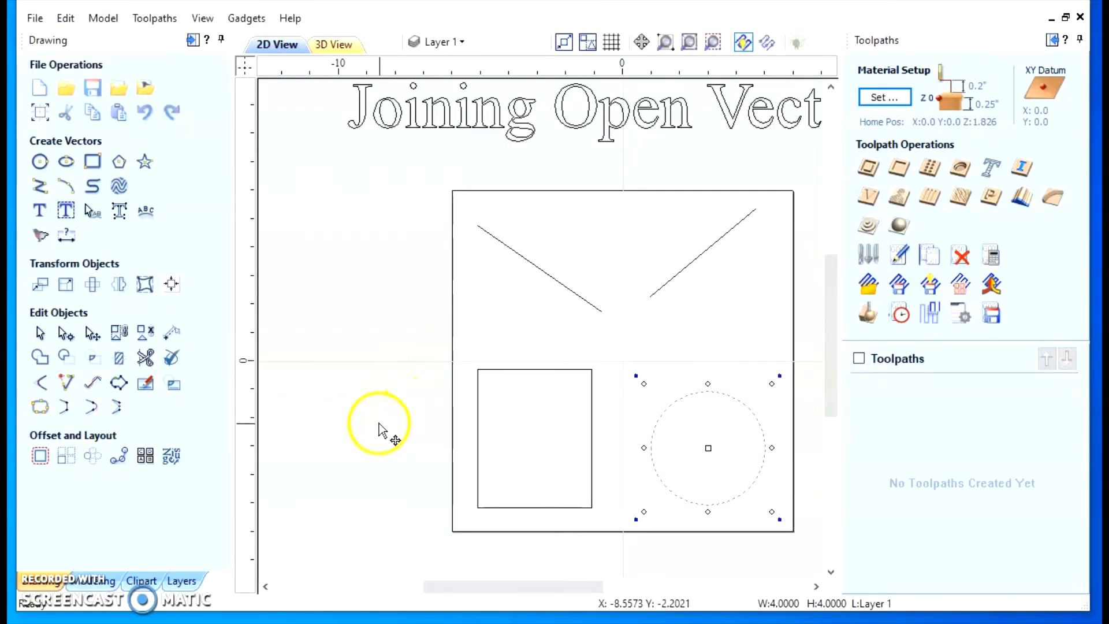
# Select the rectangle and examine its upper-right corner up close for a gap between the edges
pyautogui.click(479, 443)
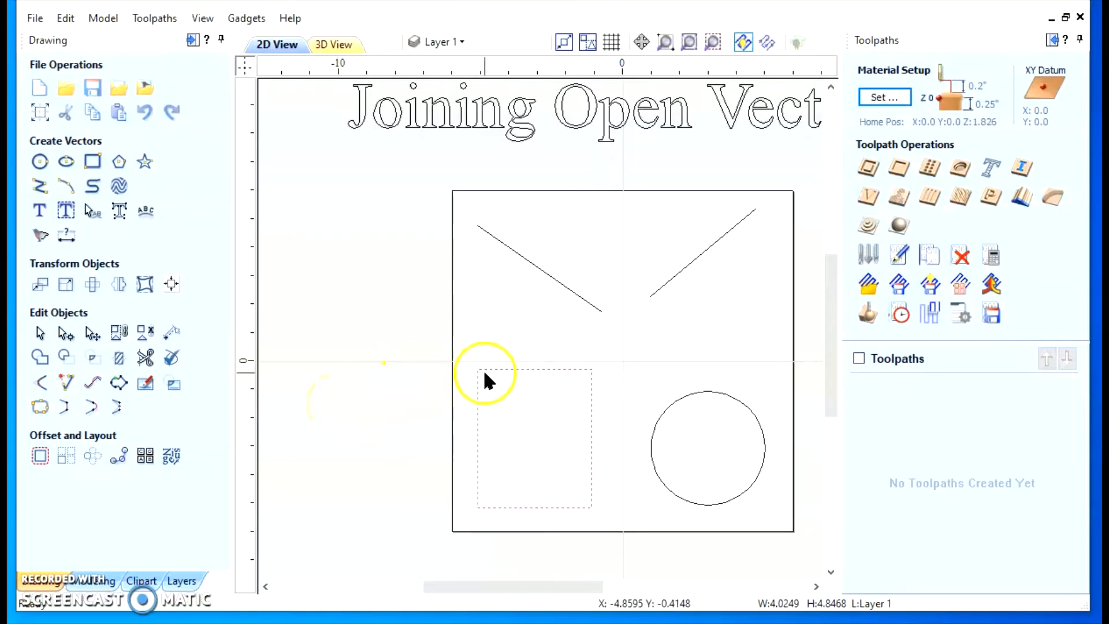
pyautogui.scroll(1, 604, 397)
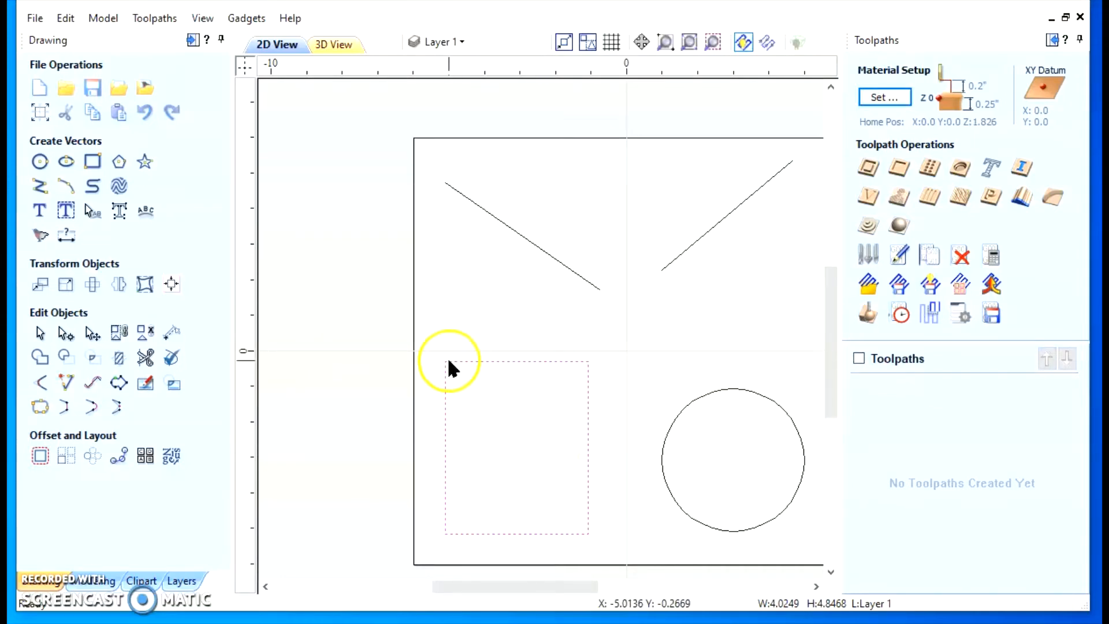
pyautogui.scroll(6, 625, 486)
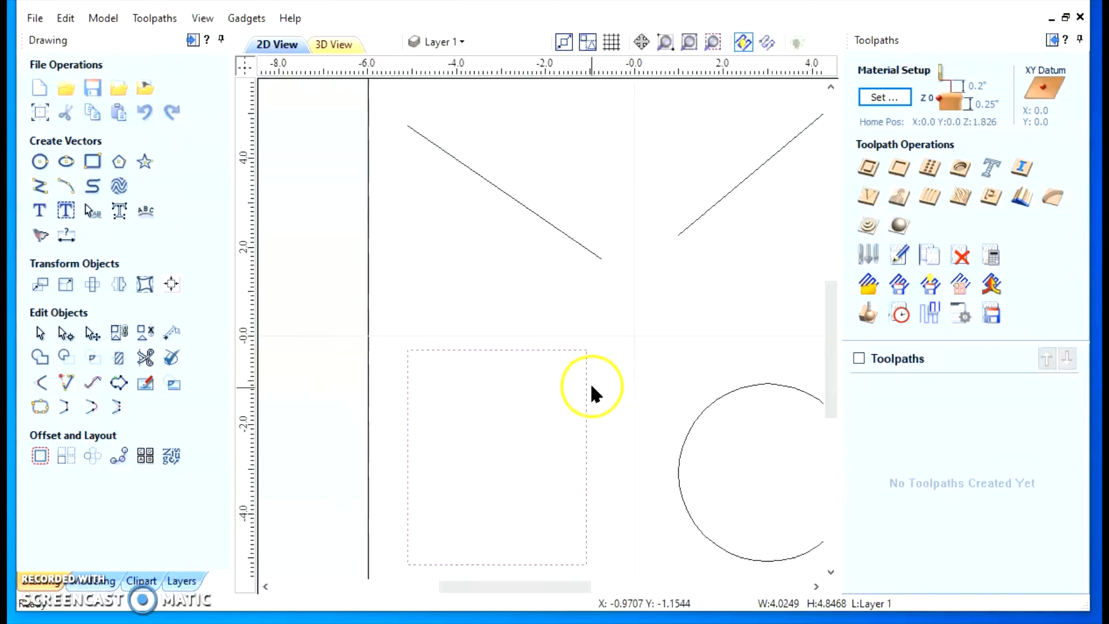
pyautogui.scroll(10, 568, 307)
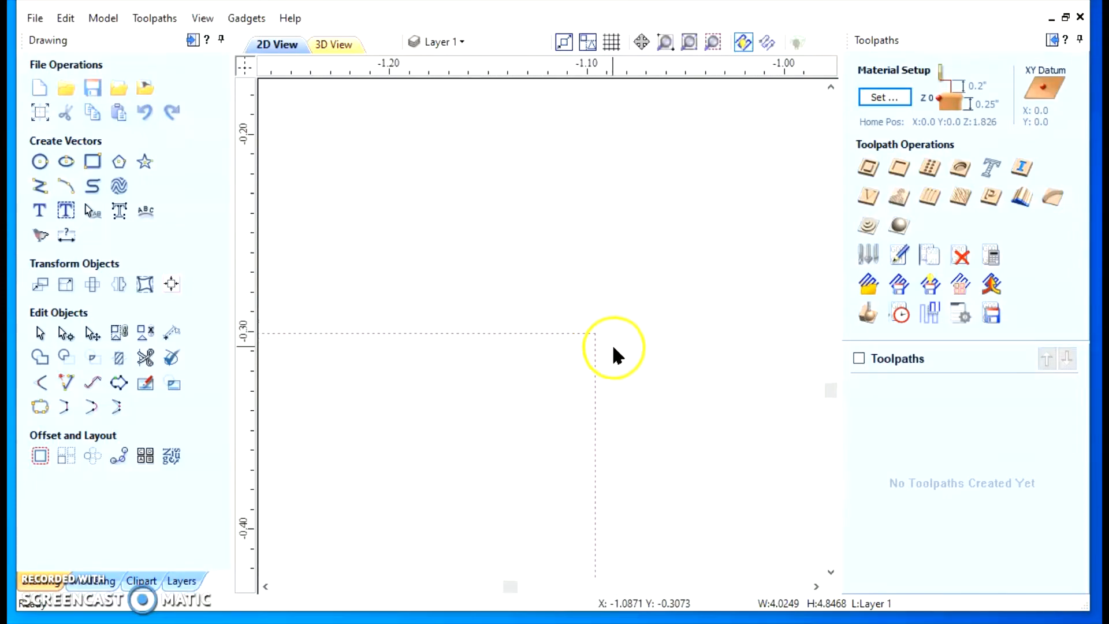
pyautogui.scroll(5, 555, 343)
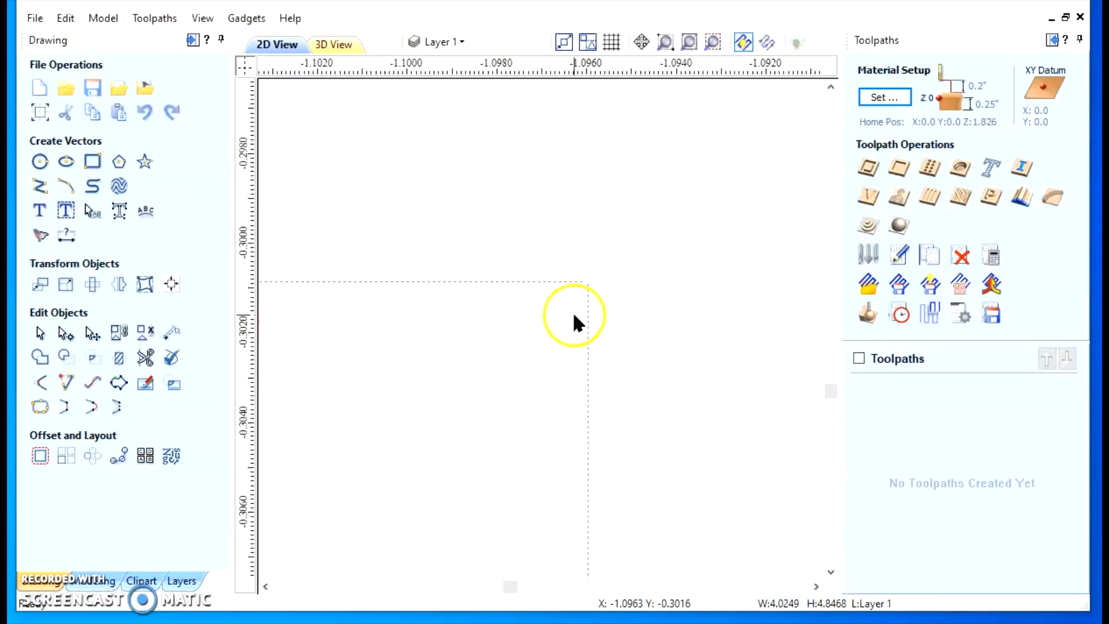
pyautogui.click(589, 275)
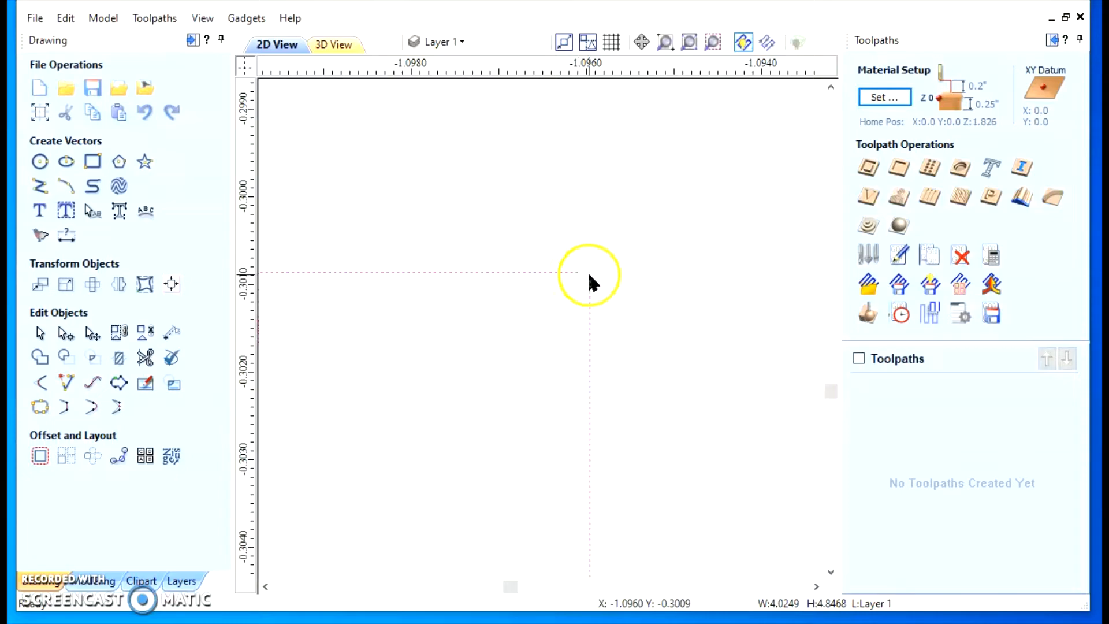
pyautogui.scroll(-10, 569, 282)
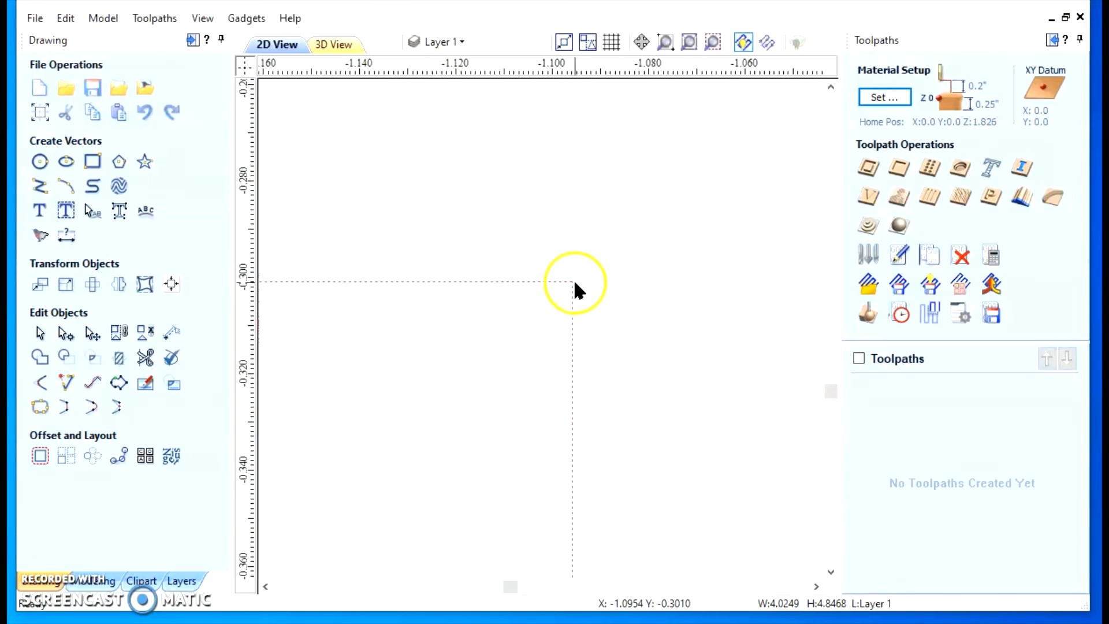
pyautogui.scroll(-5, 601, 304)
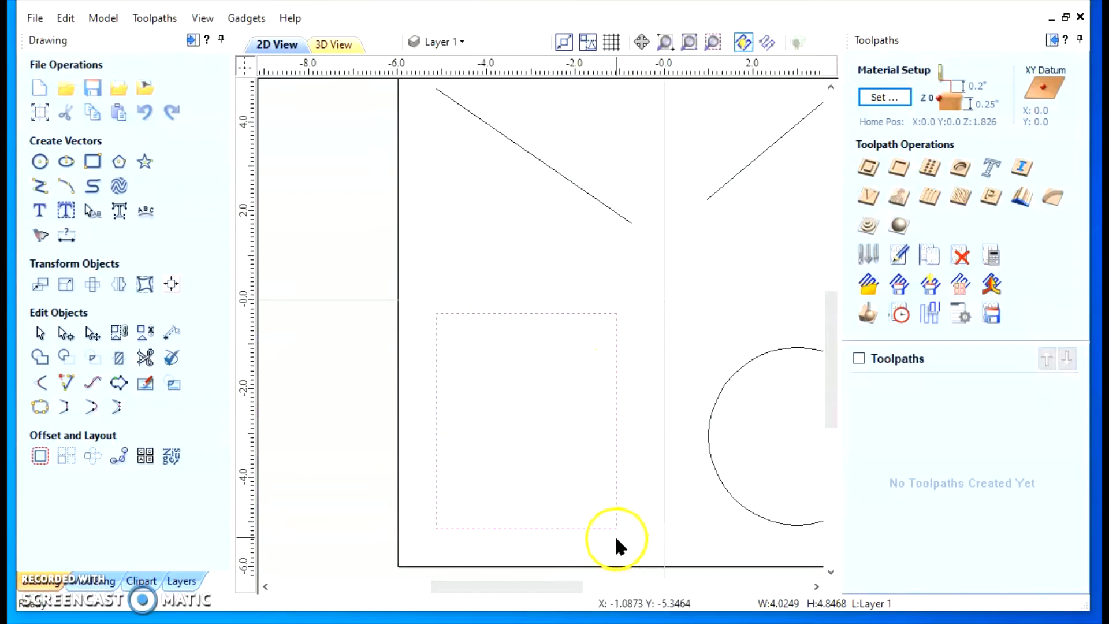
pyautogui.scroll(-2, 537, 370)
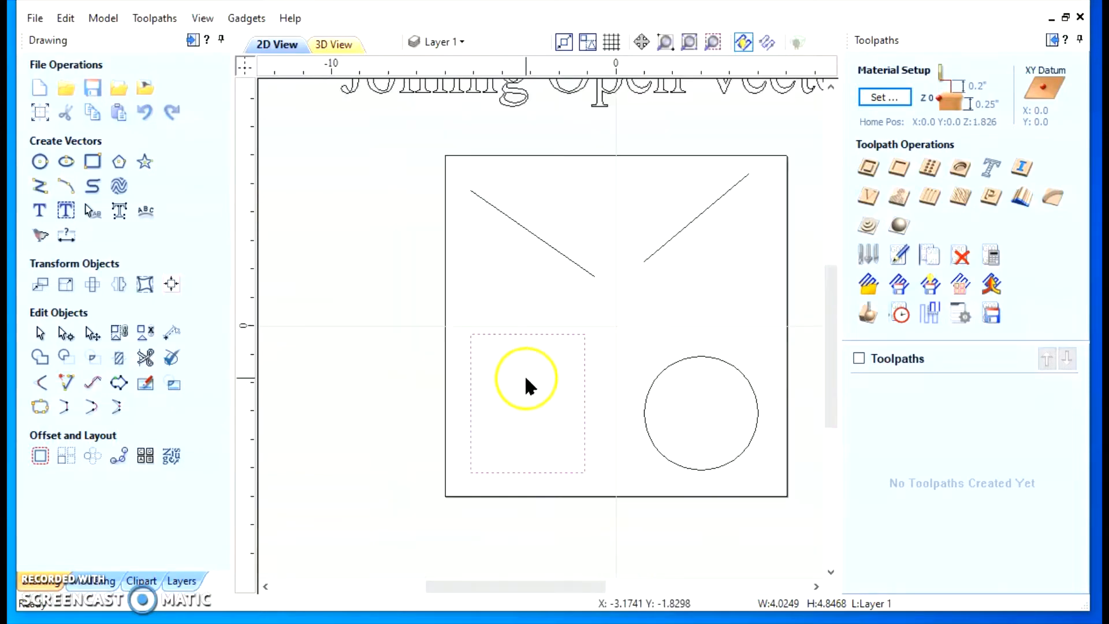
# Re-examine the end points of the rectangle's top and right edges at much higher magnification
pyautogui.scroll(1, 597, 396)
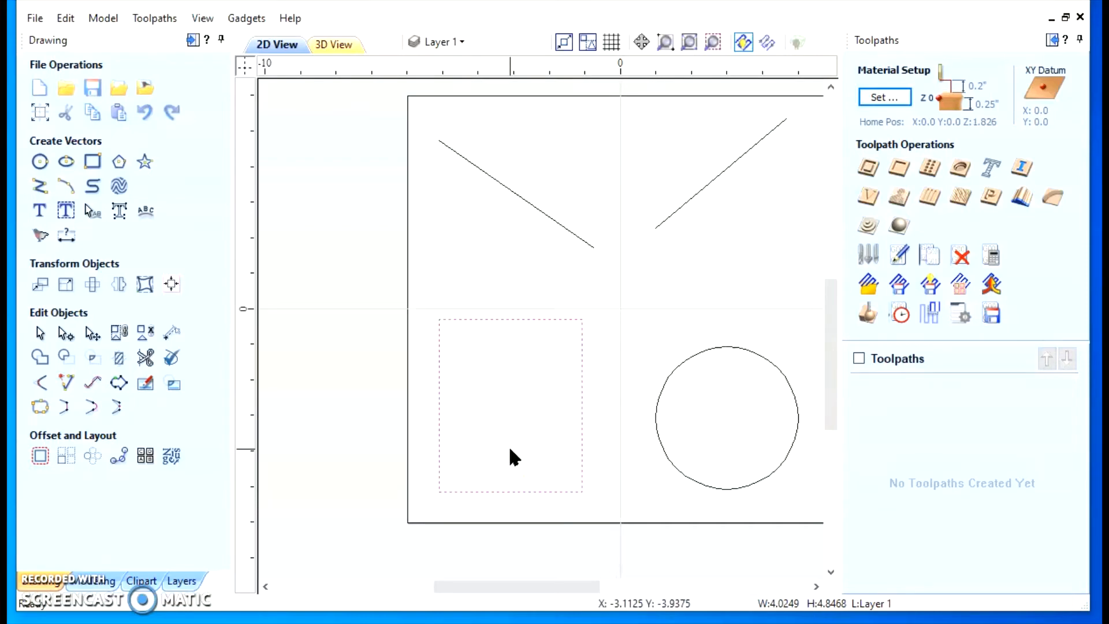
pyautogui.scroll(1, 643, 397)
pyautogui.scroll(-1, 630, 398)
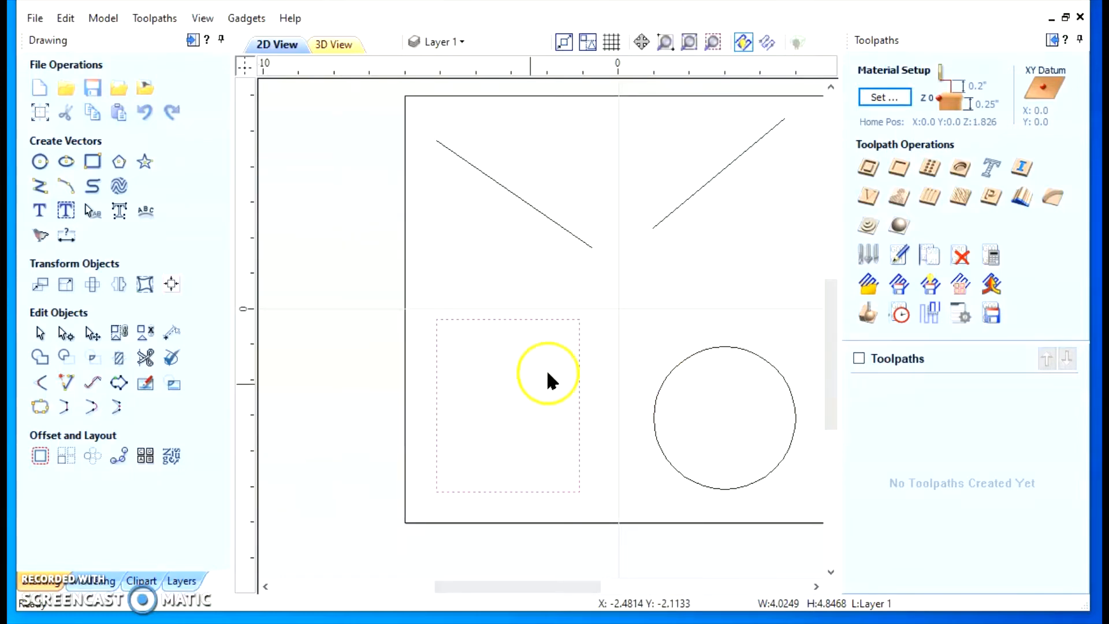
pyautogui.scroll(1, 598, 357)
pyautogui.scroll(1, 552, 364)
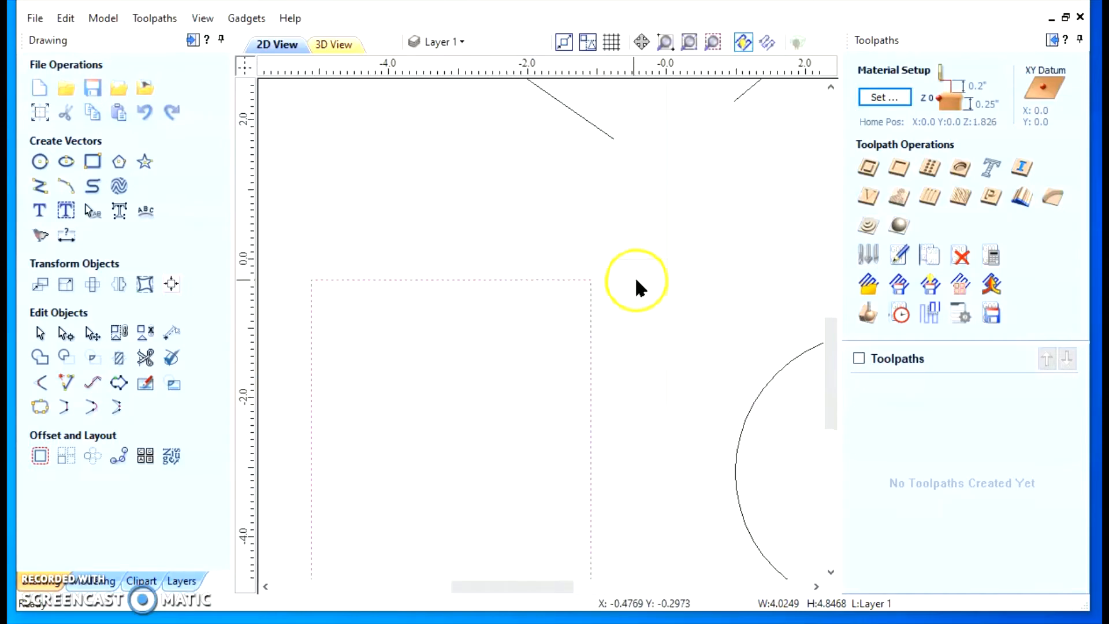
pyautogui.scroll(1, 590, 300)
pyautogui.scroll(2, 612, 269)
pyautogui.scroll(2, 554, 228)
pyautogui.scroll(1, 630, 149)
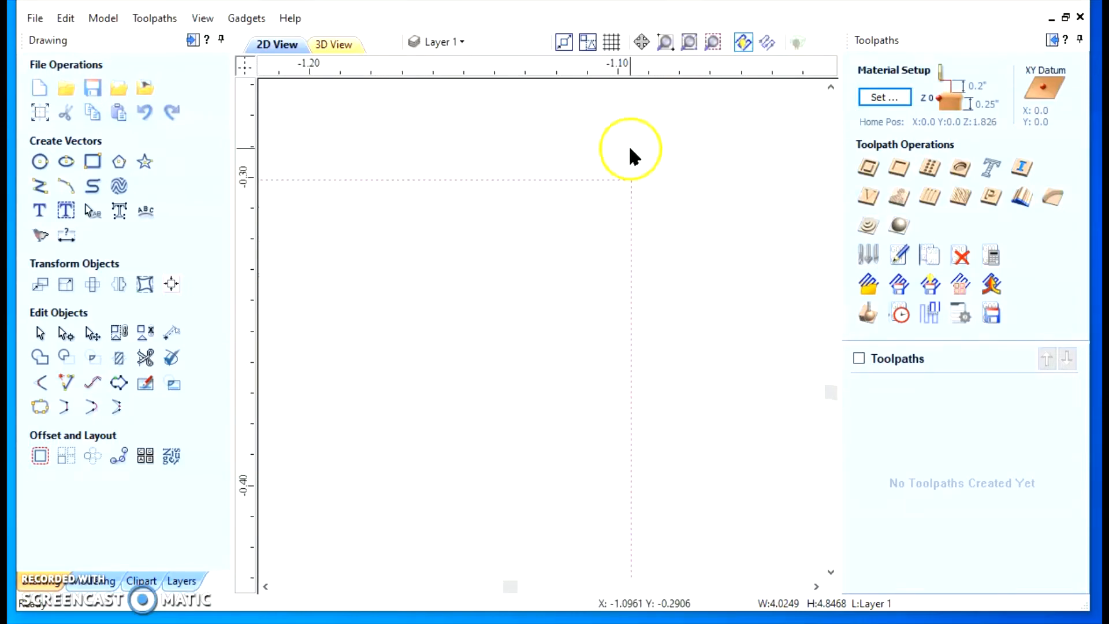
pyautogui.scroll(2, 595, 188)
pyautogui.scroll(2, 624, 222)
pyautogui.scroll(2, 665, 271)
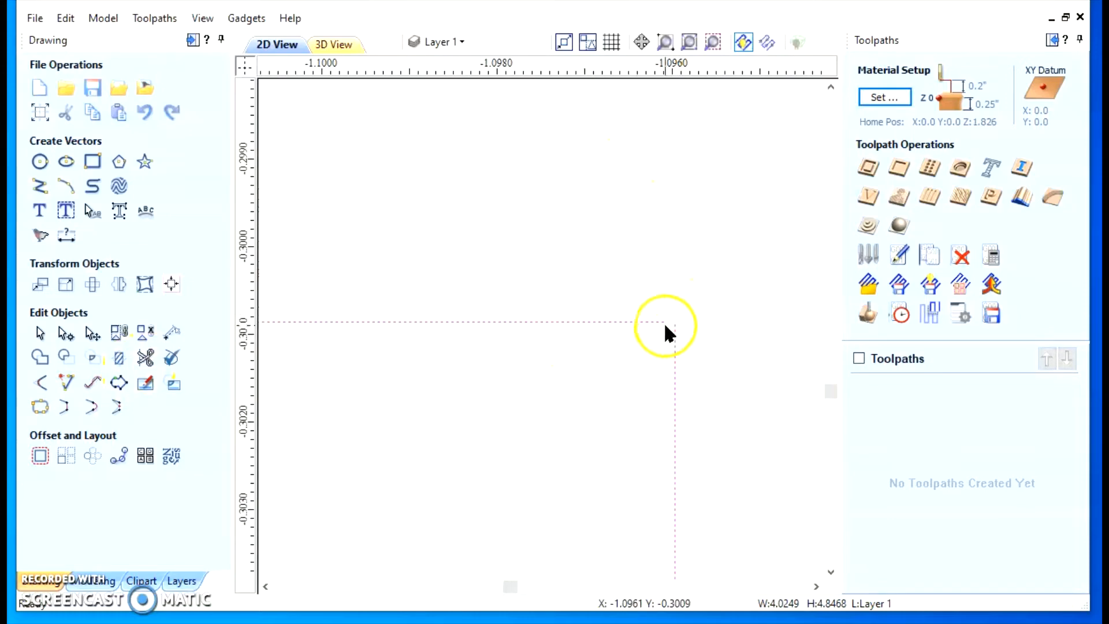
pyautogui.scroll(-6, 670, 324)
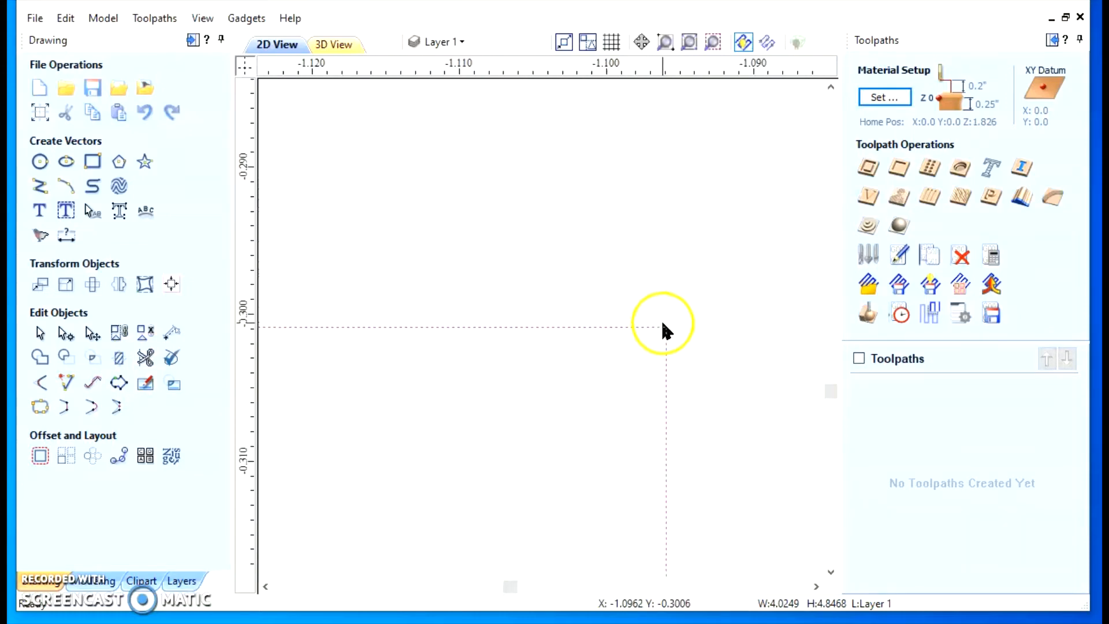
pyautogui.scroll(-8, 663, 323)
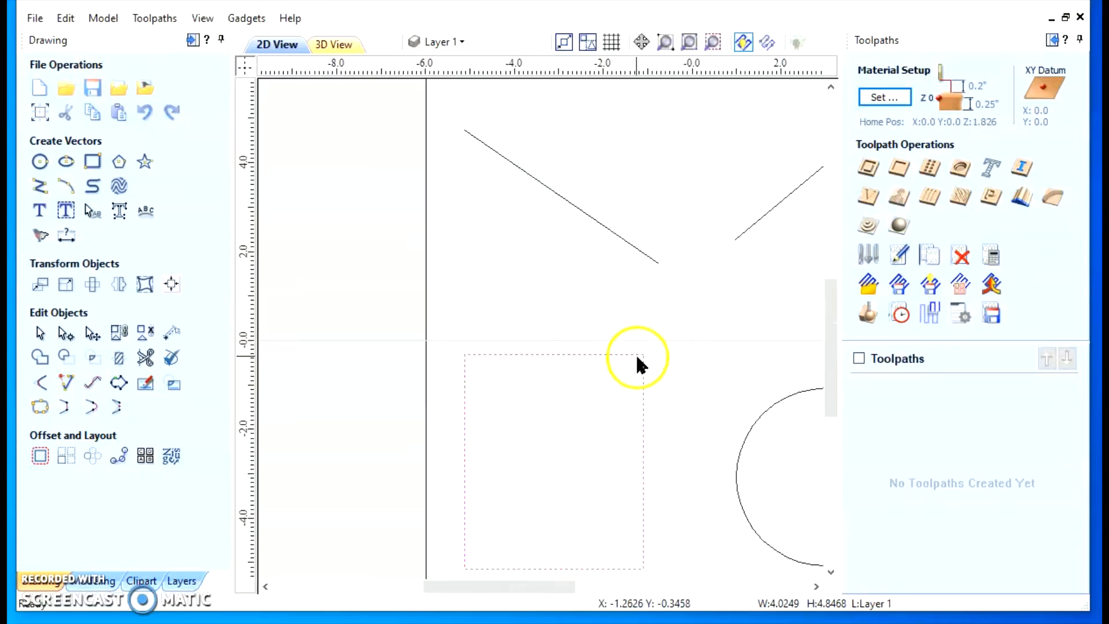
# Select all shapes inside the square frame, narrow the selection to all open vectors, and clear it after checking which shapes are open
pyautogui.moveTo(462, 587); pyautogui.dragTo(498, 586)
pyautogui.moveTo(400, 185); pyautogui.dragTo(778, 526)
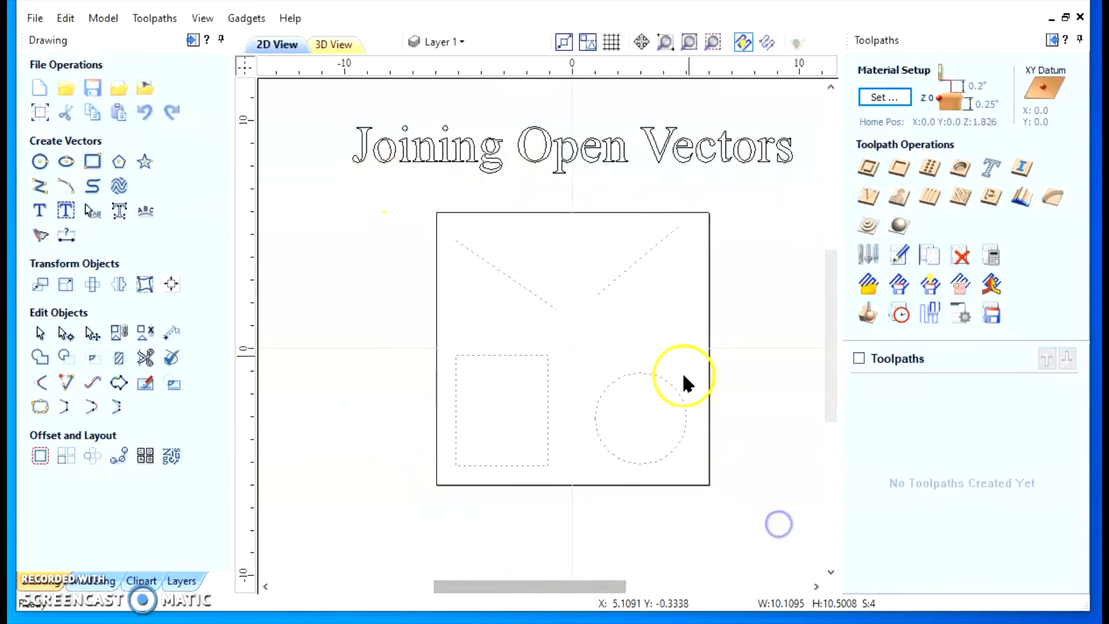
pyautogui.rightClick(629, 264)
pyautogui.moveTo(690, 359)
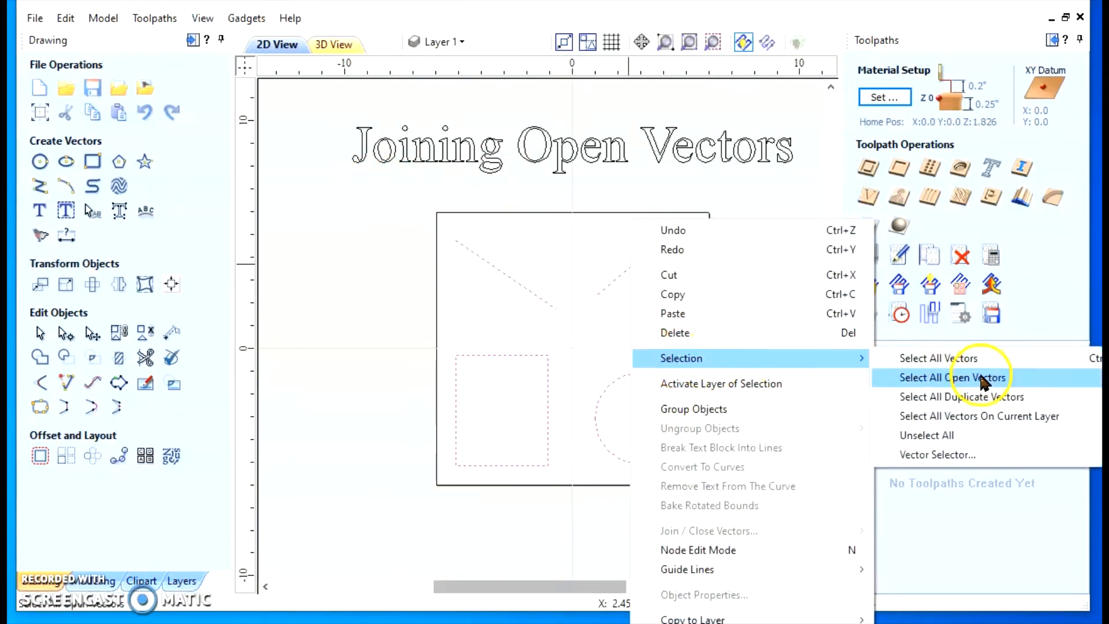
pyautogui.click(924, 378)
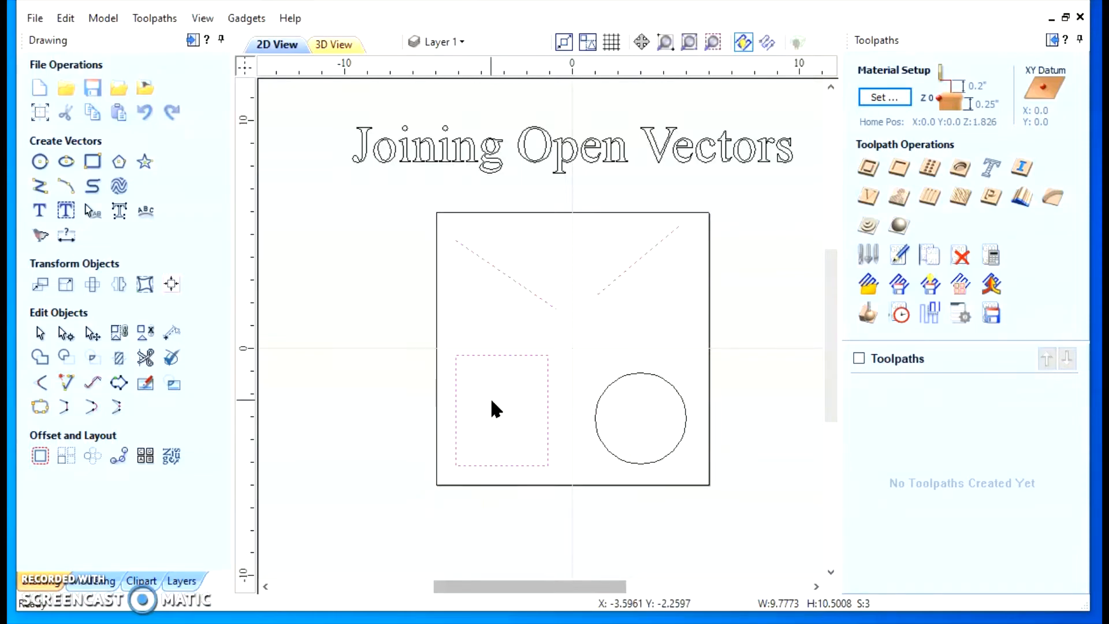
pyautogui.click(442, 374)
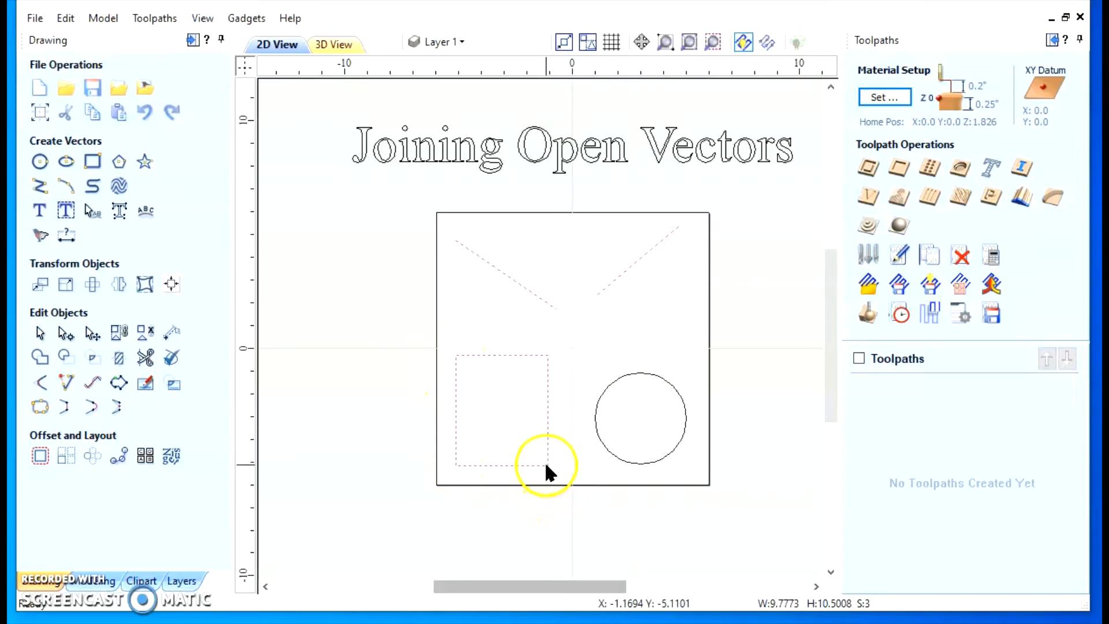
pyautogui.moveTo(494, 404); pyautogui.dragTo(457, 422, button='middle')
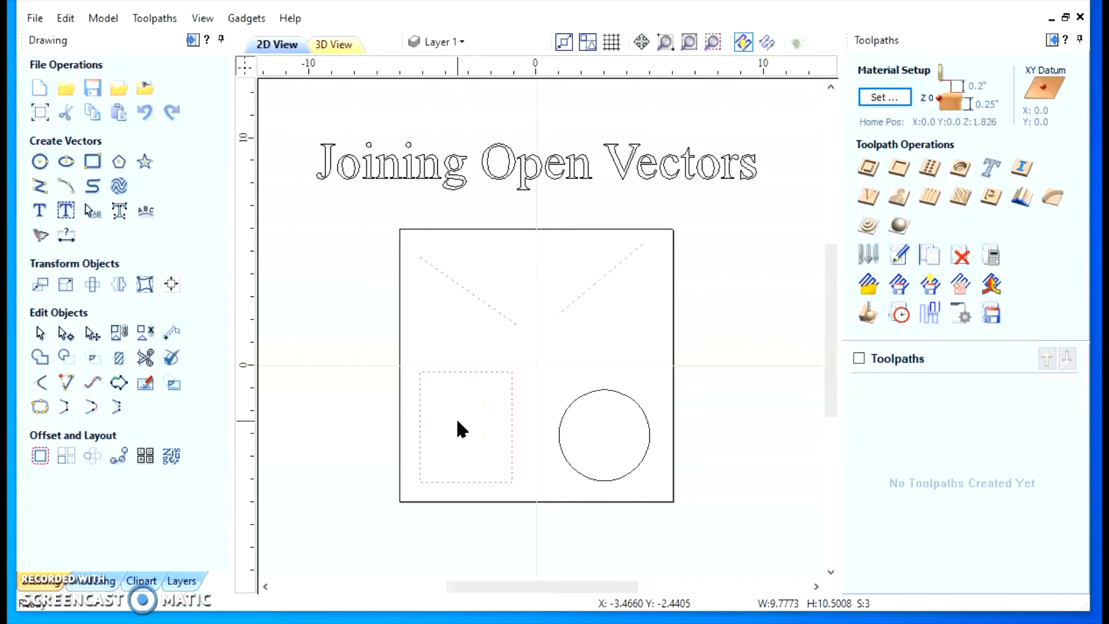
pyautogui.click(426, 317)
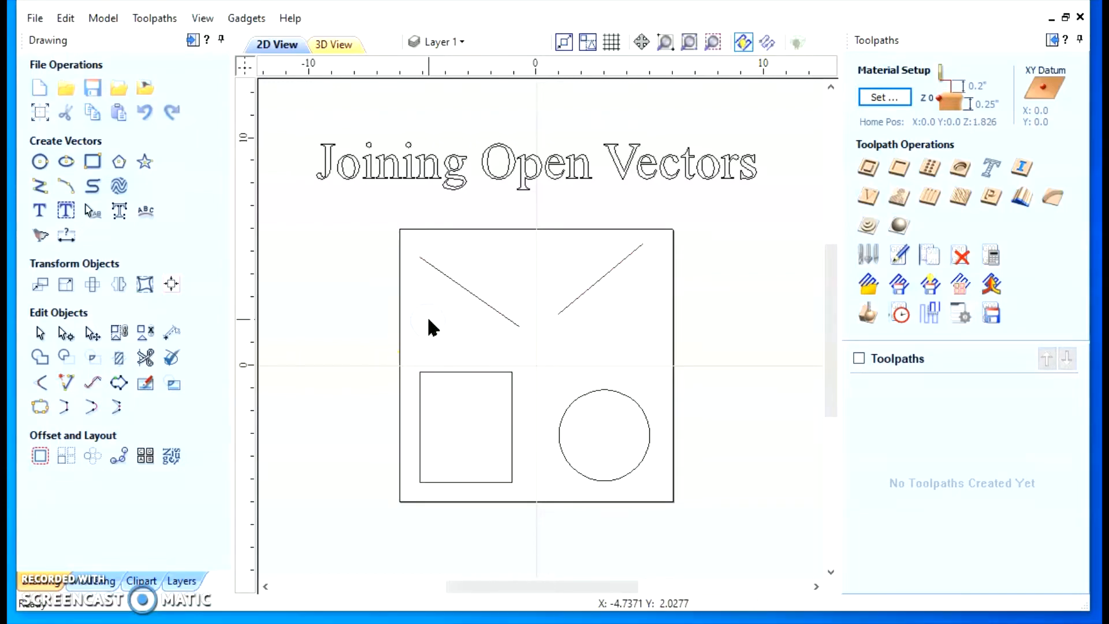
# Join the rectangle's open ends at 0.0004 inch tolerance and reselect it to check its open and closed counts
pyautogui.click(456, 372)
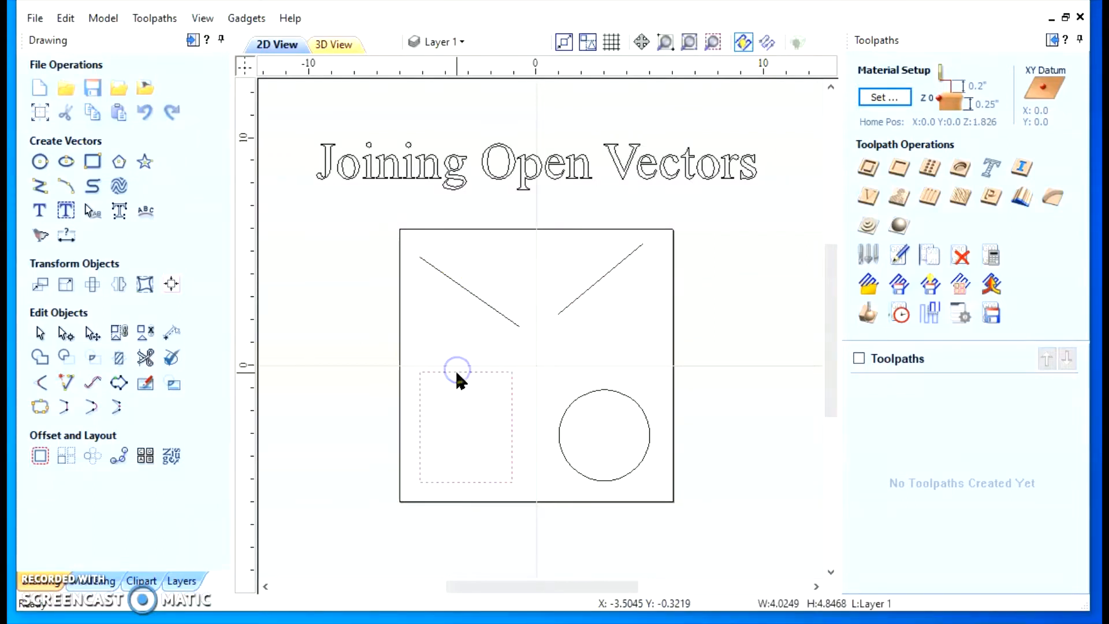
pyautogui.click(42, 408)
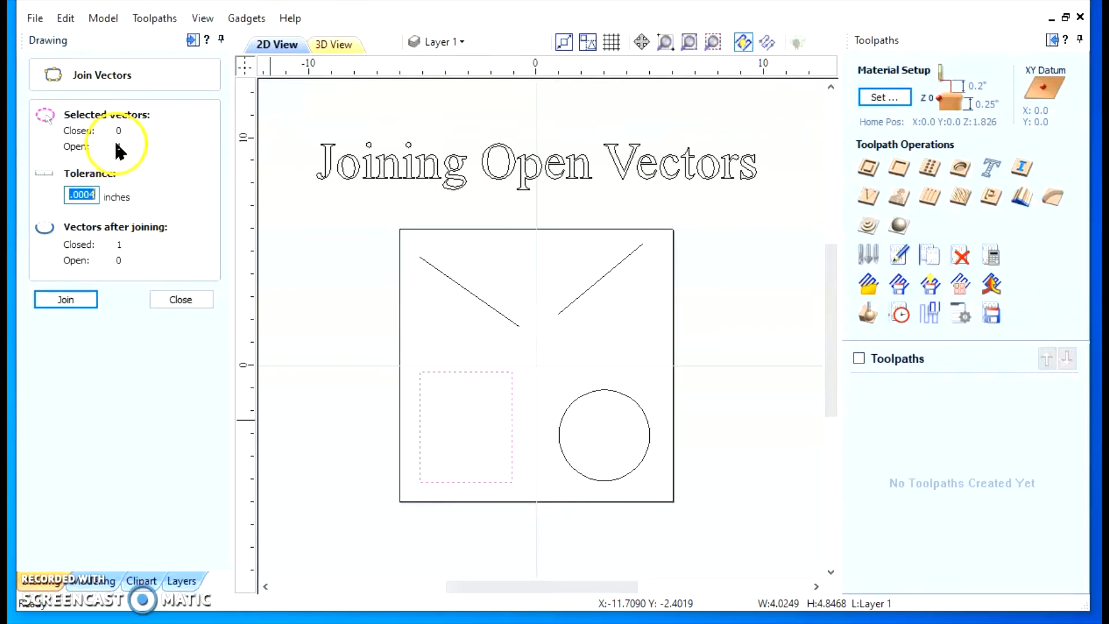
pyautogui.click(67, 299)
pyautogui.click(459, 482)
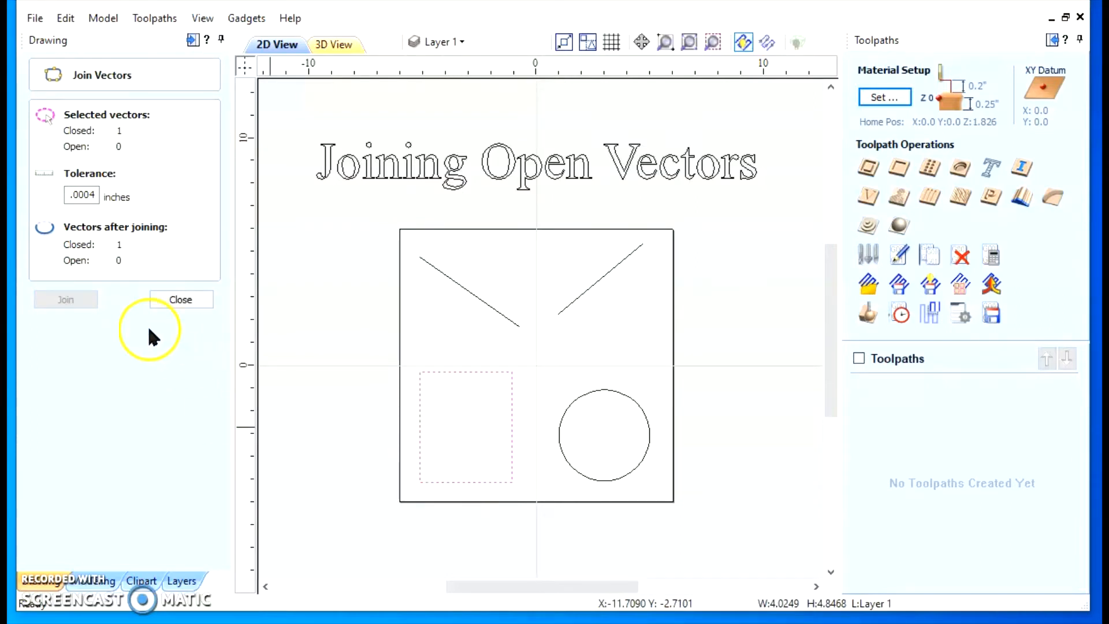
pyautogui.click(188, 299)
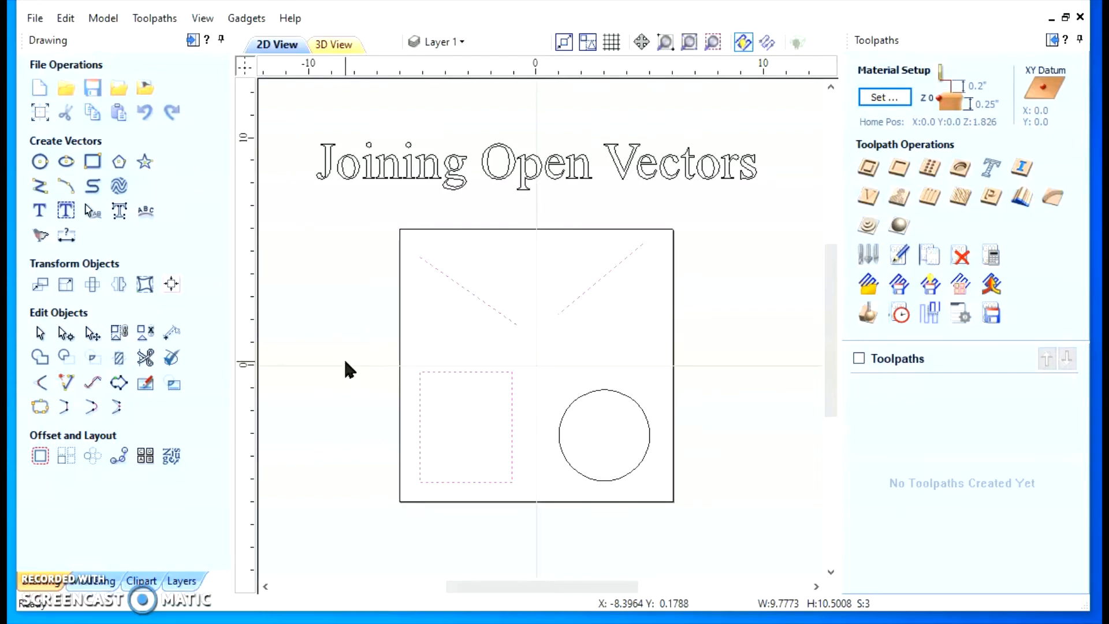
# Select only the rectangle, close it with Join Vectors at 0.0004 inch tolerance, and reselect it to verify the join
pyautogui.click(444, 322)
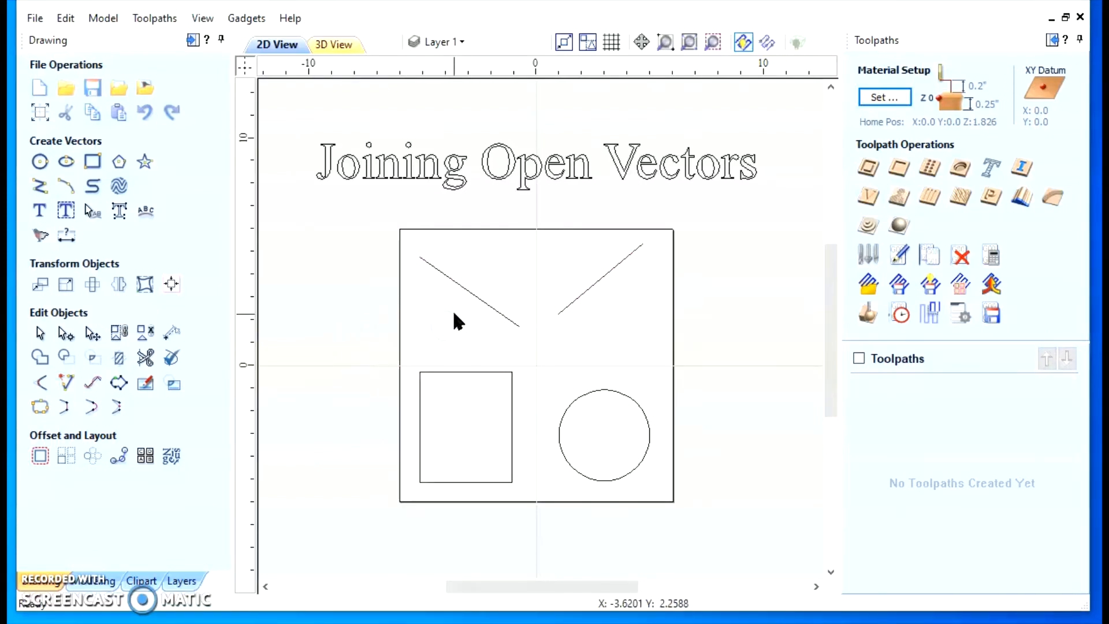
pyautogui.click(452, 372)
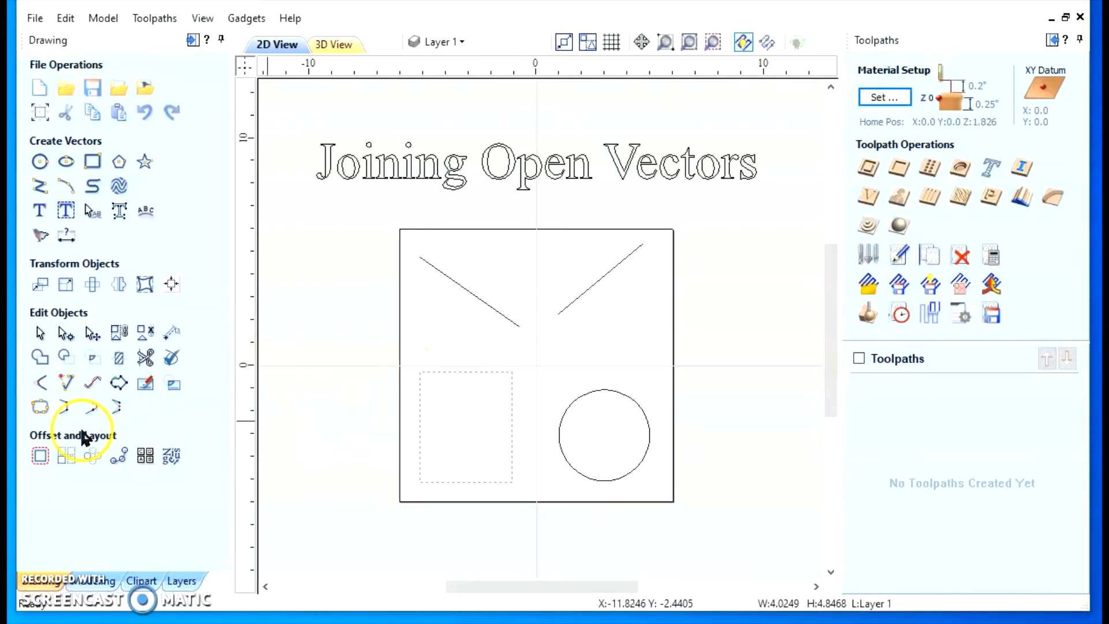
pyautogui.click(39, 407)
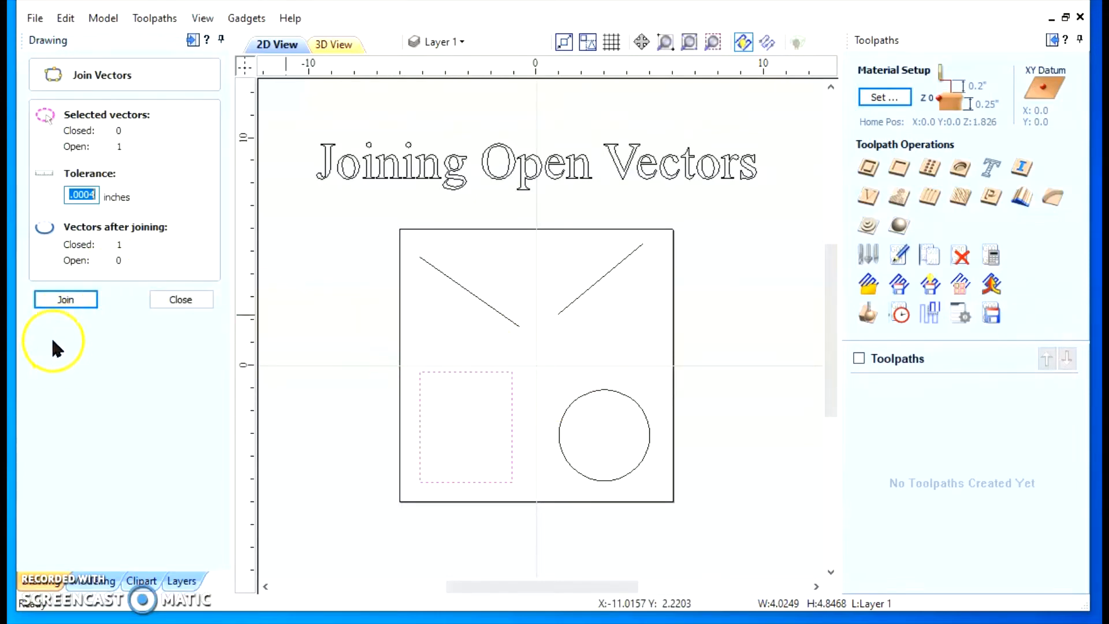
pyautogui.click(66, 300)
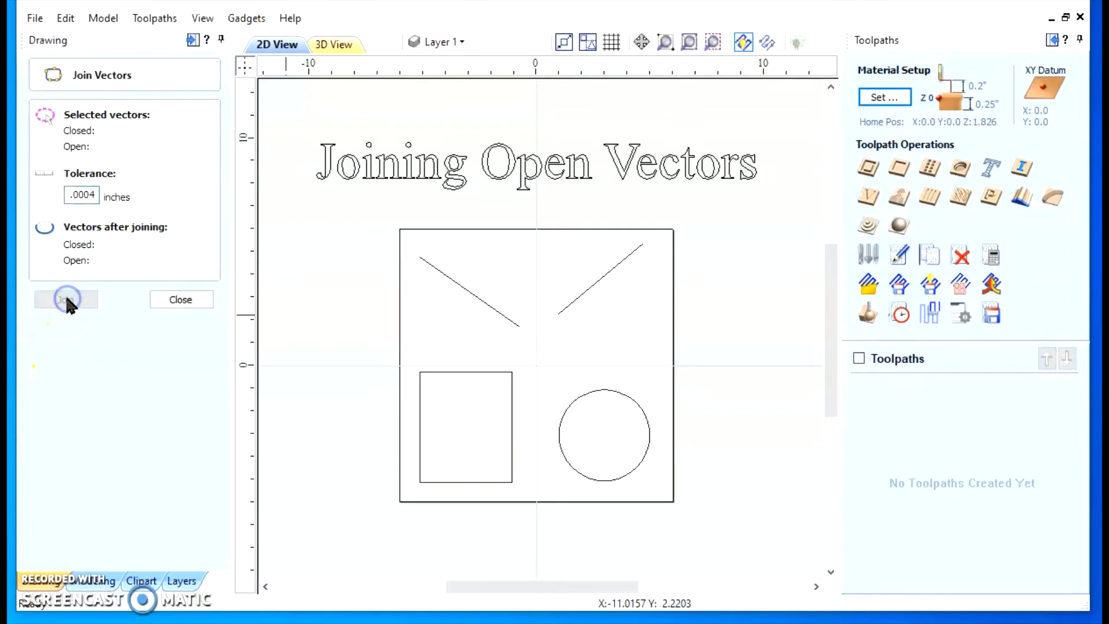
pyautogui.click(485, 373)
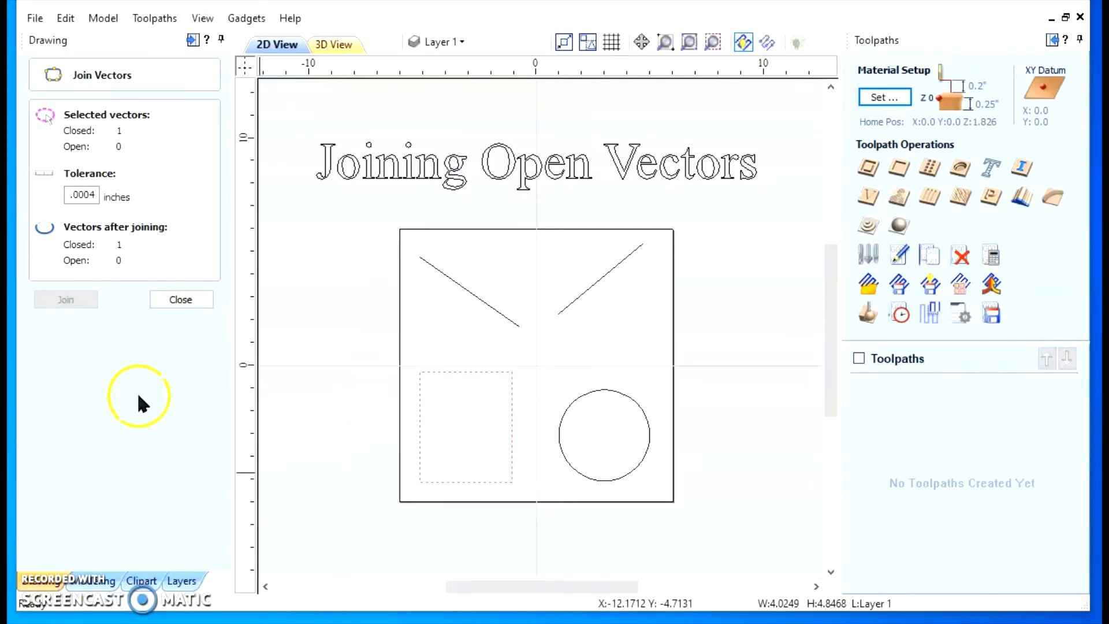
pyautogui.click(177, 299)
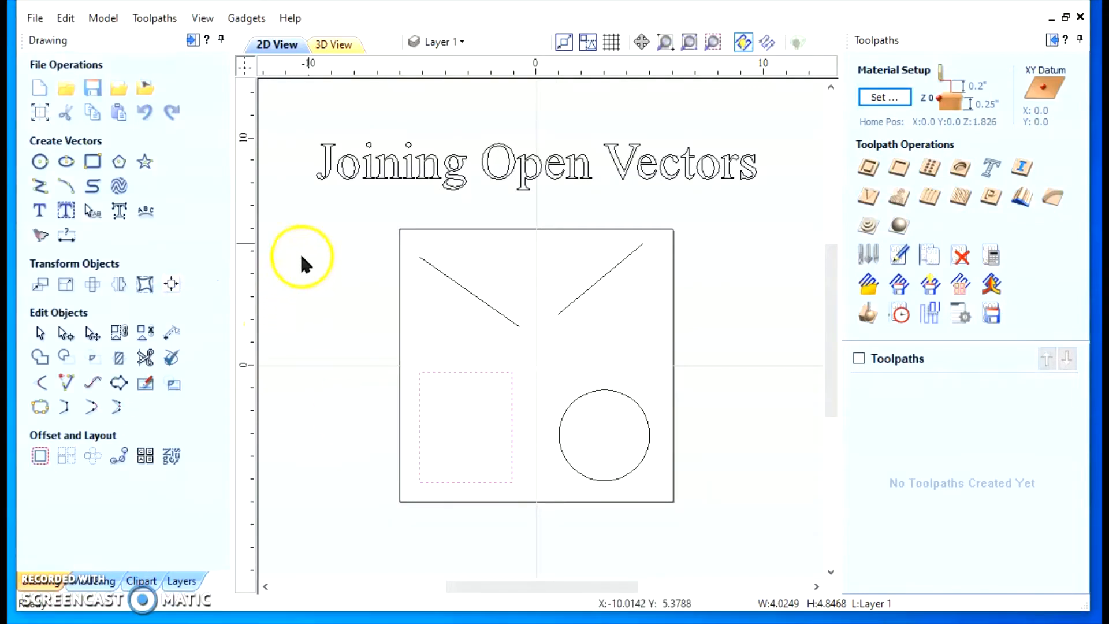
# Select all shapes inside the square frame and narrow the selection to all open vectors
pyautogui.moveTo(338, 192); pyautogui.dragTo(754, 537)
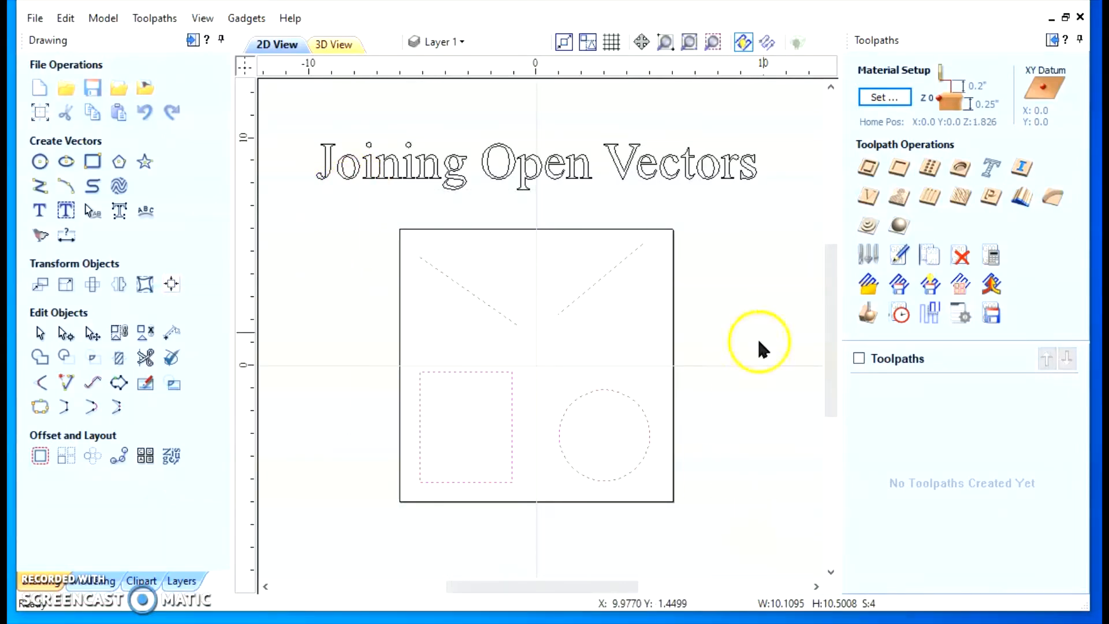
pyautogui.rightClick(590, 285)
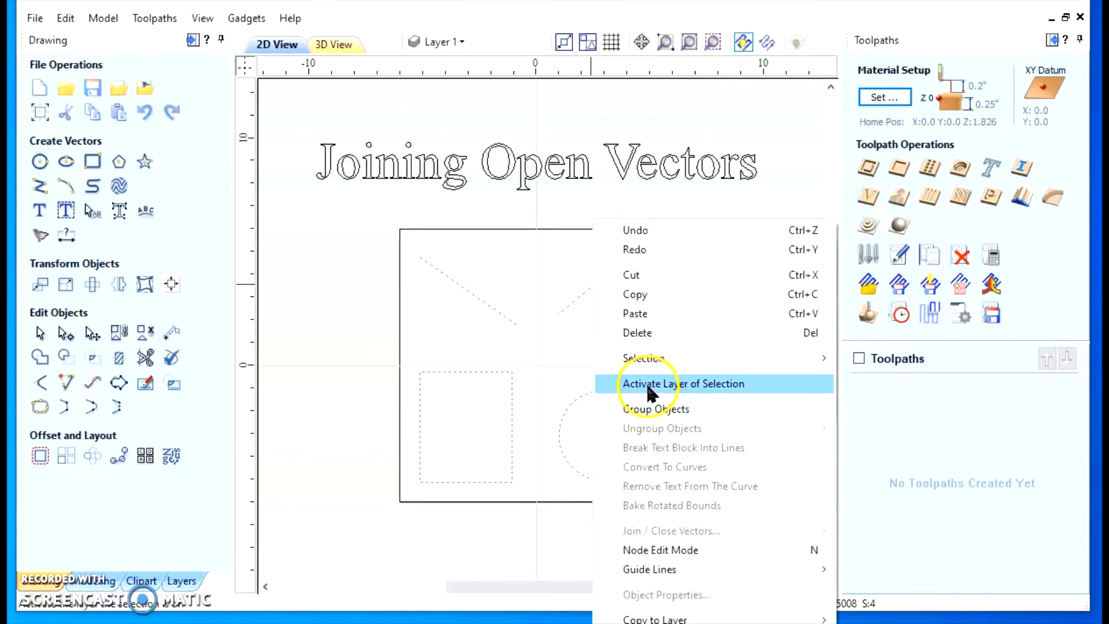
pyautogui.moveTo(647, 358)
pyautogui.click(939, 379)
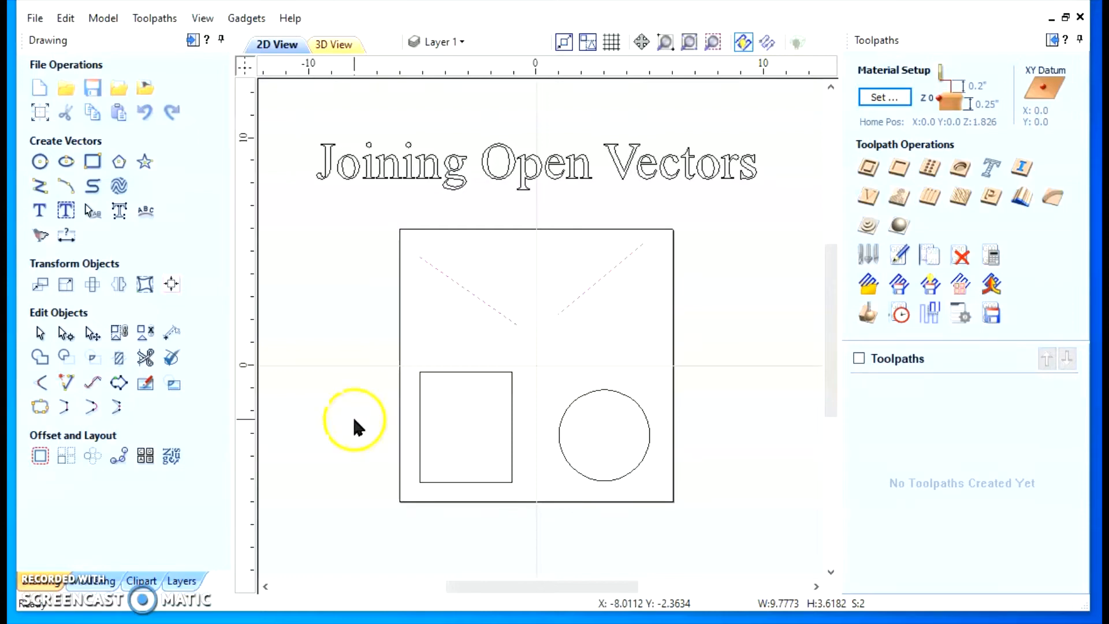
# Undo the earlier Join Vectors operations on the shapes inside the square frame
pyautogui.click(66, 18)
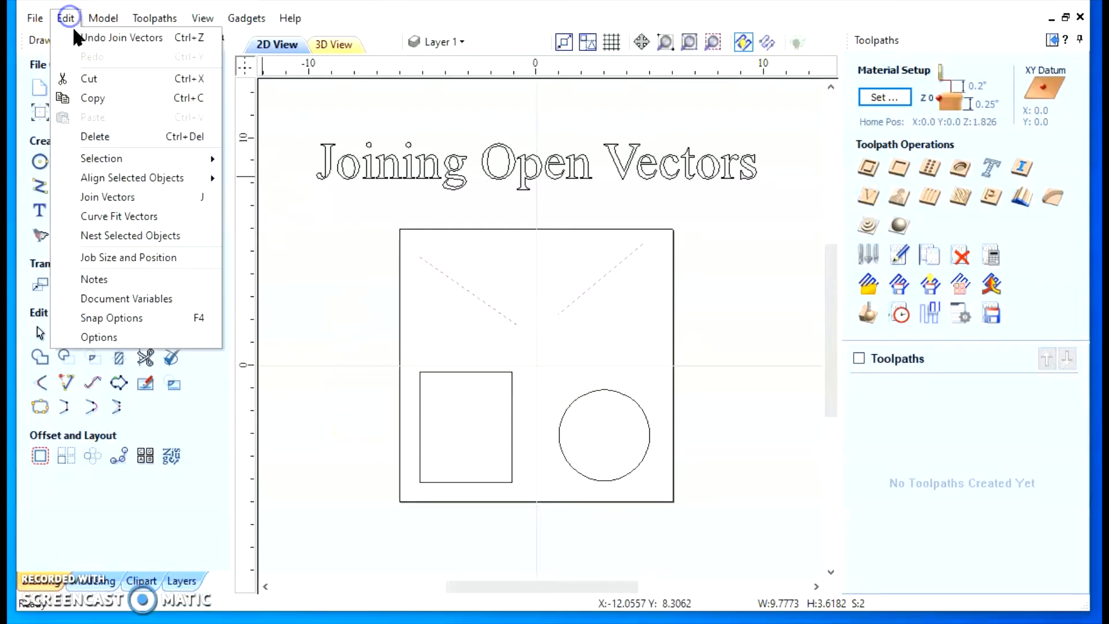
pyautogui.click(96, 38)
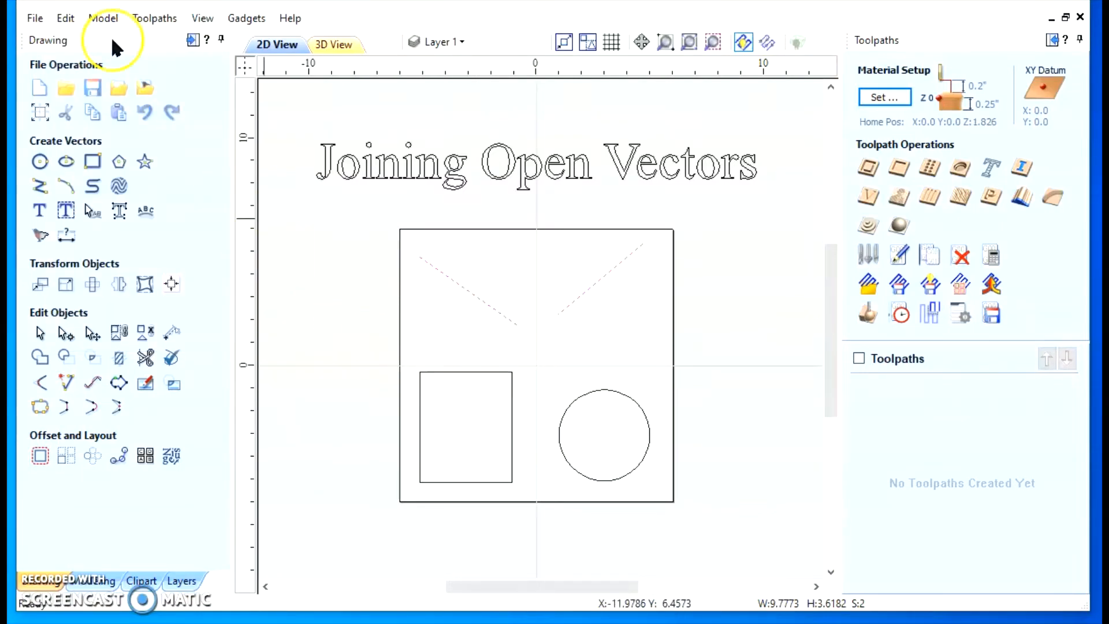
pyautogui.click(65, 18)
pyautogui.click(86, 38)
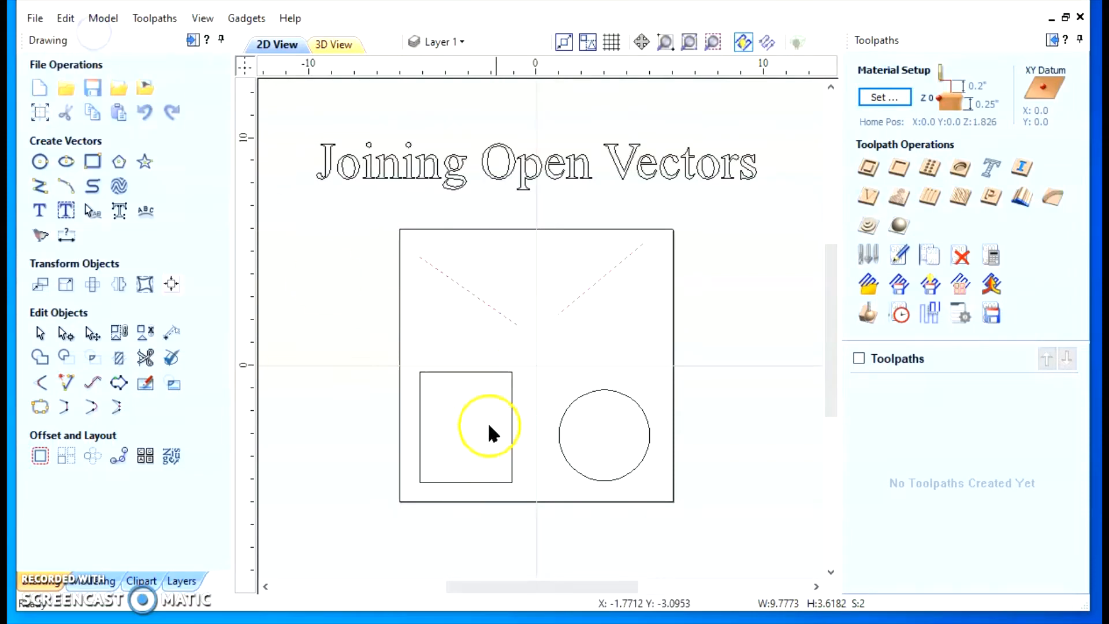
# Select only the rectangle and inspect the end points at its upper-right corner at very high magnification
pyautogui.click(461, 369)
pyautogui.click(460, 369)
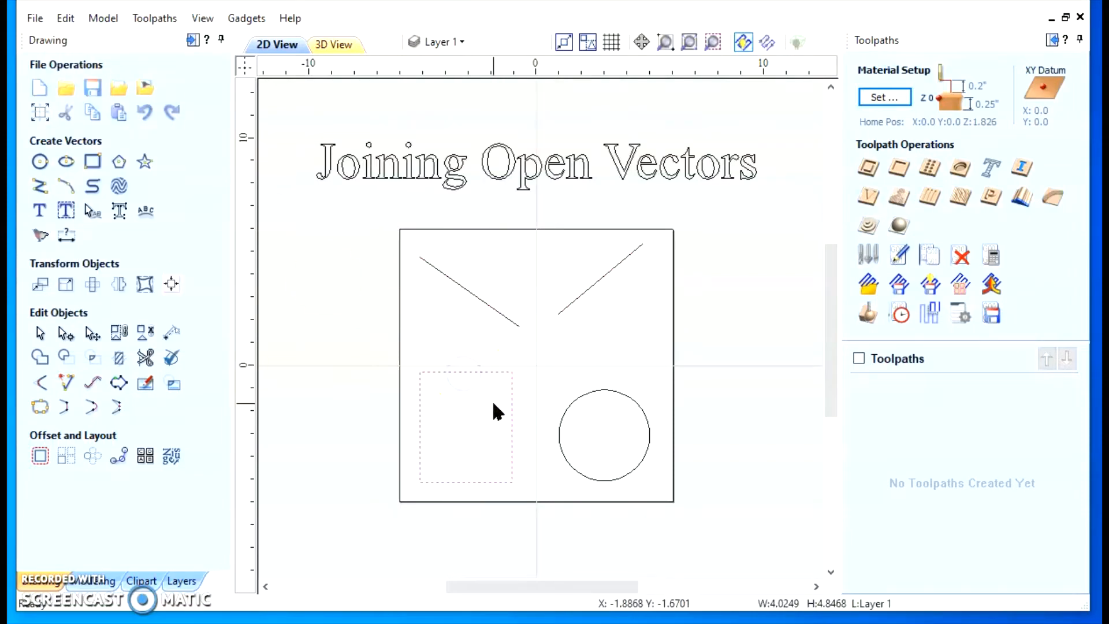
pyautogui.scroll(3, 509, 381)
pyautogui.scroll(5, 513, 370)
pyautogui.scroll(3, 441, 396)
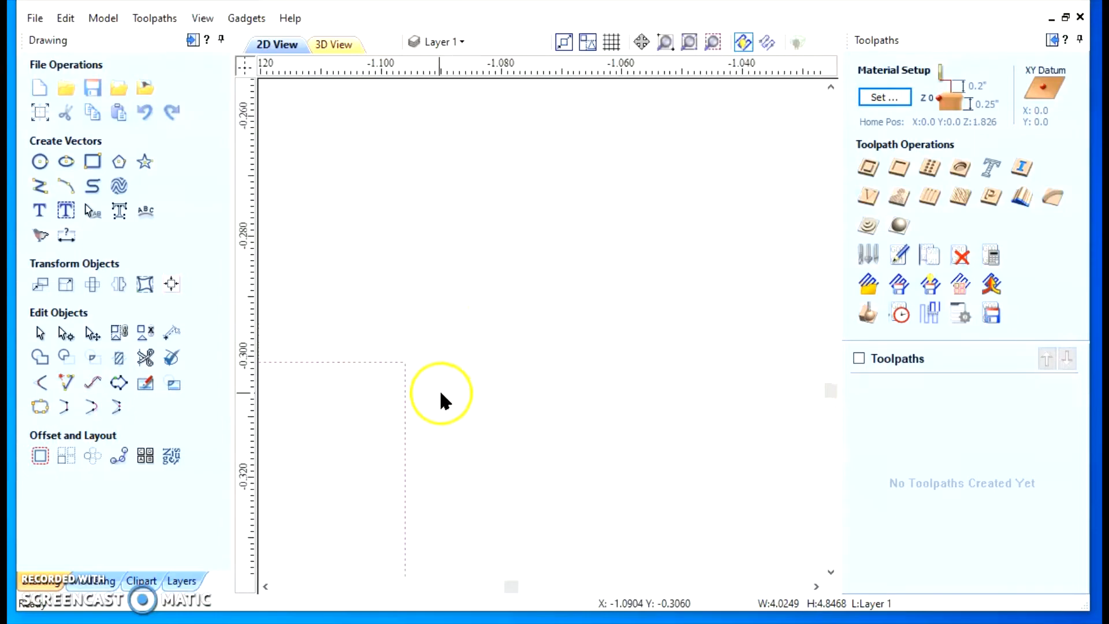
pyautogui.scroll(3, 382, 357)
pyautogui.scroll(4, 380, 351)
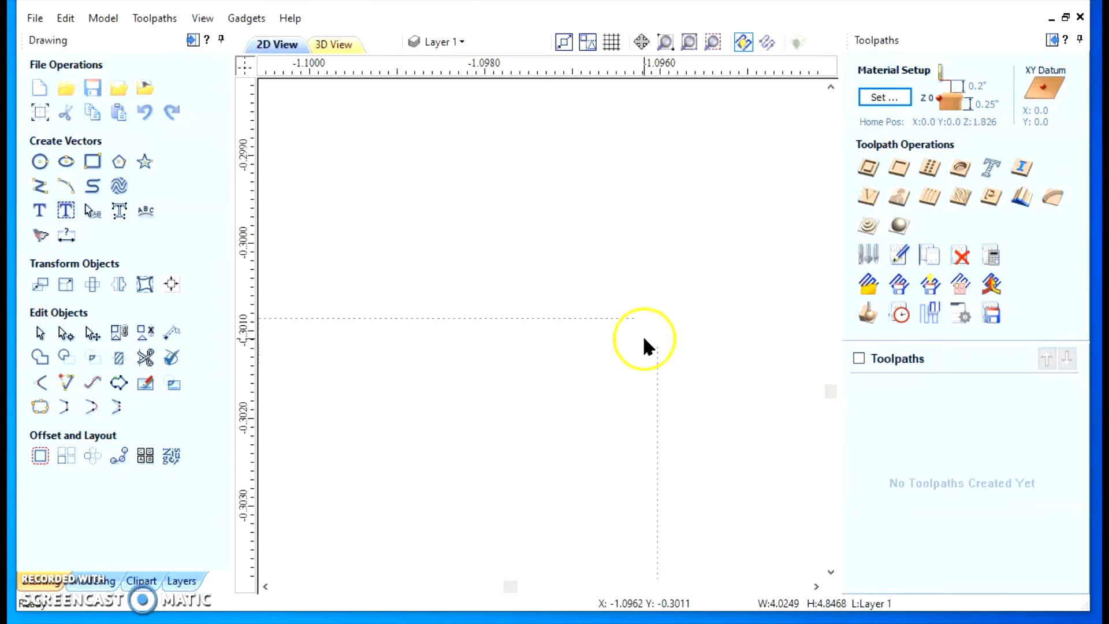
pyautogui.scroll(-8, 501, 387)
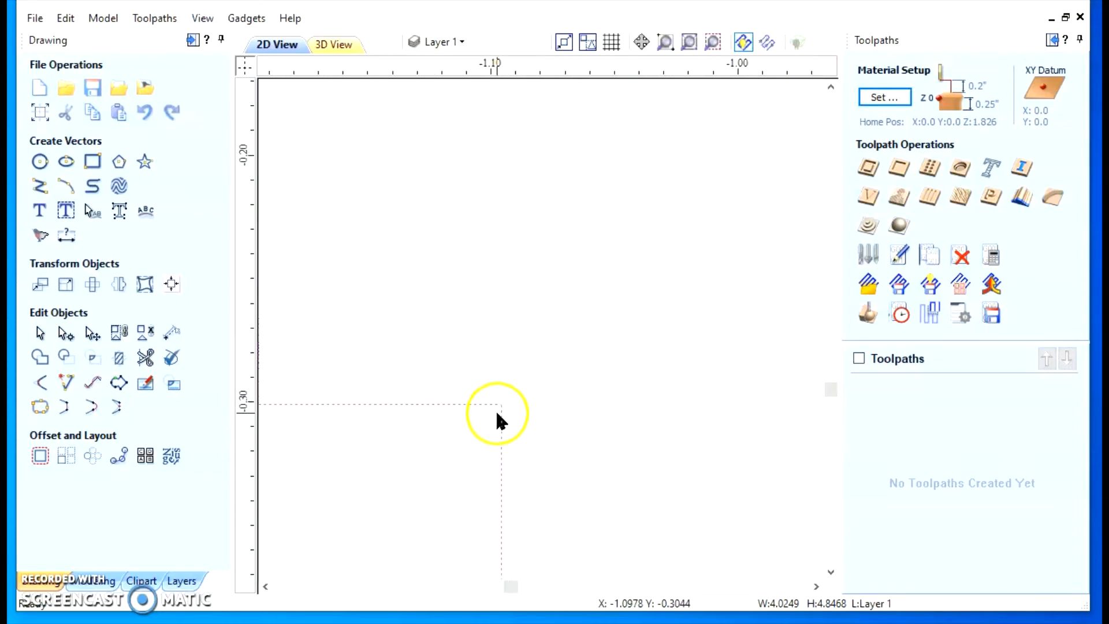
pyautogui.scroll(-7, 594, 384)
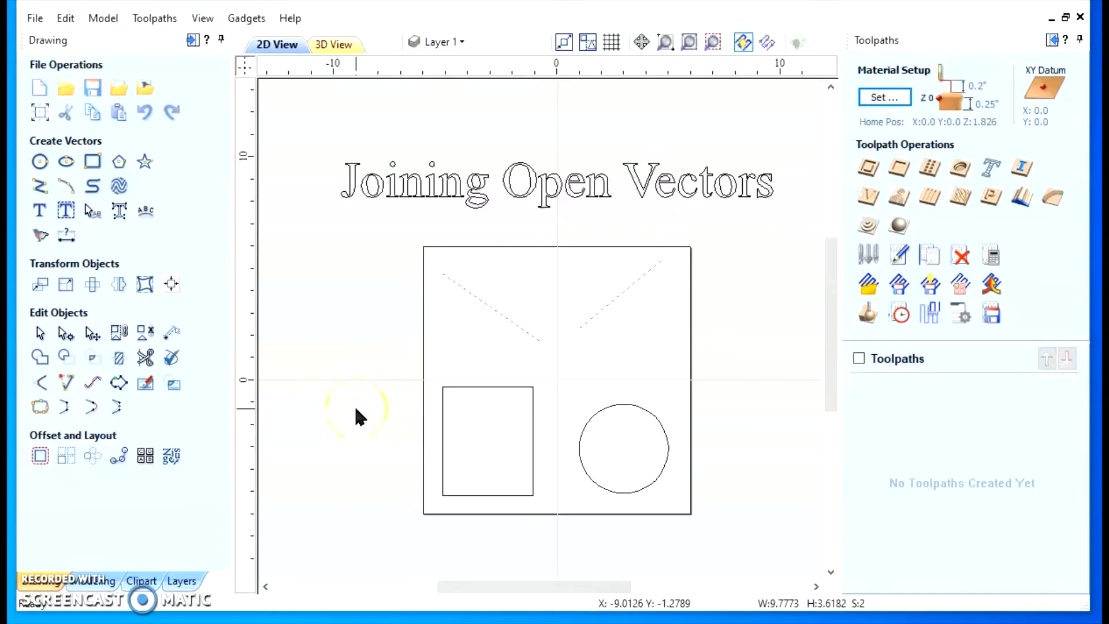
# Clear the selection of the two diagonal lines and undo the last Join Vectors operation
pyautogui.click(434, 353)
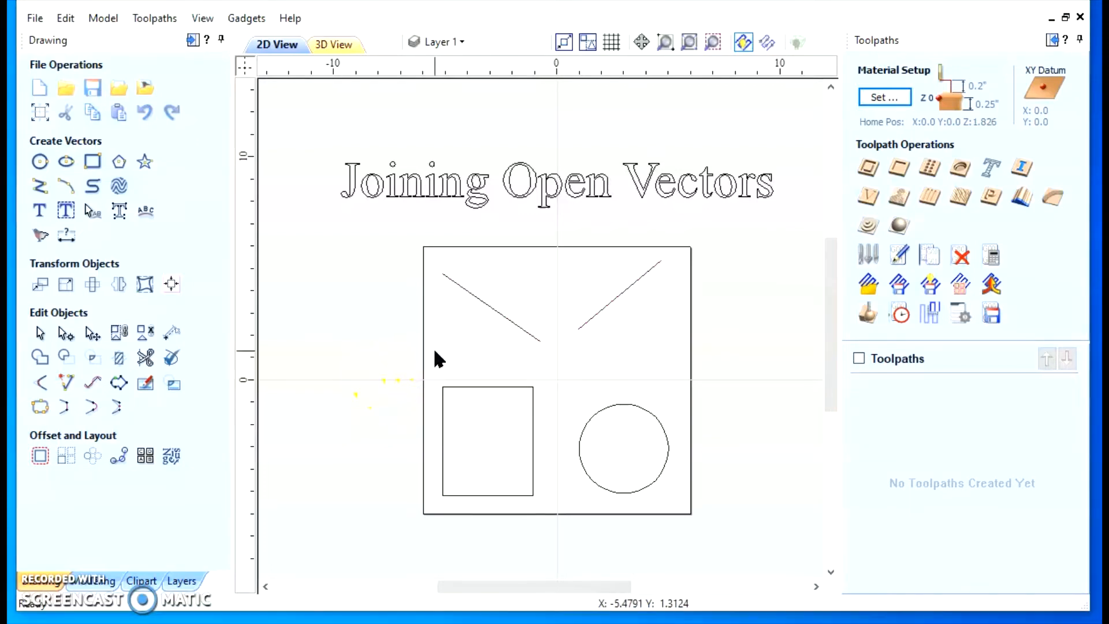
pyautogui.click(66, 15)
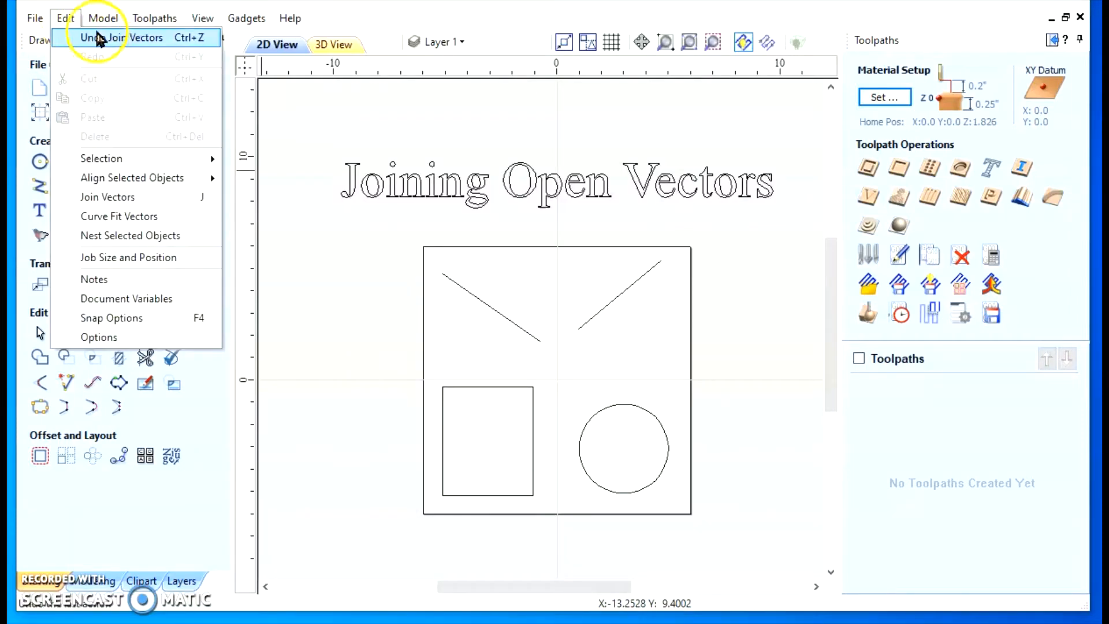
pyautogui.click(103, 40)
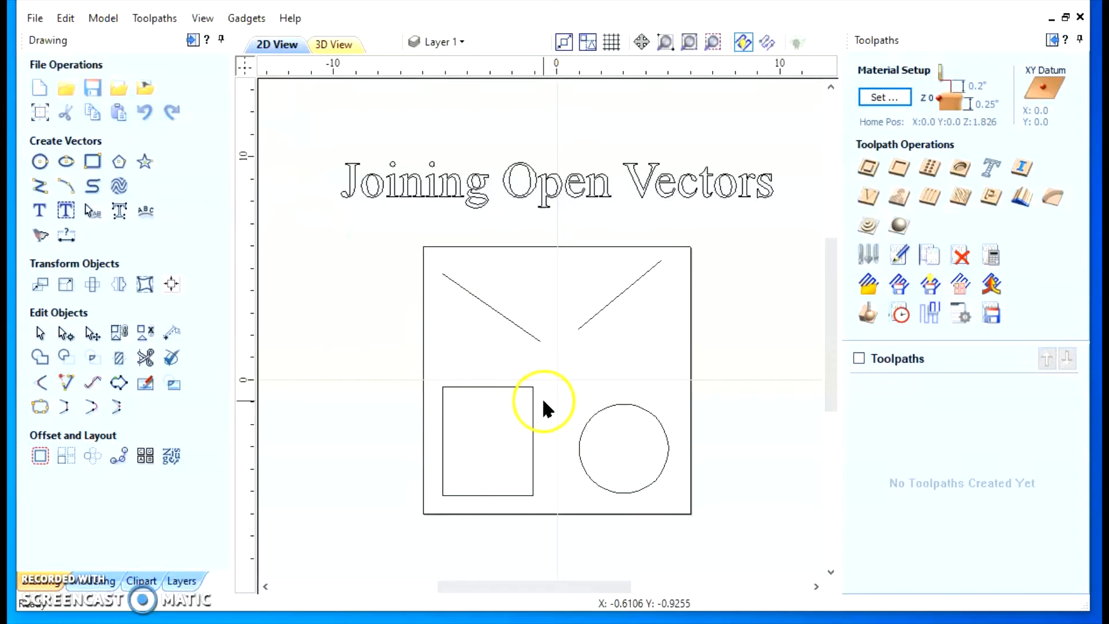
# Node-edit the rectangle and move the open end point of its top edge leftward to about X -1.10
pyautogui.scroll(10, 543, 400)
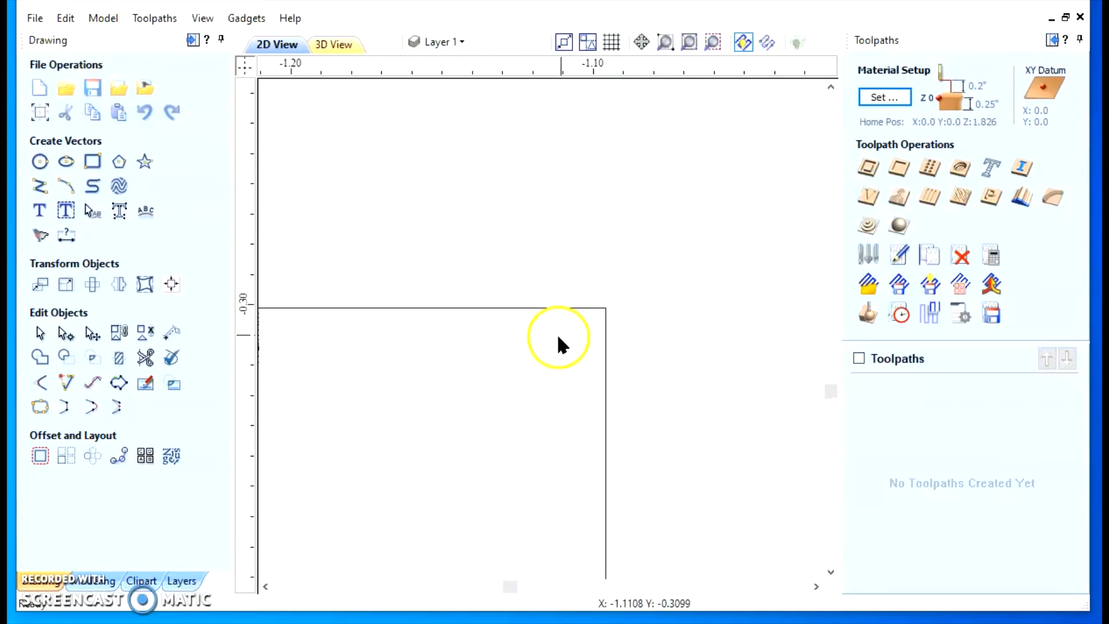
pyautogui.scroll(6, 558, 338)
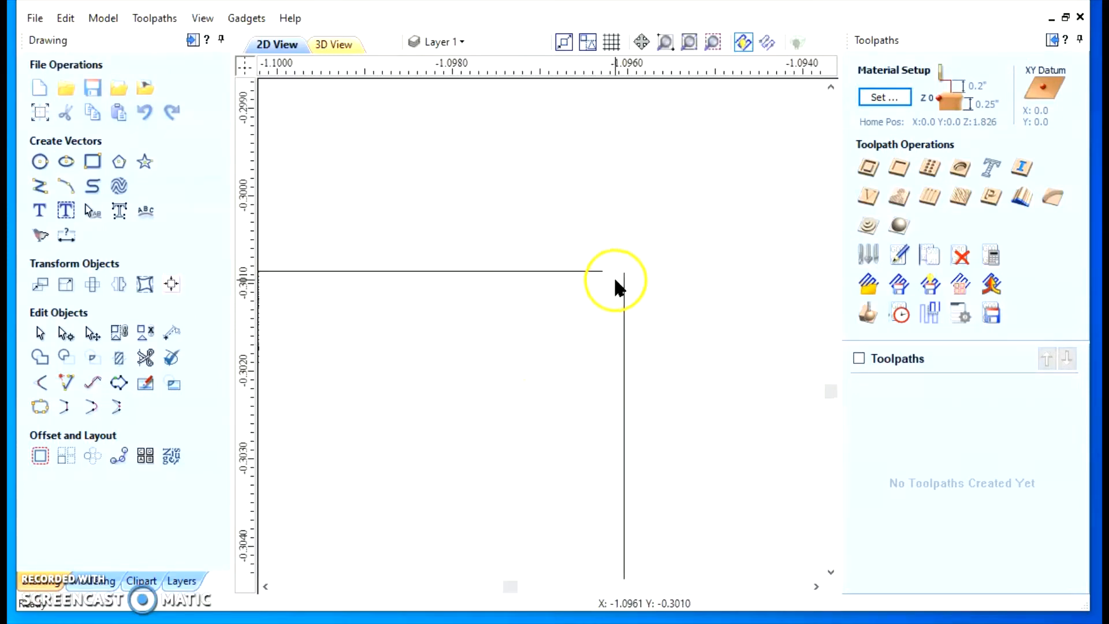
pyautogui.click(65, 335)
pyautogui.click(580, 267)
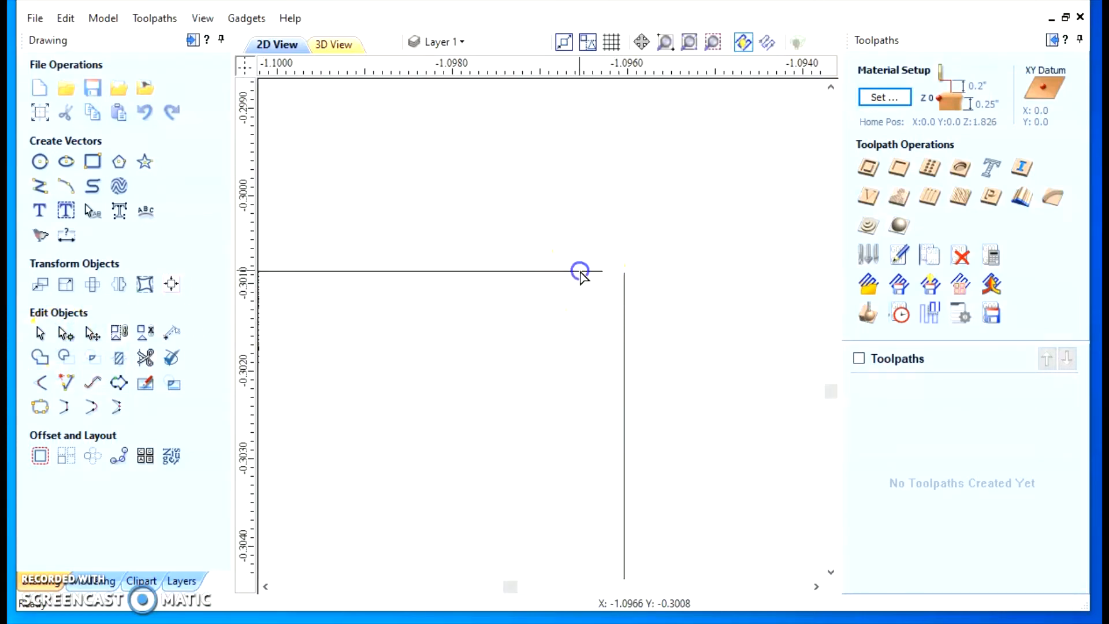
pyautogui.moveTo(604, 271); pyautogui.dragTo(305, 272)
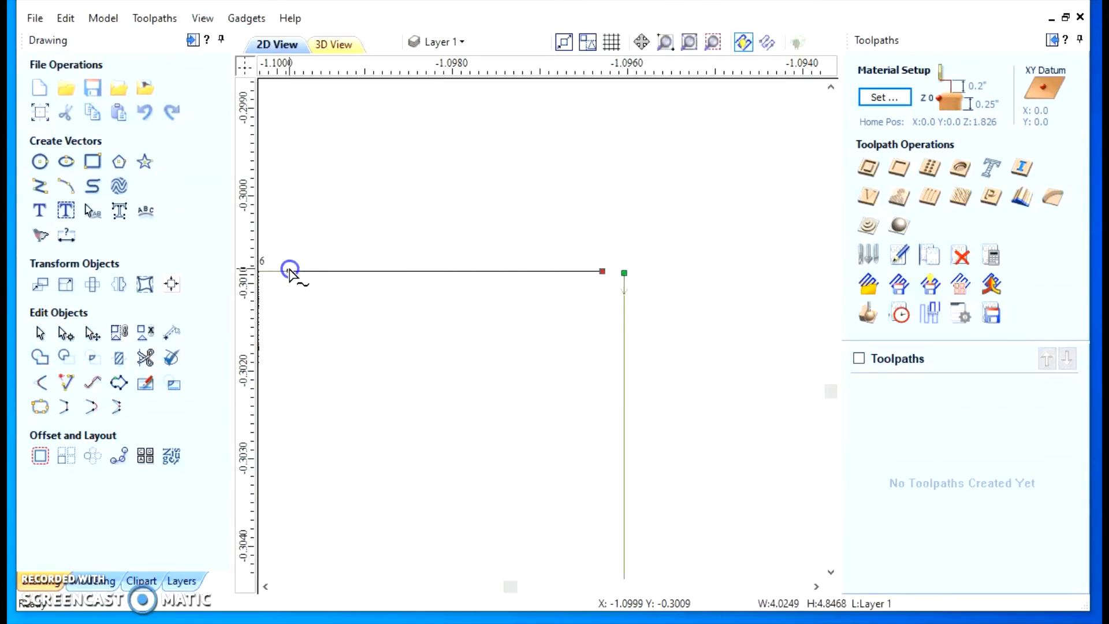
# Widen the rectangle's corner gap by moving the top edge's open end point farther left to about X -1.21
pyautogui.scroll(-8, 488, 416)
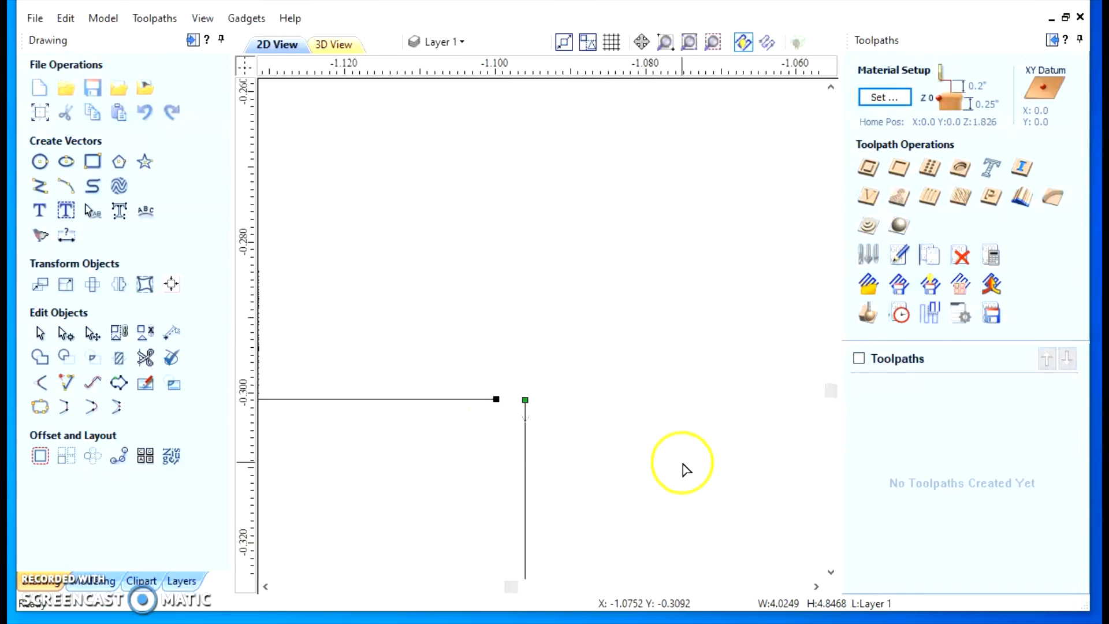
pyautogui.scroll(-10, 687, 468)
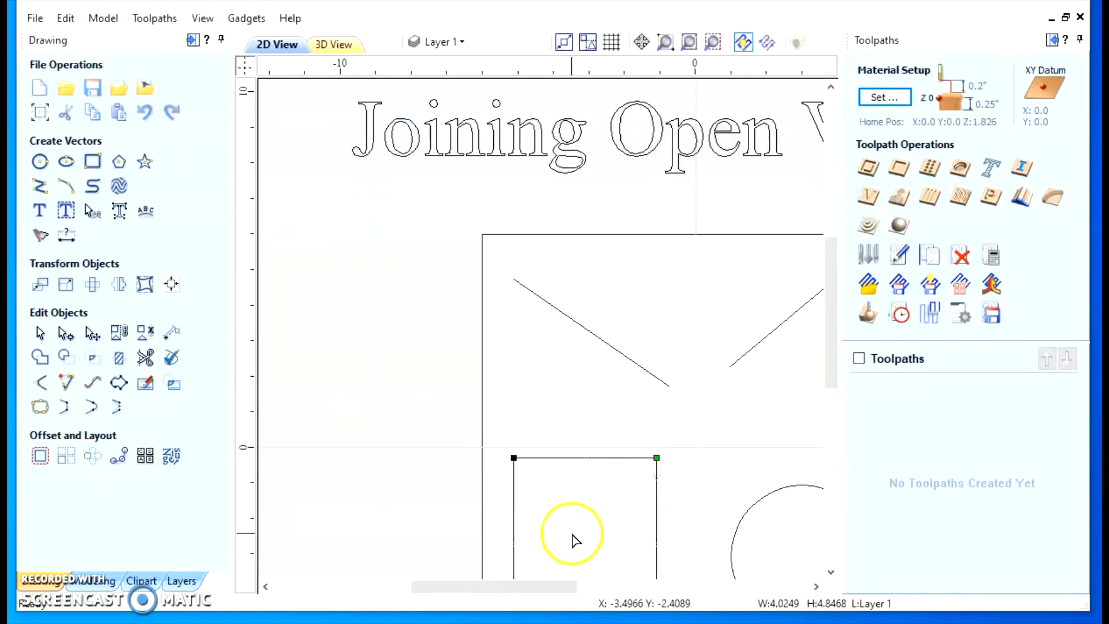
pyautogui.scroll(-3, 577, 514)
pyautogui.scroll(6, 466, 498)
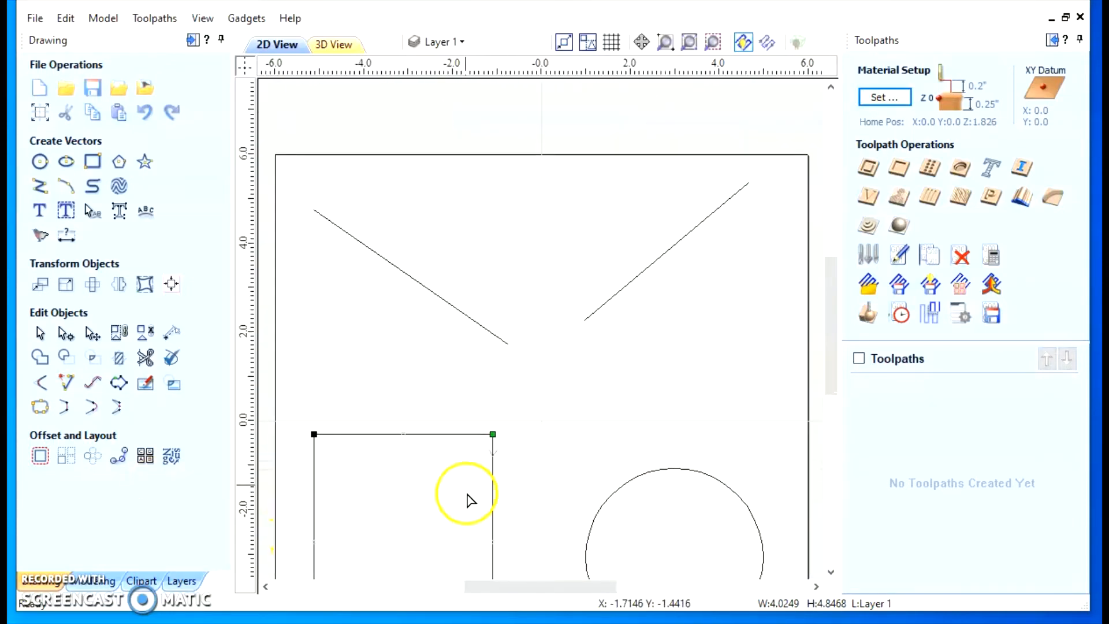
pyautogui.scroll(-1, 467, 475)
pyautogui.scroll(1, 404, 468)
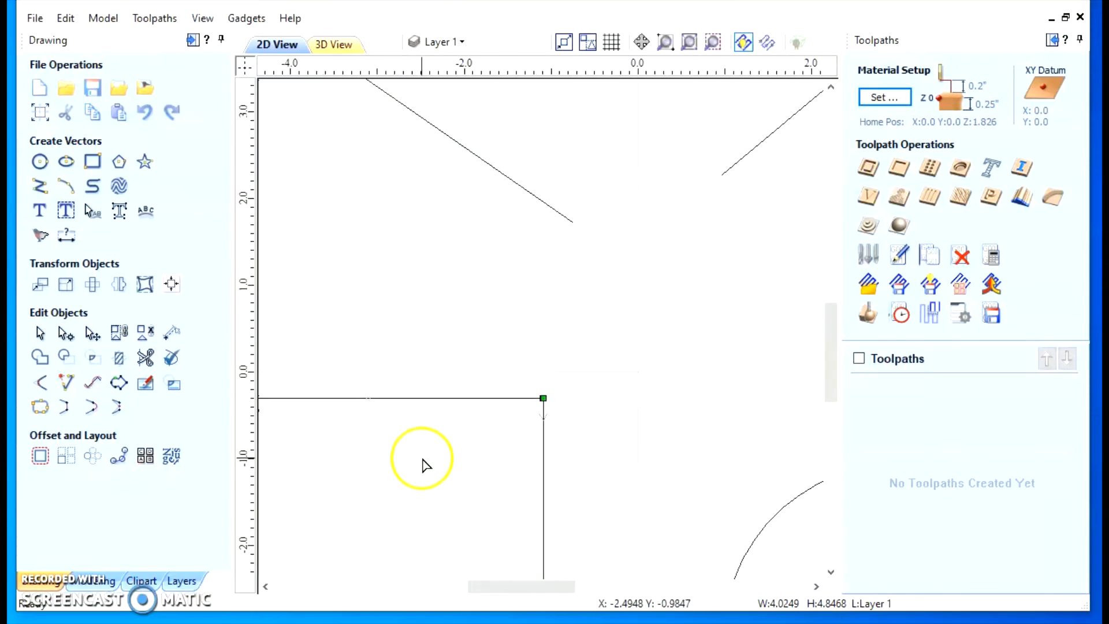
pyautogui.scroll(-1, 367, 502)
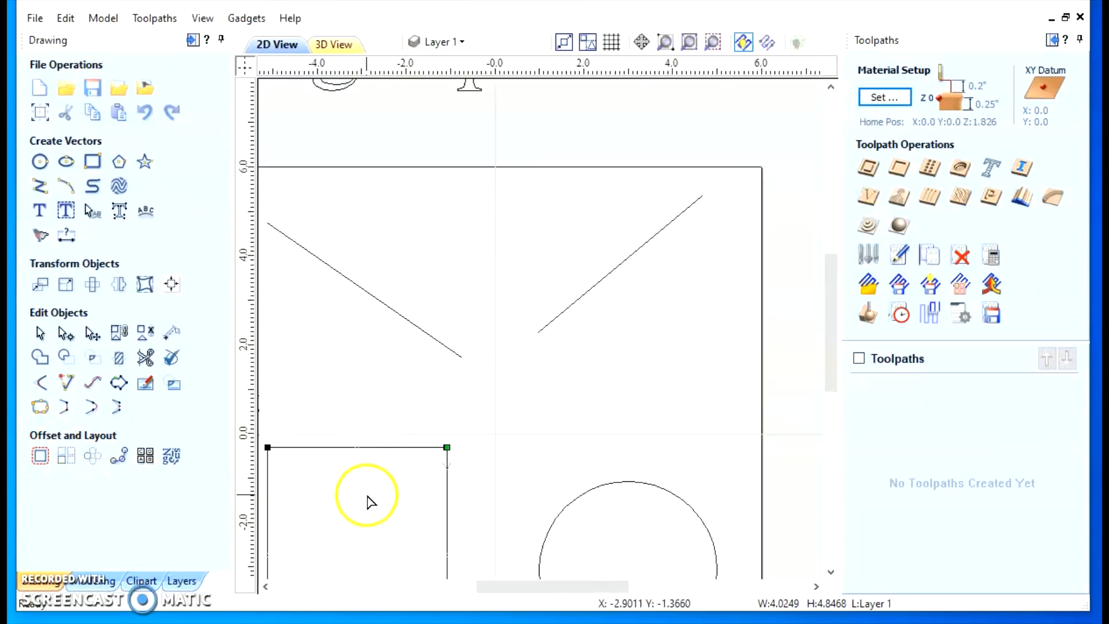
pyautogui.scroll(1, 386, 494)
pyautogui.scroll(8, 404, 479)
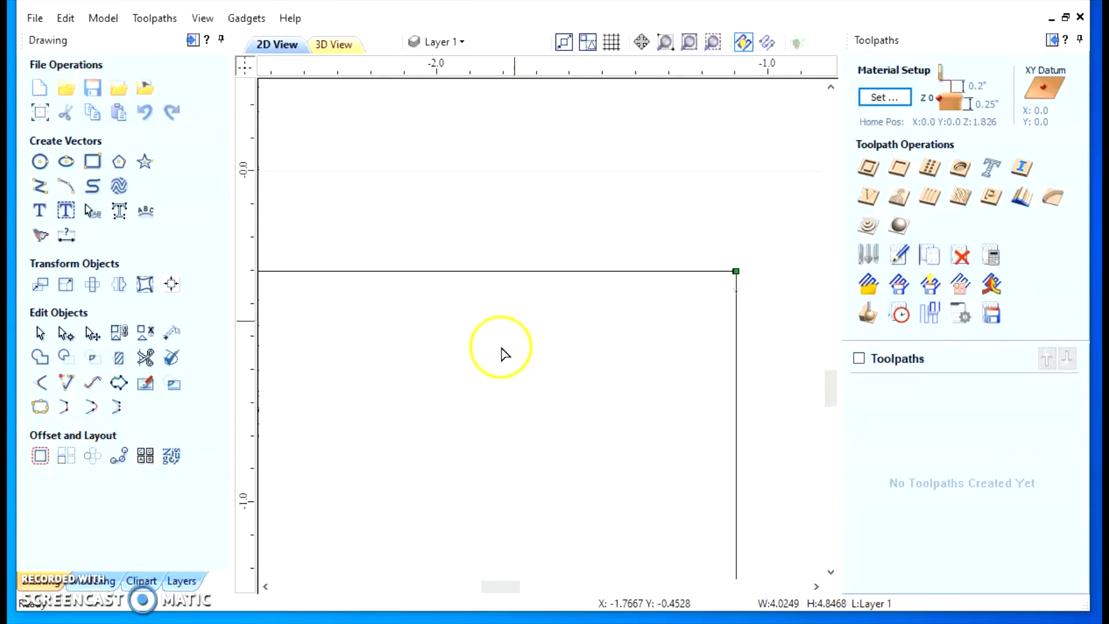
pyautogui.scroll(8, 777, 312)
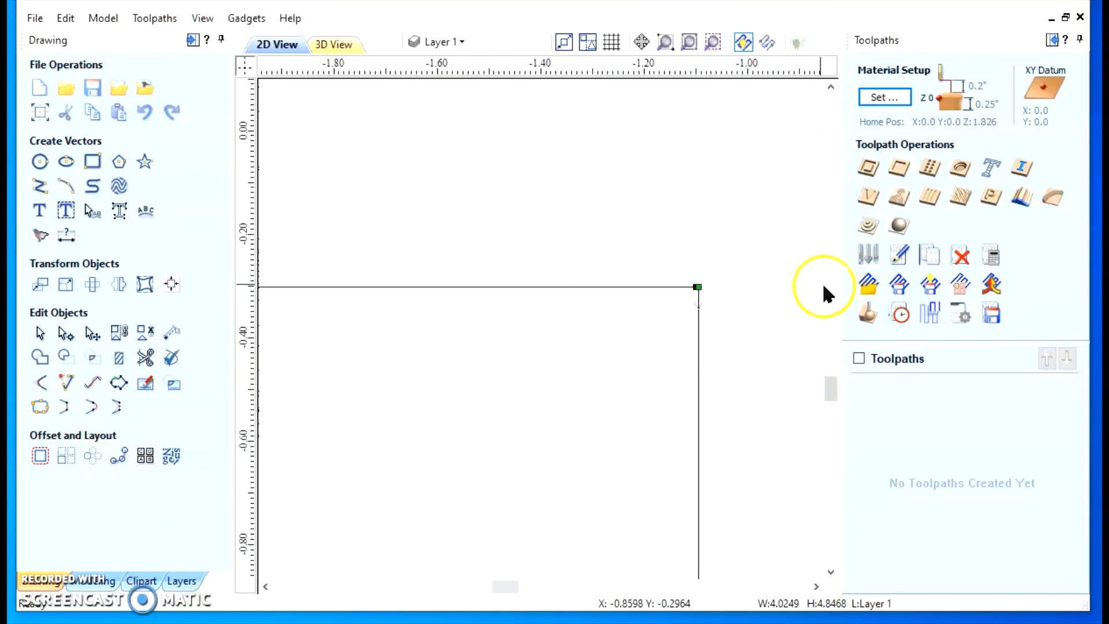
pyautogui.scroll(5, 722, 260)
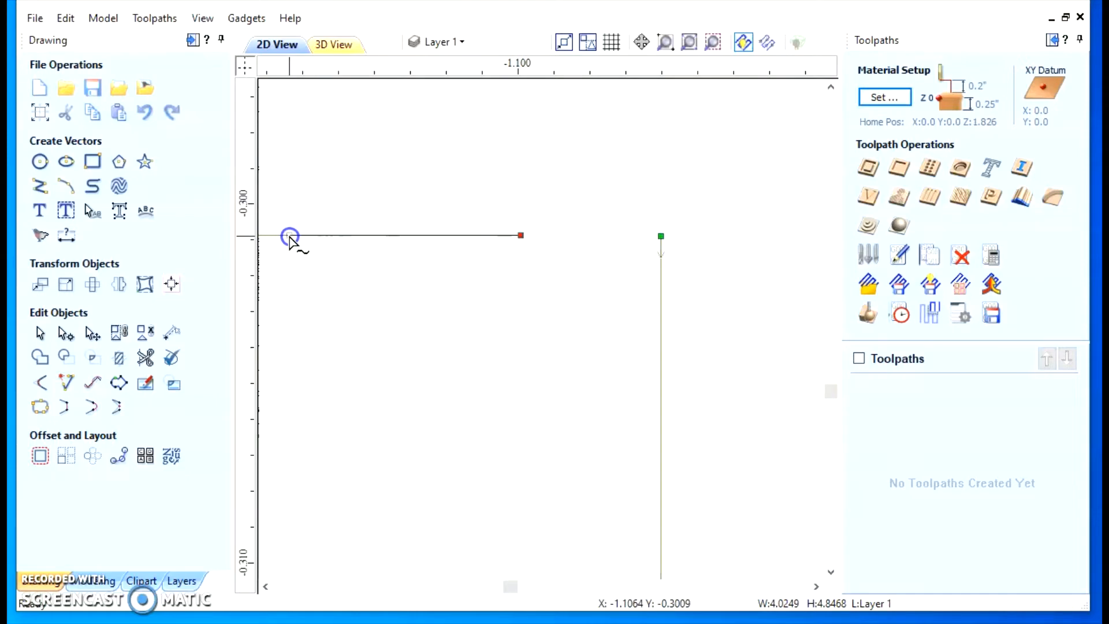
pyautogui.scroll(-4, 441, 297)
pyautogui.moveTo(389, 277); pyautogui.dragTo(263, 278)
# Move the top edge's open end point to about X -2.8, and leave node editing with the rectangle selected
pyautogui.scroll(-4, 434, 312)
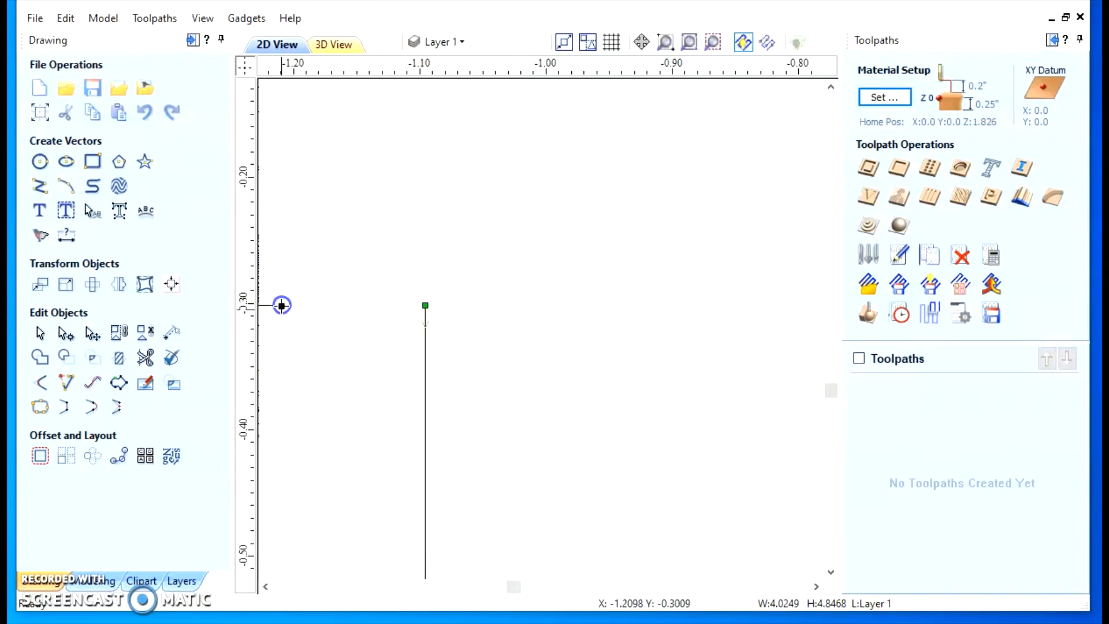
pyautogui.scroll(-8, 335, 366)
pyautogui.scroll(-6, 491, 410)
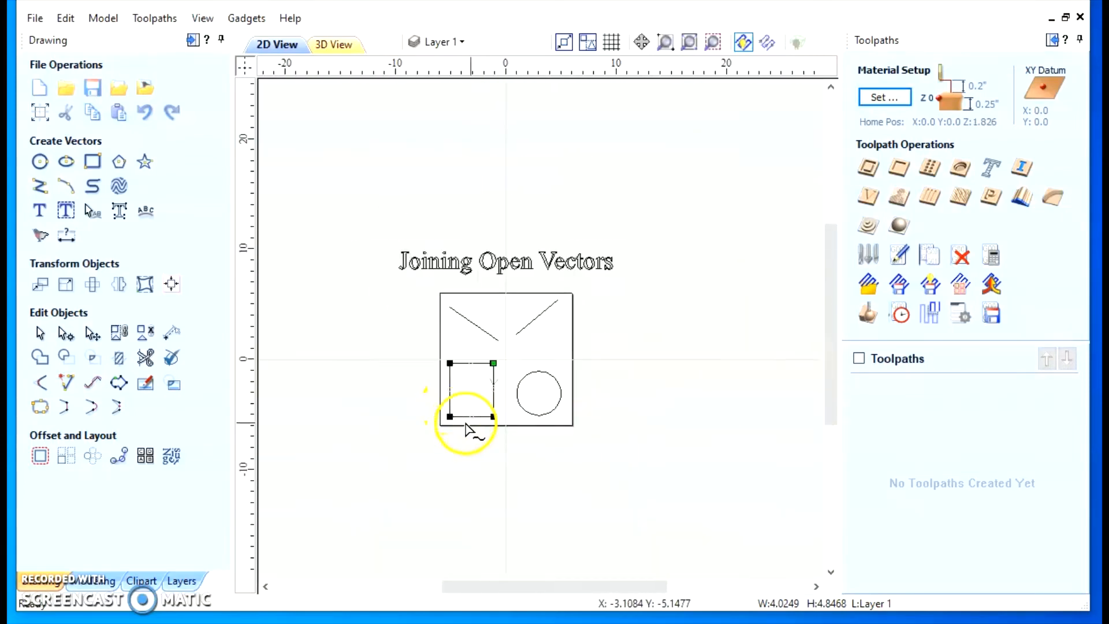
pyautogui.scroll(2, 480, 393)
pyautogui.scroll(6, 485, 382)
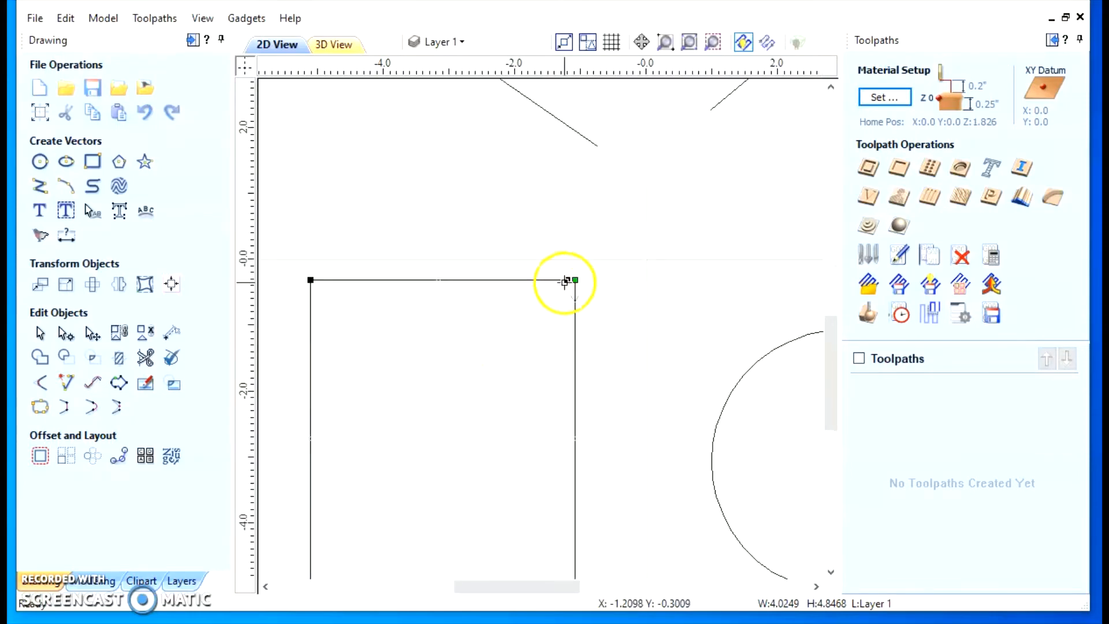
pyautogui.moveTo(568, 280); pyautogui.dragTo(461, 279)
pyautogui.click(472, 326)
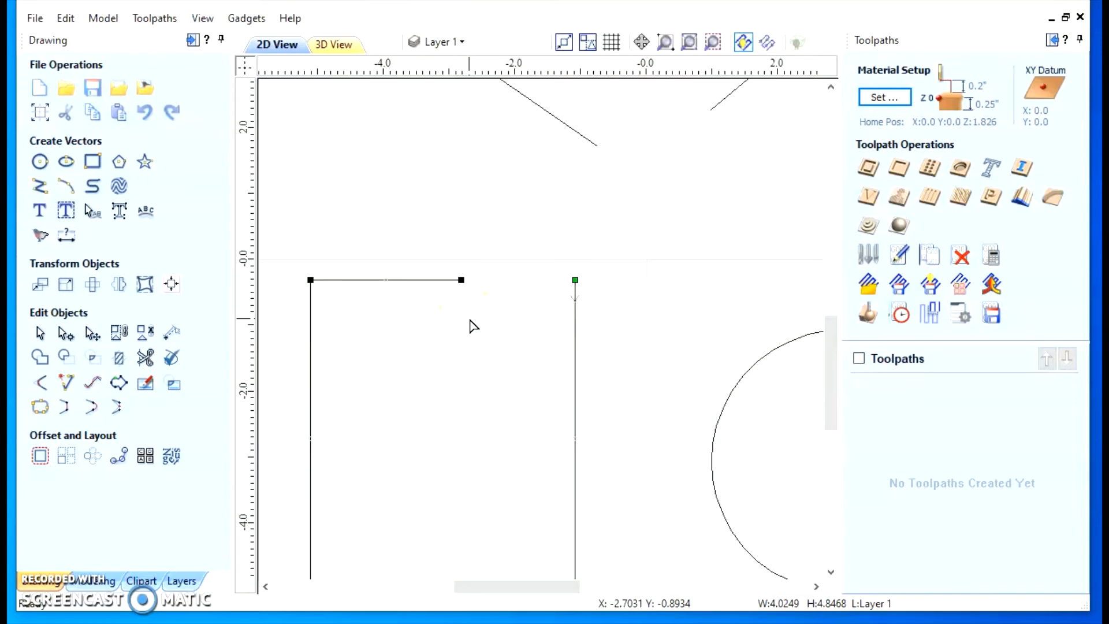
pyautogui.click(39, 335)
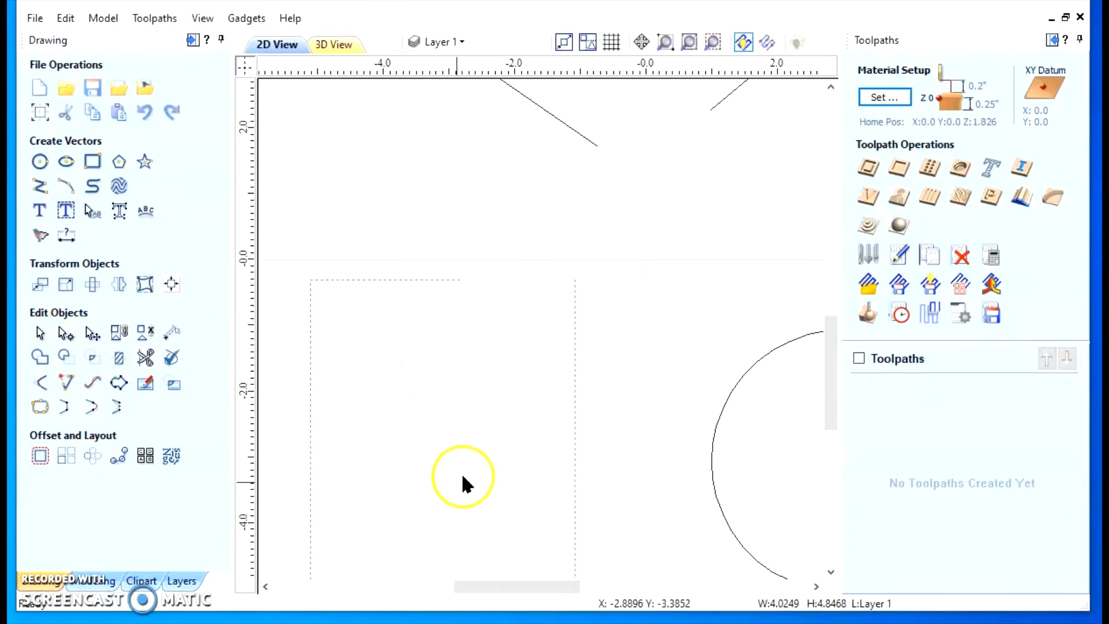
# Close the open rectangle with a straight line between its end points, and undo the closure
pyautogui.scroll(-2, 475, 459)
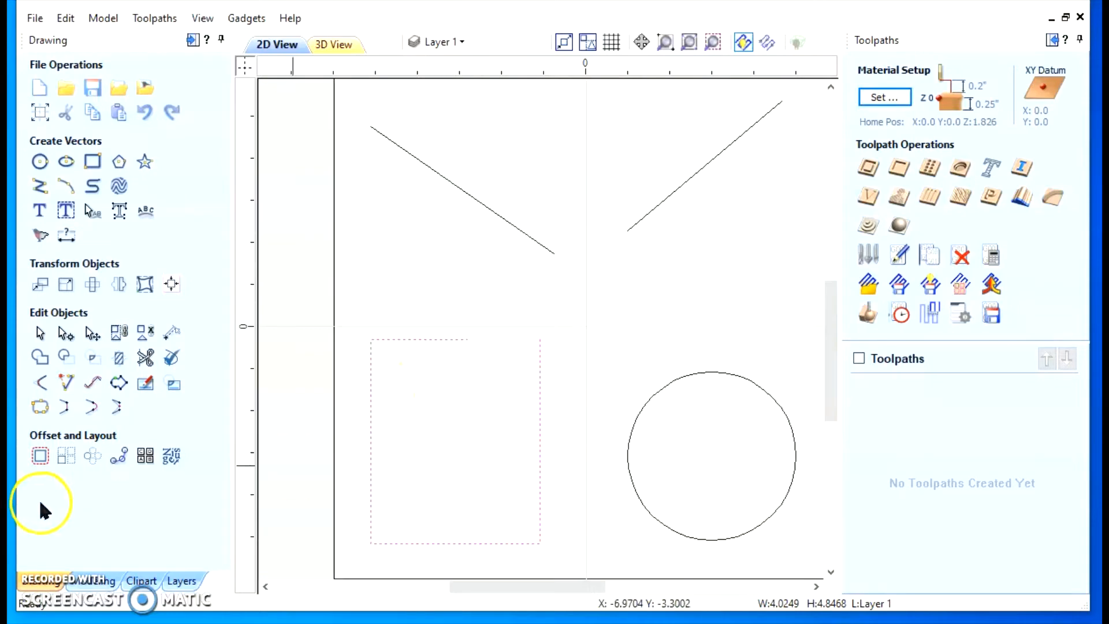
pyautogui.click(66, 406)
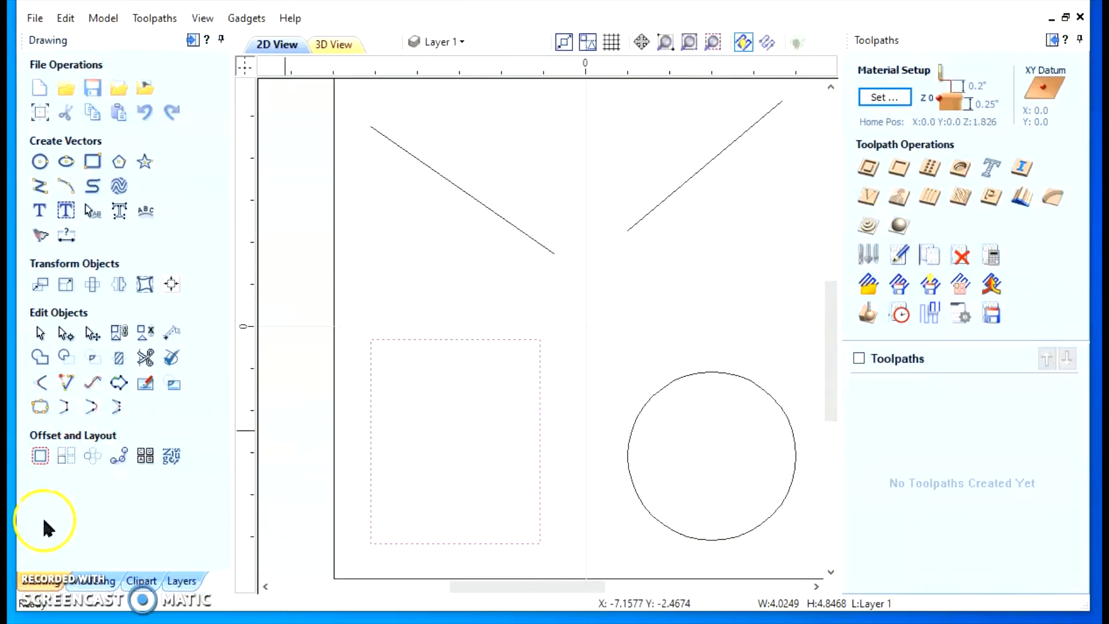
pyautogui.click(63, 19)
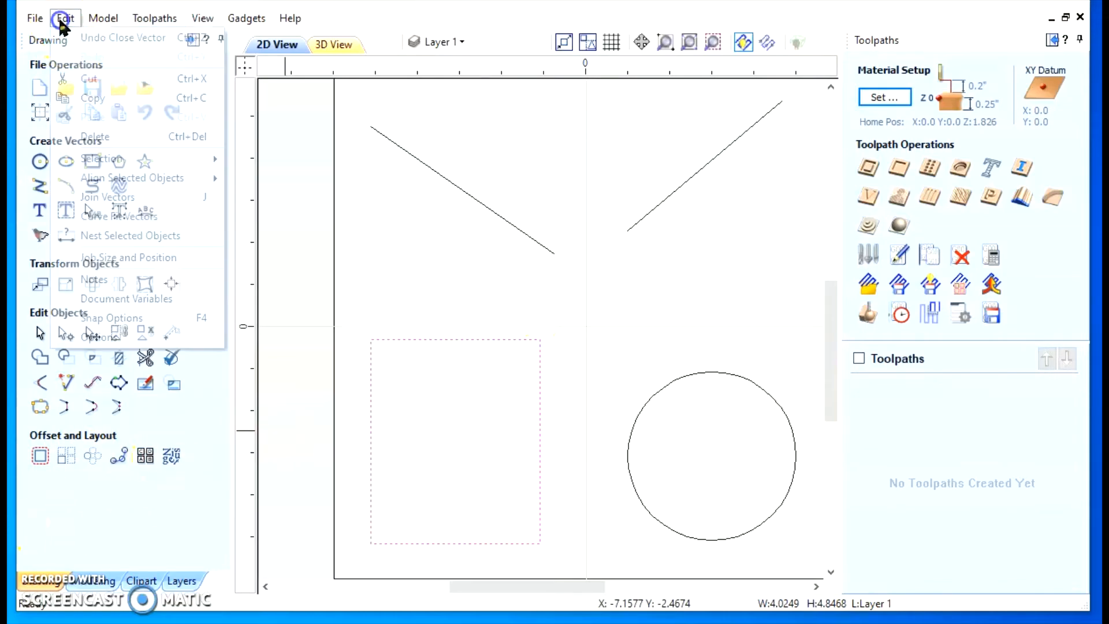
pyautogui.click(91, 37)
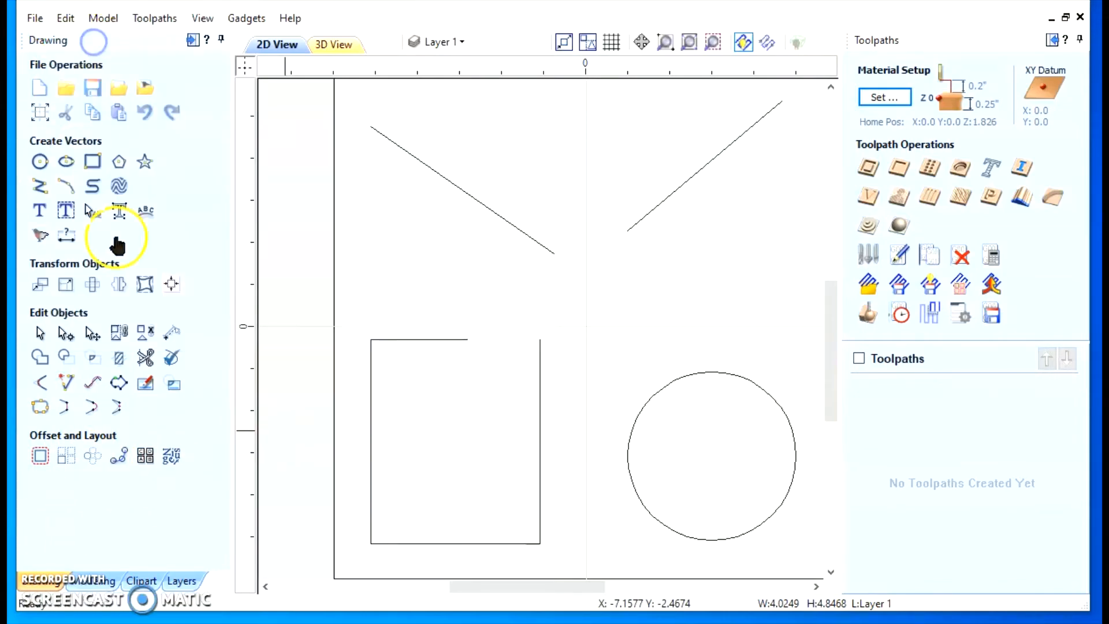
# Node-edit the open rectangle and move its top edge's open end point past the corner to about X -0.89
pyautogui.click(387, 342)
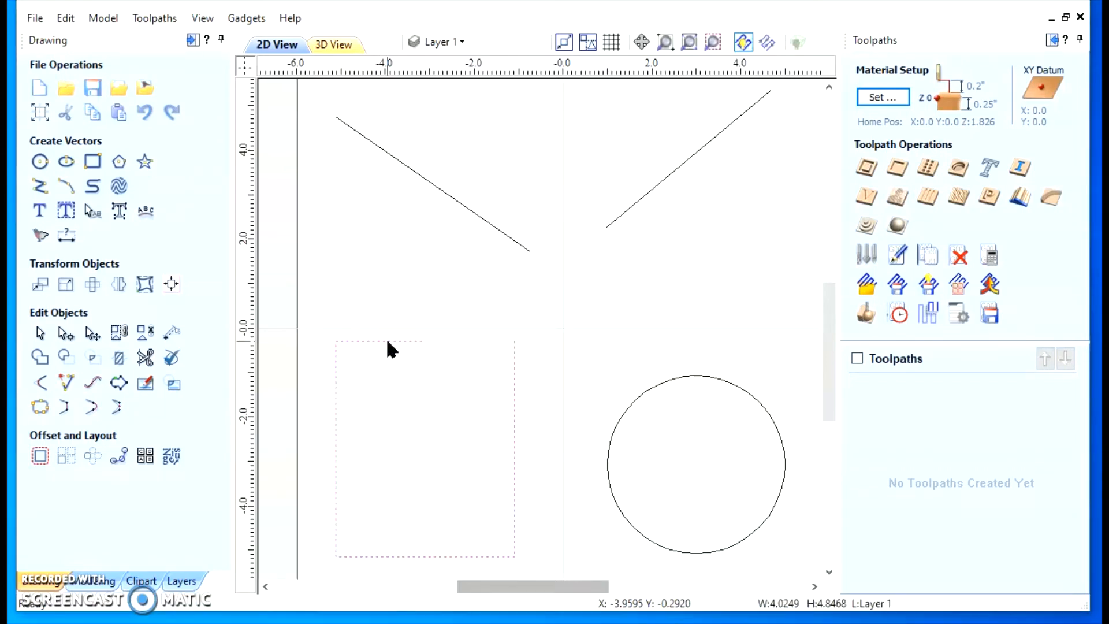
pyautogui.click(388, 337)
pyautogui.click(394, 355)
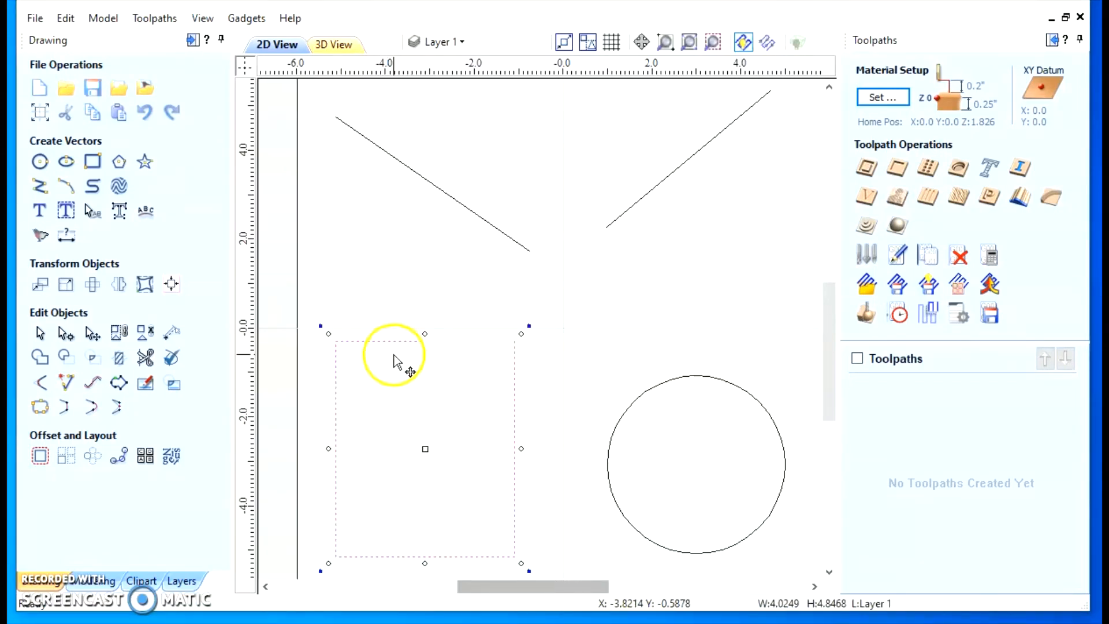
pyautogui.click(65, 334)
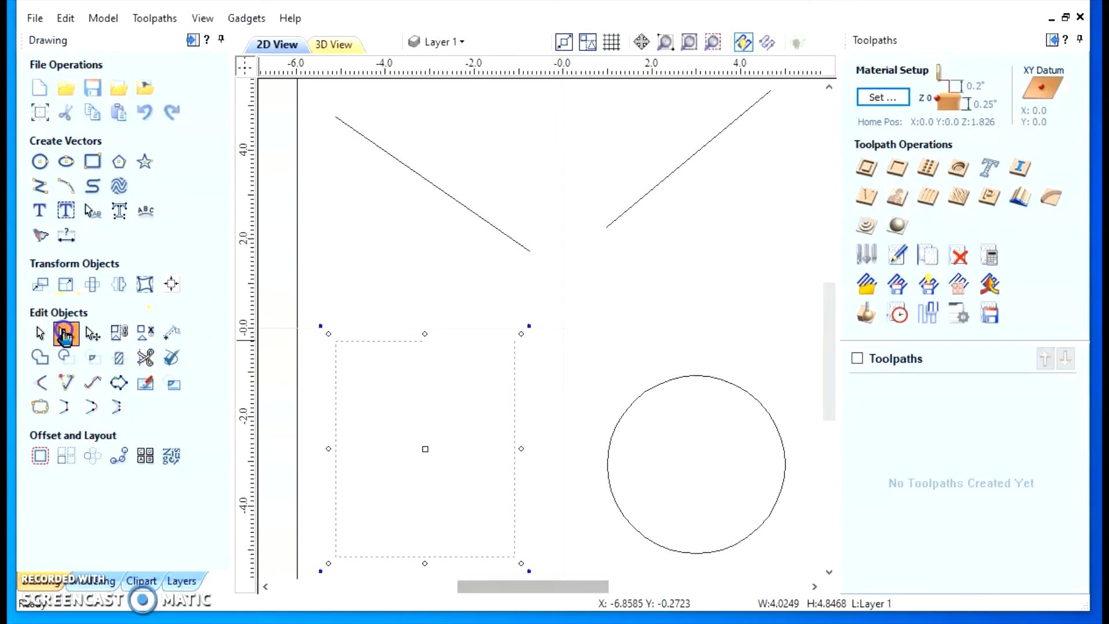
pyautogui.click(422, 342)
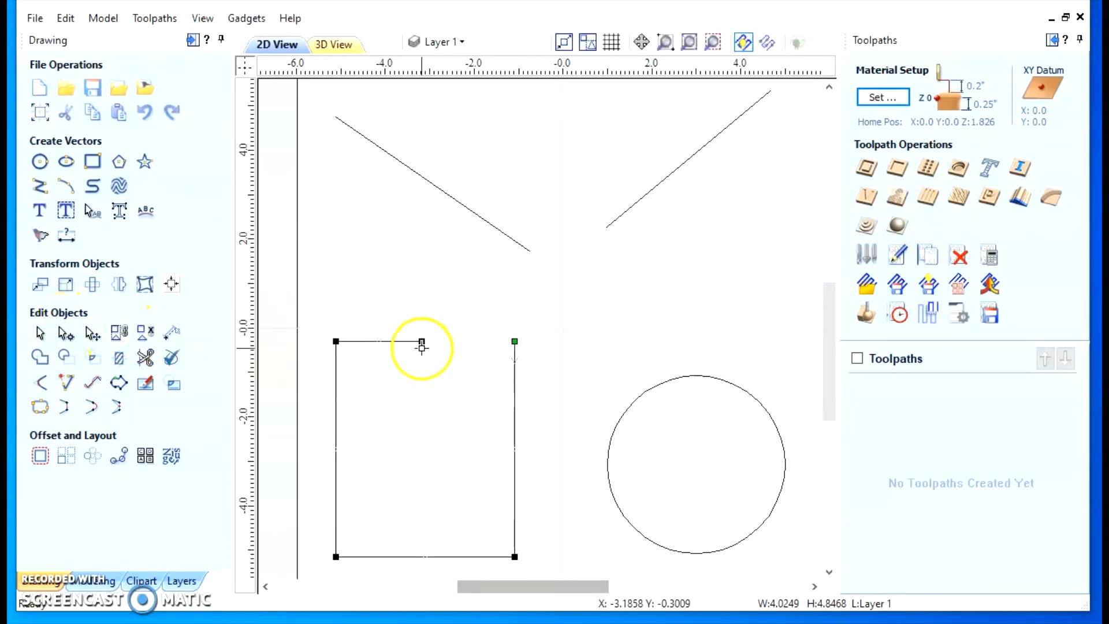
pyautogui.moveTo(422, 341); pyautogui.dragTo(515, 341)
pyautogui.scroll(4, 520, 339)
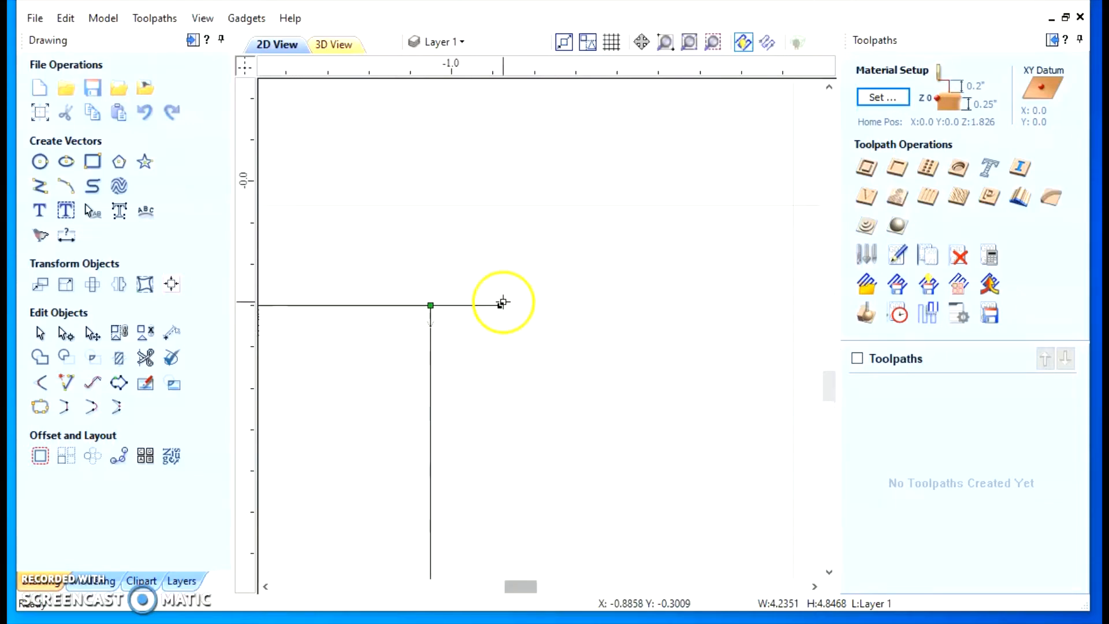
# Pull the top edge's open end point back to a slight overhang at about X -1.08, and leave node editing
pyautogui.scroll(2, 503, 303)
pyautogui.moveTo(496, 311); pyautogui.dragTo(359, 311)
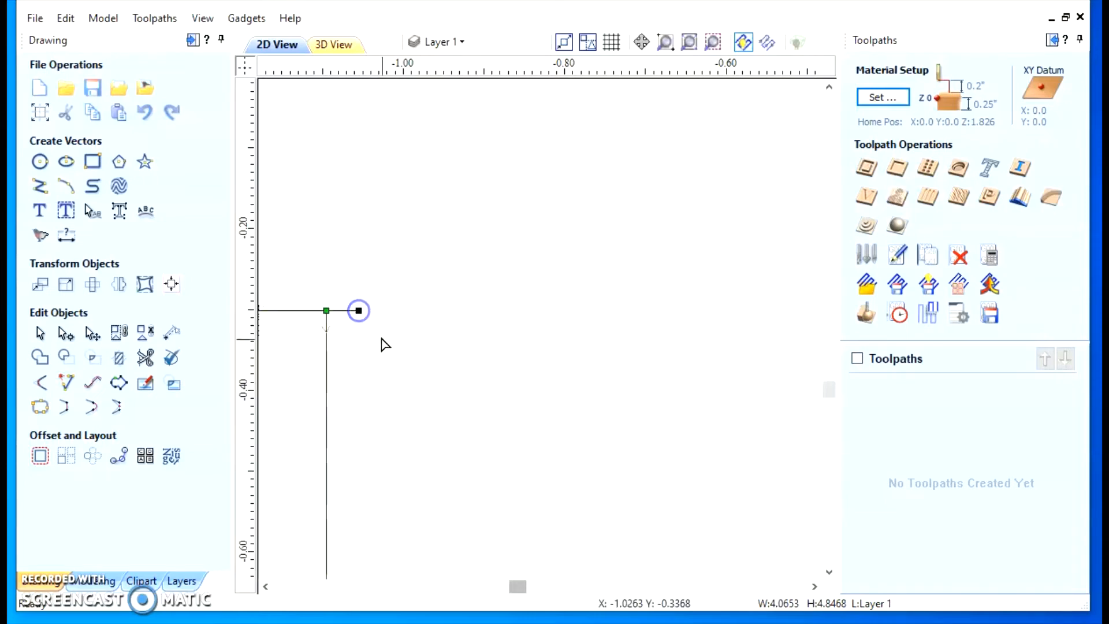
pyautogui.scroll(-6, 404, 358)
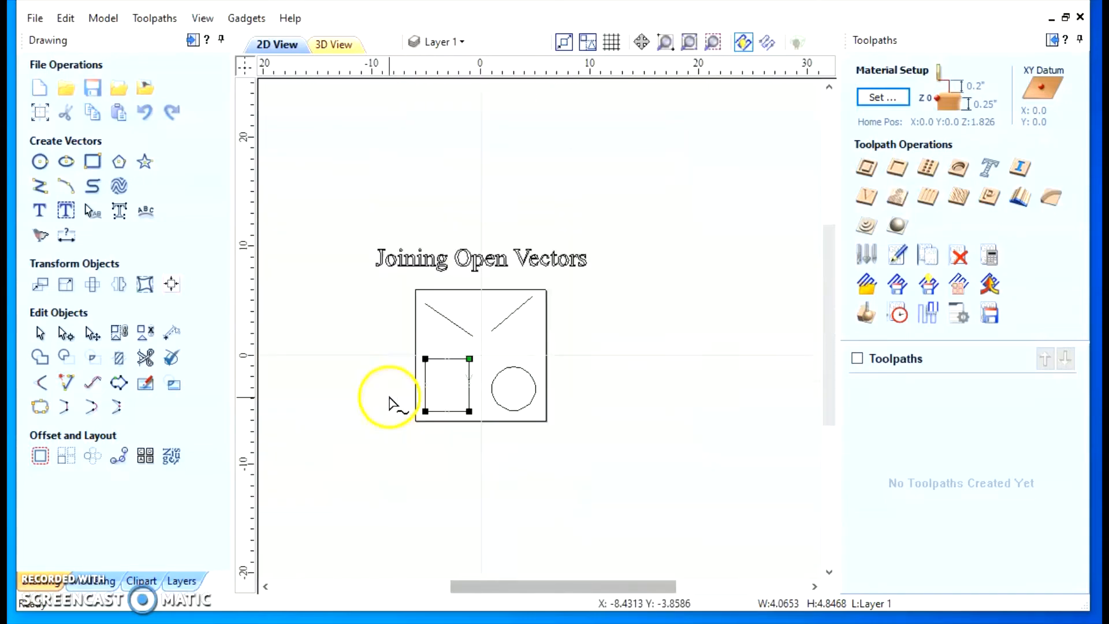
pyautogui.scroll(3, 477, 360)
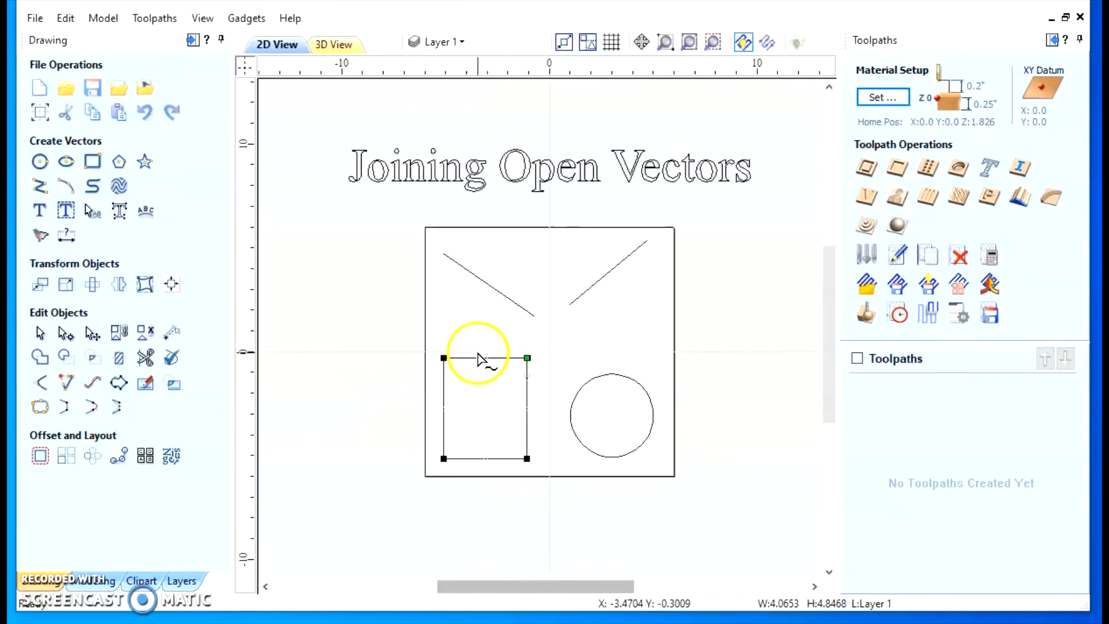
pyautogui.scroll(2, 477, 360)
pyautogui.scroll(8, 549, 347)
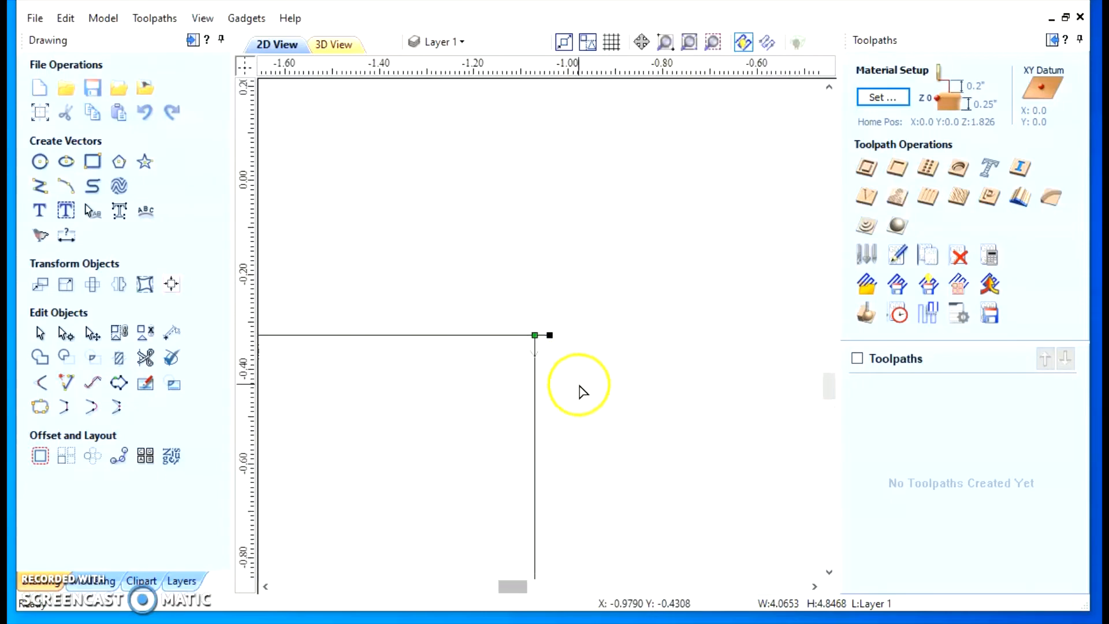
pyautogui.scroll(3, 541, 341)
pyautogui.moveTo(595, 339); pyautogui.dragTo(537, 342)
pyautogui.scroll(-6, 543, 352)
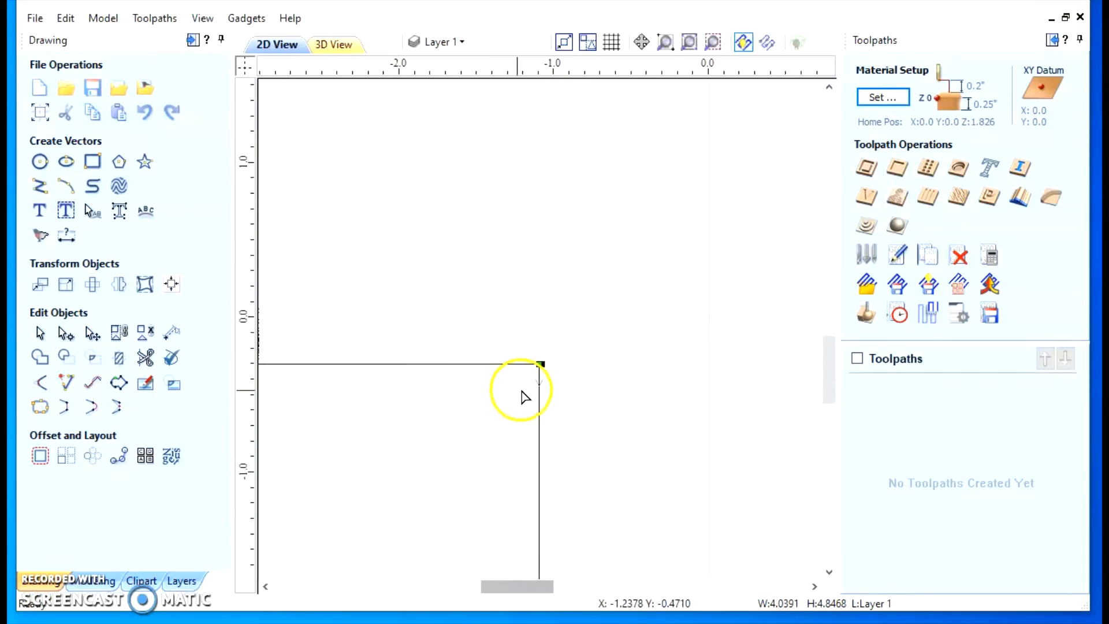
pyautogui.scroll(-5, 509, 390)
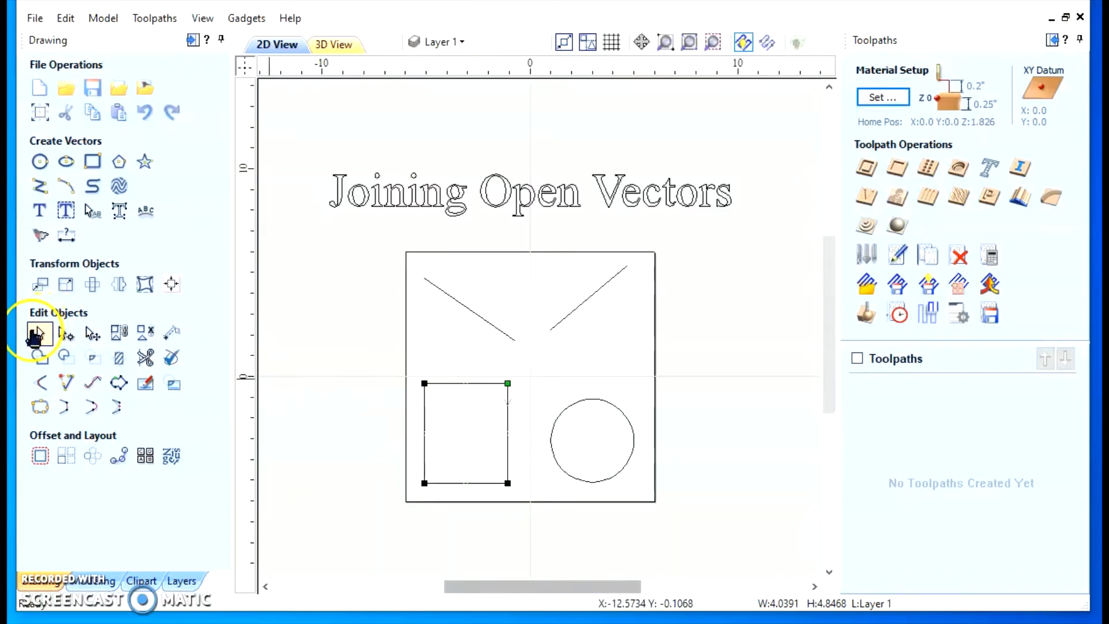
pyautogui.click(36, 334)
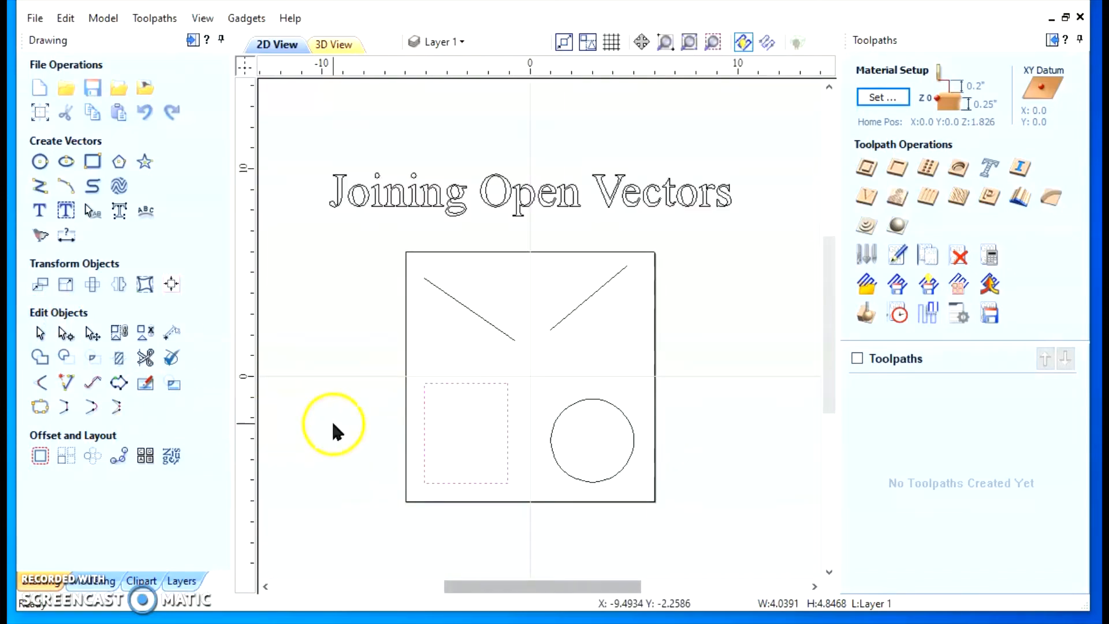
# Node-edit the rectangle's right edge, moving its open end point up across the top edge to about Y -0.295
pyautogui.scroll(5, 508, 404)
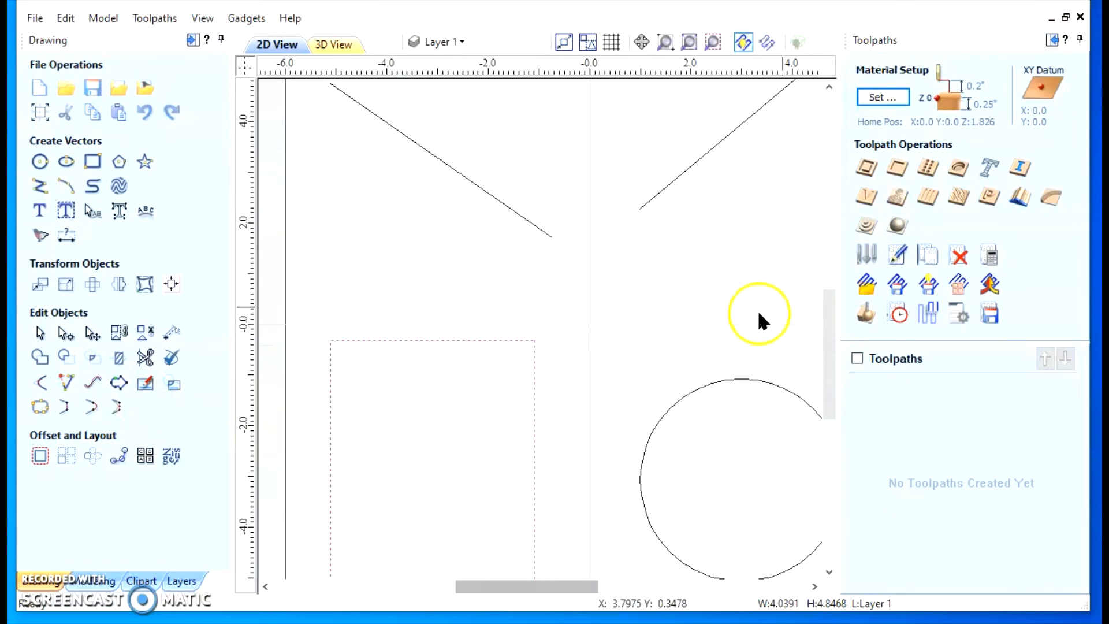
pyautogui.scroll(-3, 688, 325)
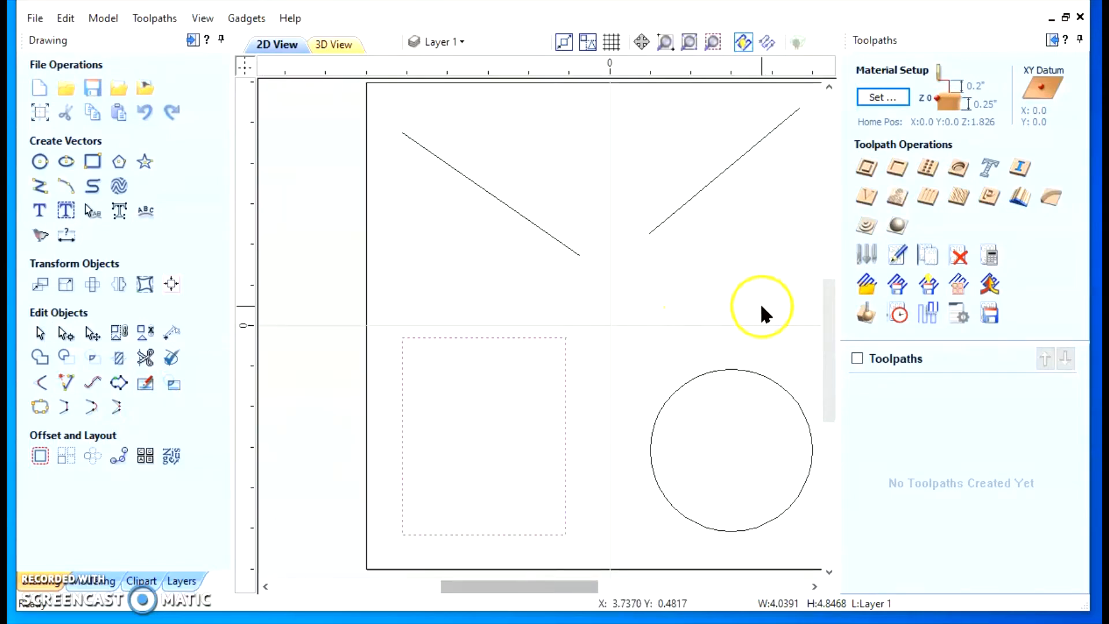
pyautogui.scroll(2, 753, 303)
pyautogui.scroll(5, 601, 338)
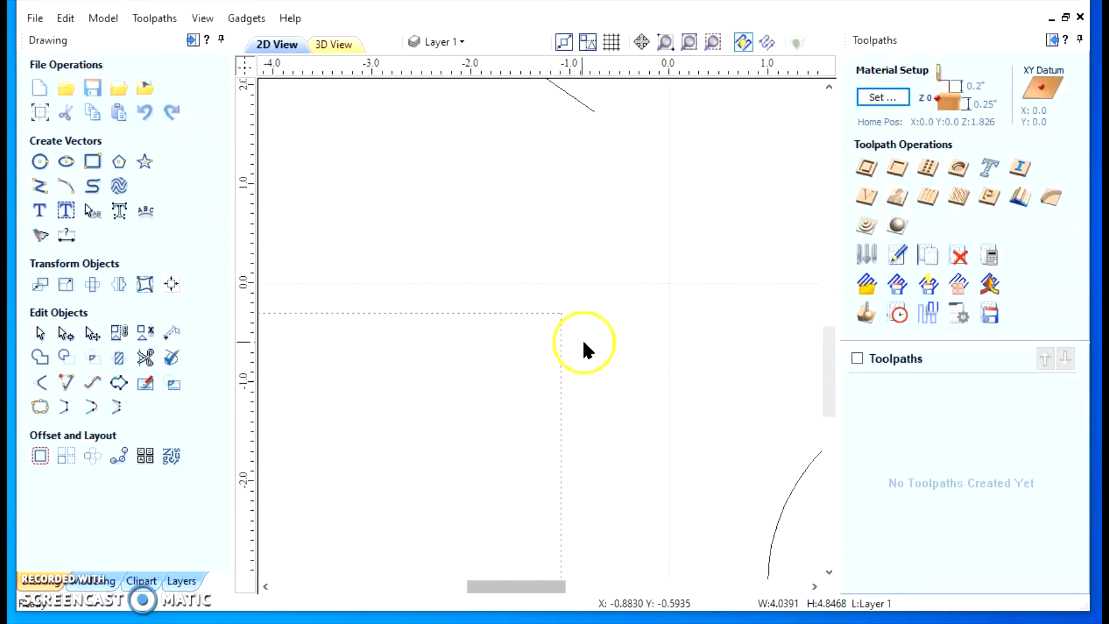
pyautogui.scroll(5, 483, 267)
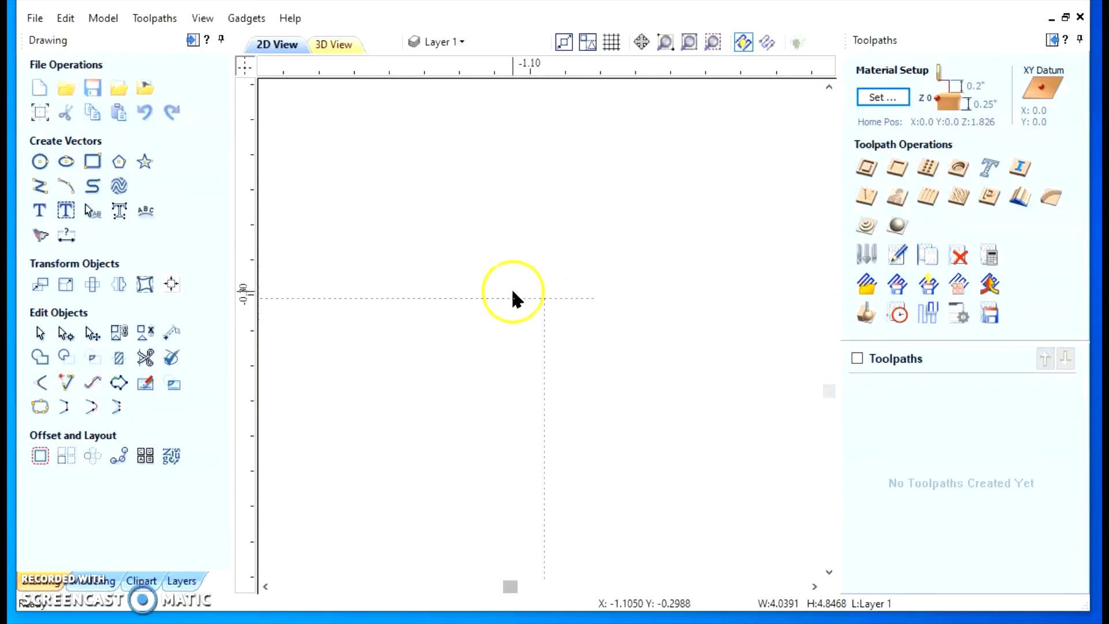
pyautogui.scroll(3, 631, 298)
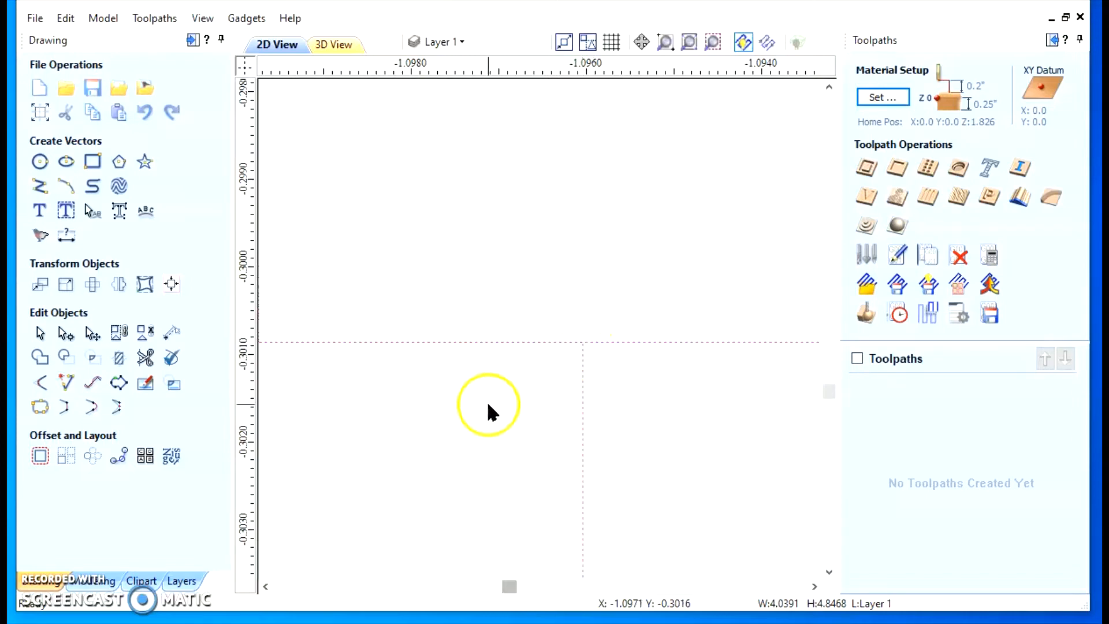
pyautogui.scroll(-5, 491, 413)
pyautogui.scroll(-2, 485, 426)
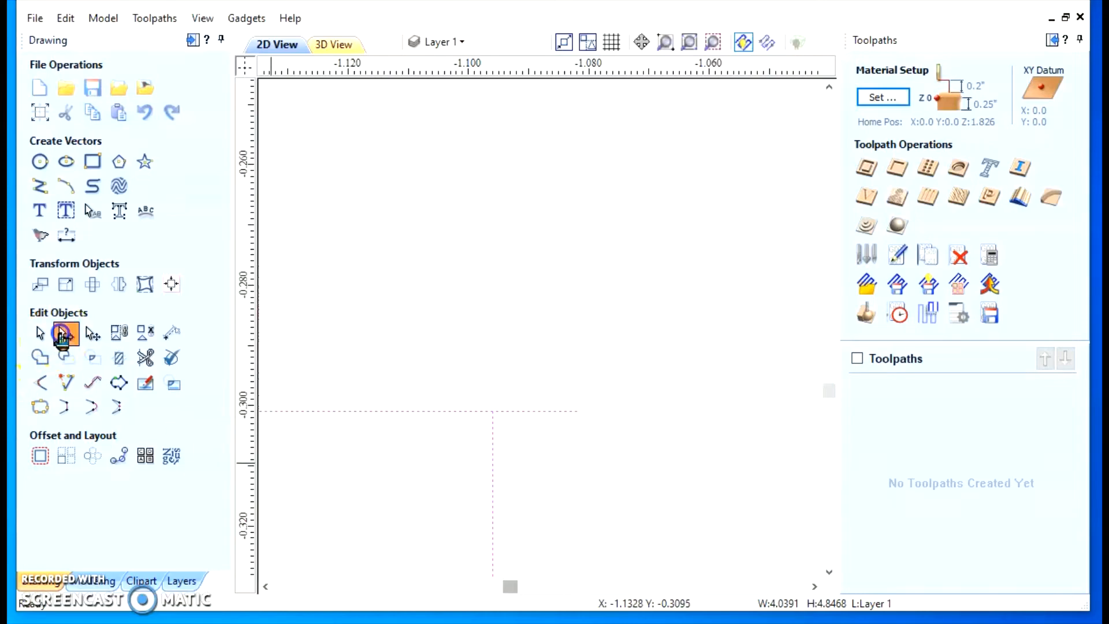
pyautogui.click(66, 334)
pyautogui.click(493, 411)
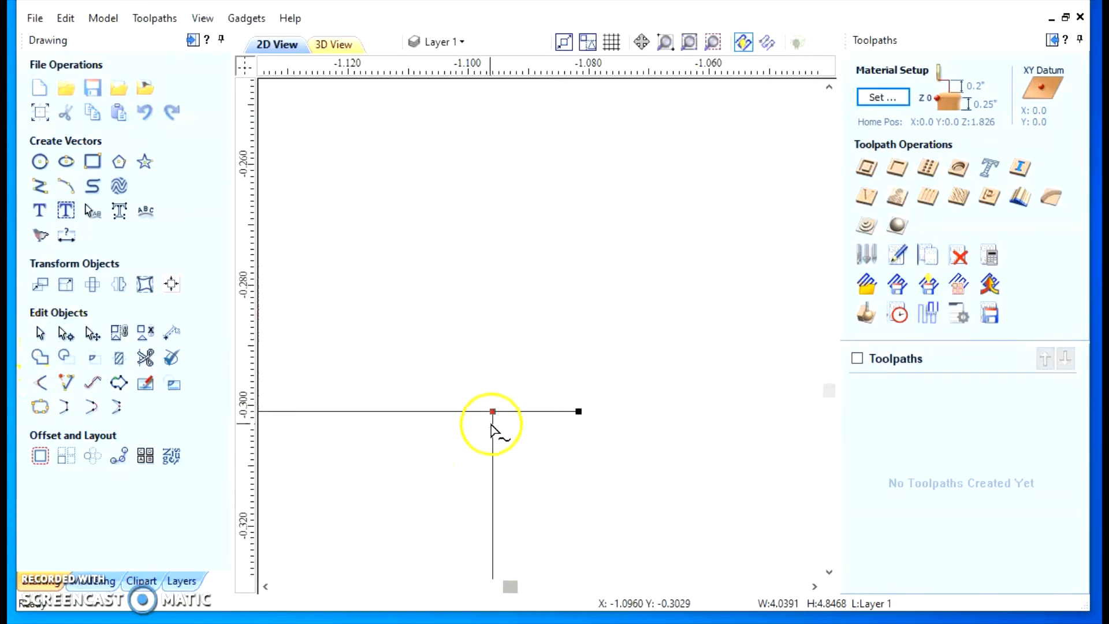
pyautogui.moveTo(493, 412); pyautogui.dragTo(493, 375)
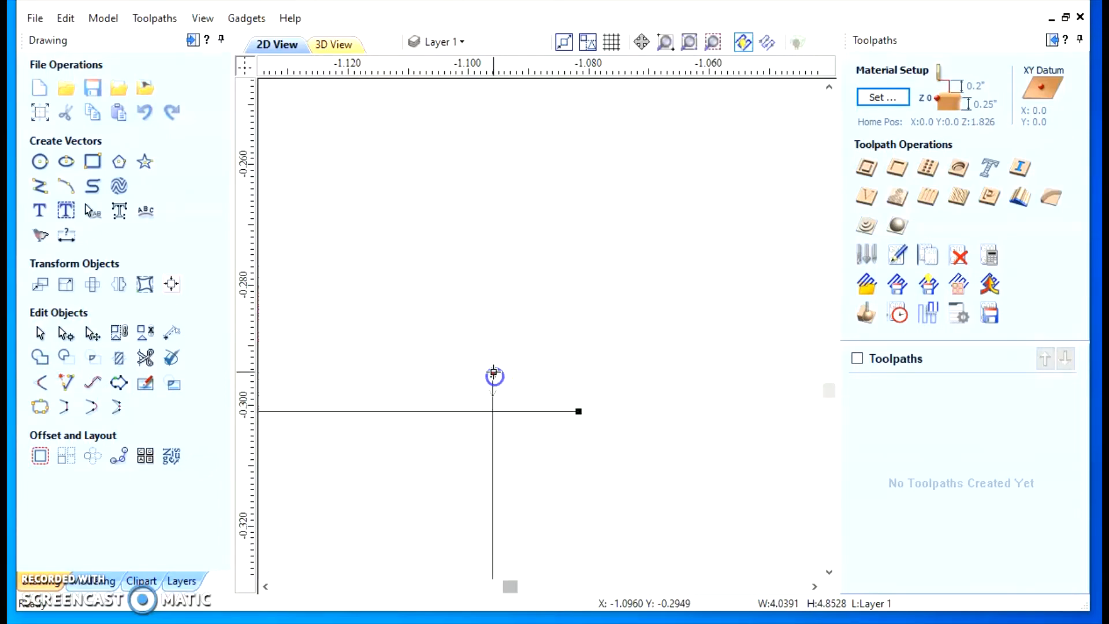
# Trim both overhanging ends at the rectangle's corner with Interactive Vector Trim, keeping automatic rejoining of trimmed sections enabled
pyautogui.click(145, 358)
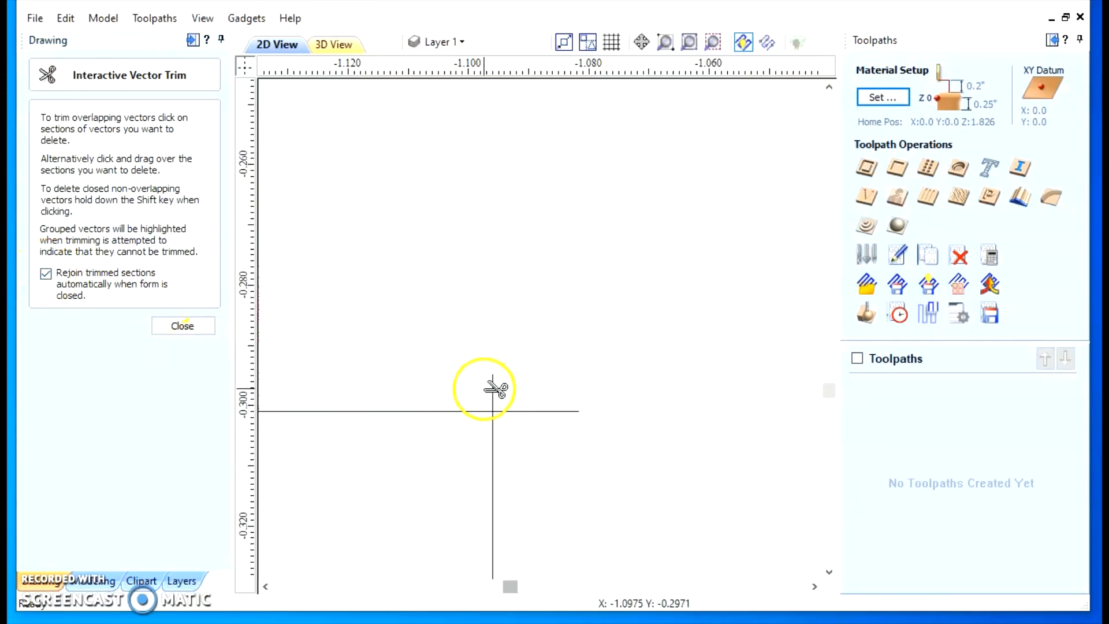
pyautogui.click(492, 390)
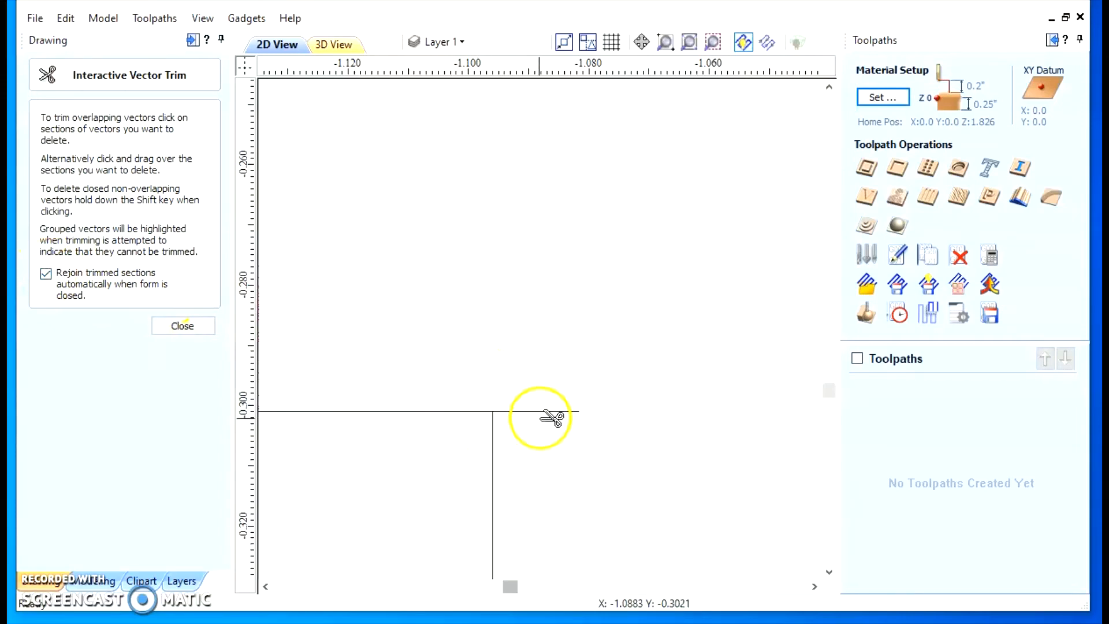
pyautogui.click(542, 413)
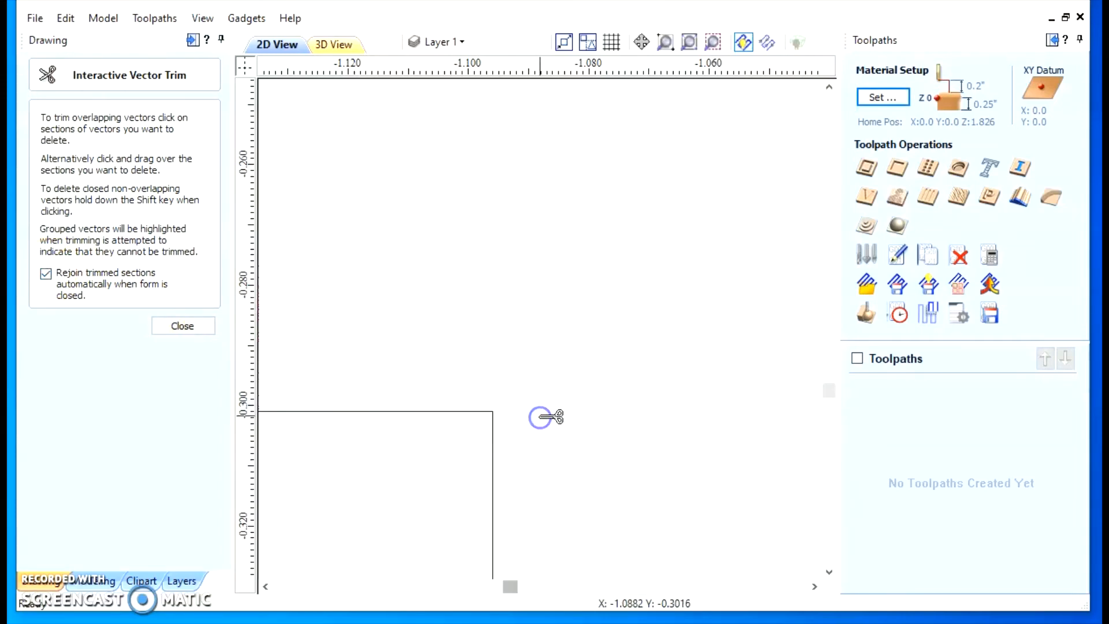
pyautogui.click(169, 327)
# Select the two lines, rectangle and circle together, and check for remaining gaps by selecting all open vectors
pyautogui.scroll(-15, 416, 408)
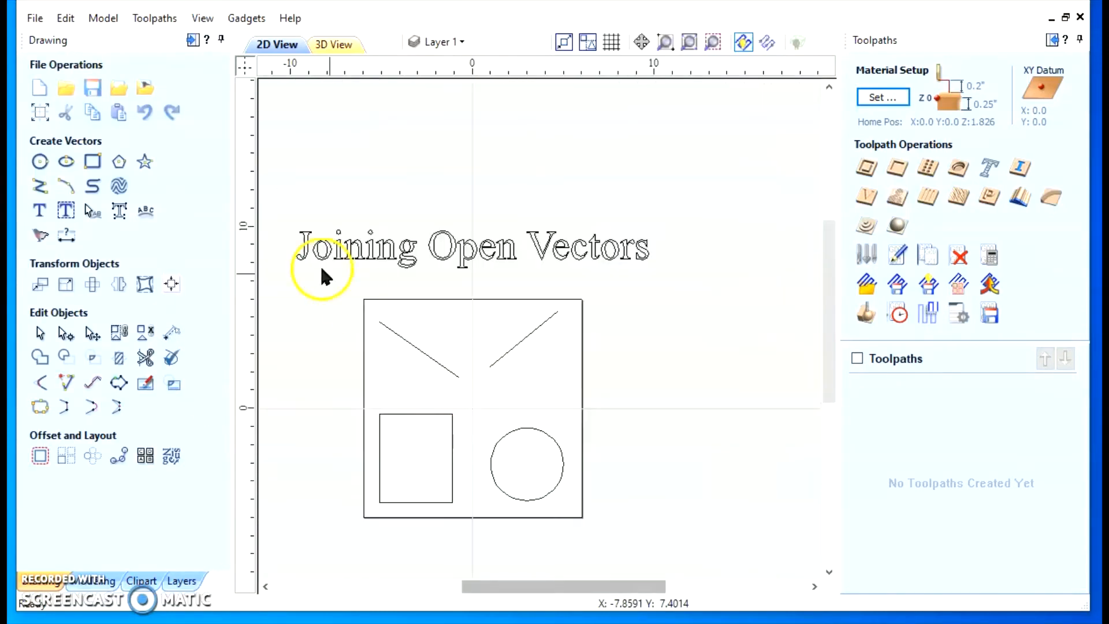
pyautogui.moveTo(334, 283); pyautogui.dragTo(662, 553)
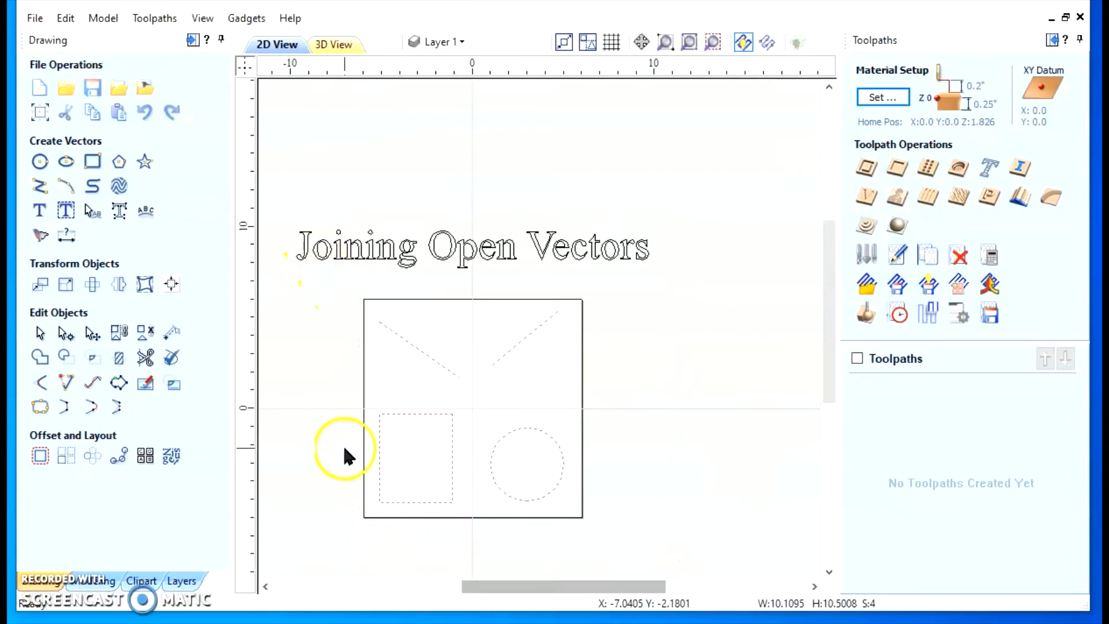
pyautogui.rightClick(541, 327)
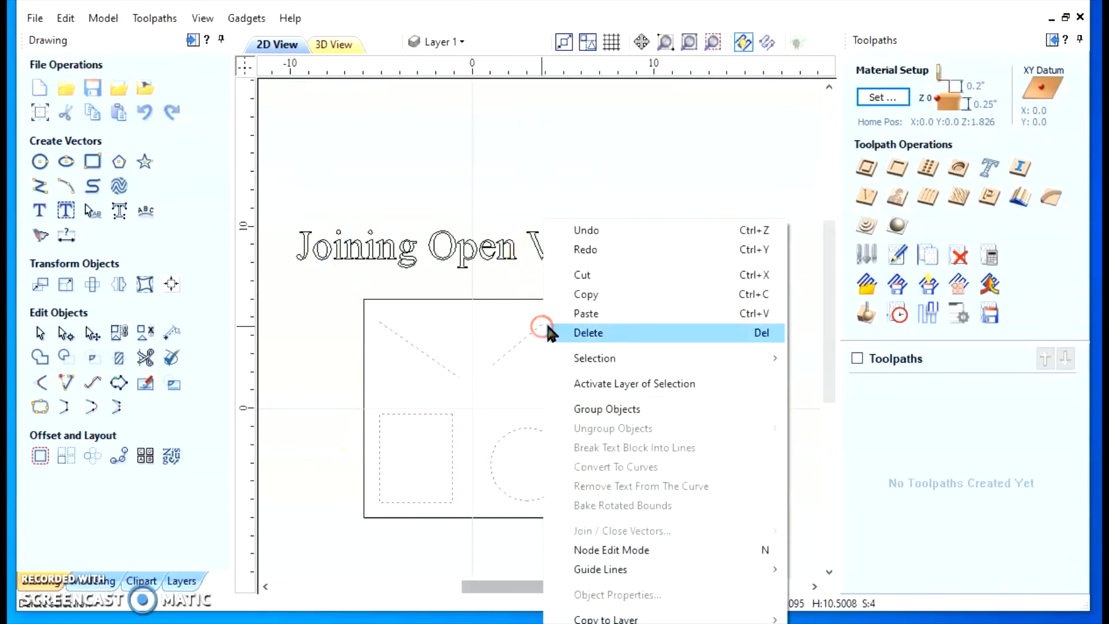
pyautogui.moveTo(612, 360)
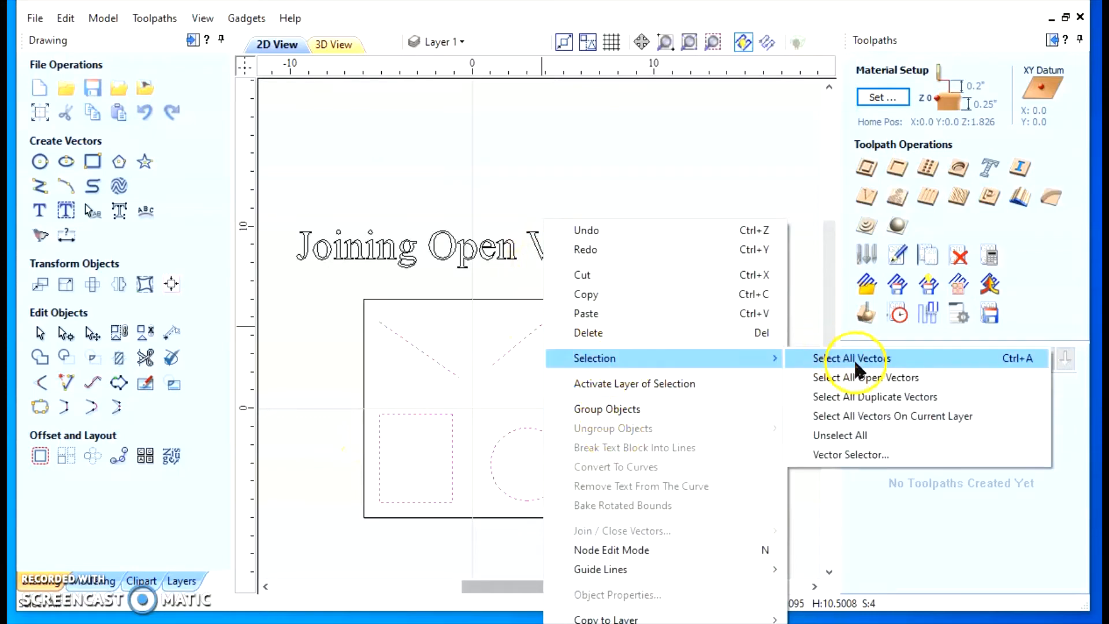
pyautogui.click(873, 377)
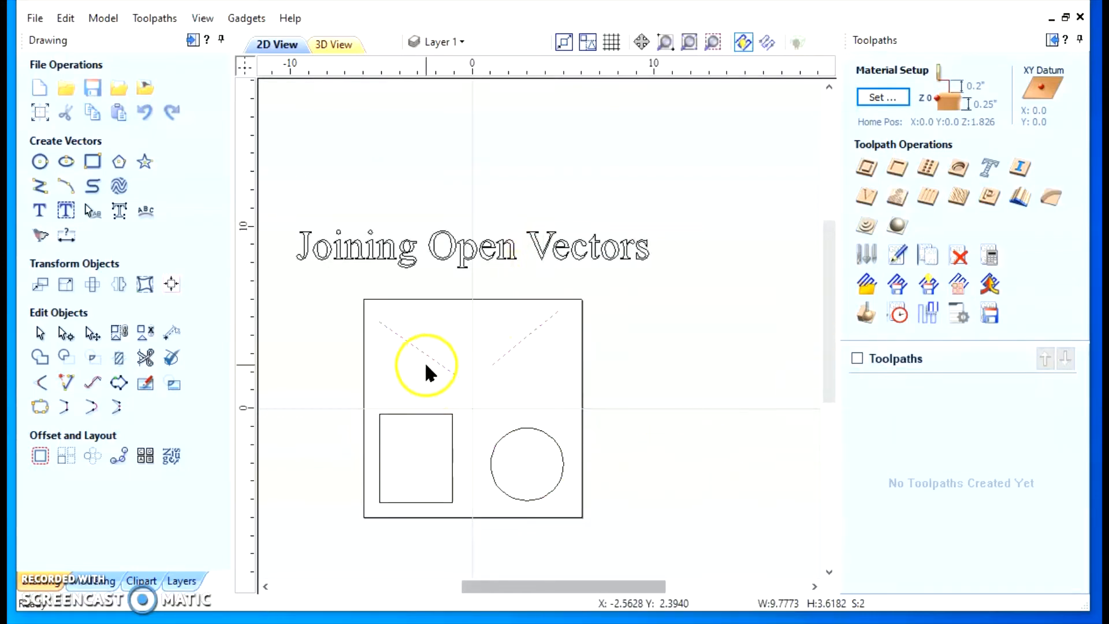
pyautogui.scroll(3, 441, 390)
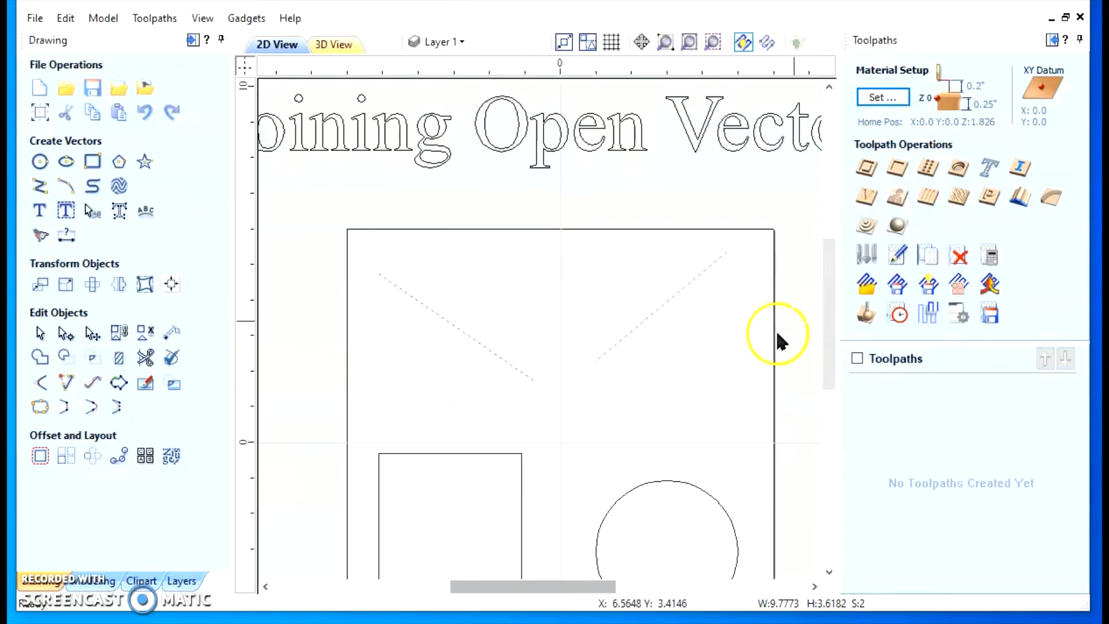
pyautogui.moveTo(832, 280); pyautogui.dragTo(839, 315)
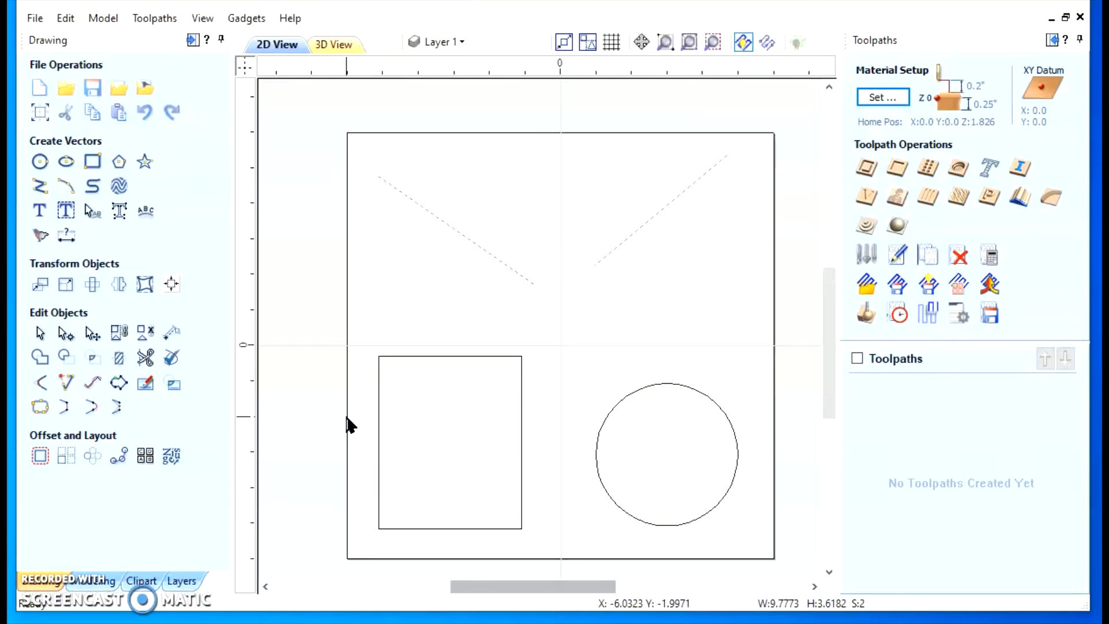
# Clear the selection, and group the two lines, rectangle and circle into one object
pyautogui.click(300, 463)
pyautogui.click(400, 320)
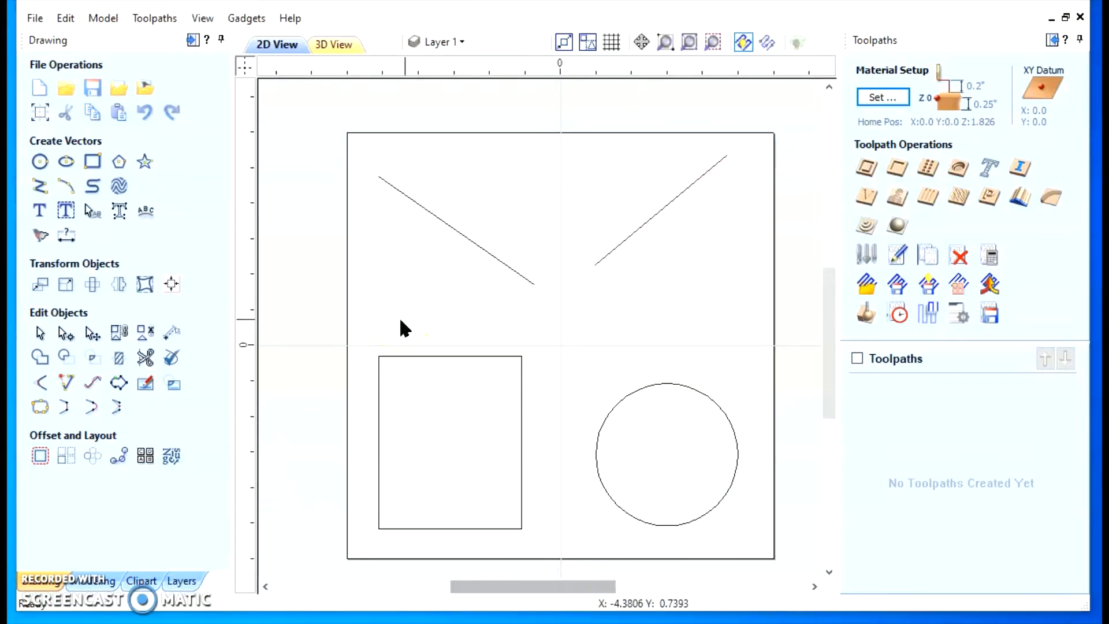
pyautogui.moveTo(323, 119); pyautogui.dragTo(812, 573)
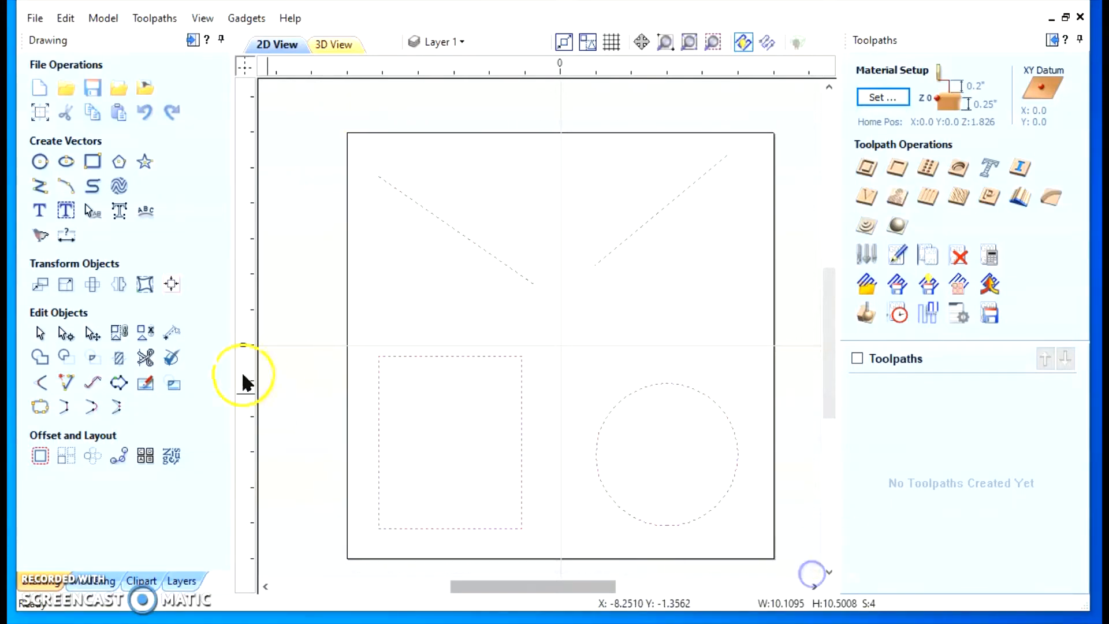
pyautogui.click(119, 333)
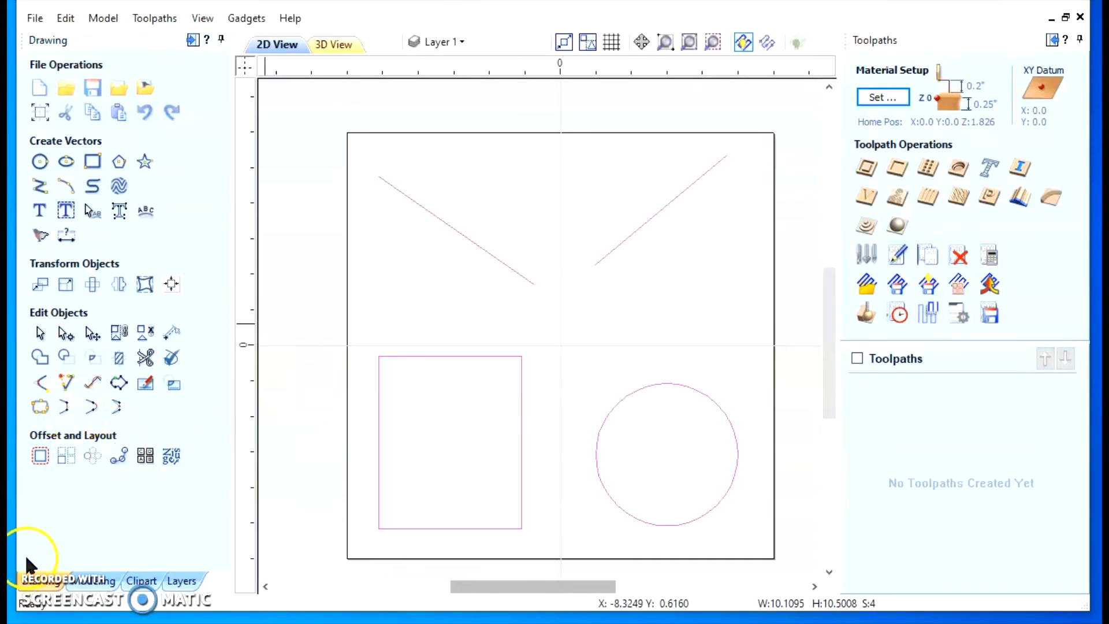
pyautogui.hotkey('ctrl', 'a')
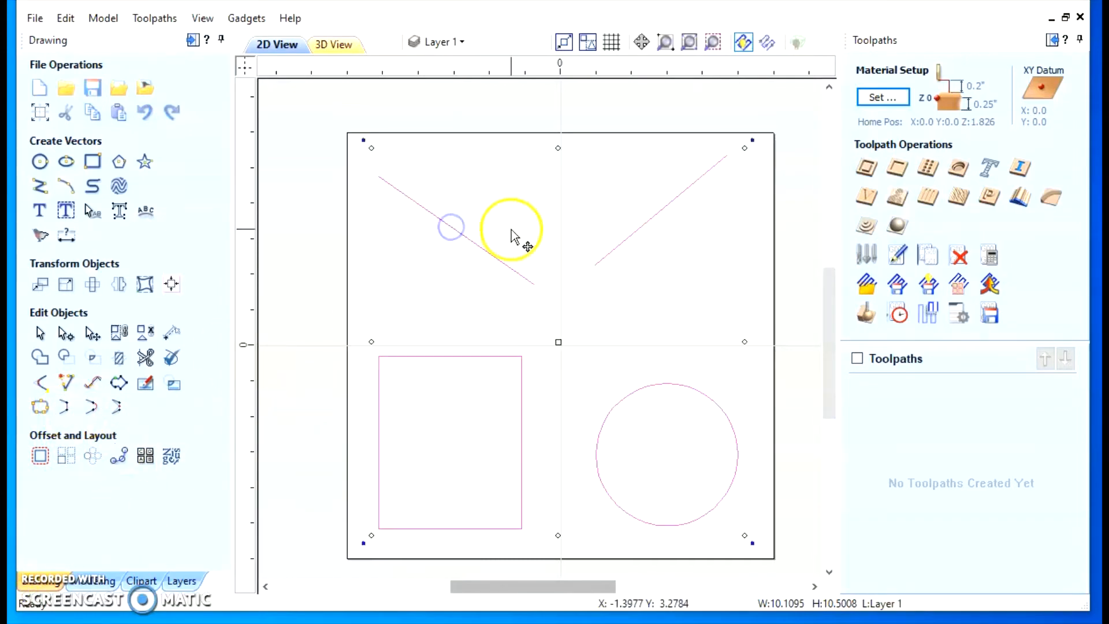
pyautogui.click(636, 234)
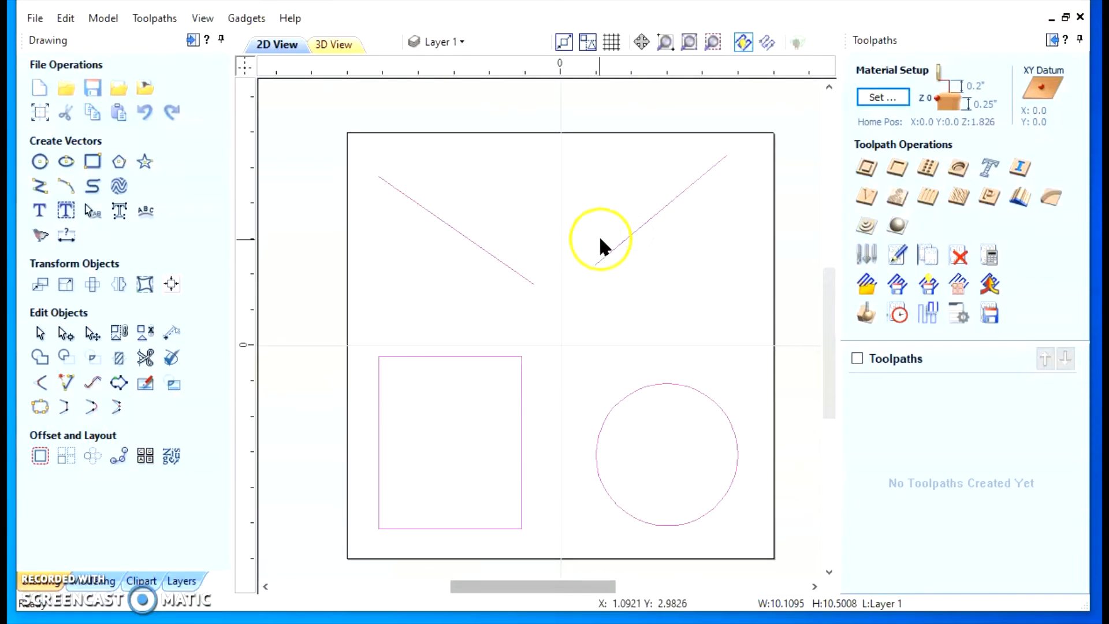
# Ungroup the grouped lines, rectangle and circle, and clear the selection
pyautogui.click(525, 443)
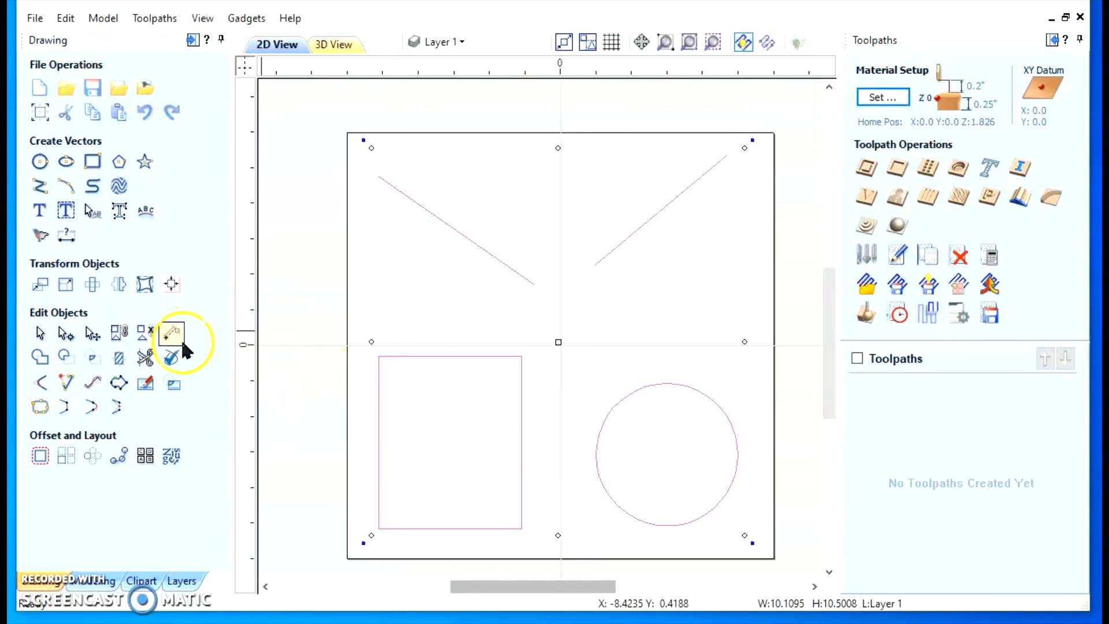
pyautogui.click(150, 334)
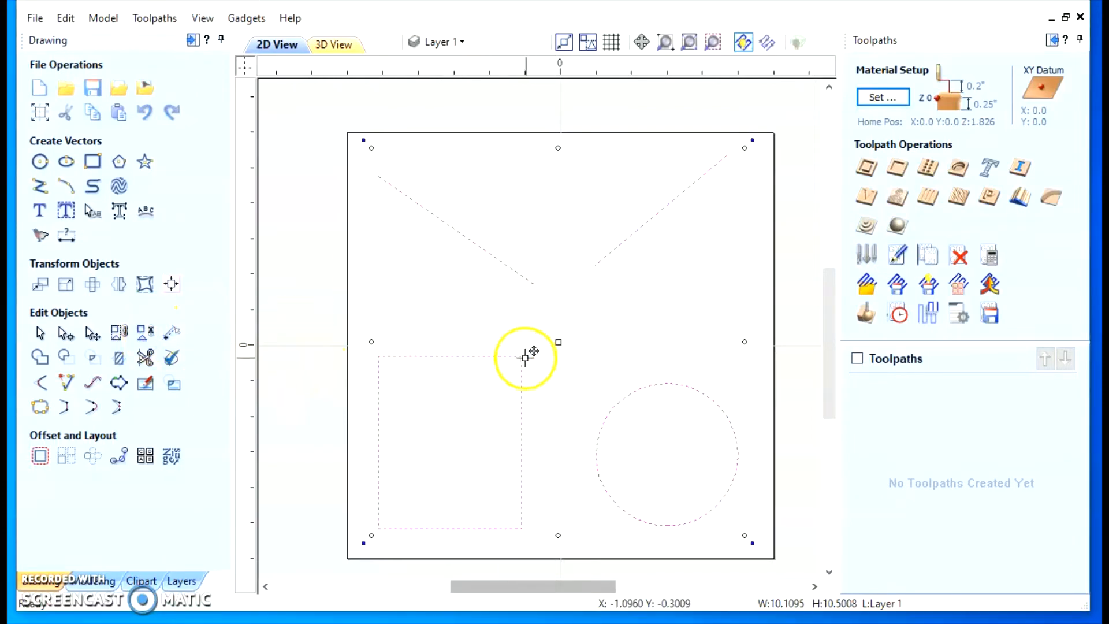
pyautogui.click(367, 292)
# Select the two lines, the circle and the rectangle one at a time to check that each is a separate object
pyautogui.click(433, 217)
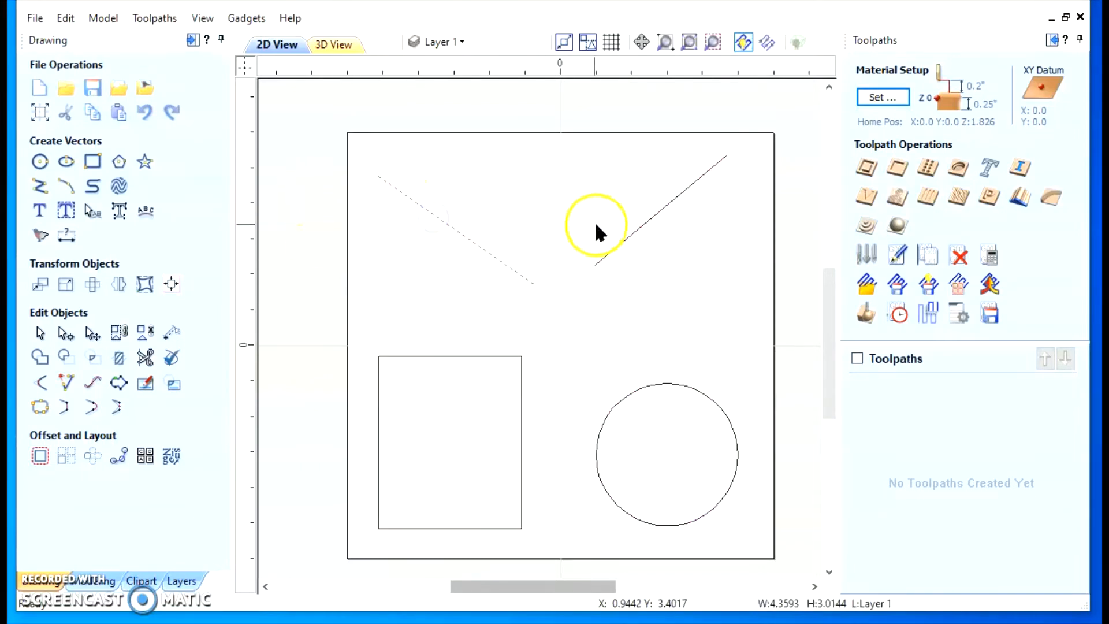
pyautogui.click(650, 222)
pyautogui.click(659, 383)
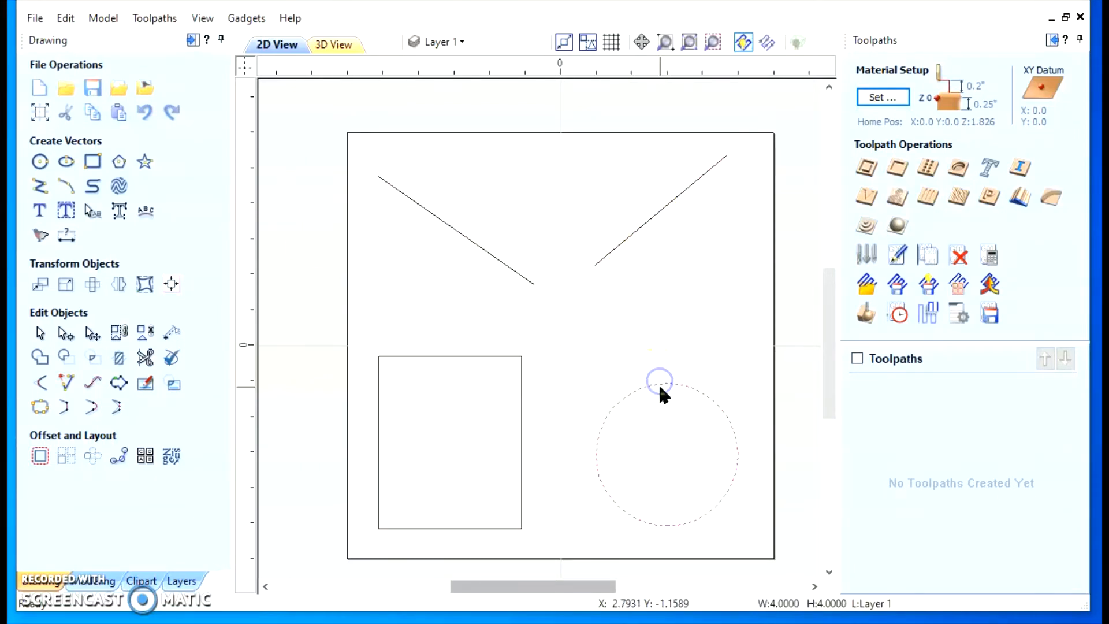
pyautogui.click(506, 357)
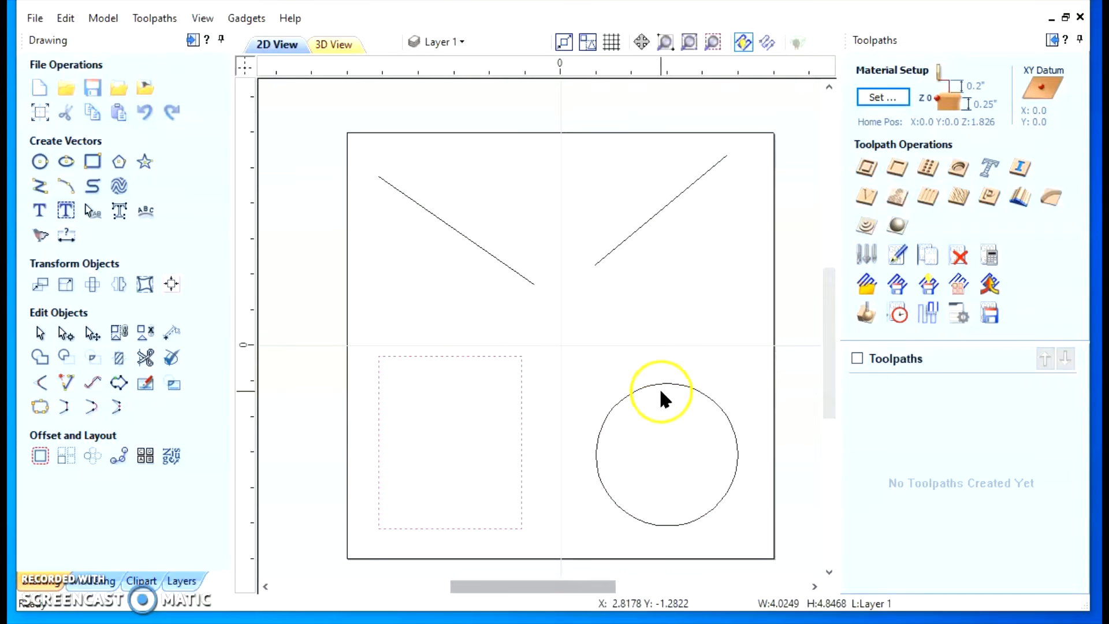
pyautogui.click(658, 384)
pyautogui.click(496, 356)
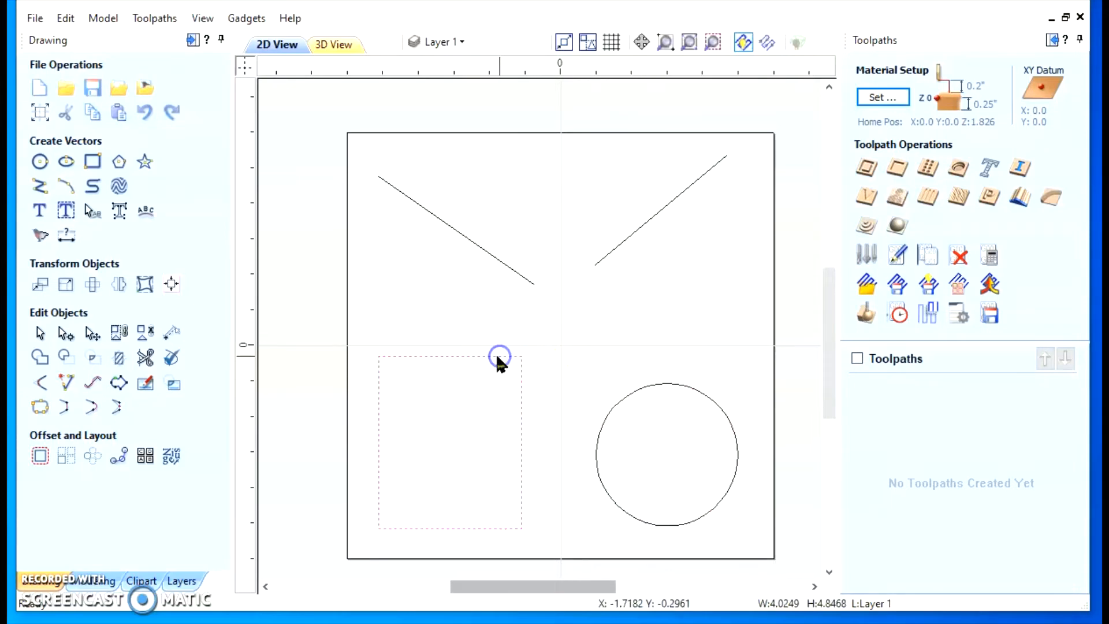
pyautogui.click(672, 385)
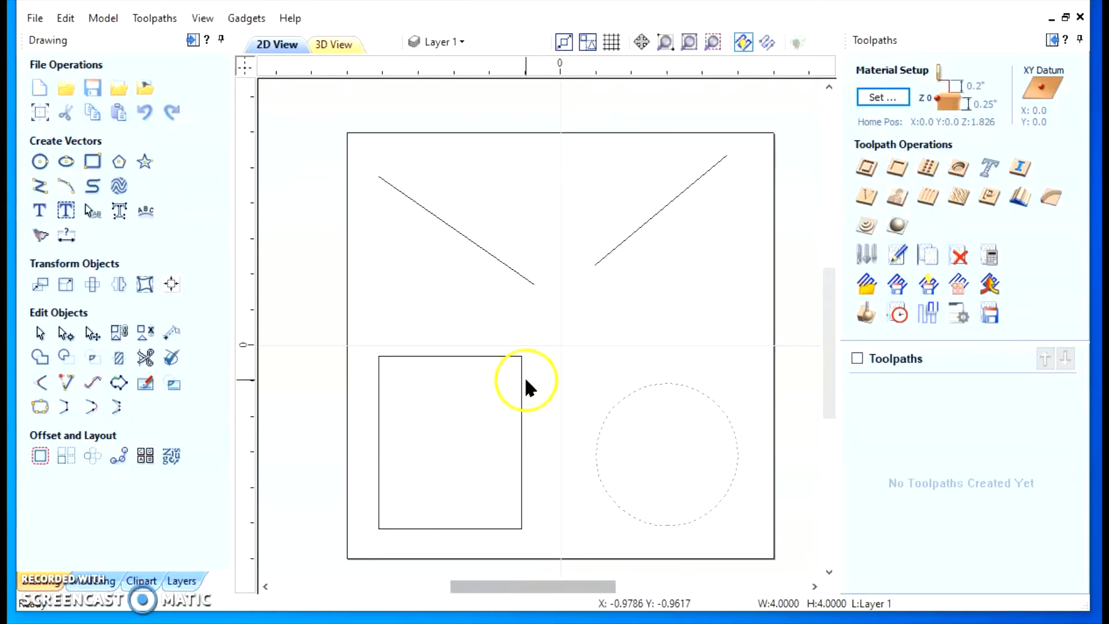
# Select the ungrouped lines, rectangle and circle together, and check for gaps by selecting all open vectors
pyautogui.moveTo(320, 111); pyautogui.dragTo(802, 551)
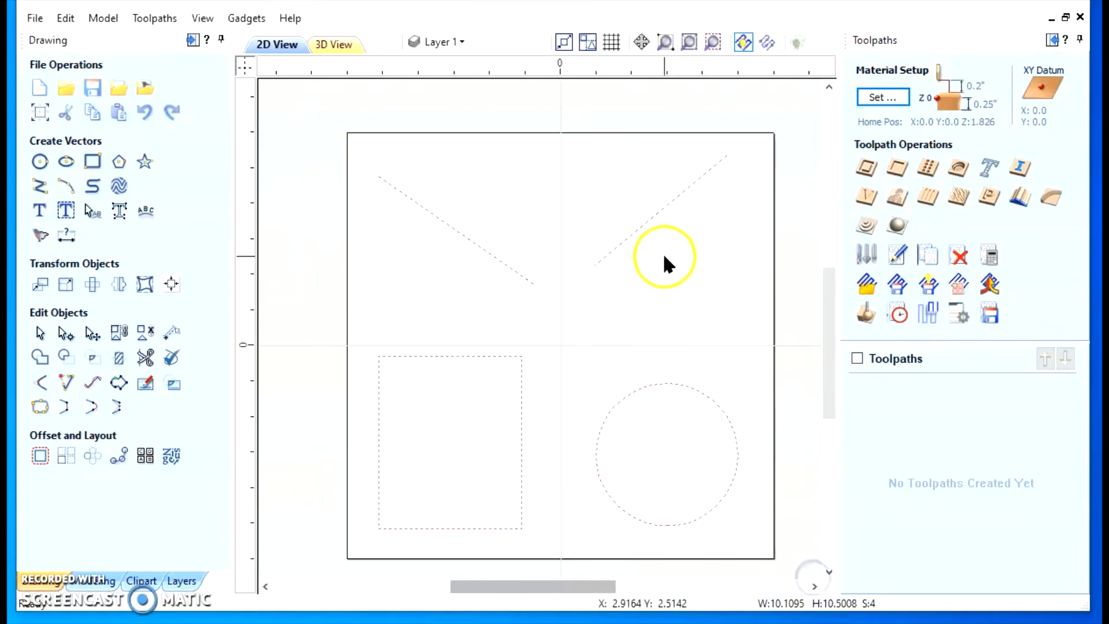
pyautogui.rightClick(633, 221)
pyautogui.moveTo(670, 359)
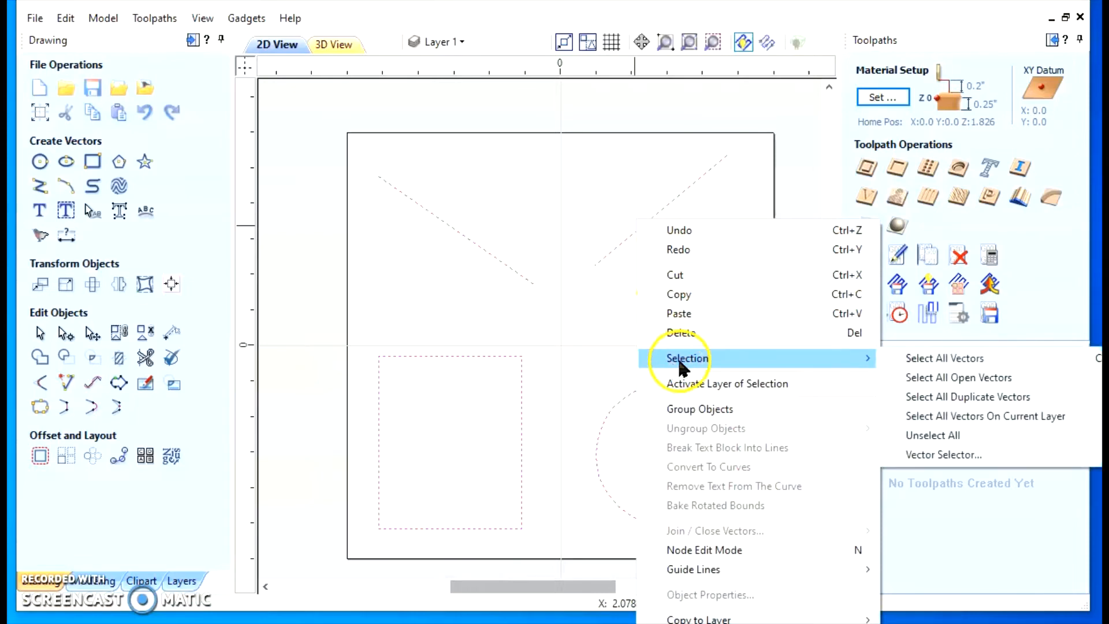
pyautogui.click(934, 377)
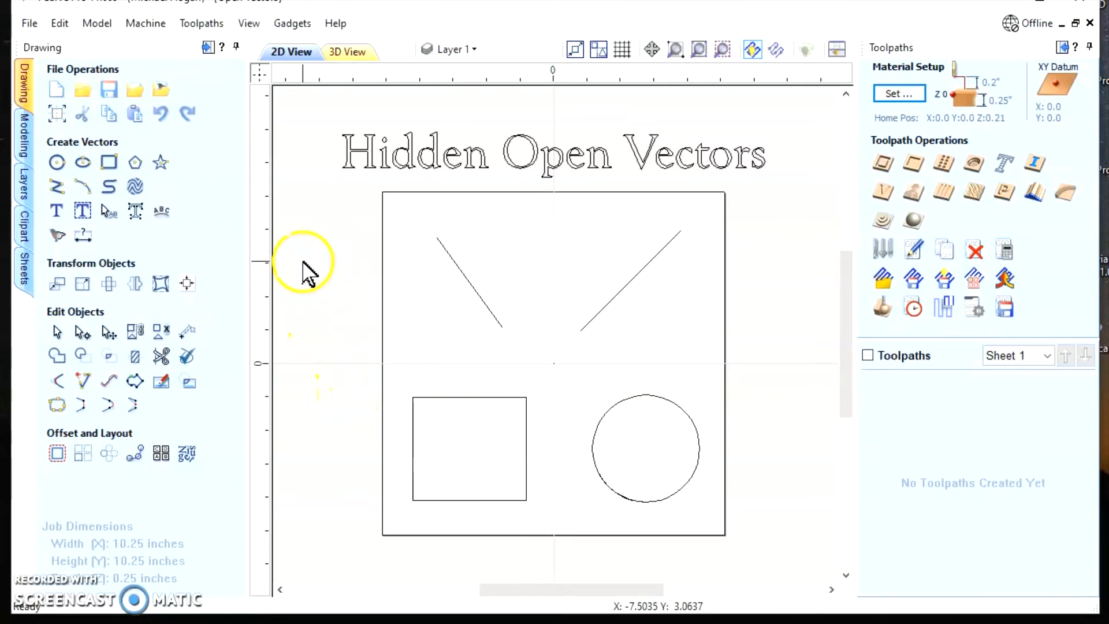
# In the Hidden Open Vectors drawing, select the lines, rectangle and circle together and run Select All Open Vectors
pyautogui.moveTo(345, 176); pyautogui.dragTo(763, 567)
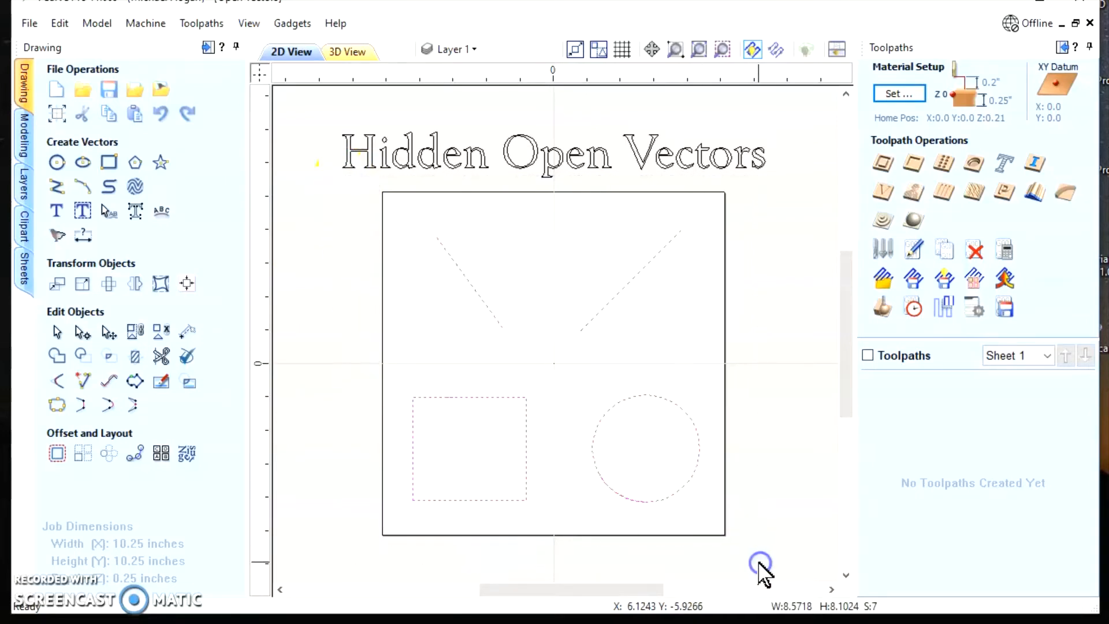
pyautogui.rightClick(643, 261)
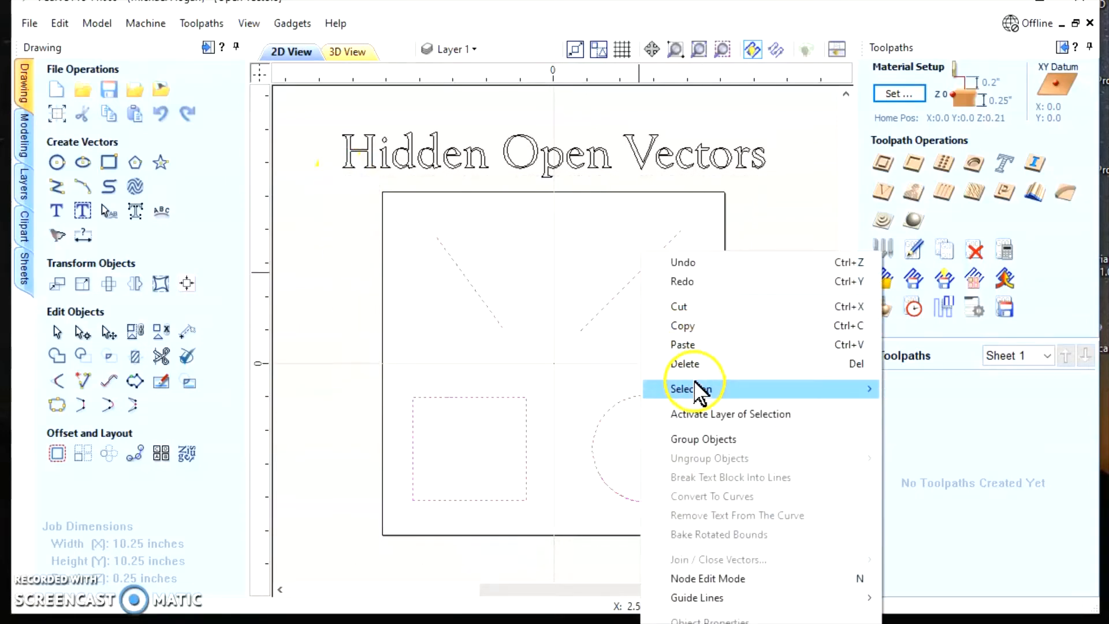
pyautogui.moveTo(700, 388)
pyautogui.click(957, 408)
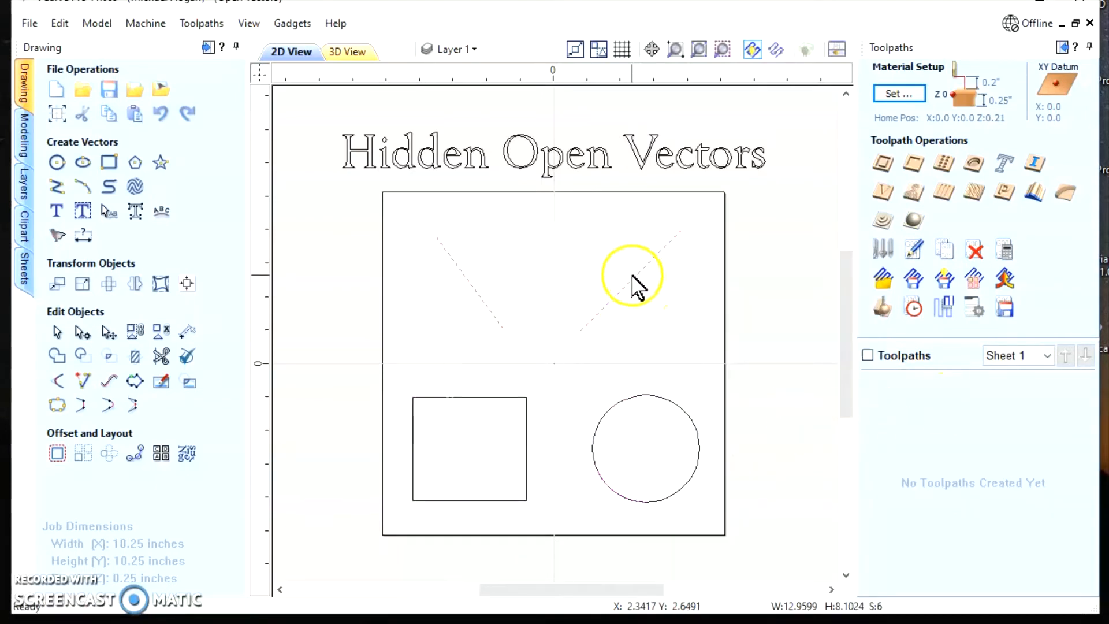
# Examine the circle's lower arc, the rectangle's upper edge and the area outside the job for hidden open vectors, and clear the selection
pyautogui.scroll(5, 613, 520)
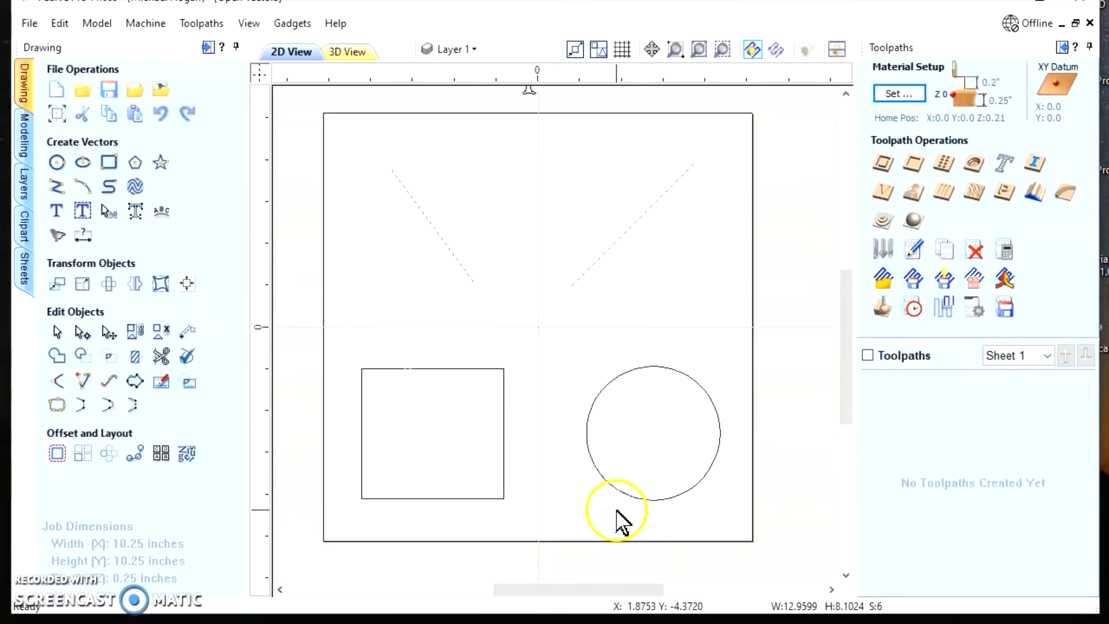
pyautogui.scroll(6, 644, 513)
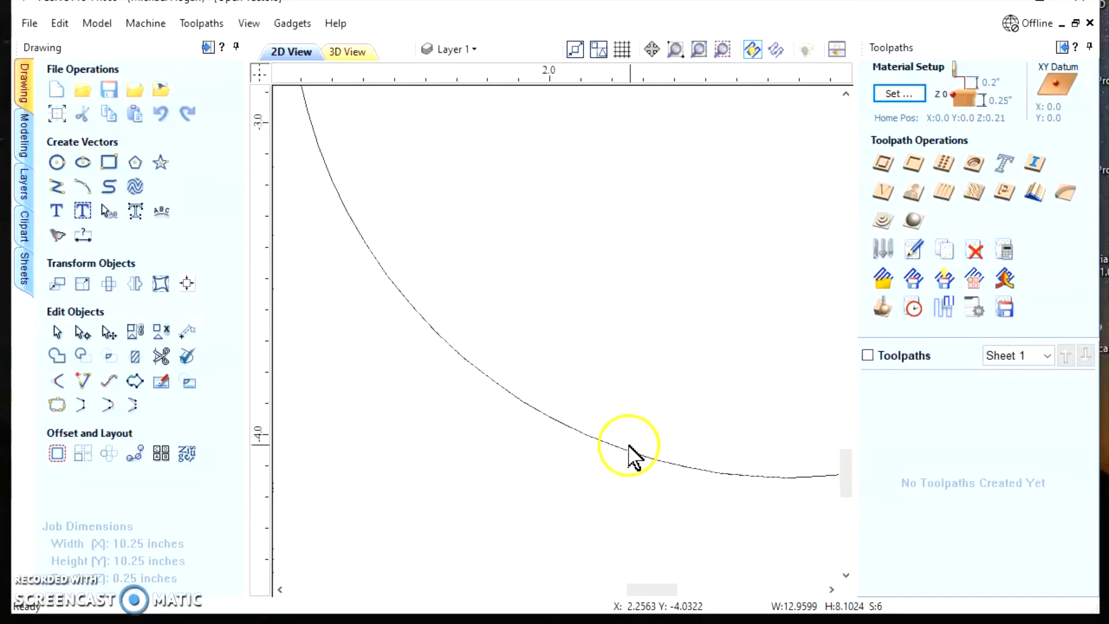
pyautogui.scroll(-5, 570, 428)
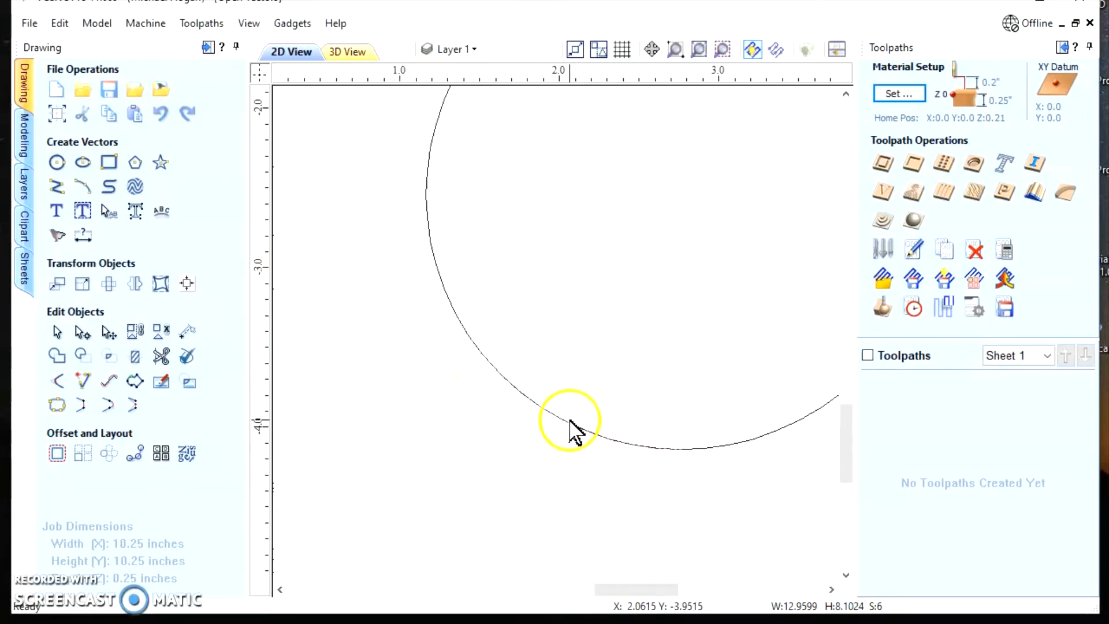
pyautogui.scroll(-3, 497, 404)
pyautogui.scroll(8, 406, 376)
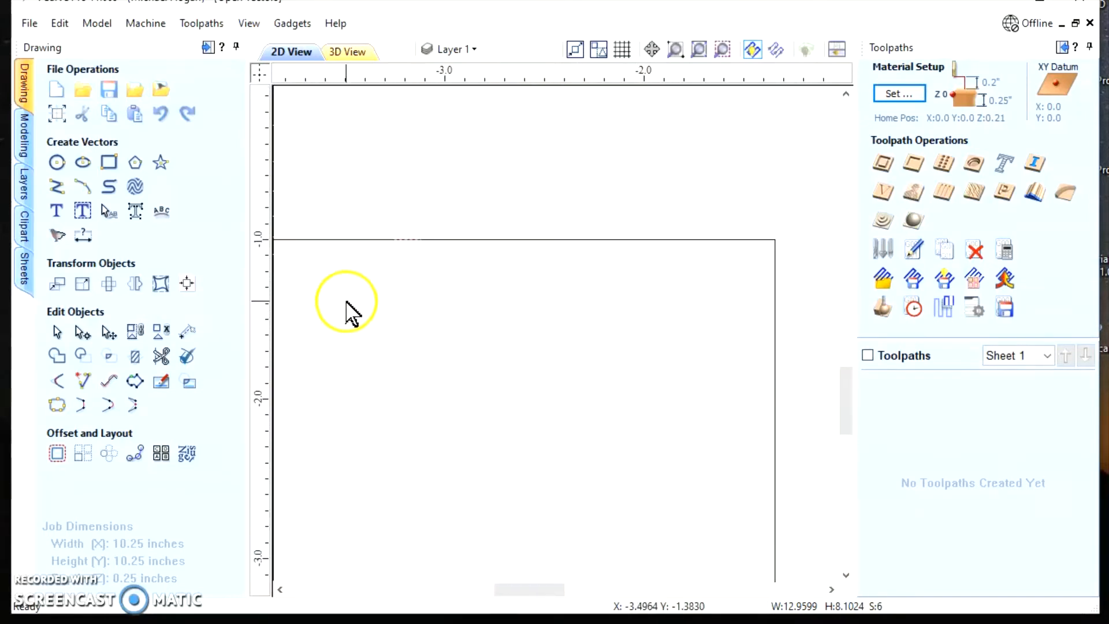
pyautogui.scroll(1, 407, 230)
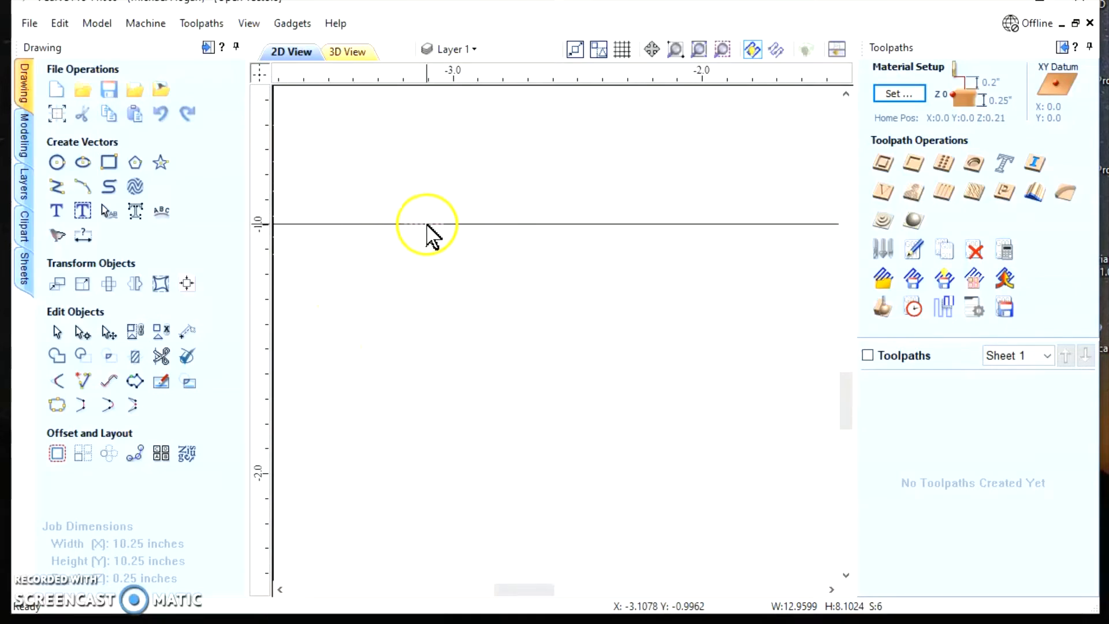
pyautogui.scroll(-4, 432, 236)
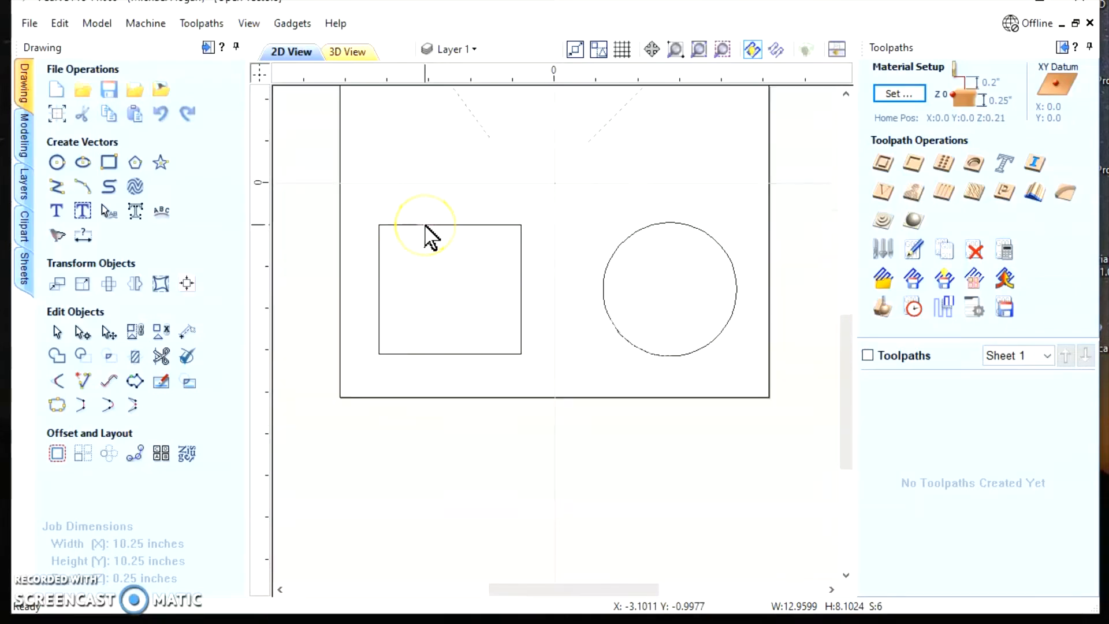
pyautogui.scroll(-2, 430, 236)
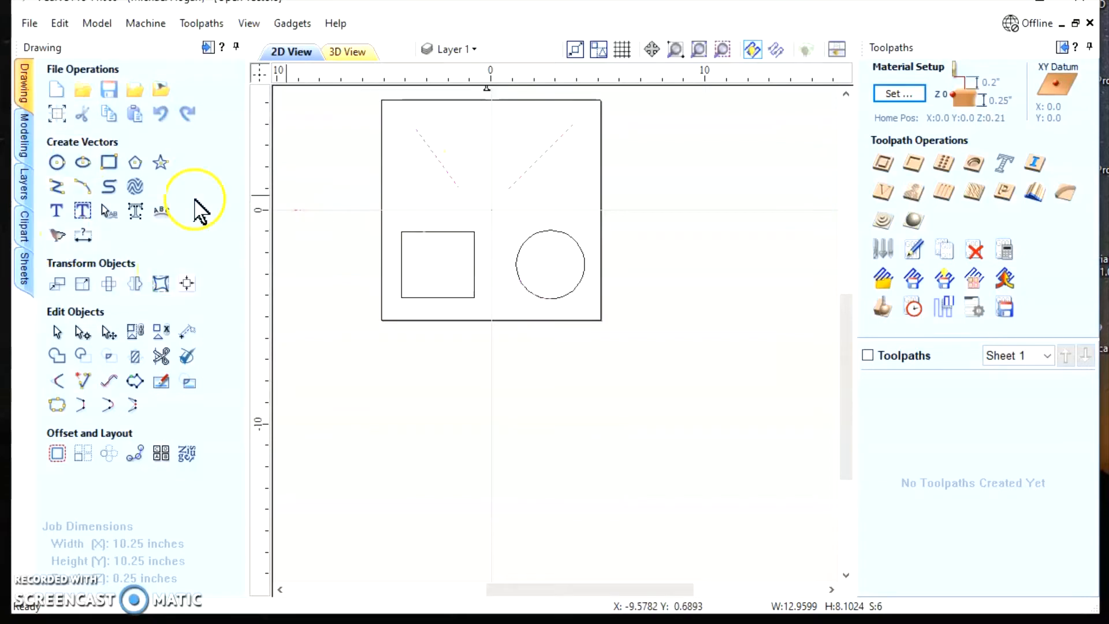
pyautogui.scroll(2, 649, 277)
pyautogui.scroll(-3, 681, 286)
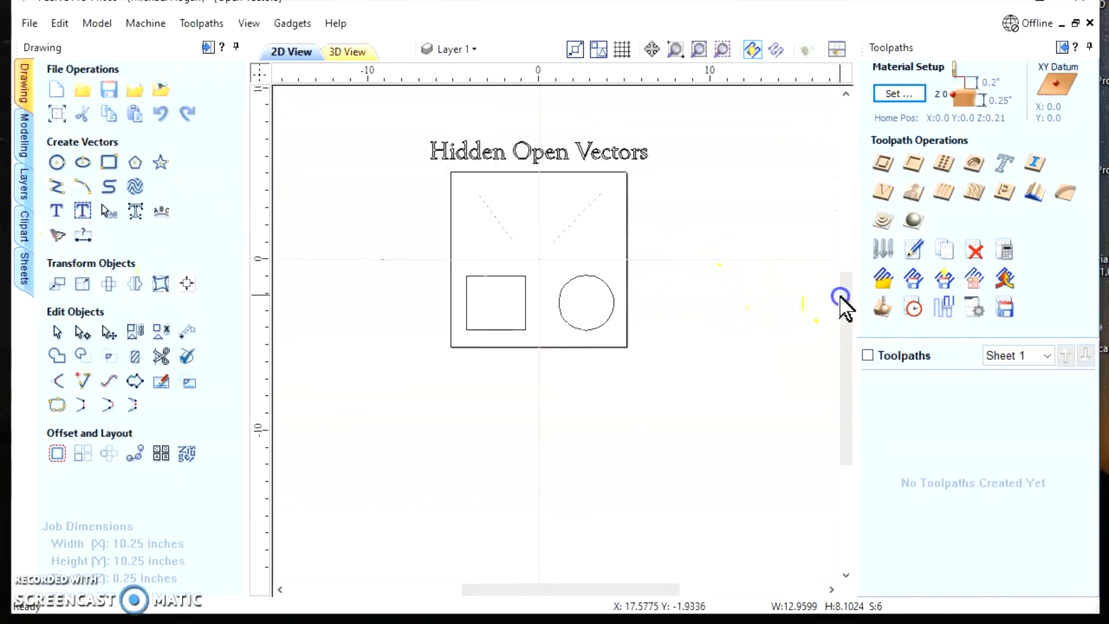
pyautogui.moveTo(842, 297); pyautogui.dragTo(839, 252)
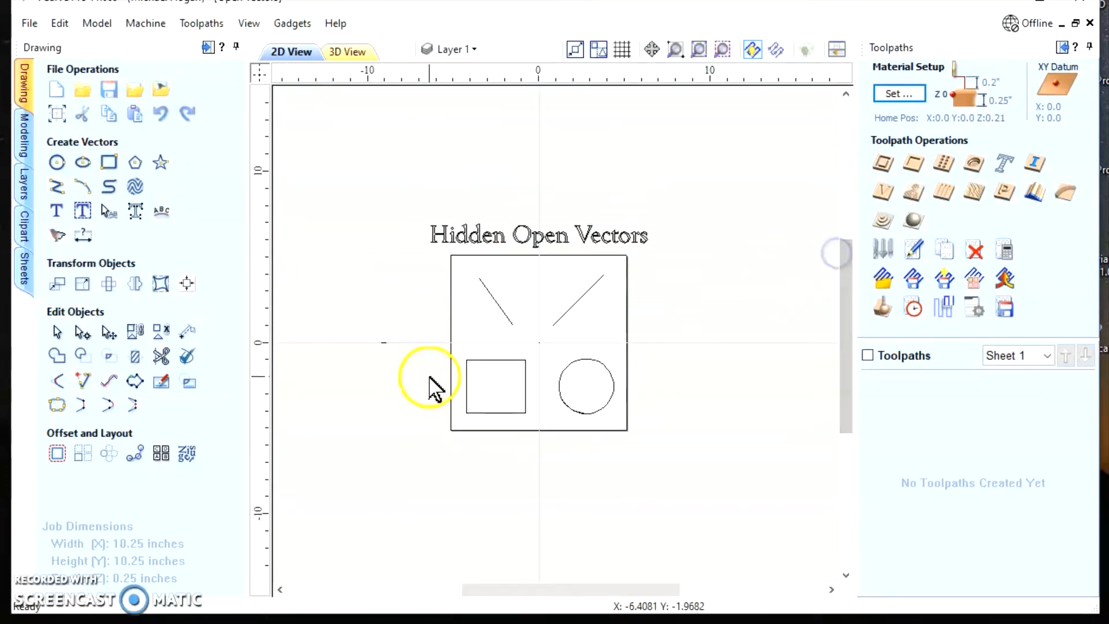
# Check the closed and open counts of the lines, rectangle, circle and stray vectors in Join Vectors, without joining, and deselect everything
pyautogui.scroll(2, 431, 386)
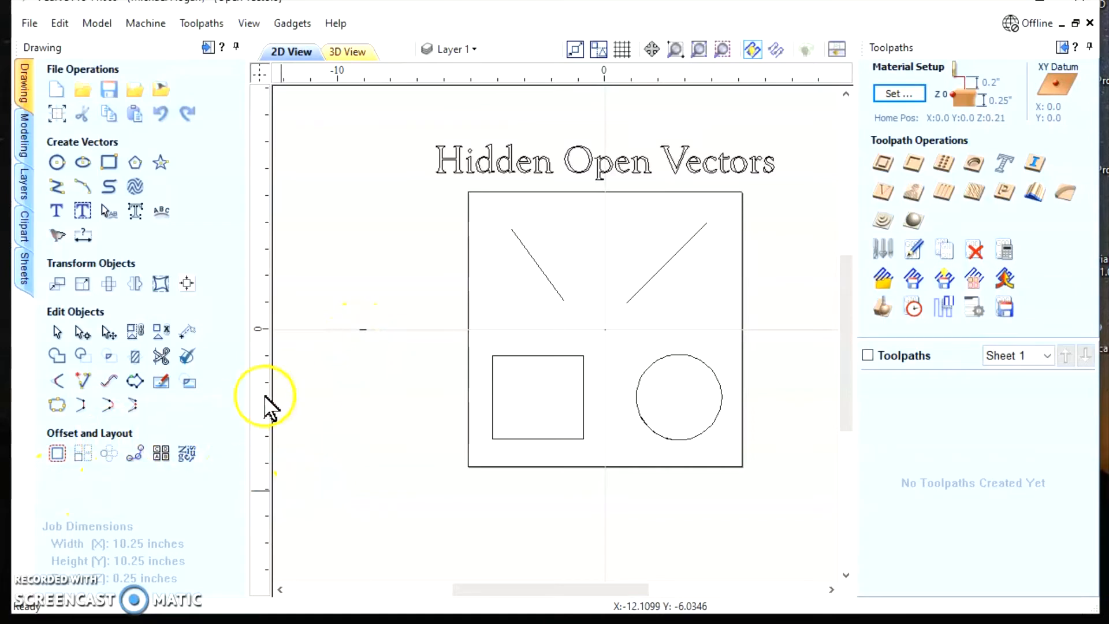
pyautogui.click(57, 404)
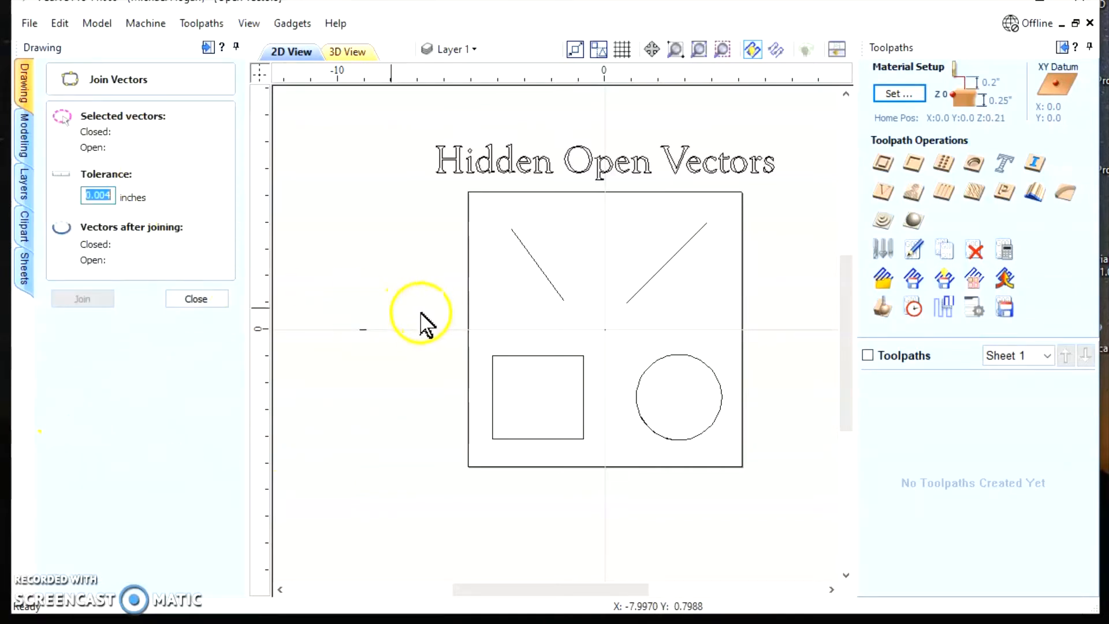
pyautogui.moveTo(311, 161); pyautogui.dragTo(806, 517)
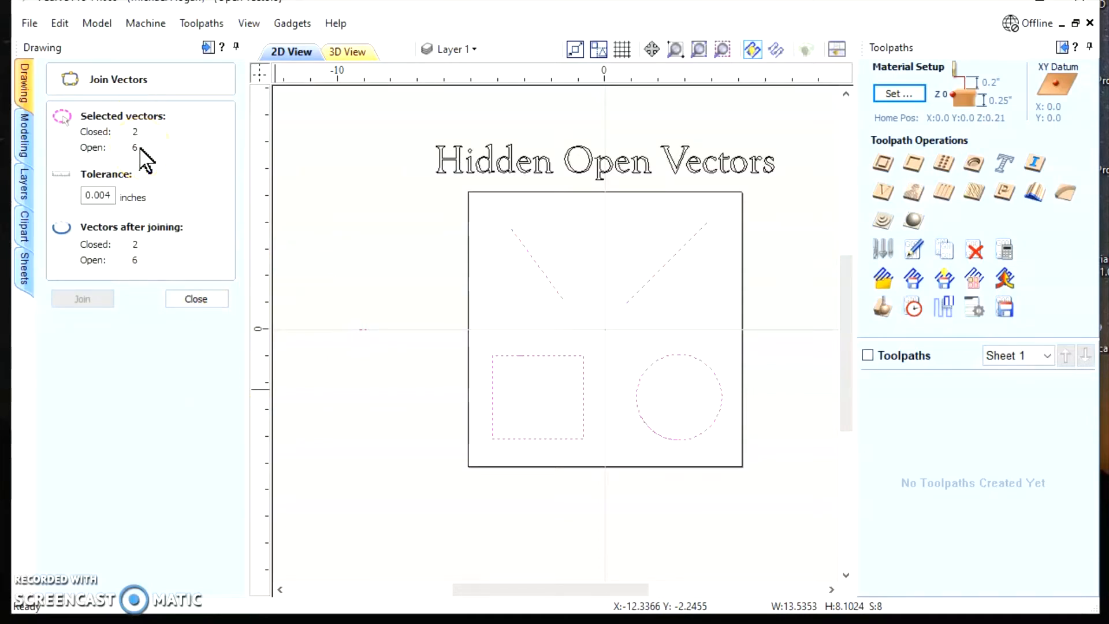
pyautogui.click(203, 302)
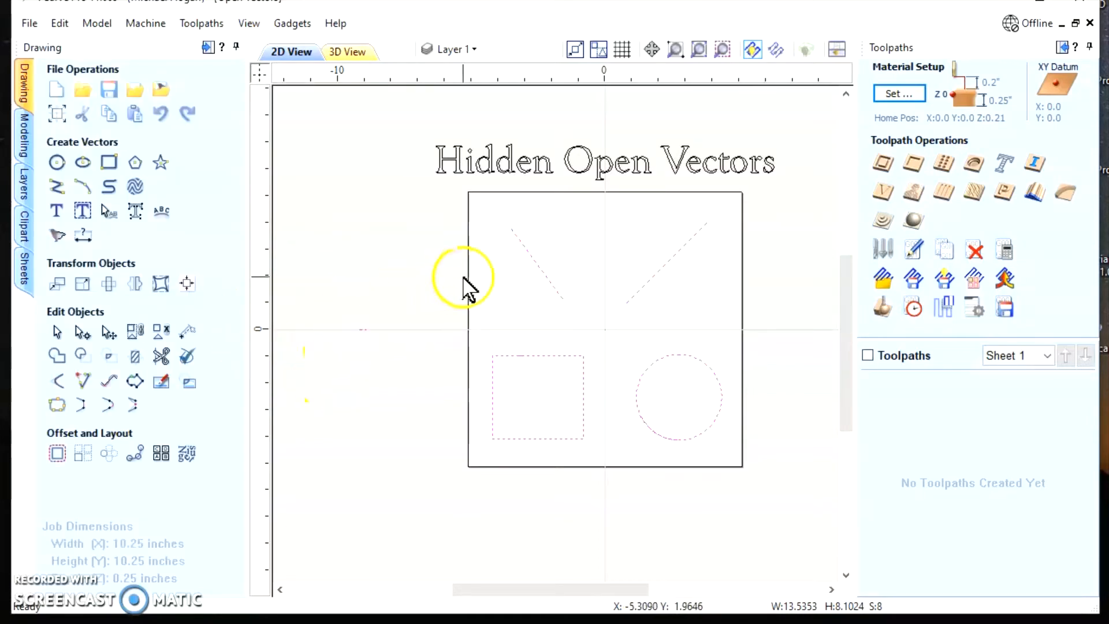
pyautogui.click(426, 240)
pyautogui.click(348, 266)
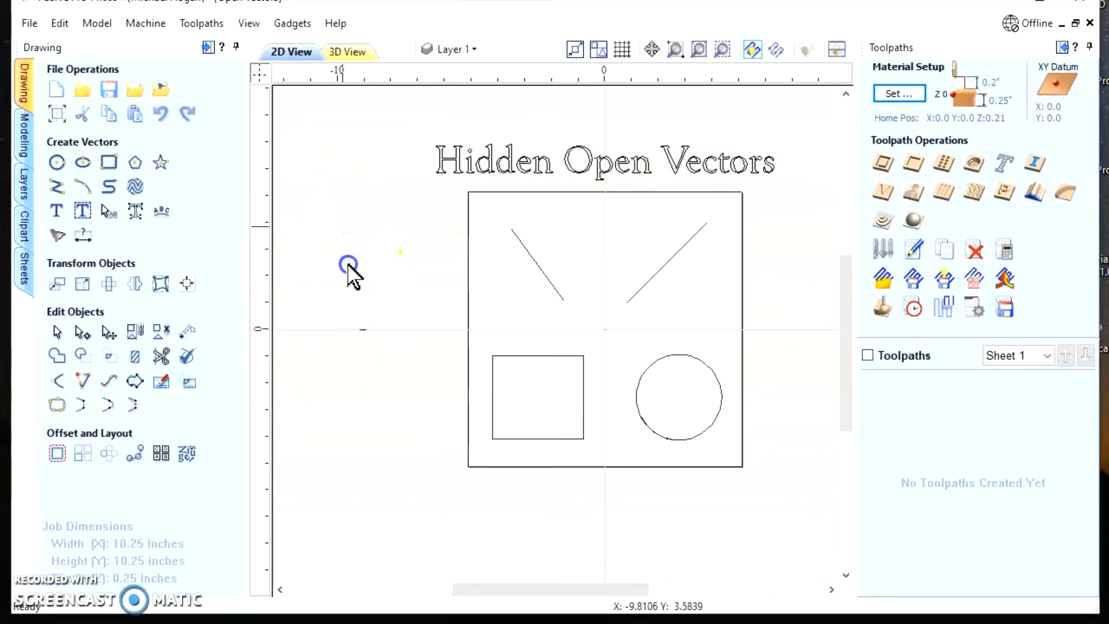
# Select the lines, rectangle and circle together, select all open vectors, and delete them
pyautogui.moveTo(349, 266); pyautogui.dragTo(774, 520)
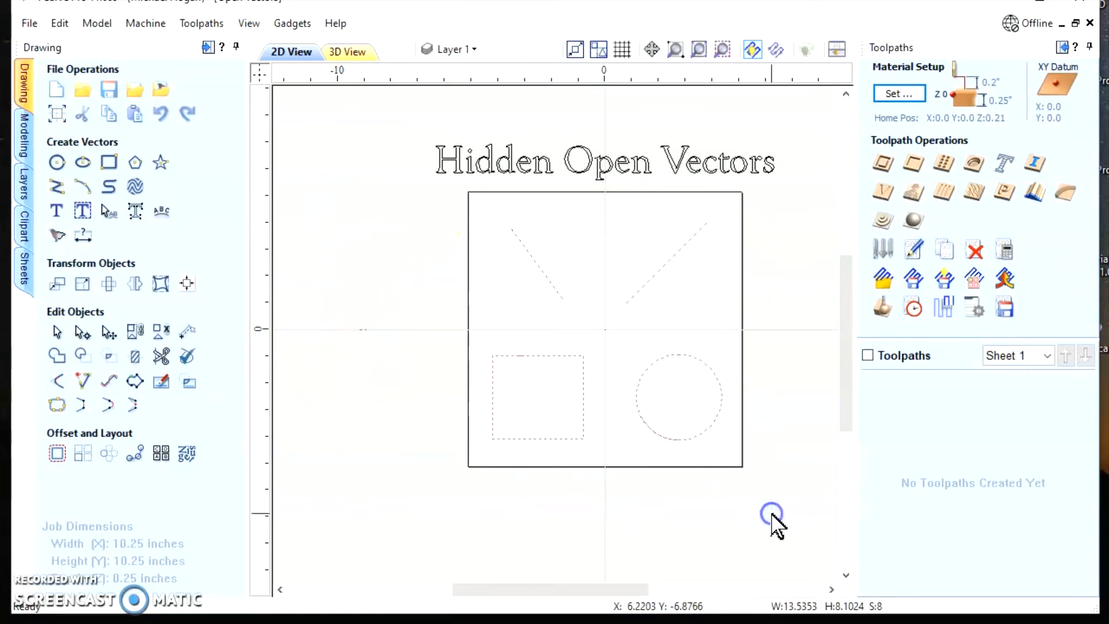
pyautogui.rightClick(663, 265)
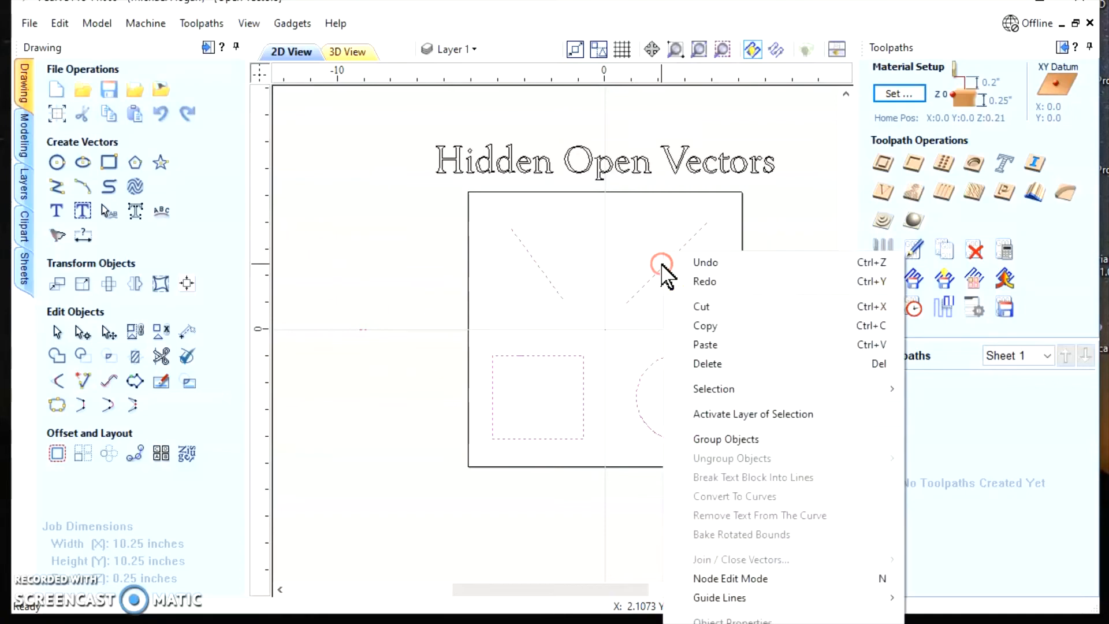
pyautogui.moveTo(756, 389)
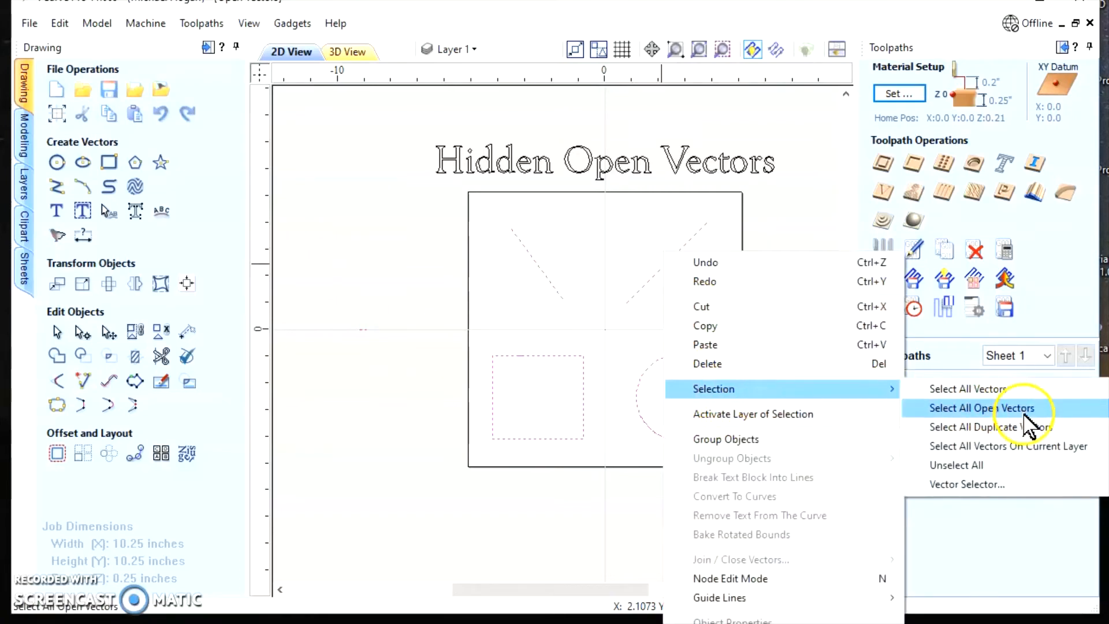
pyautogui.click(959, 409)
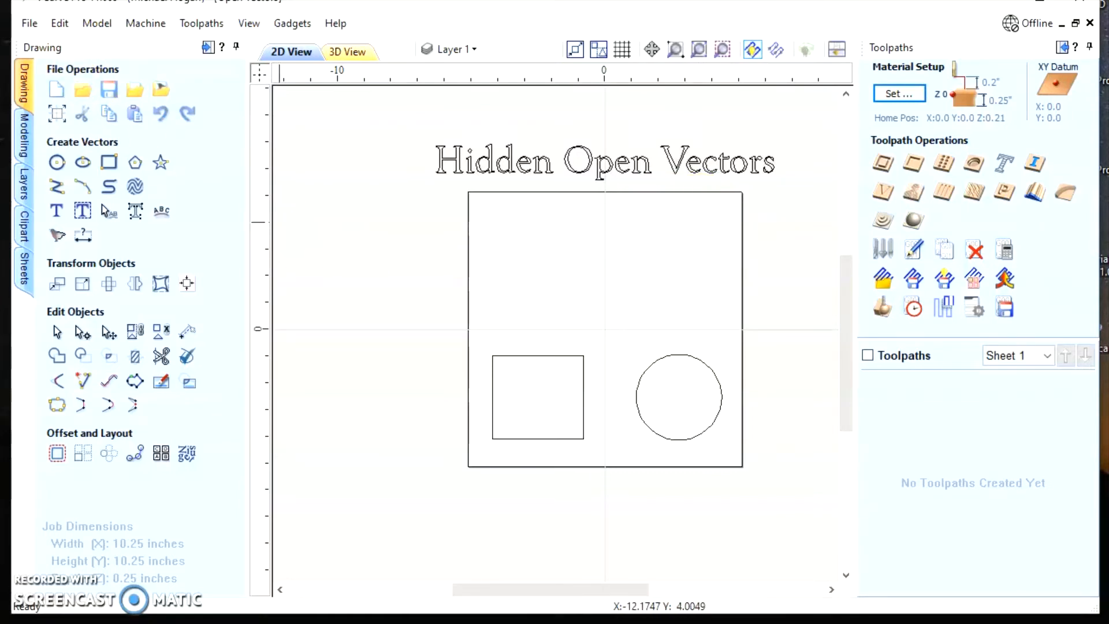
# Undo the deletion of the open vectors
pyautogui.click(60, 24)
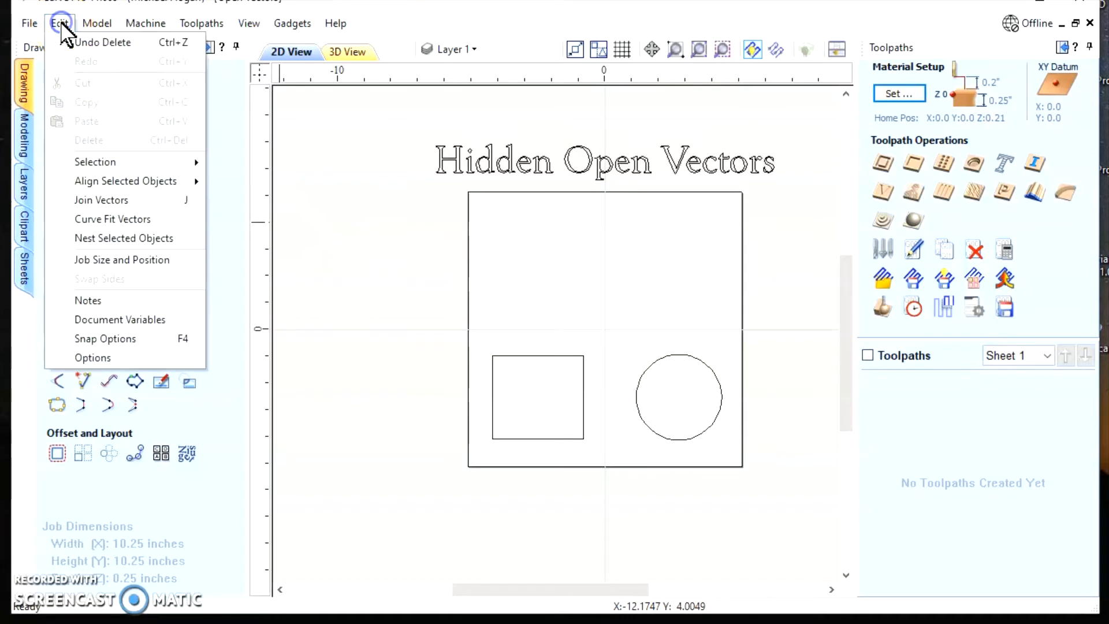
pyautogui.click(96, 41)
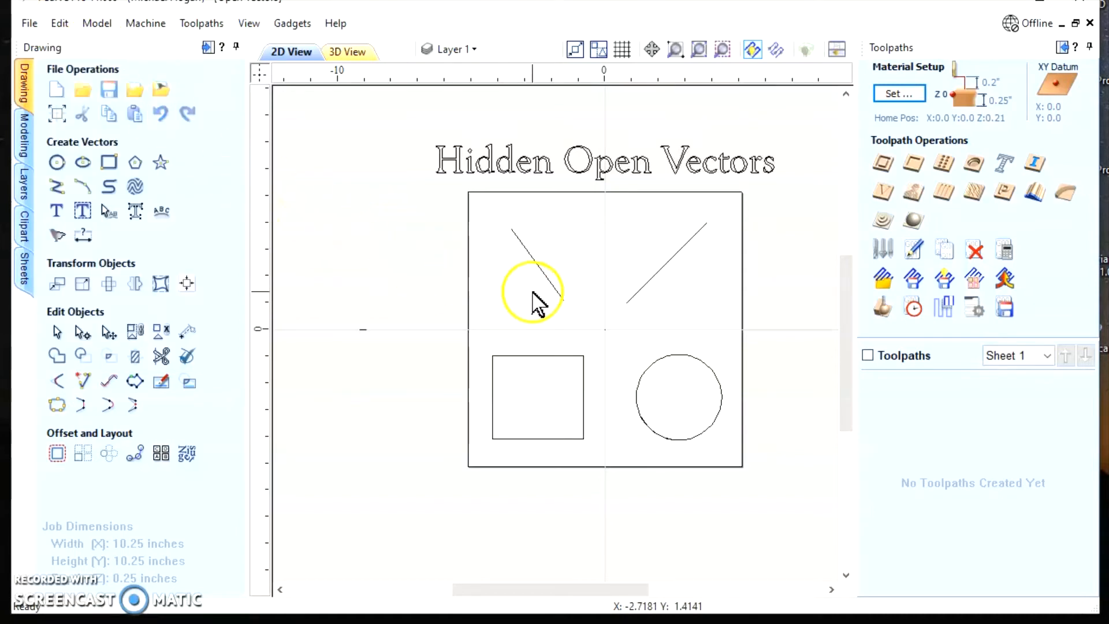
# Select all open vectors, take the two diagonal lines out of the selection, and delete the remaining hidden open vectors
pyautogui.click(315, 181)
pyautogui.moveTo(315, 182); pyautogui.dragTo(786, 489)
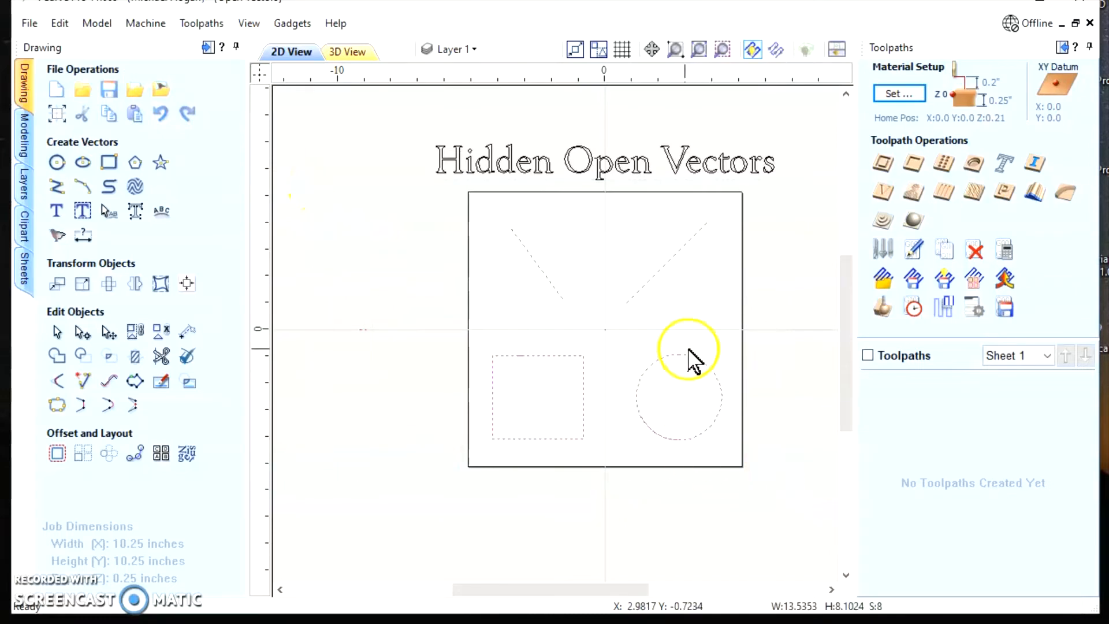
pyautogui.rightClick(659, 273)
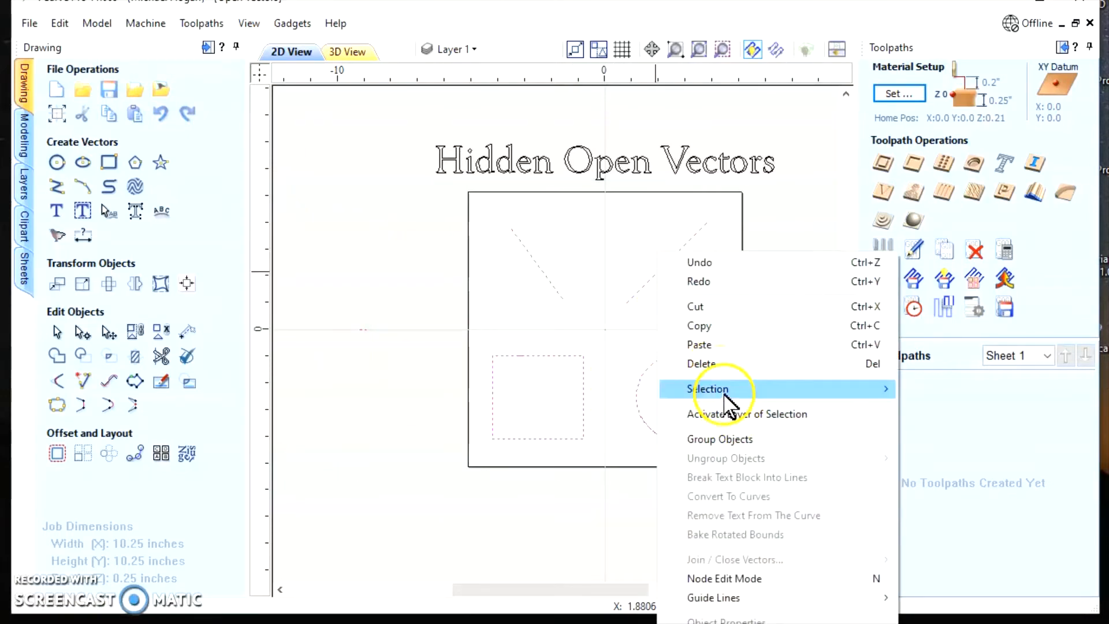
pyautogui.moveTo(731, 389)
pyautogui.click(989, 408)
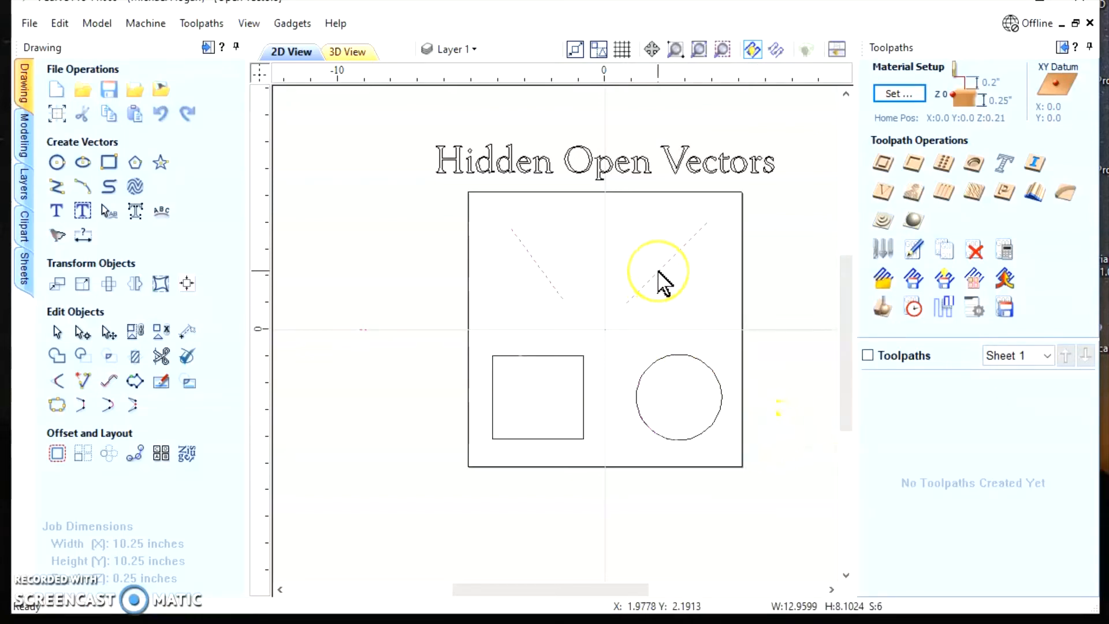
pyautogui.keyDown('shift'); pyautogui.click(659, 272); pyautogui.keyUp('shift')
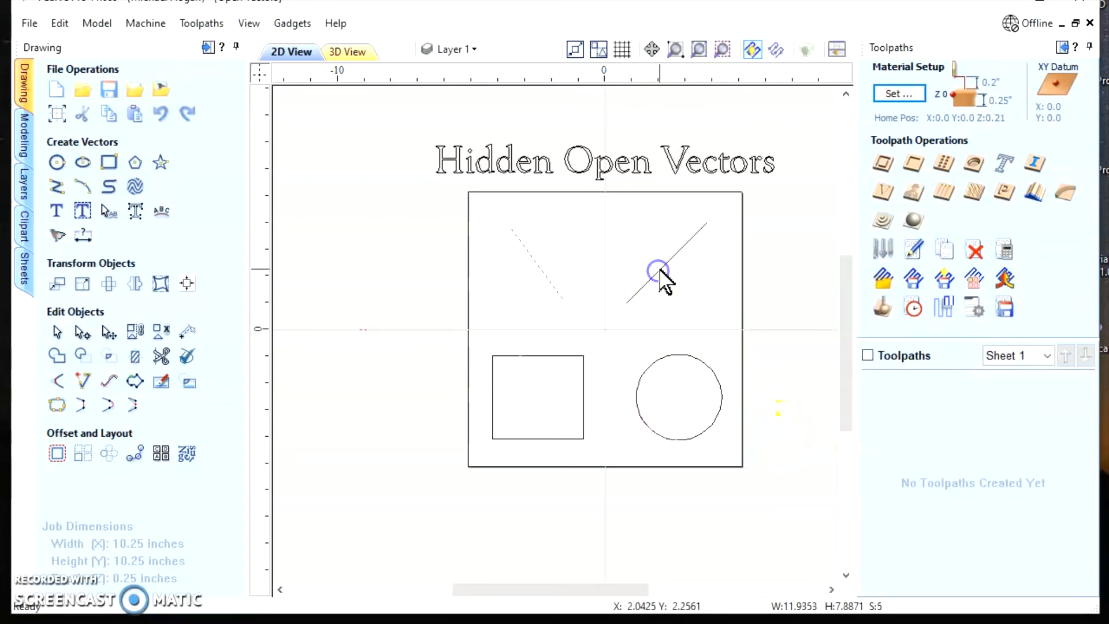
pyautogui.keyDown('shift'); pyautogui.click(543, 274); pyautogui.keyUp('shift')
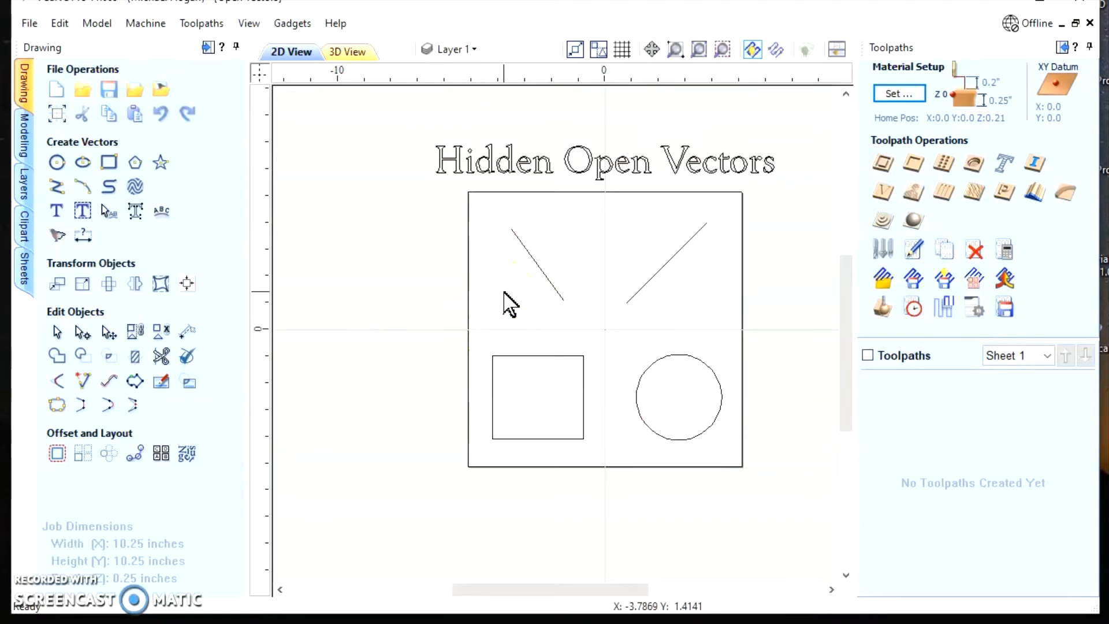
# Select the lines, rectangle and circle together, and narrow the selection to all open vectors
pyautogui.moveTo(327, 179); pyautogui.dragTo(798, 495)
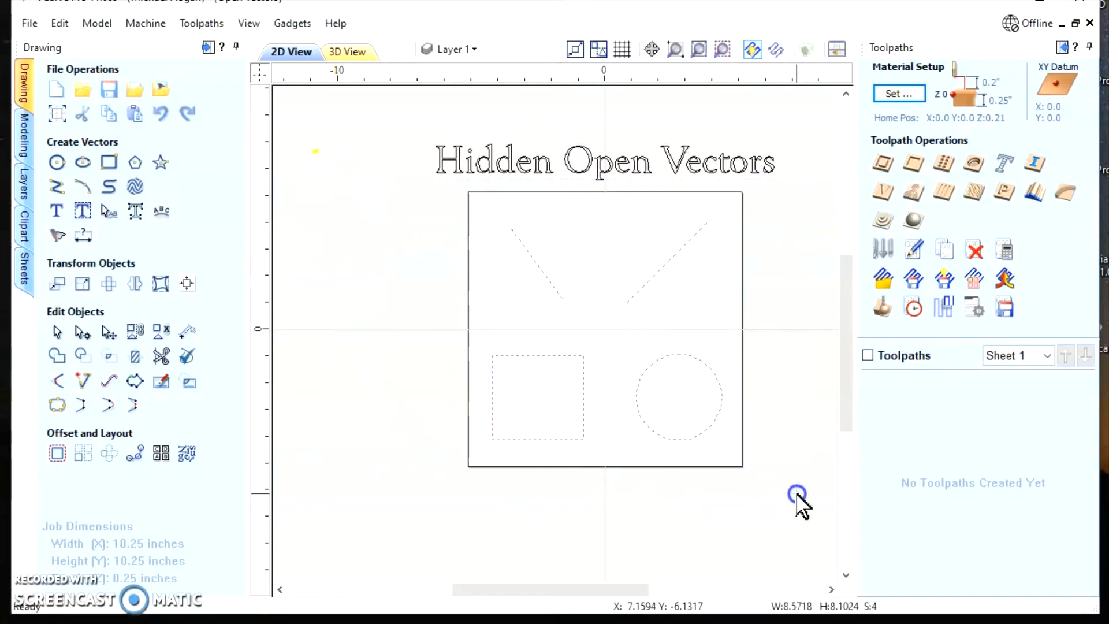
pyautogui.rightClick(652, 279)
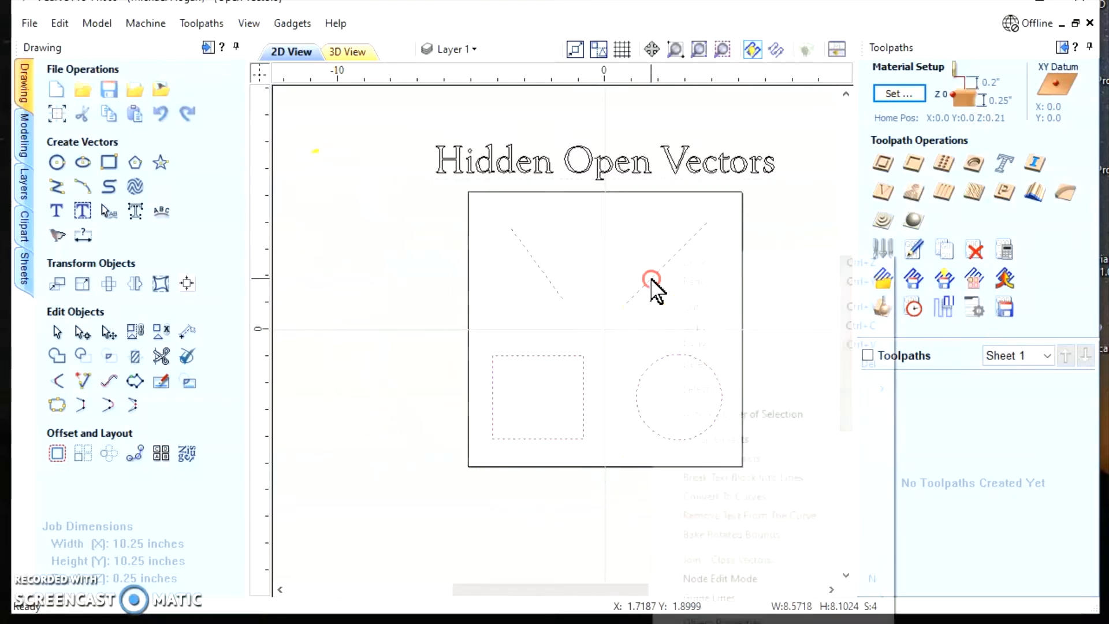
pyautogui.moveTo(701, 389)
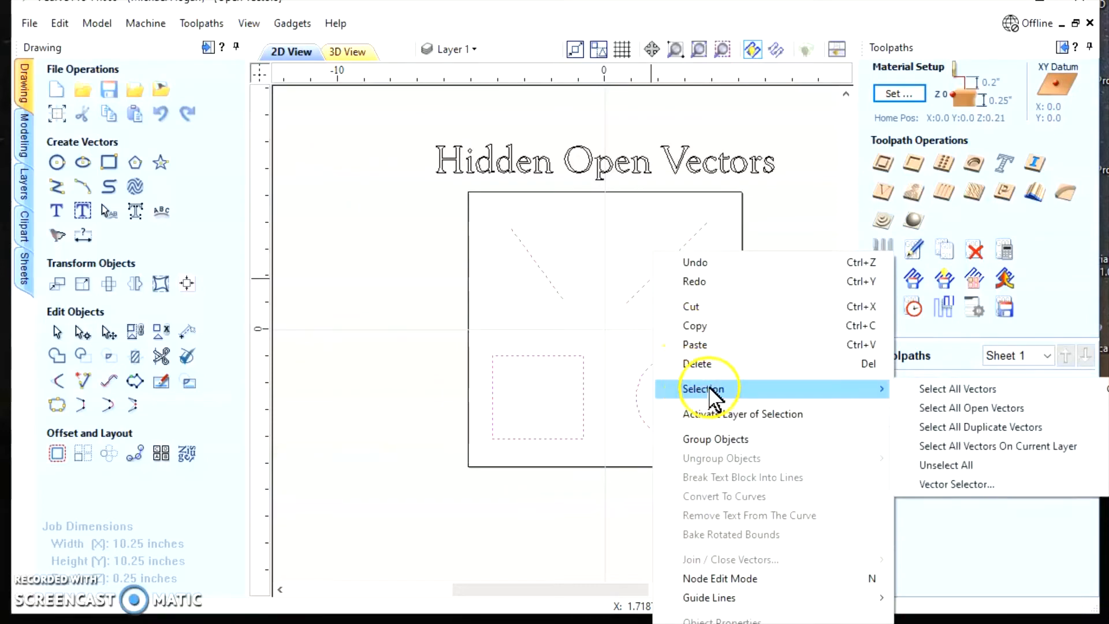
pyautogui.click(956, 409)
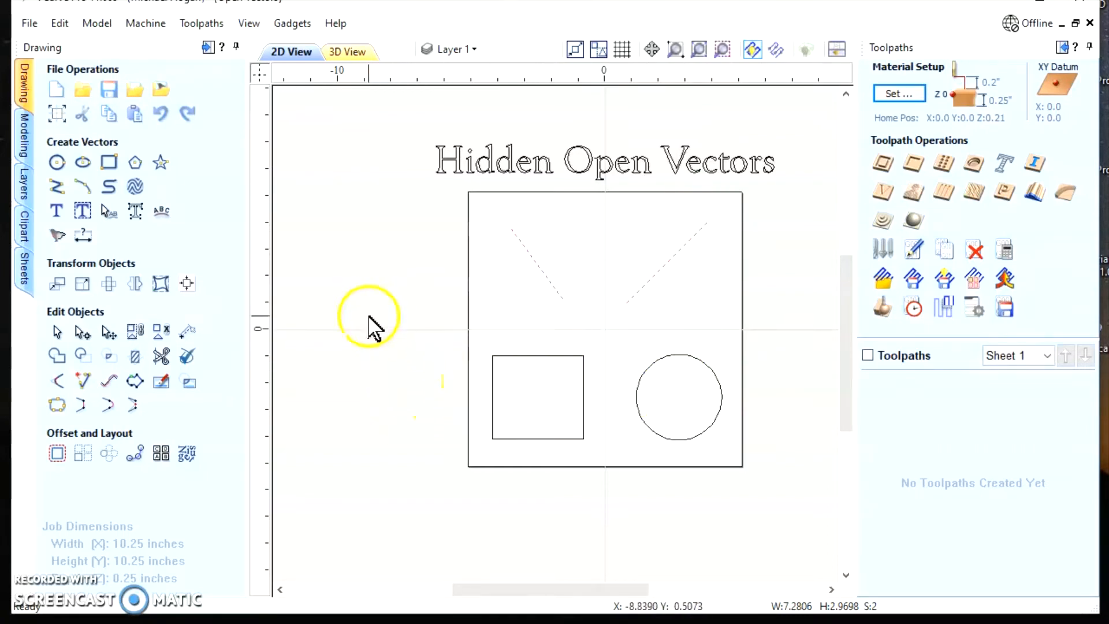
# Check the closed and open counts in Join Vectors for the two lines and for all shapes together, without joining
pyautogui.click(56, 404)
pyautogui.moveTo(372, 184); pyautogui.dragTo(740, 471)
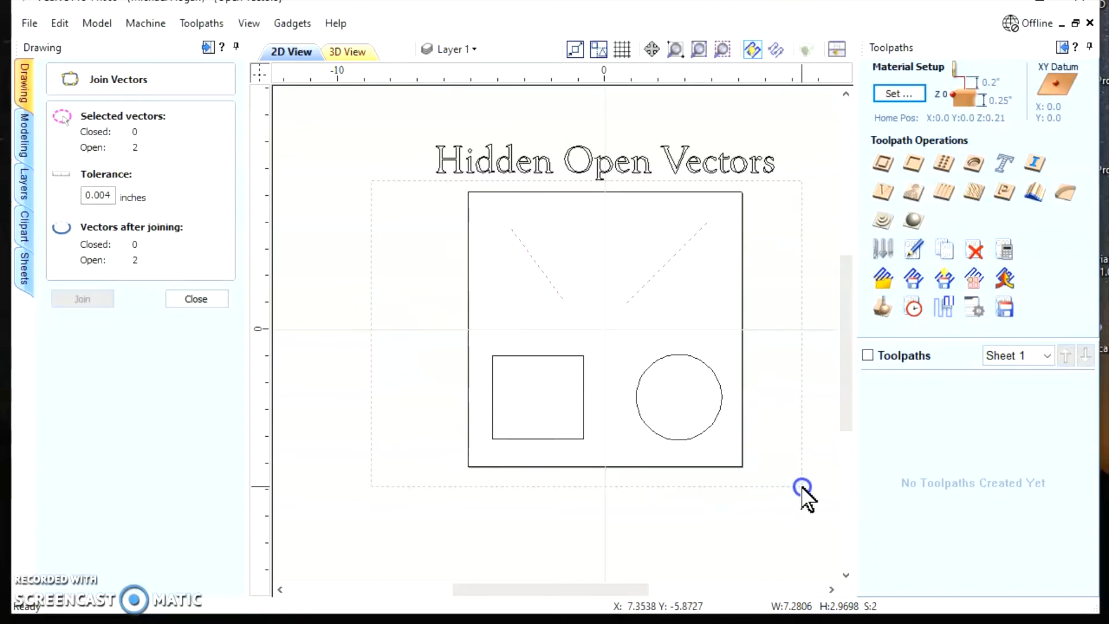
pyautogui.moveTo(803, 490); pyautogui.dragTo(804, 489)
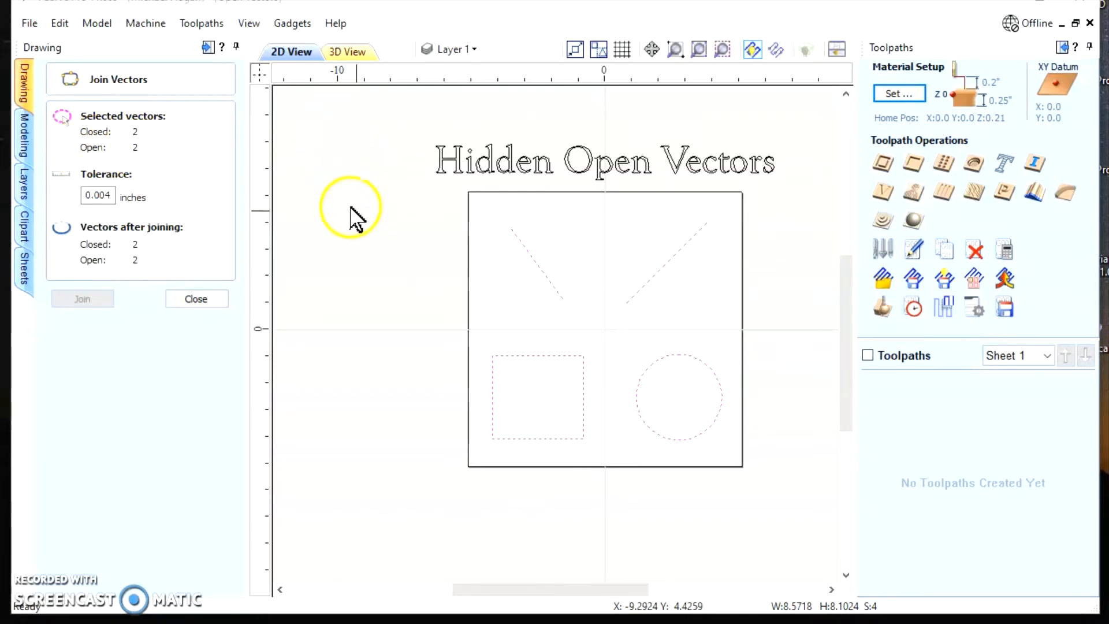
pyautogui.scroll(-2, 350, 205)
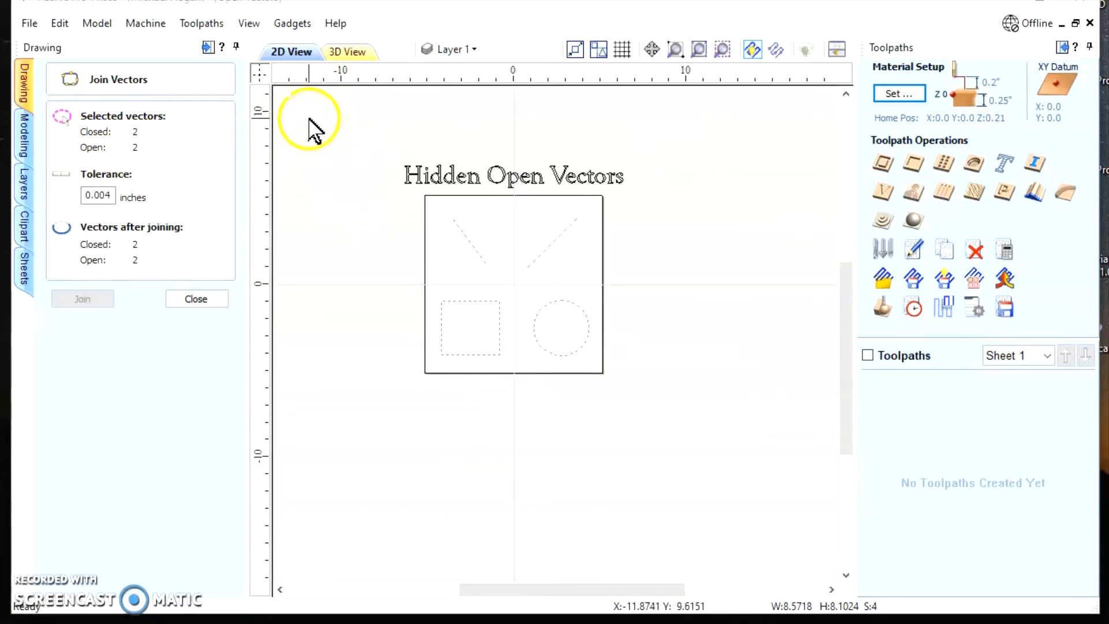
pyautogui.moveTo(309, 118); pyautogui.dragTo(749, 483)
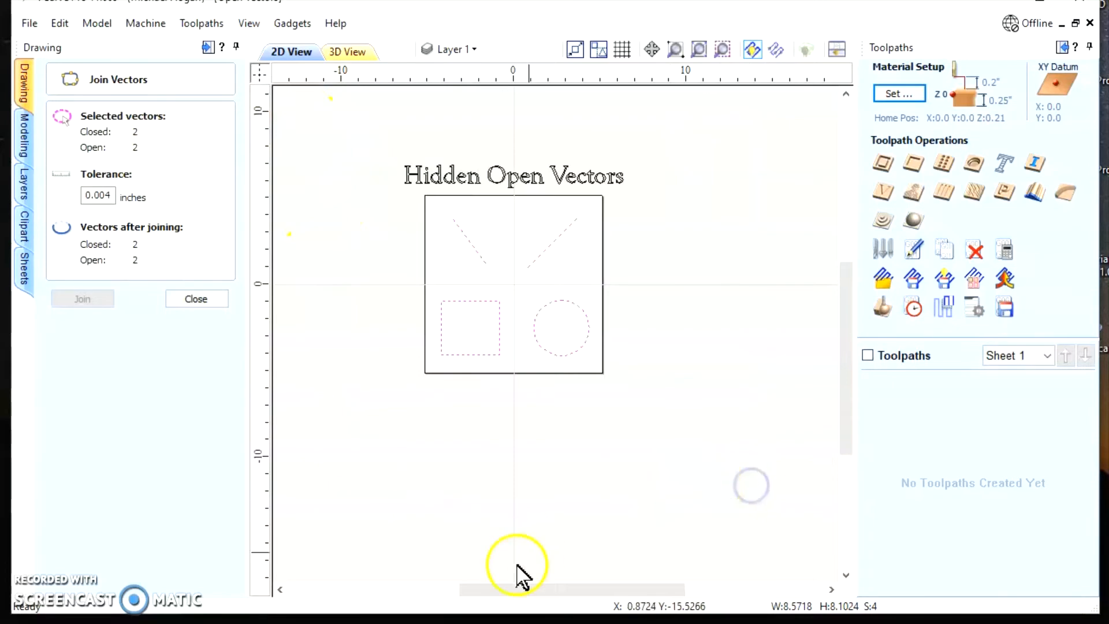
pyautogui.click(212, 301)
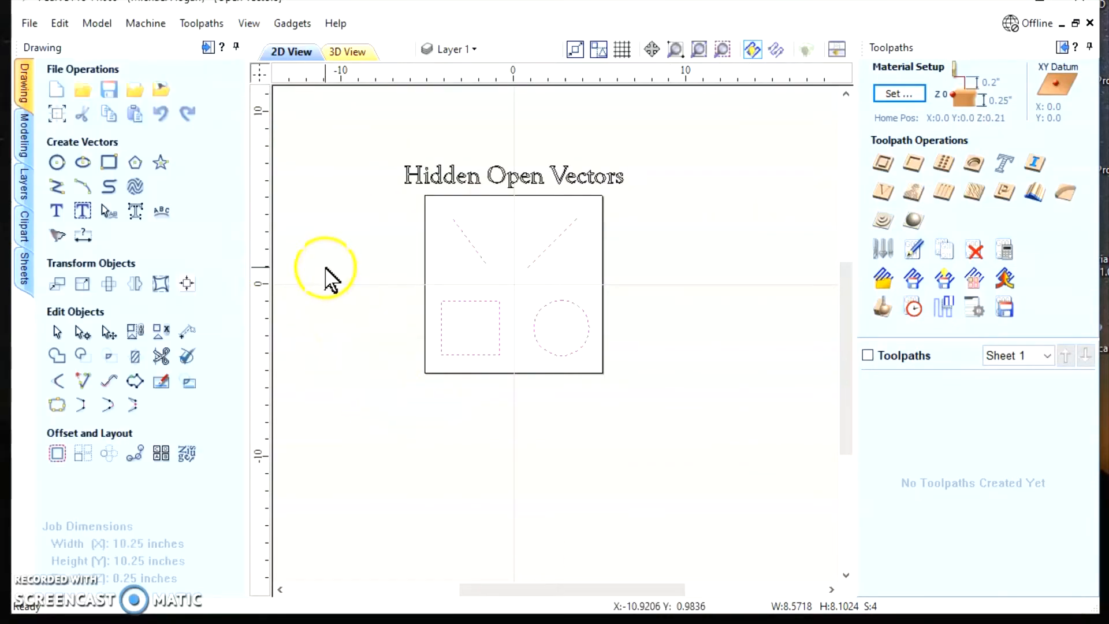
# Examine the empty areas inside and around the job for any remaining stray vectors
pyautogui.scroll(4, 324, 278)
pyautogui.scroll(-3, 341, 284)
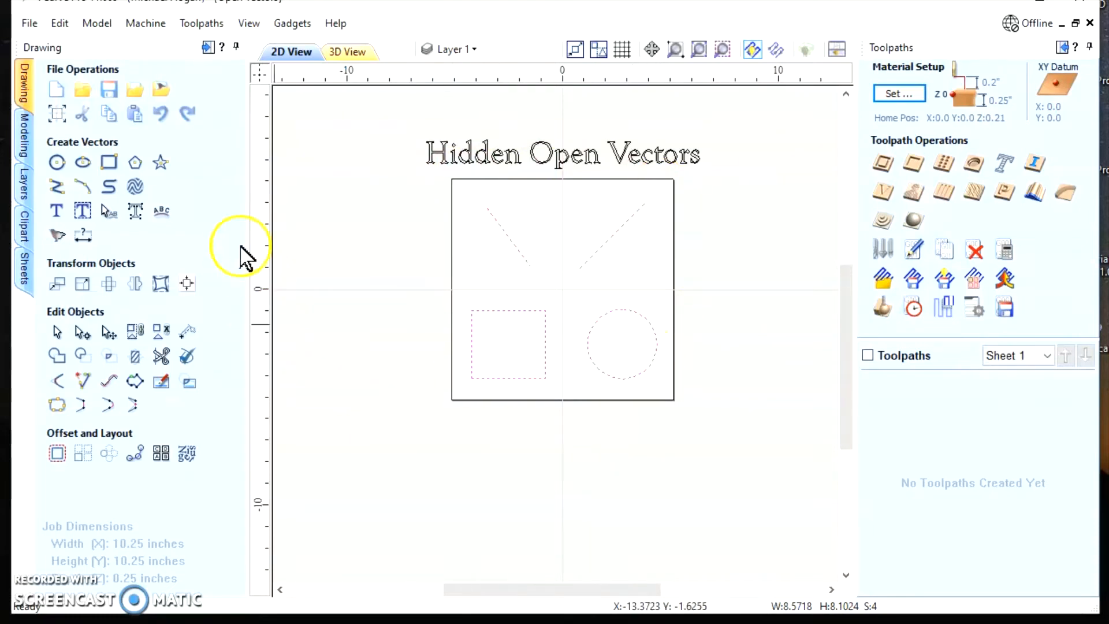
pyautogui.scroll(-1, 635, 151)
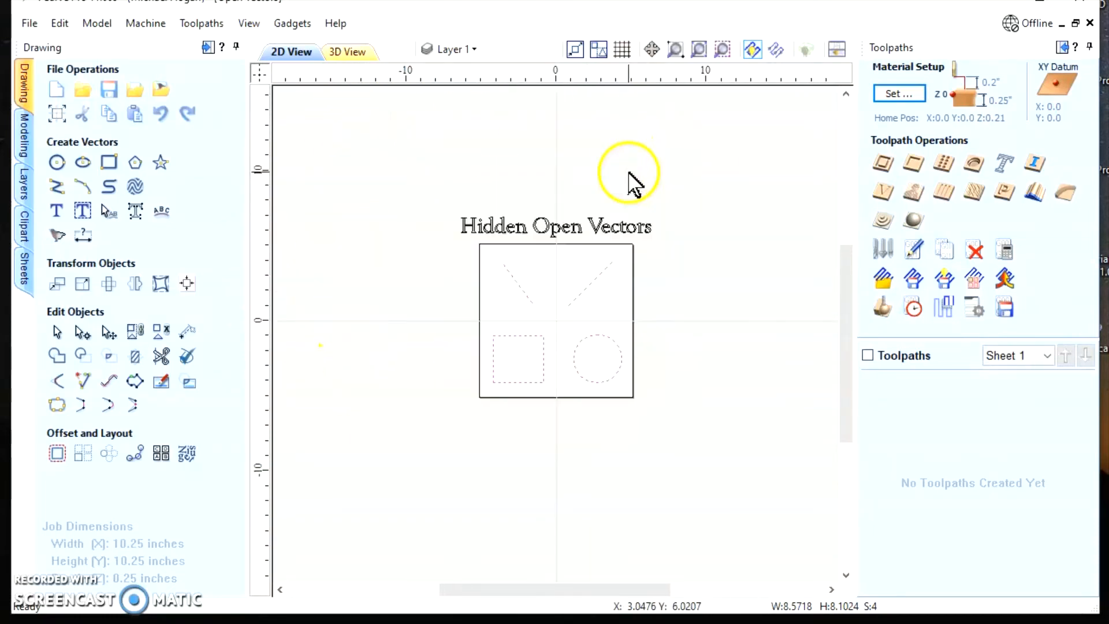
pyautogui.scroll(3, 440, 205)
pyautogui.scroll(-3, 439, 180)
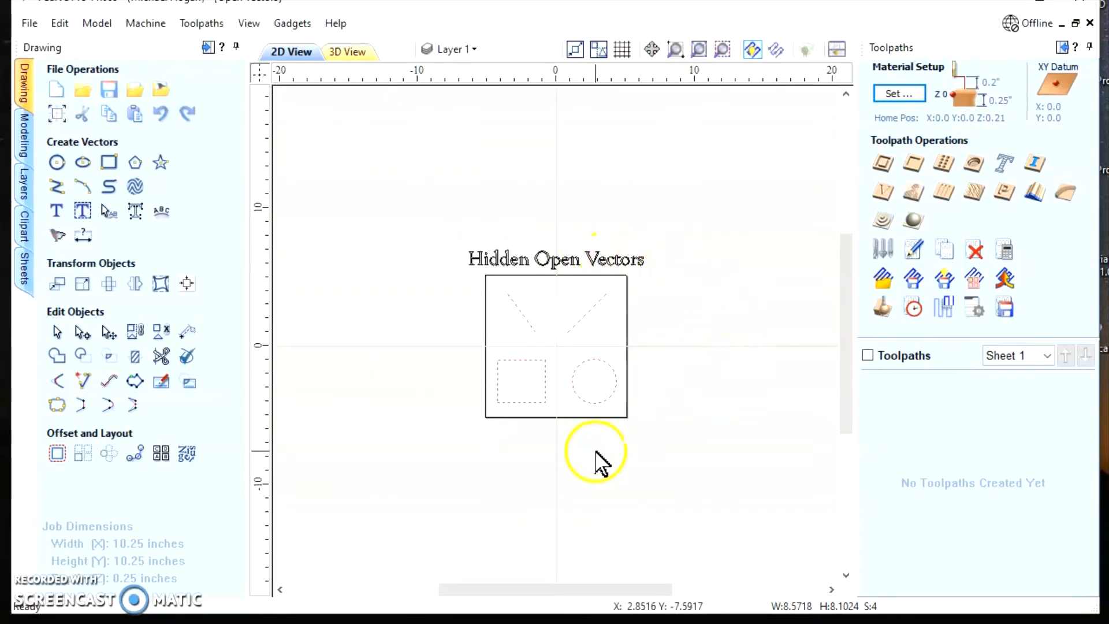
pyautogui.scroll(5, 577, 408)
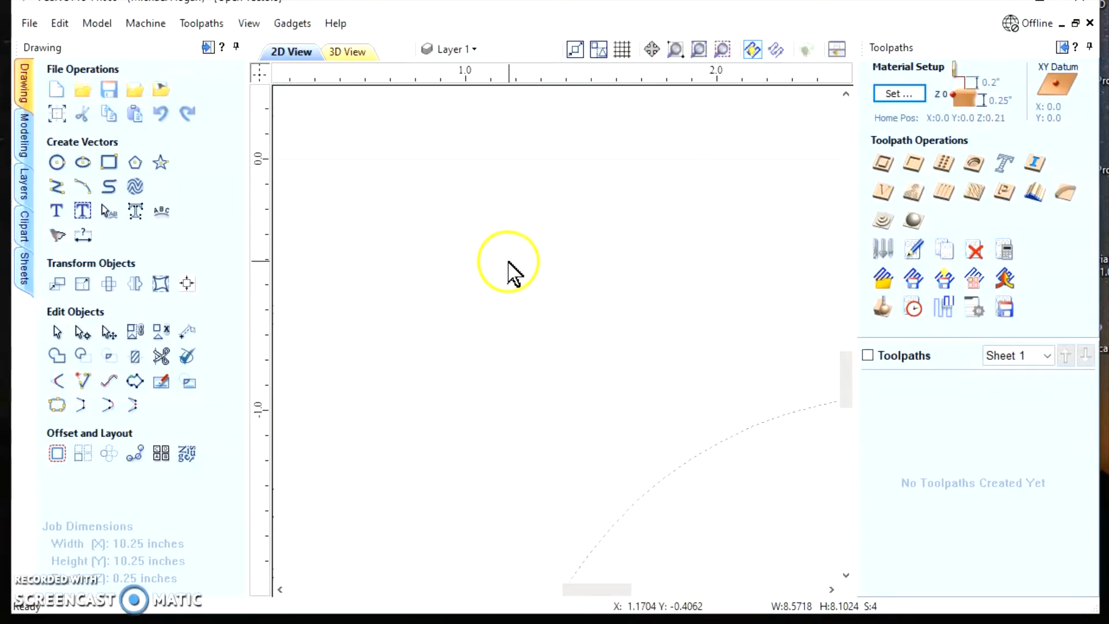
pyautogui.scroll(3, 509, 271)
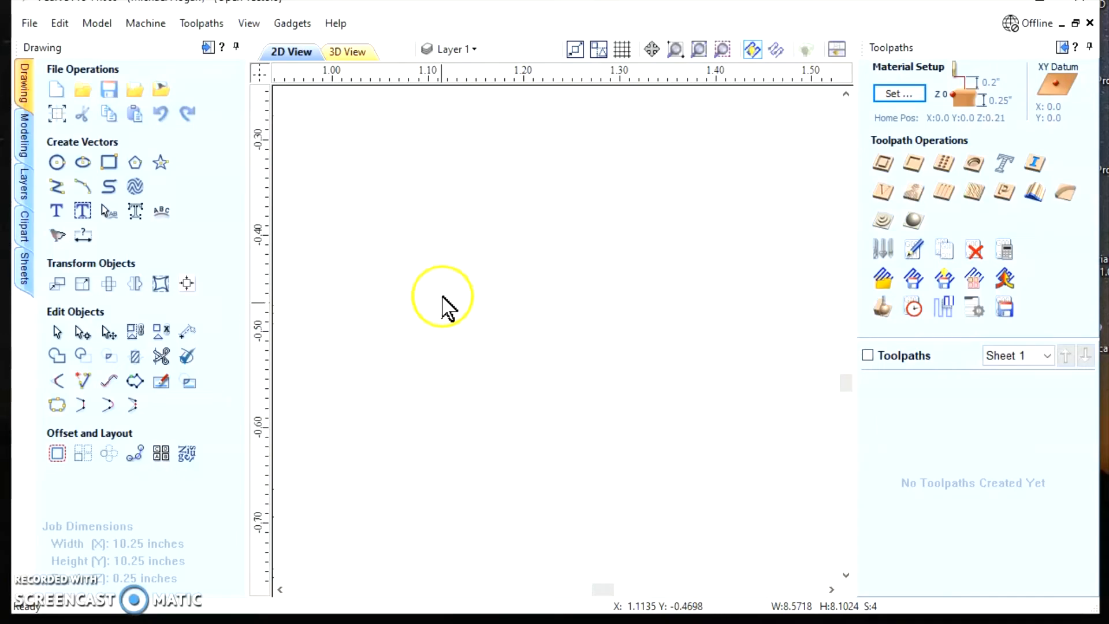
pyautogui.scroll(-10, 479, 303)
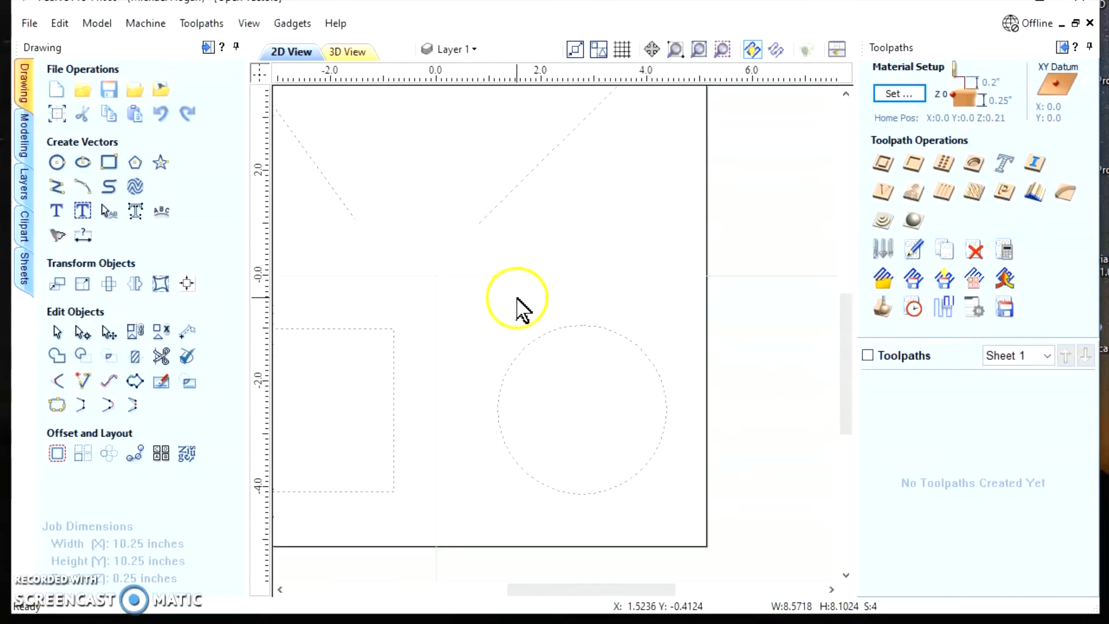
pyautogui.scroll(-6, 517, 306)
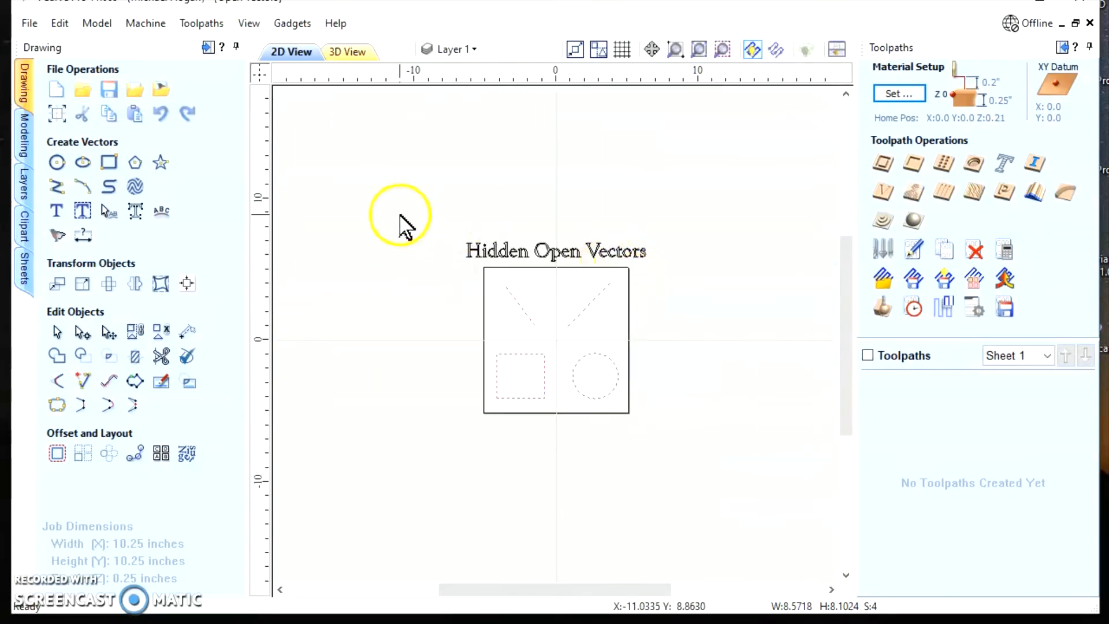
# Select the title text together with all the shapes, and narrow the selection to all open vectors
pyautogui.moveTo(346, 162); pyautogui.dragTo(797, 526)
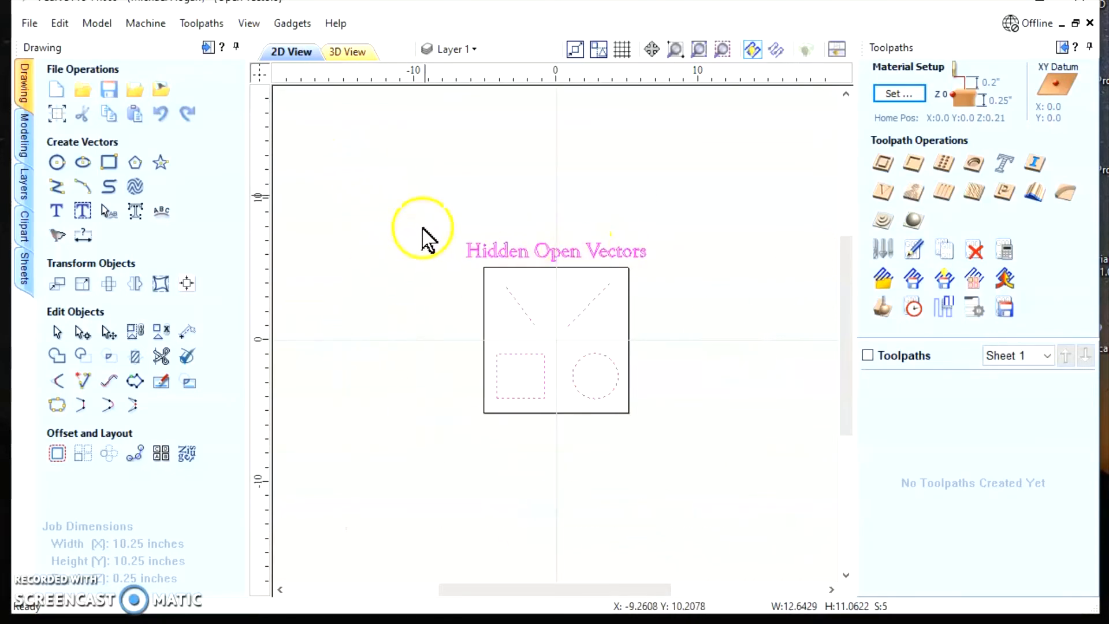
pyautogui.rightClick(503, 247)
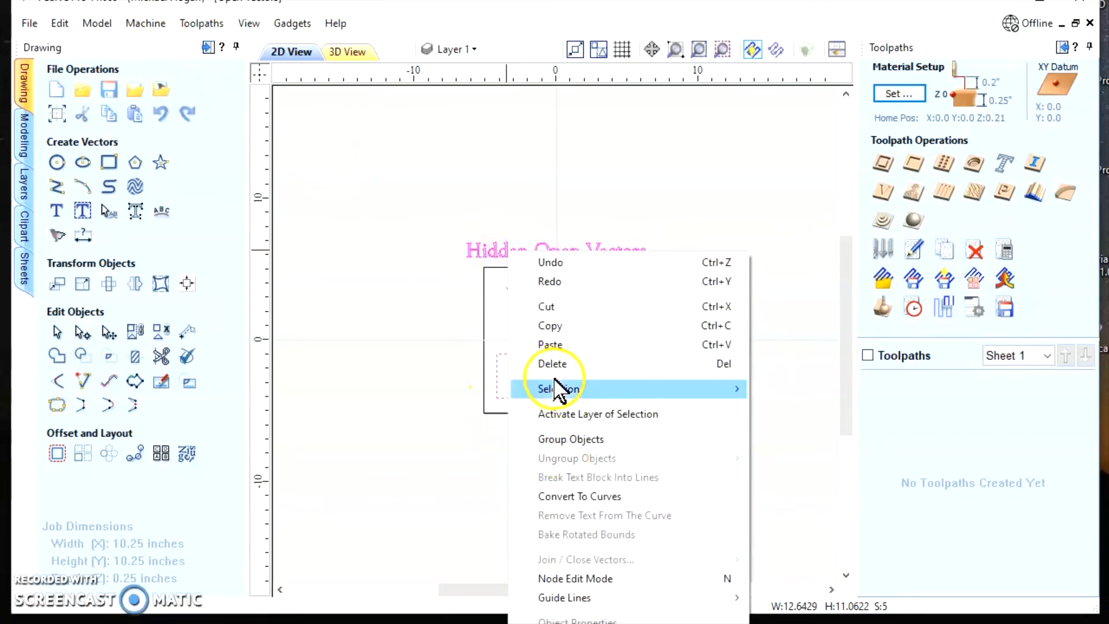
pyautogui.moveTo(711, 397)
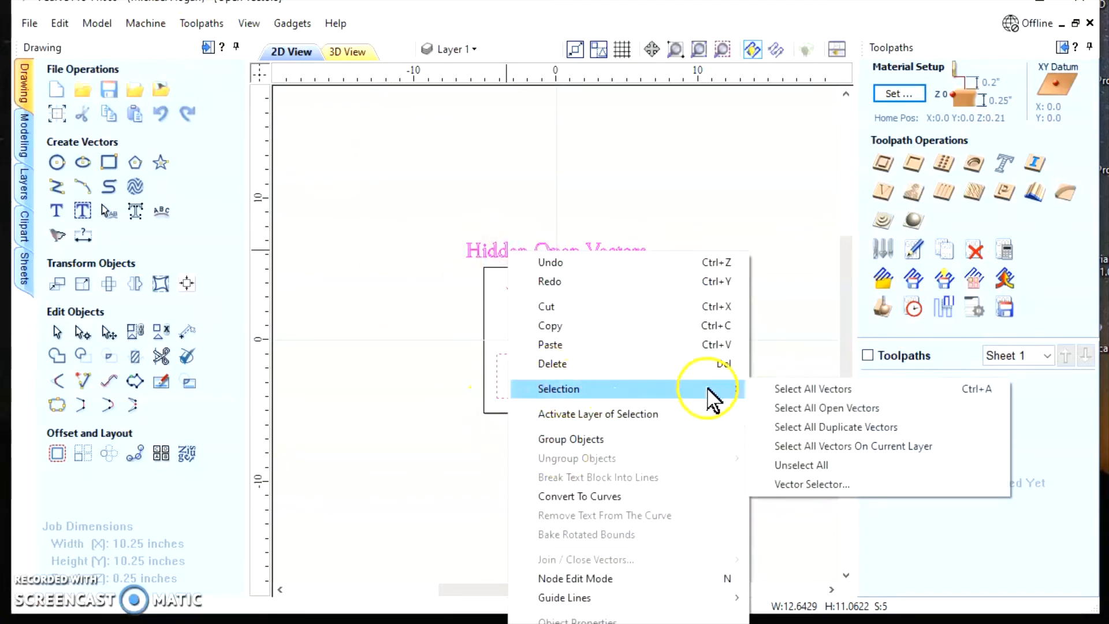
pyautogui.click(838, 408)
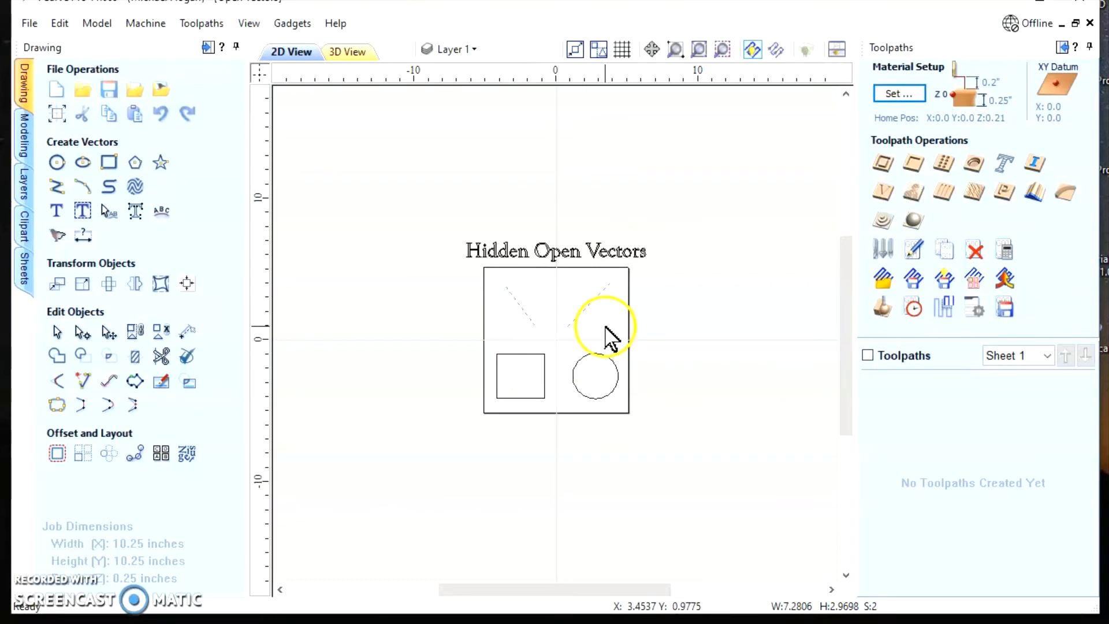
pyautogui.scroll(1, 606, 332)
pyautogui.scroll(2, 606, 335)
pyautogui.scroll(-1, 555, 364)
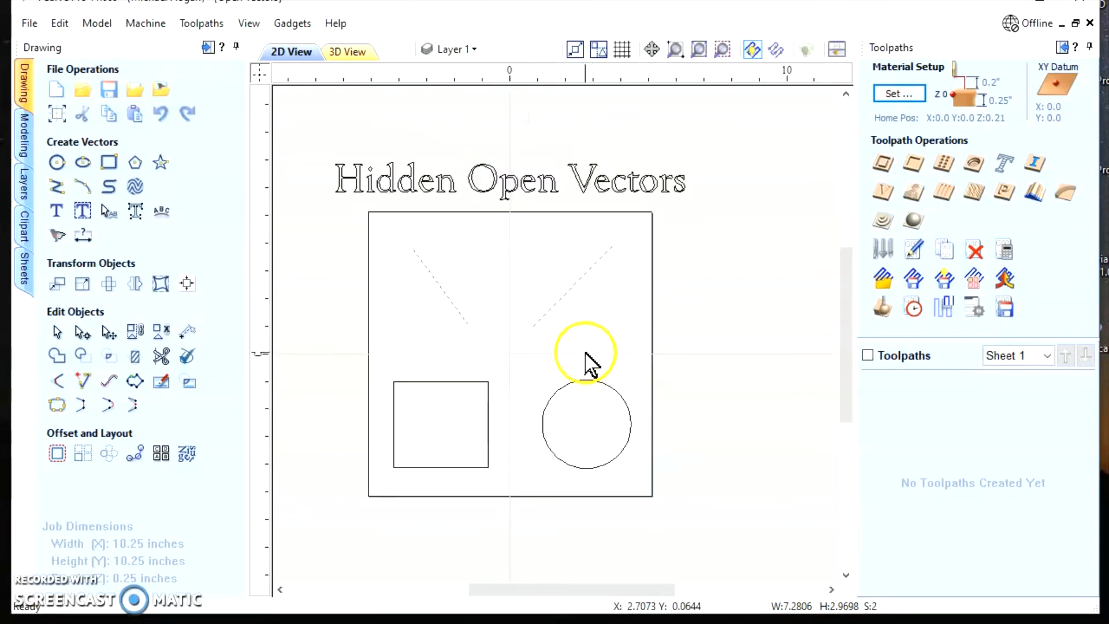
# Check the closed and open counts of the two diagonal lines in Join Vectors, and leave without joining
pyautogui.click(56, 406)
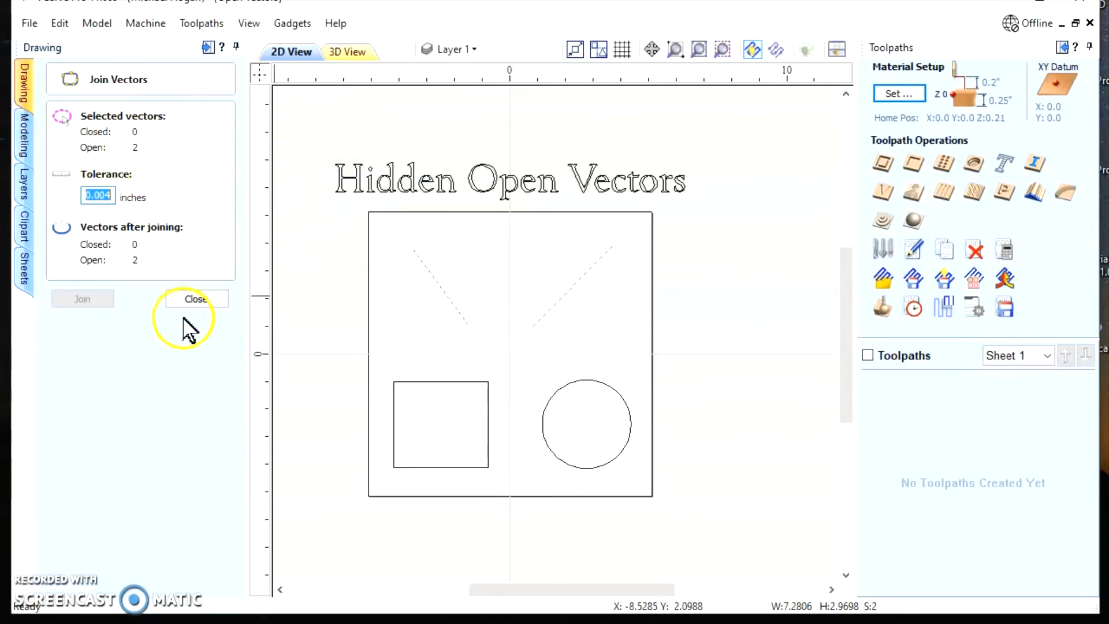
pyautogui.click(197, 299)
pyautogui.click(56, 455)
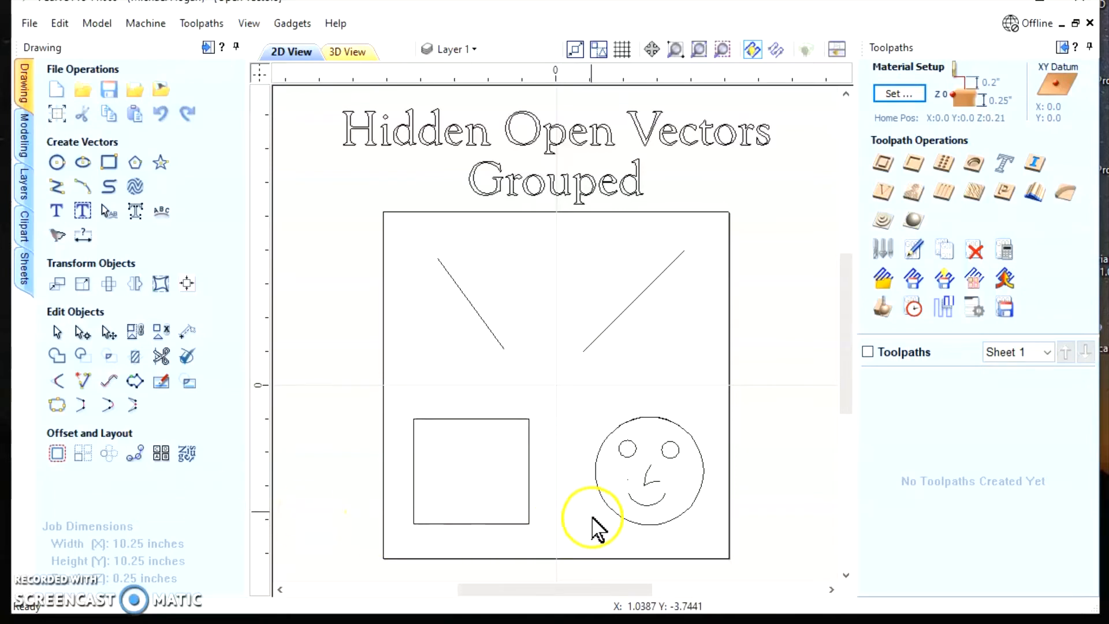
# Select the lines, rectangle and grouped smiley face together, and narrow the selection to all open vectors
pyautogui.click(597, 488)
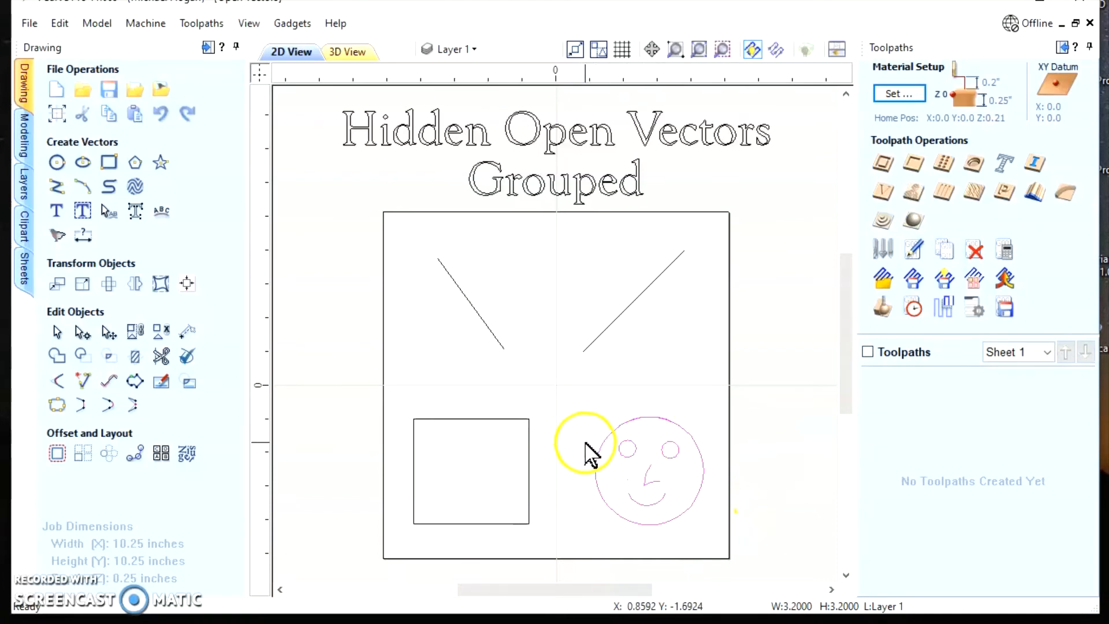
pyautogui.moveTo(336, 181); pyautogui.dragTo(743, 609)
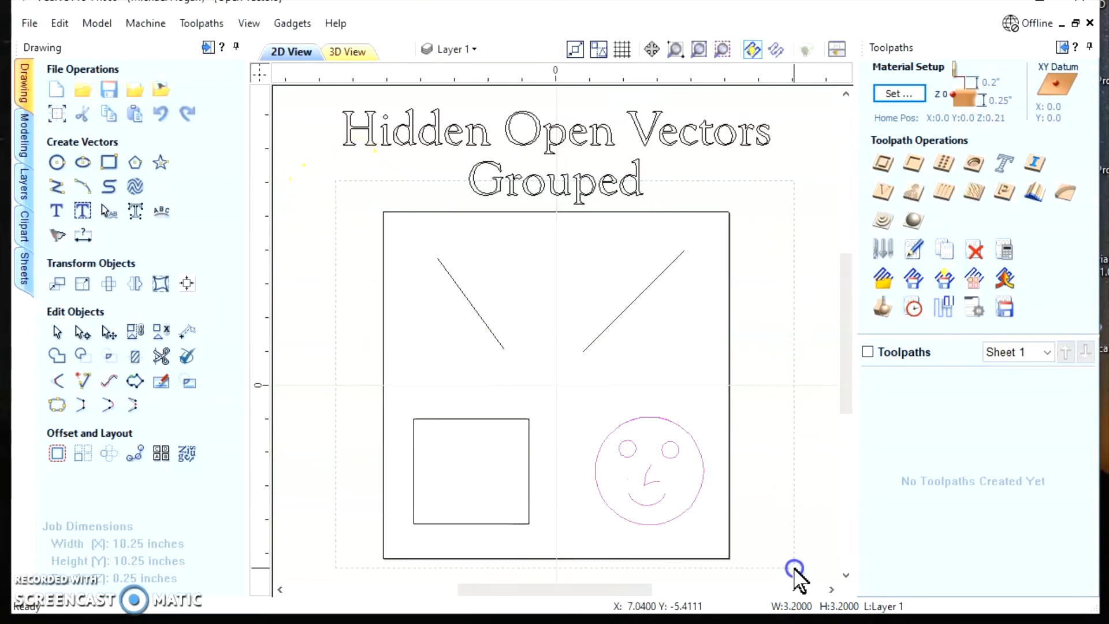
pyautogui.moveTo(795, 570); pyautogui.dragTo(793, 569)
pyautogui.rightClick(623, 307)
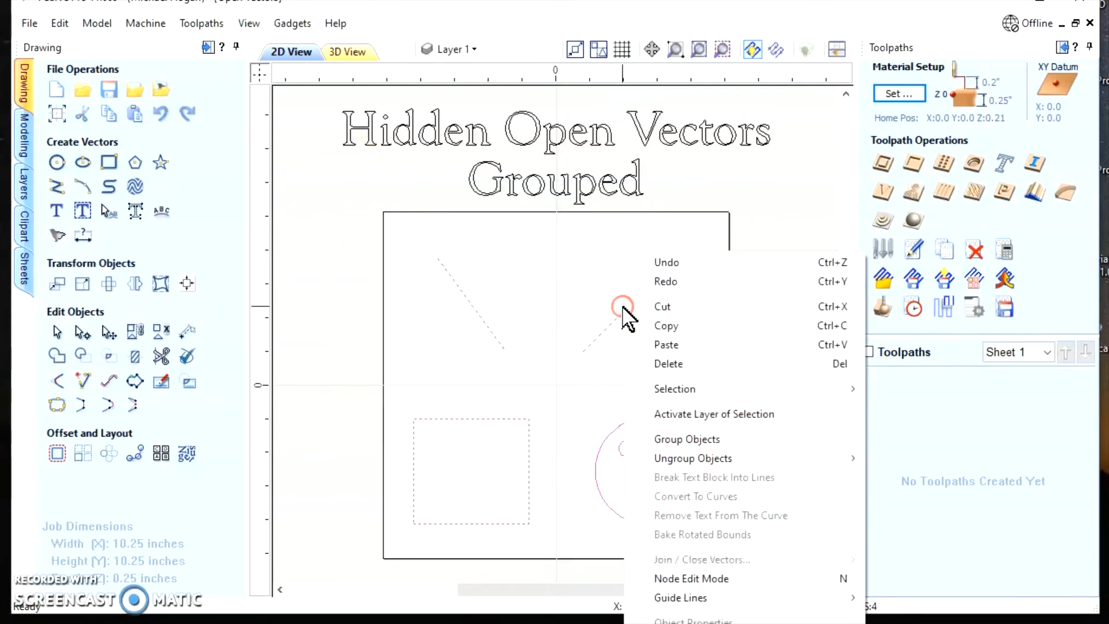
pyautogui.moveTo(681, 389)
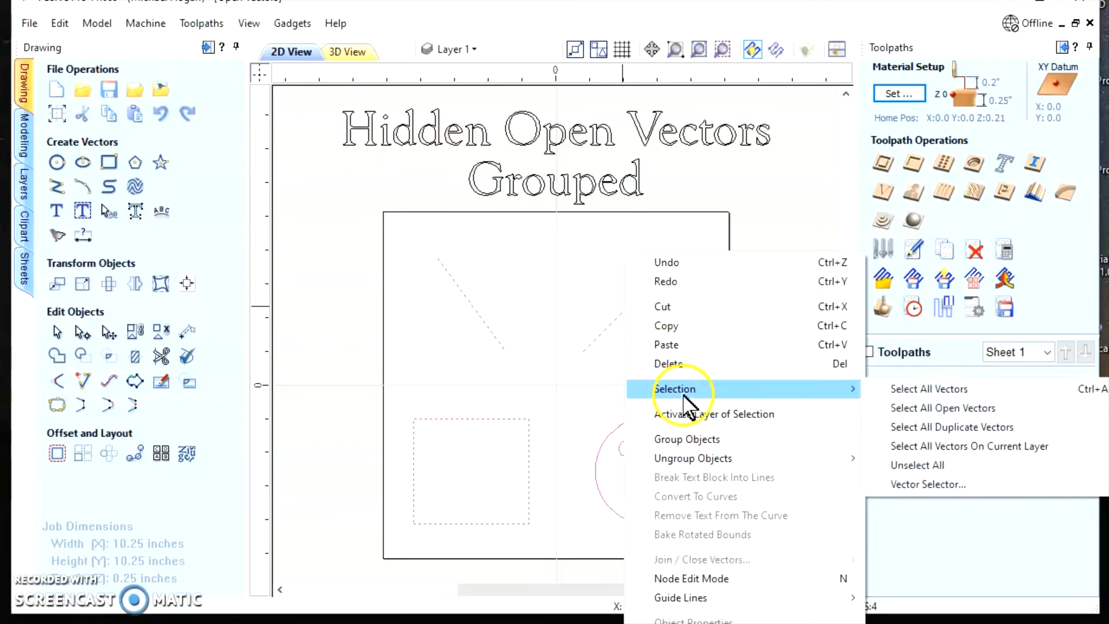
pyautogui.click(927, 408)
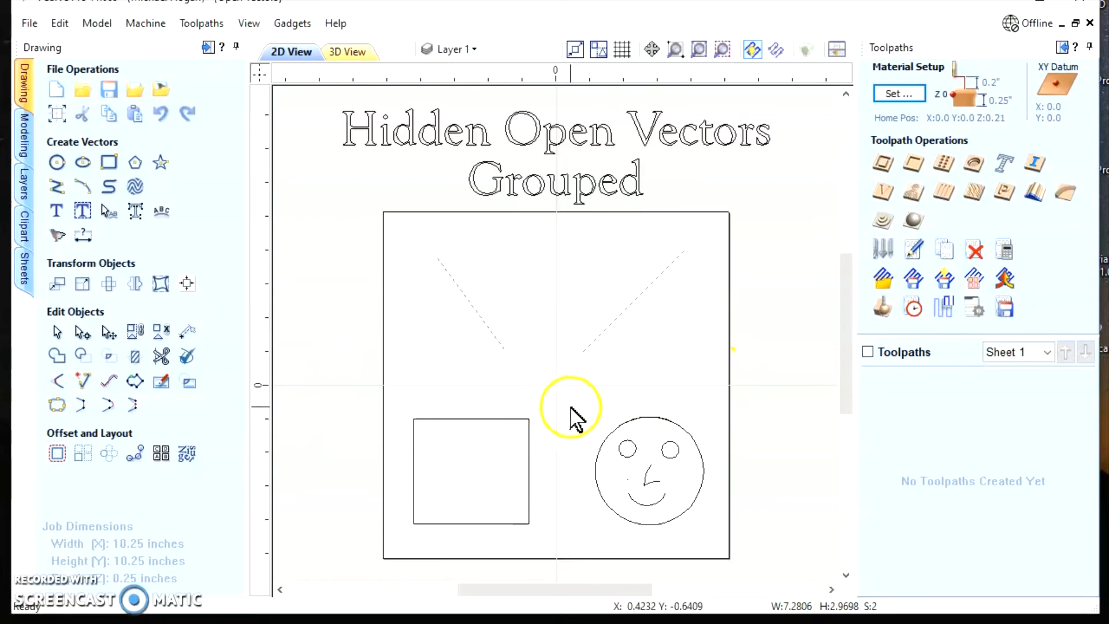
pyautogui.scroll(10, 570, 416)
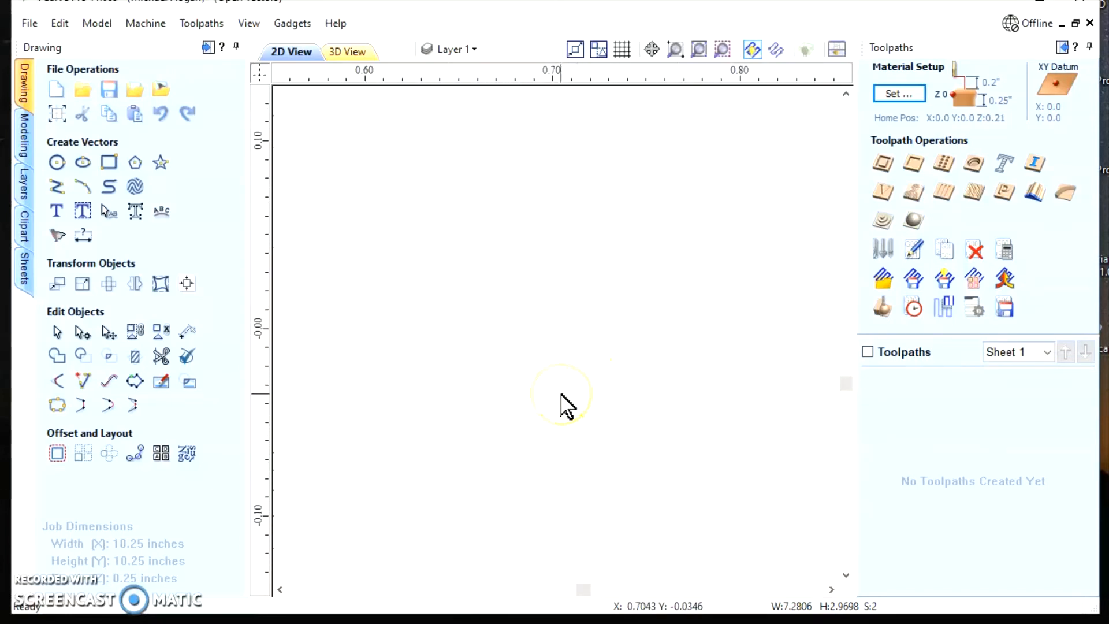
pyautogui.scroll(-10, 561, 394)
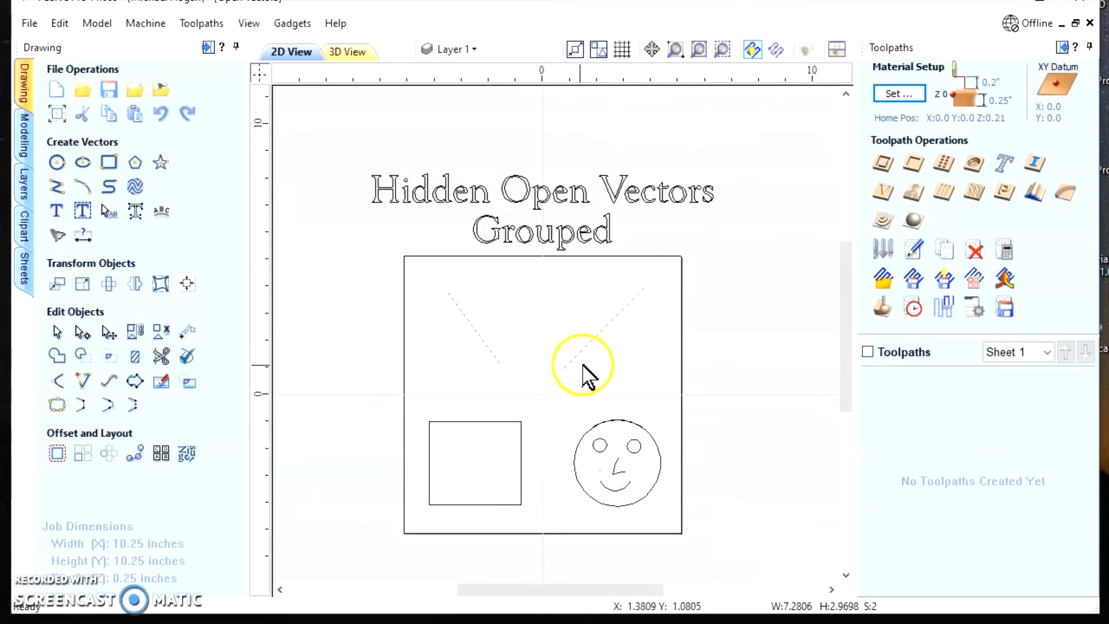
# Ungroup the smiley face, and narrow a selection of the lines, rectangle and face to all open vectors
pyautogui.click(611, 419)
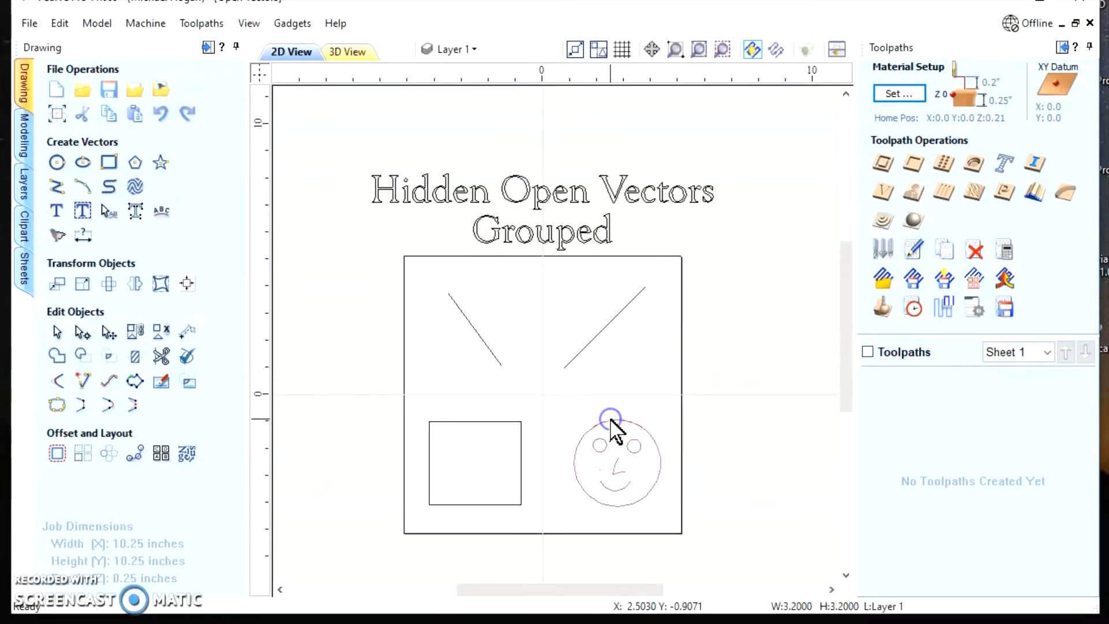
pyautogui.click(160, 332)
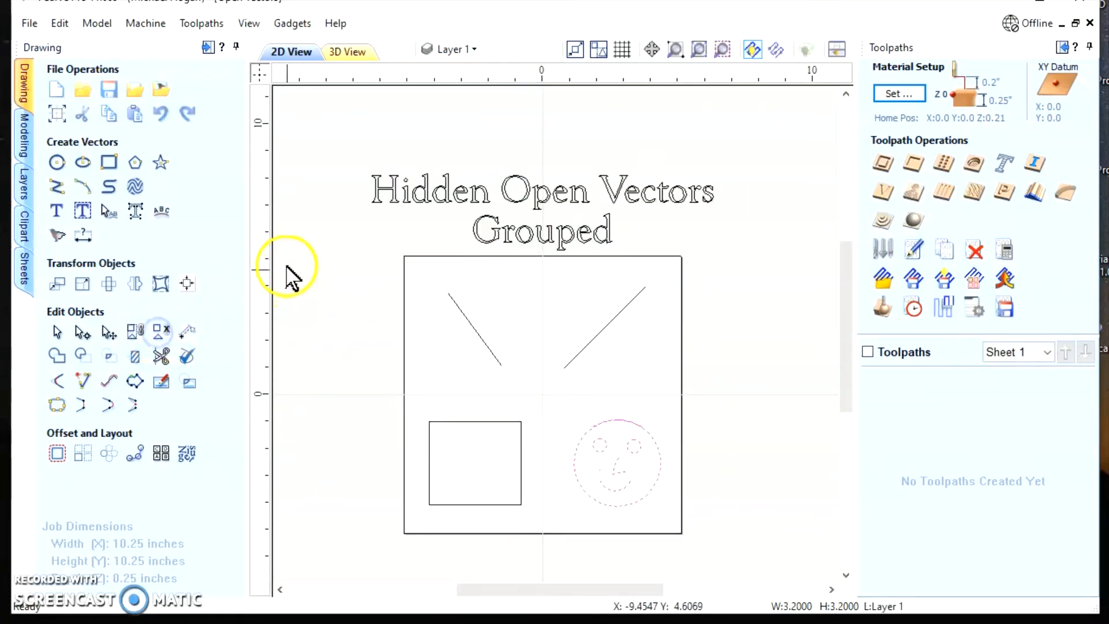
pyautogui.moveTo(597, 455); pyautogui.dragTo(724, 548)
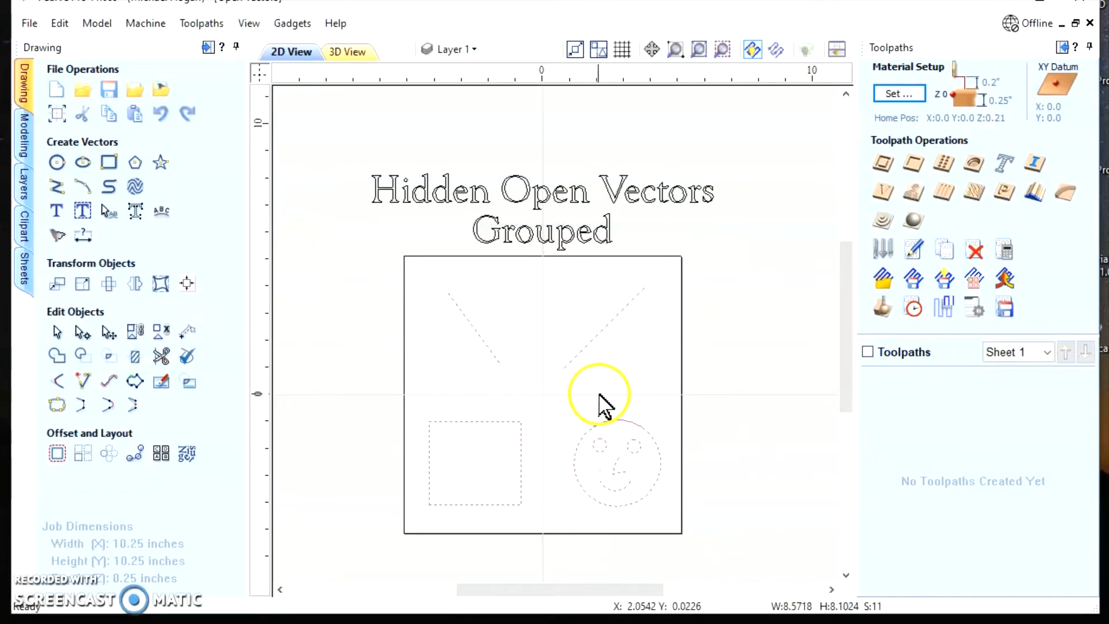
pyautogui.rightClick(601, 341)
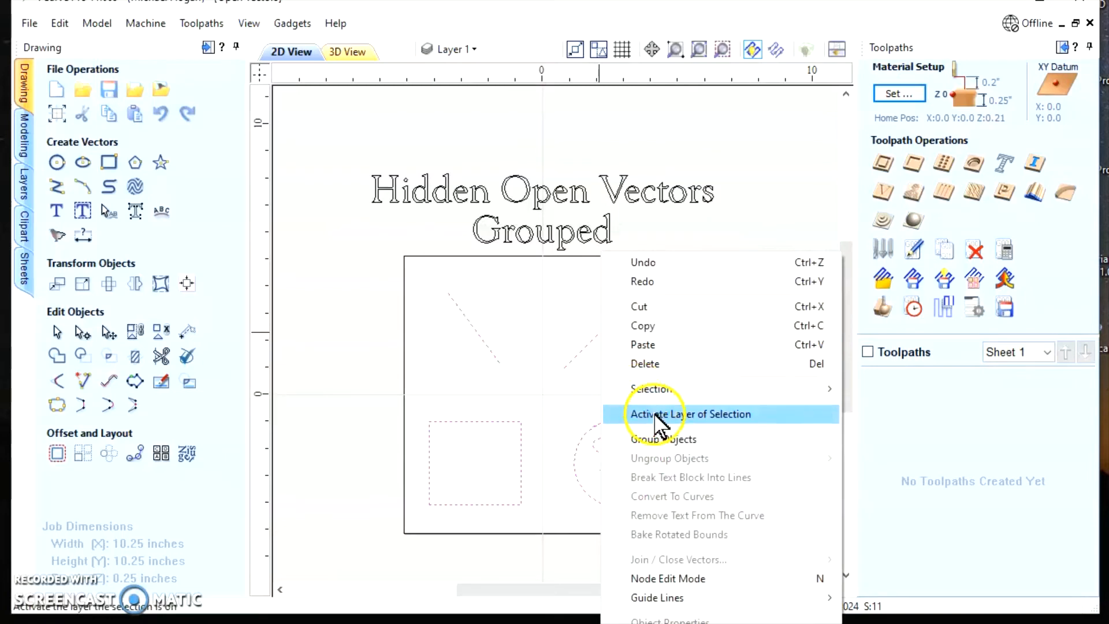
pyautogui.moveTo(656, 391)
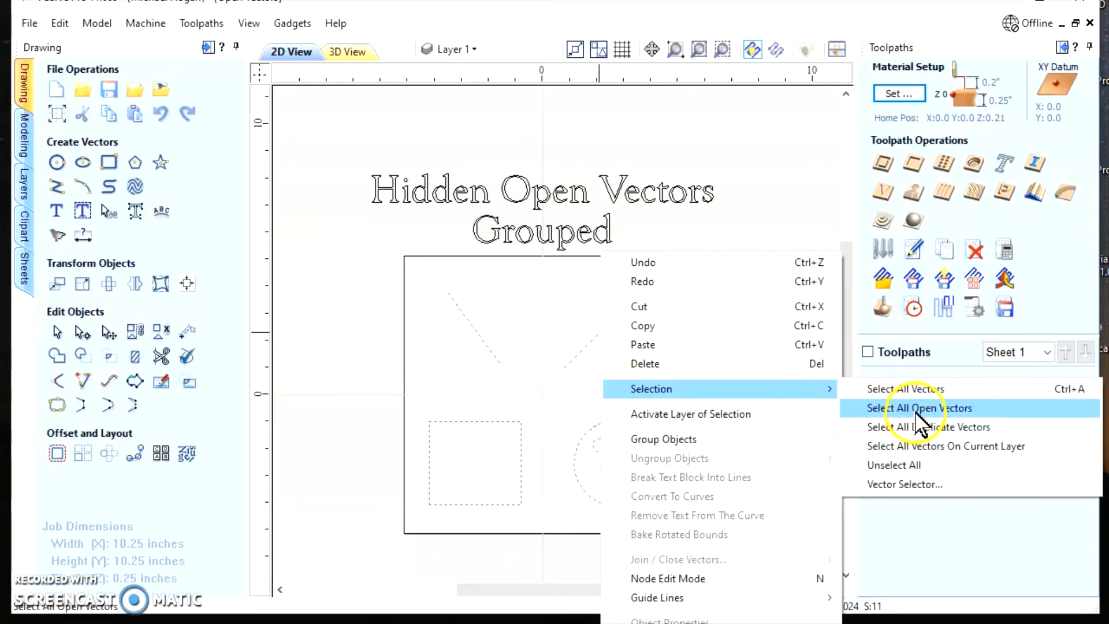
pyautogui.click(890, 408)
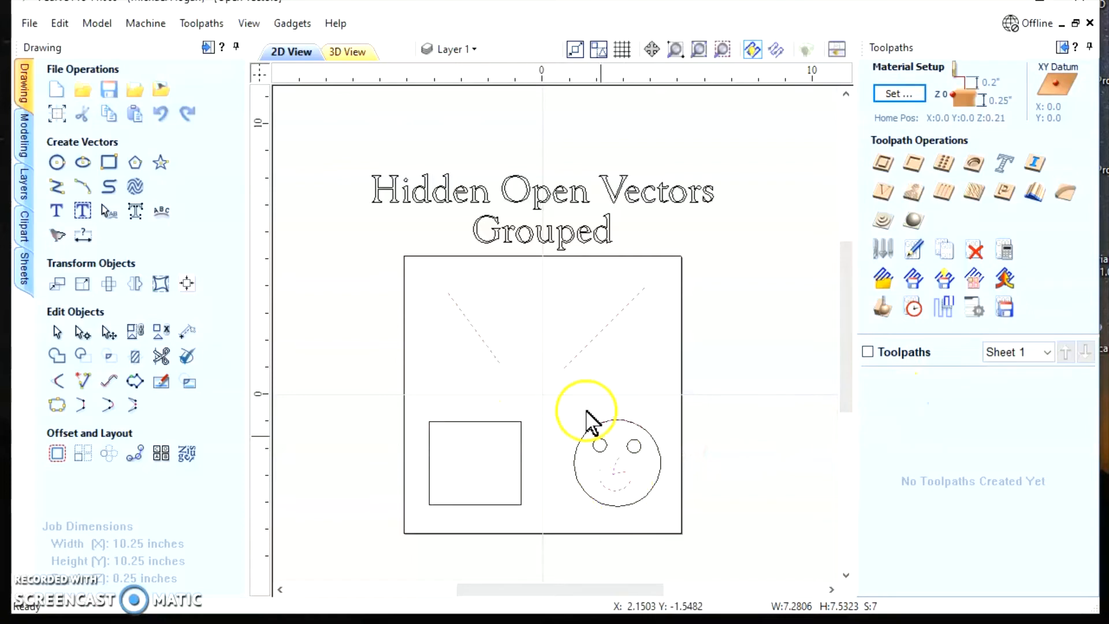
# Examine the smiley face closely for selected open vectors, including any tiny stray line beside the nose
pyautogui.scroll(5, 616, 520)
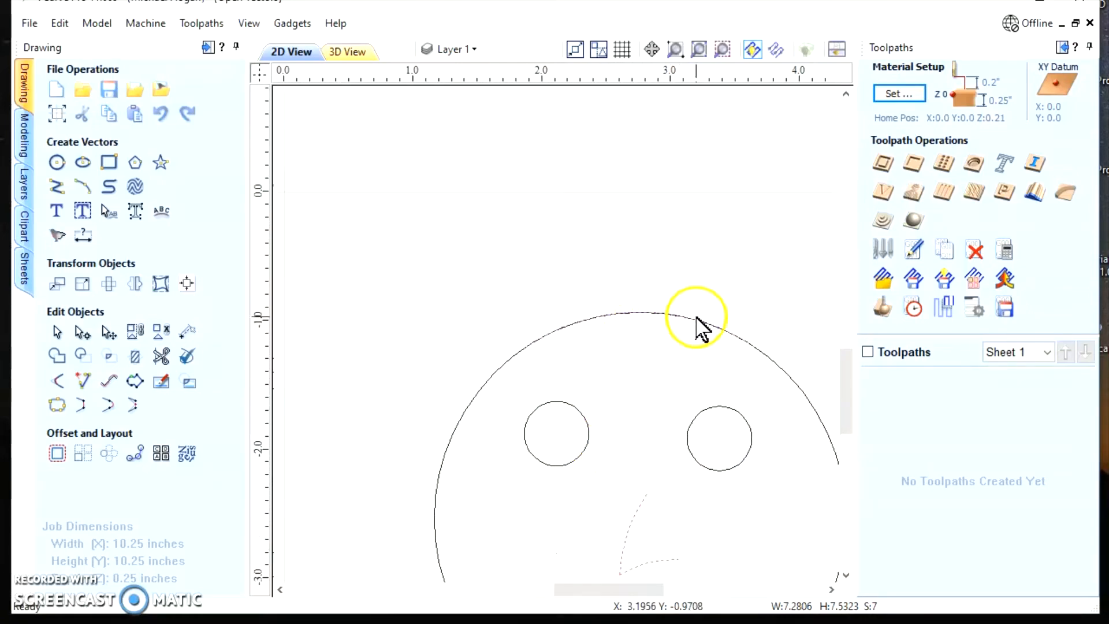
pyautogui.scroll(-2, 635, 427)
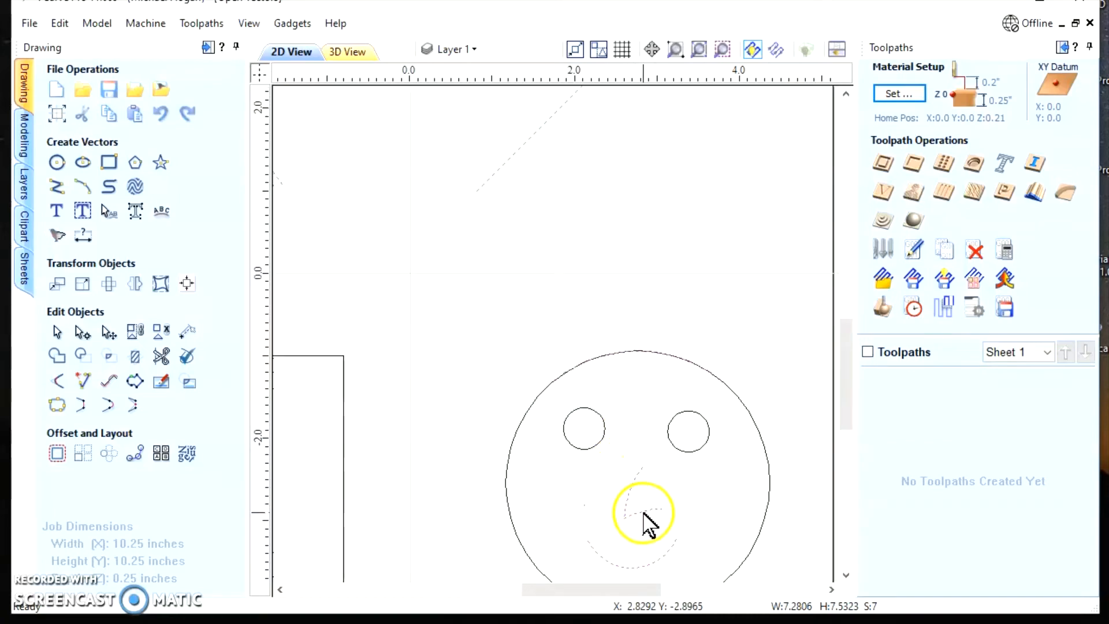
pyautogui.scroll(6, 612, 555)
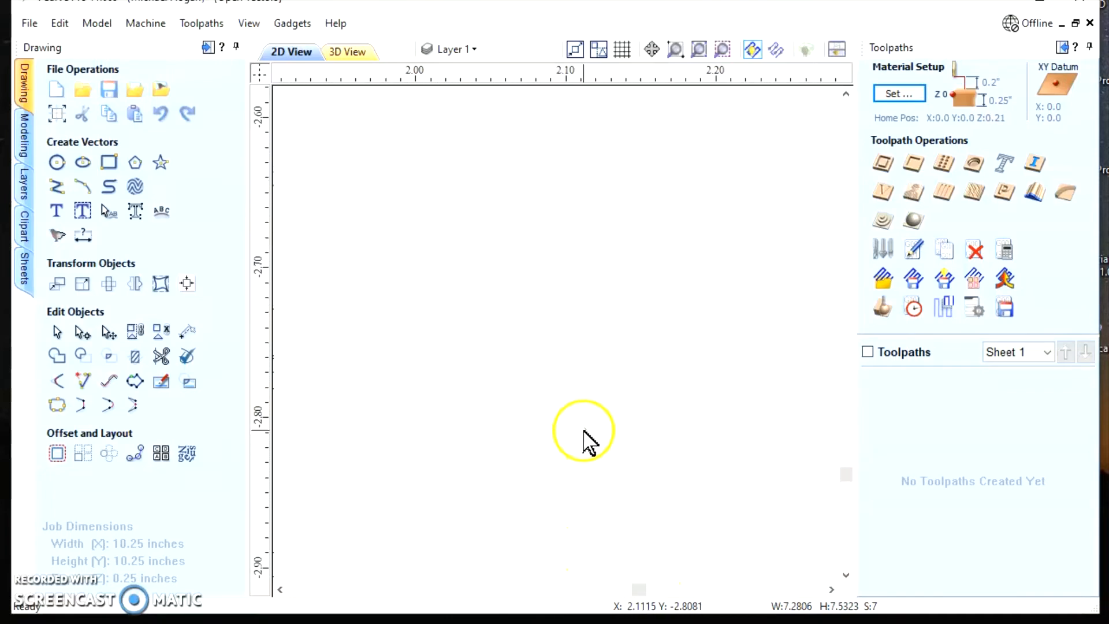
pyautogui.scroll(5, 585, 438)
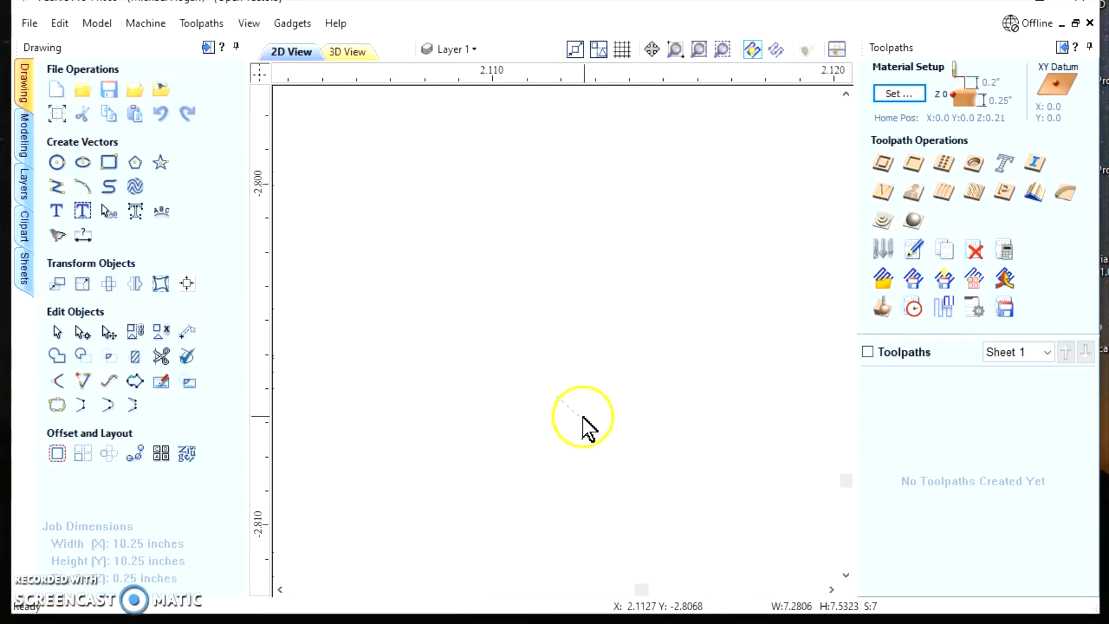
pyautogui.scroll(2, 580, 416)
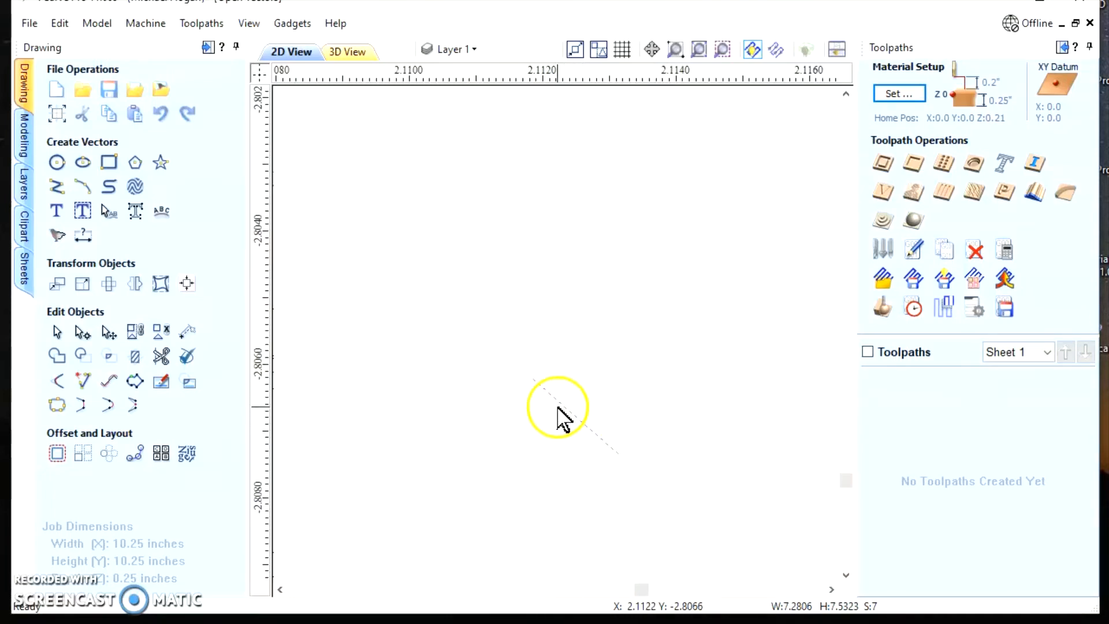
pyautogui.scroll(-7, 558, 409)
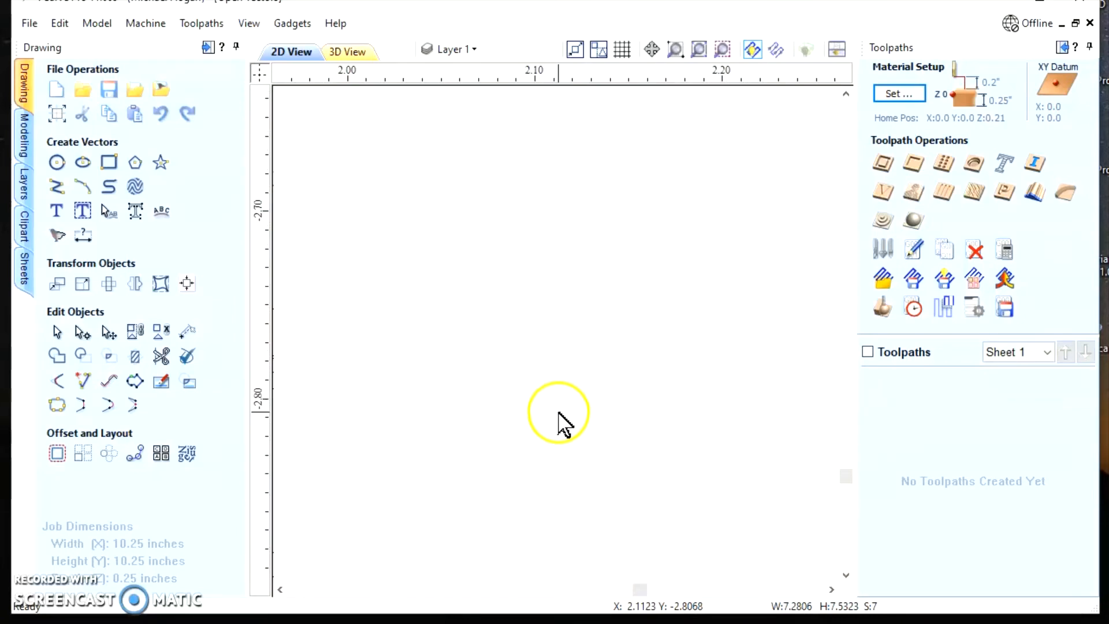
pyautogui.scroll(-8, 559, 415)
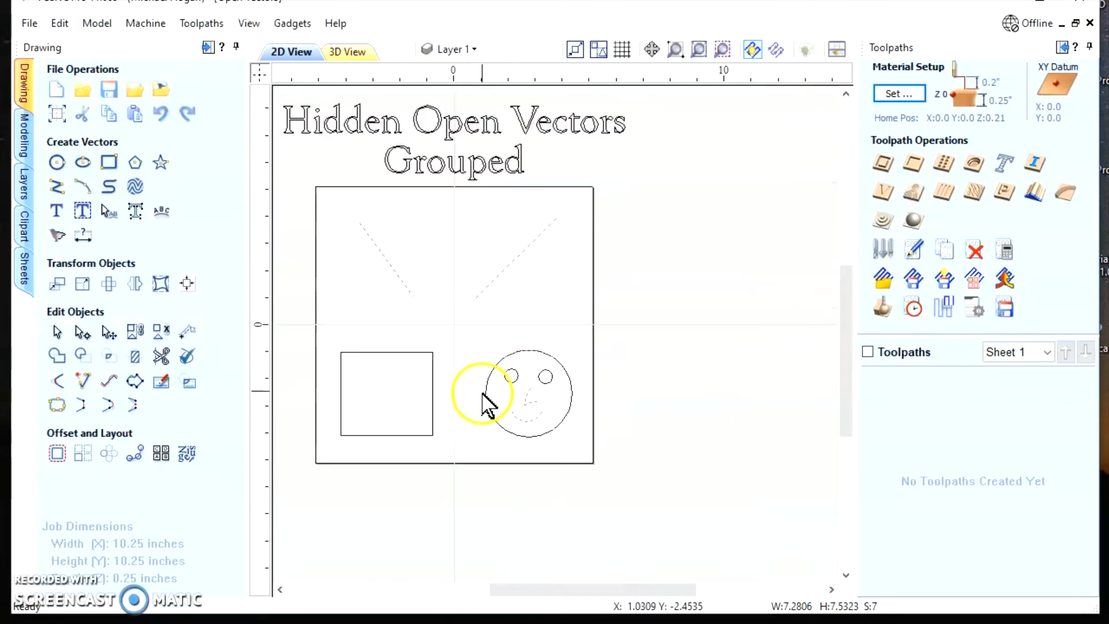
# Clear the open-vector selection and group all parts of the smiley face again
pyautogui.click(470, 327)
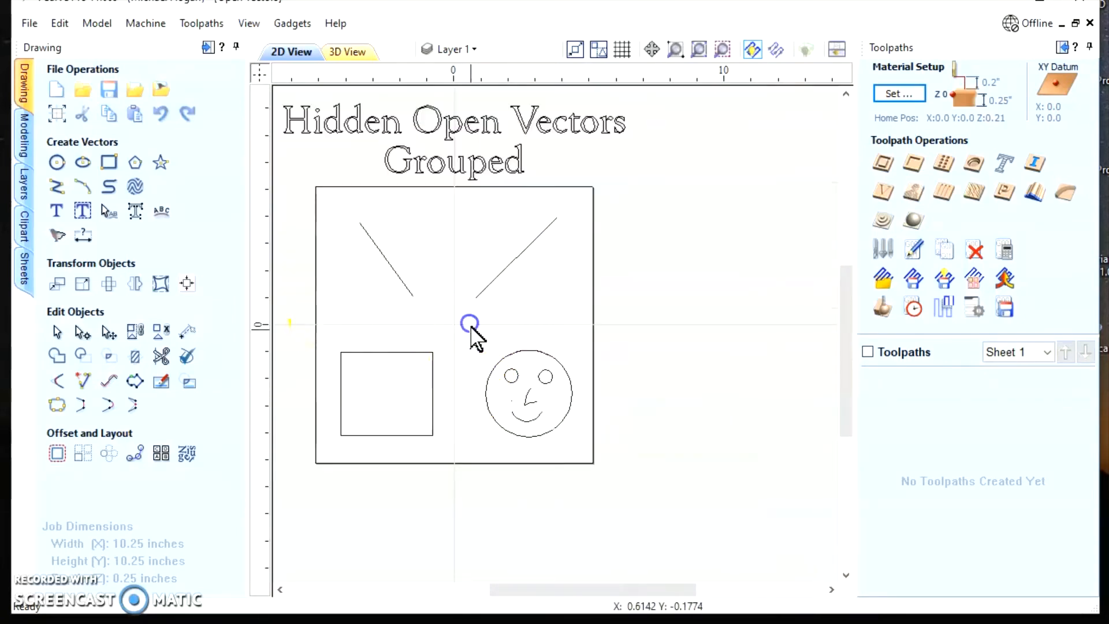
pyautogui.moveTo(585, 458); pyautogui.dragTo(585, 459)
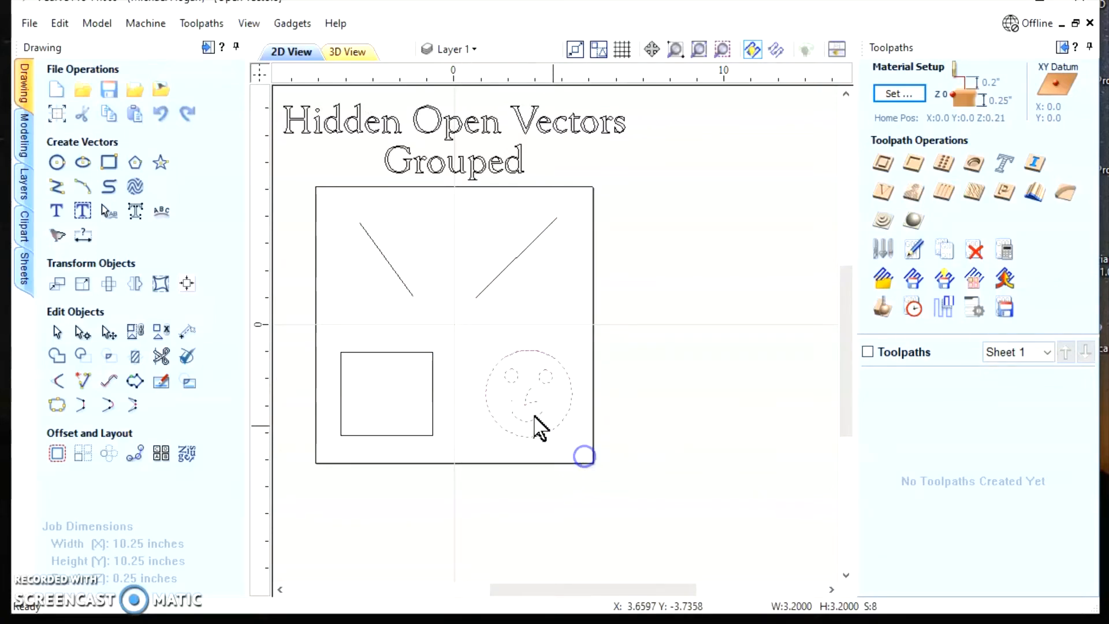
pyautogui.click(135, 333)
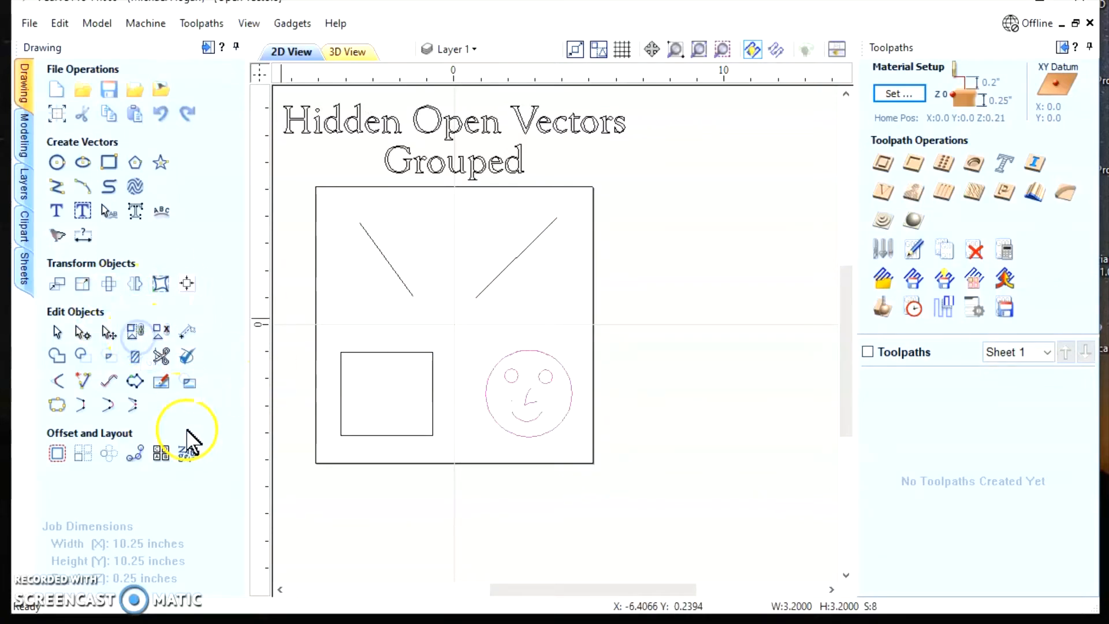
# Check the closed and open counts of the lines, rectangle and grouped face in Join Vectors, and leave without joining
pyautogui.click(56, 407)
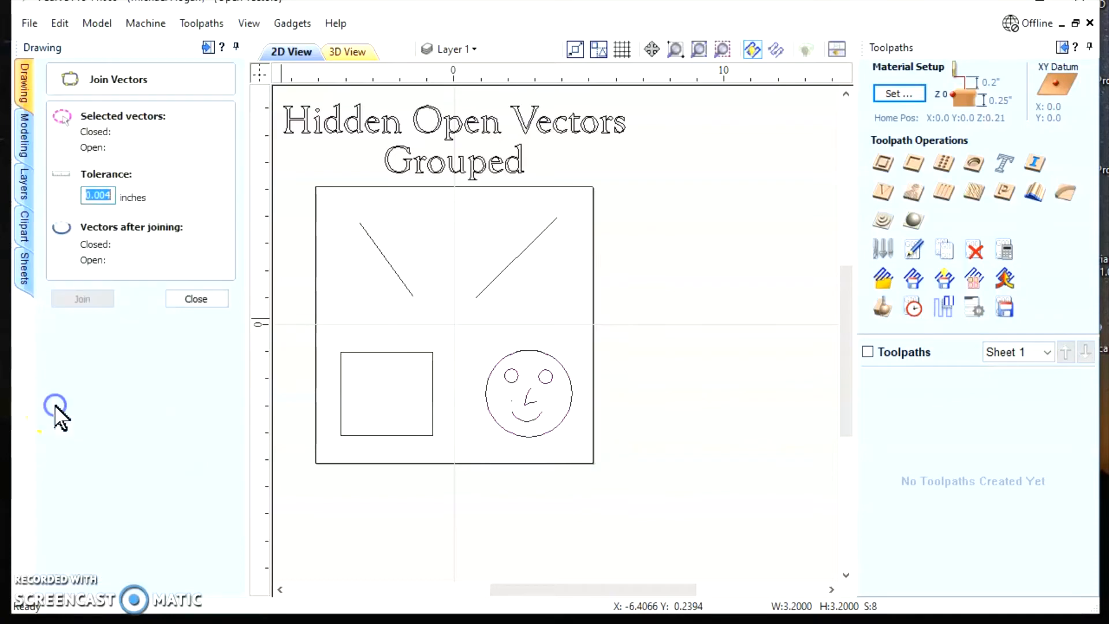
pyautogui.click(302, 171)
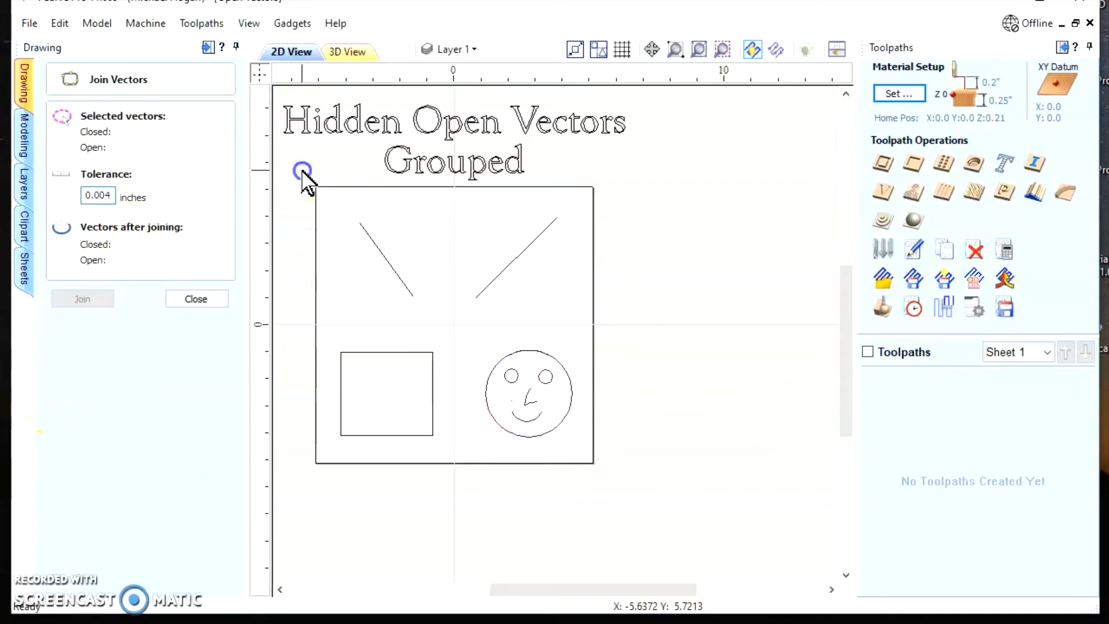
pyautogui.moveTo(652, 506); pyautogui.dragTo(653, 507)
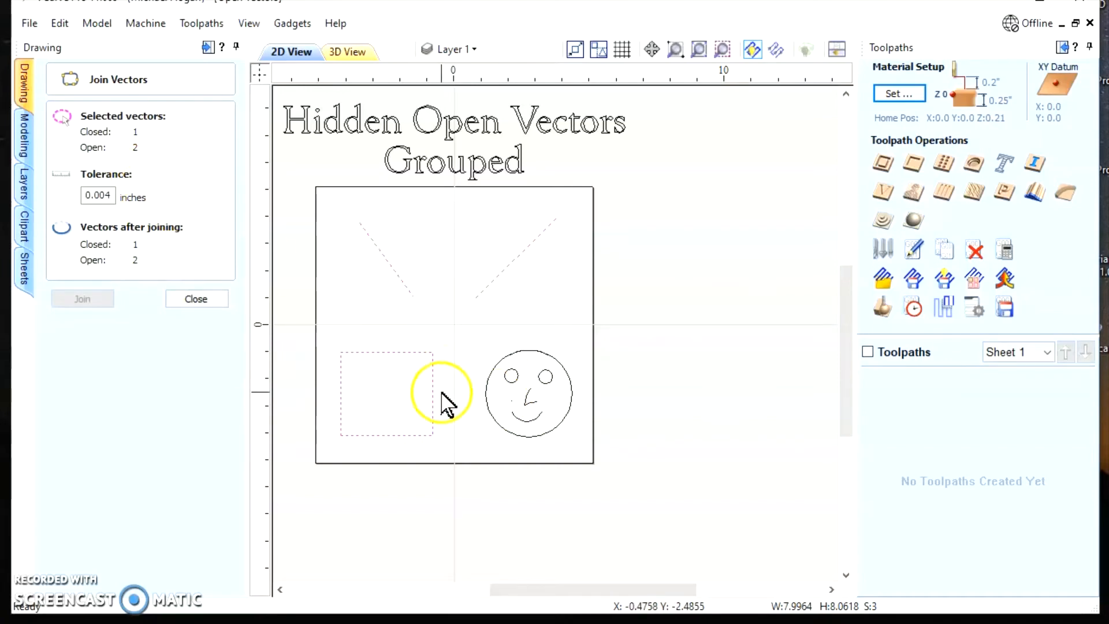
pyautogui.scroll(2, 445, 413)
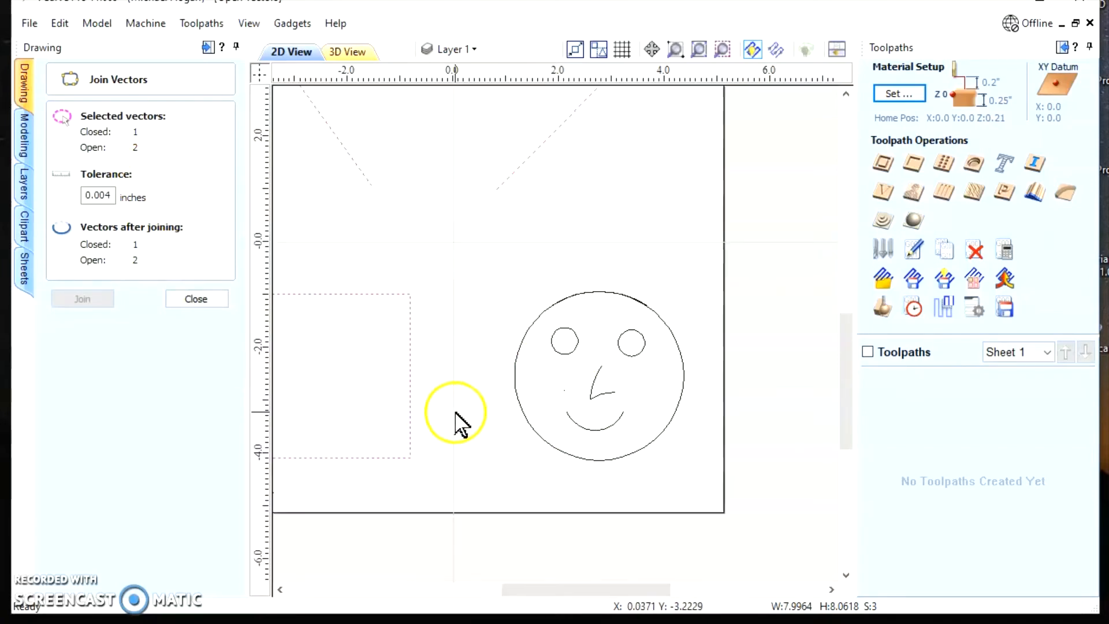
pyautogui.scroll(-3, 491, 419)
pyautogui.scroll(1, 404, 358)
pyautogui.scroll(2, 376, 332)
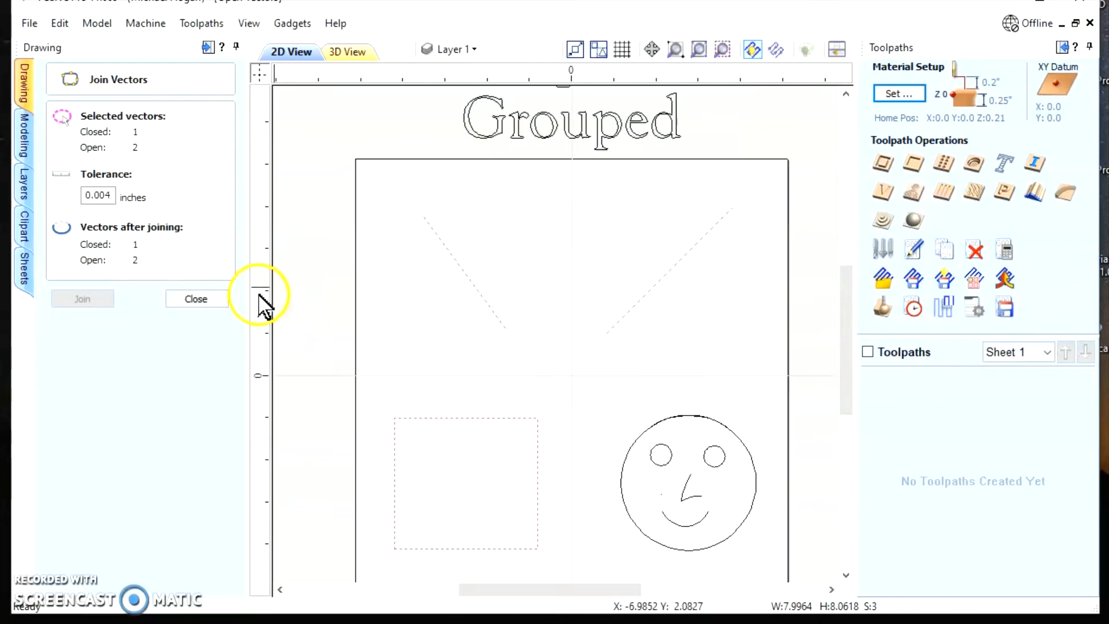
pyautogui.click(191, 299)
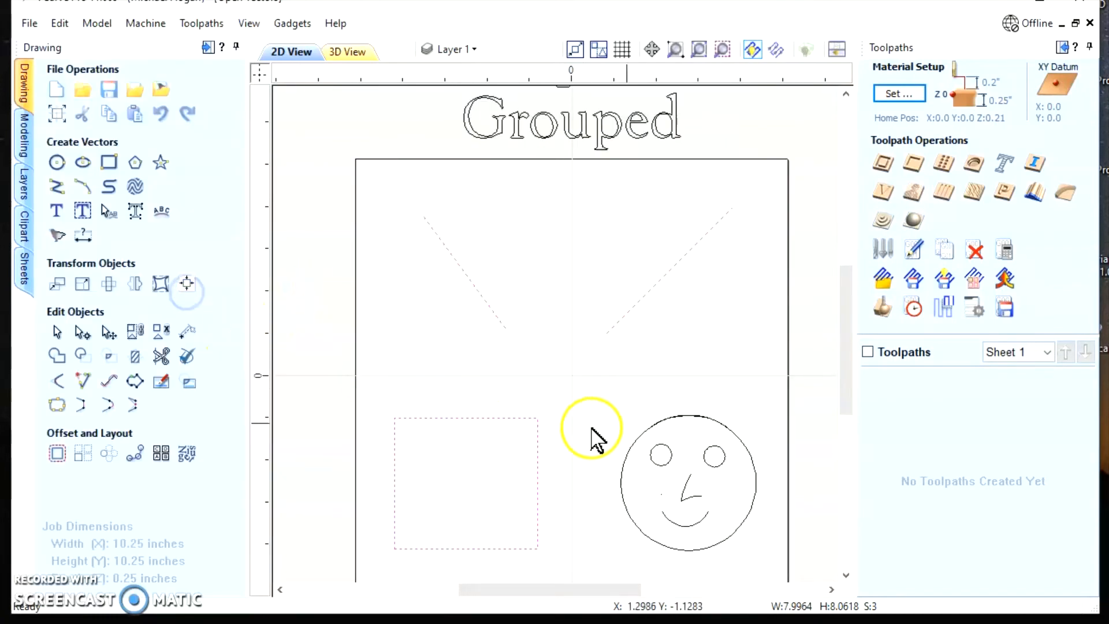
# Ungroup the smiley face, and check the closed and open counts of the lines, rectangle and face in Join Vectors
pyautogui.click(653, 439)
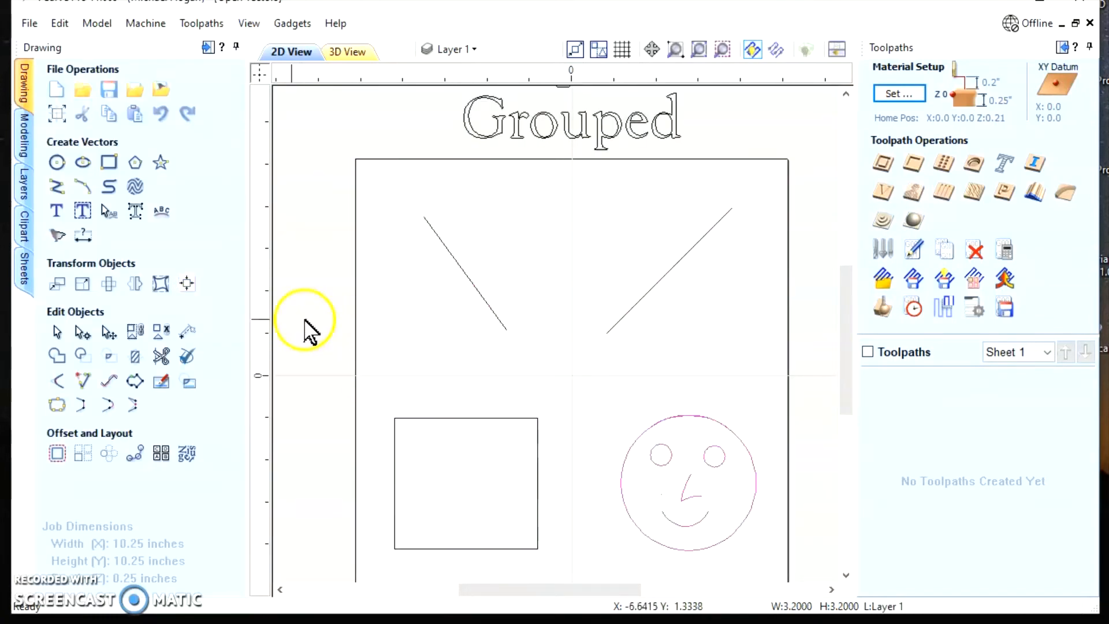
pyautogui.click(160, 333)
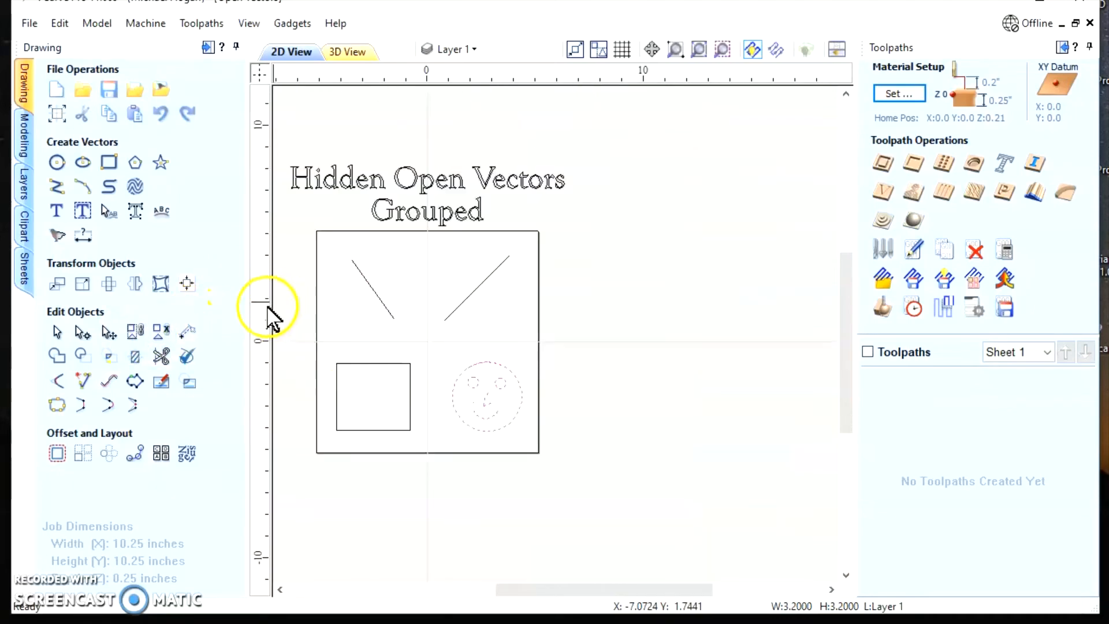
pyautogui.scroll(-2, 272, 304)
pyautogui.moveTo(297, 216)
pyautogui.mouseDown()
pyautogui.moveTo(299, 280)
pyautogui.moveTo(536, 444)
pyautogui.mouseUp()
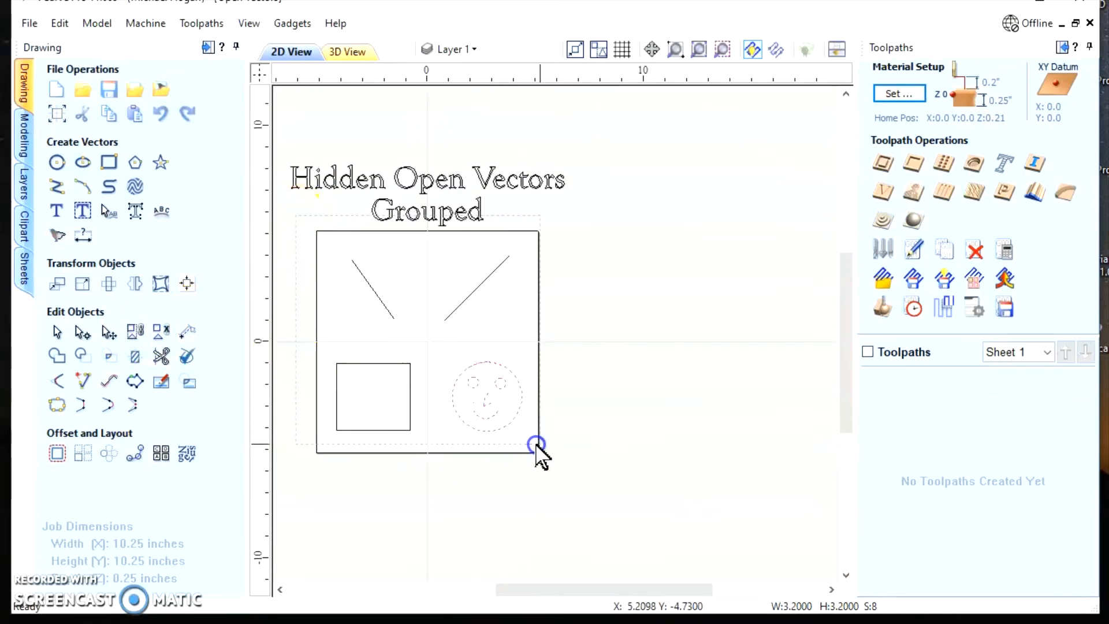
pyautogui.scroll(3, 289, 349)
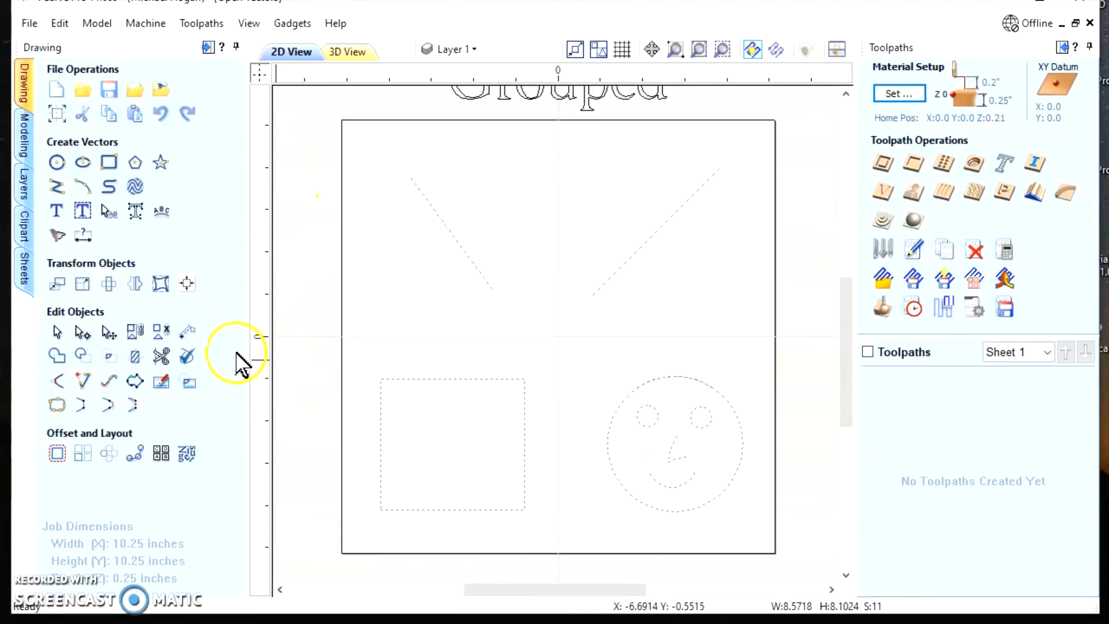
pyautogui.click(58, 406)
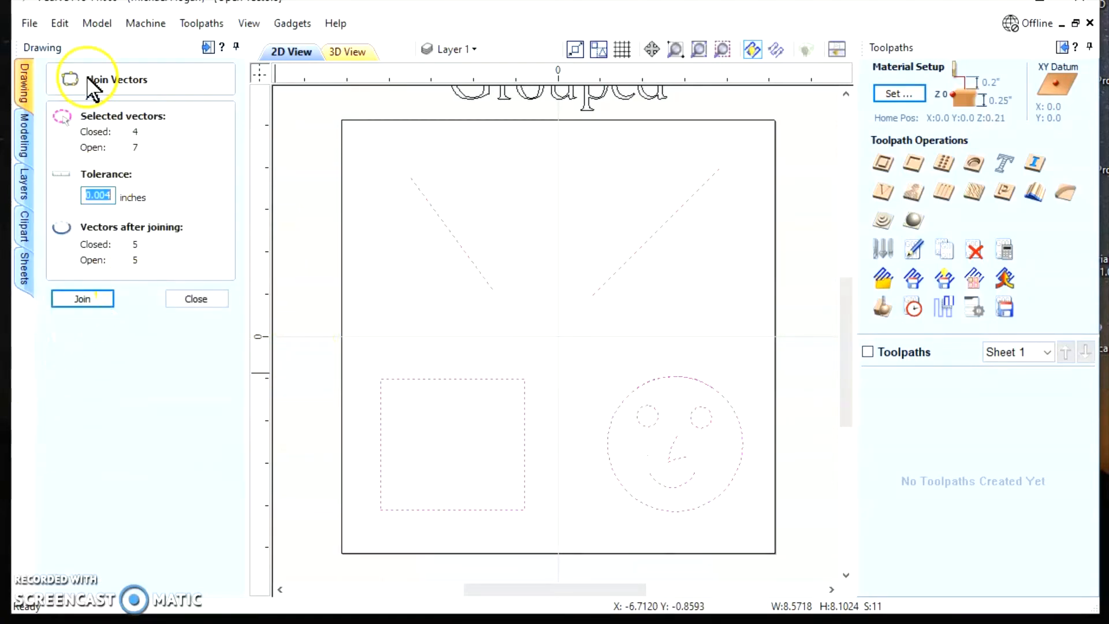
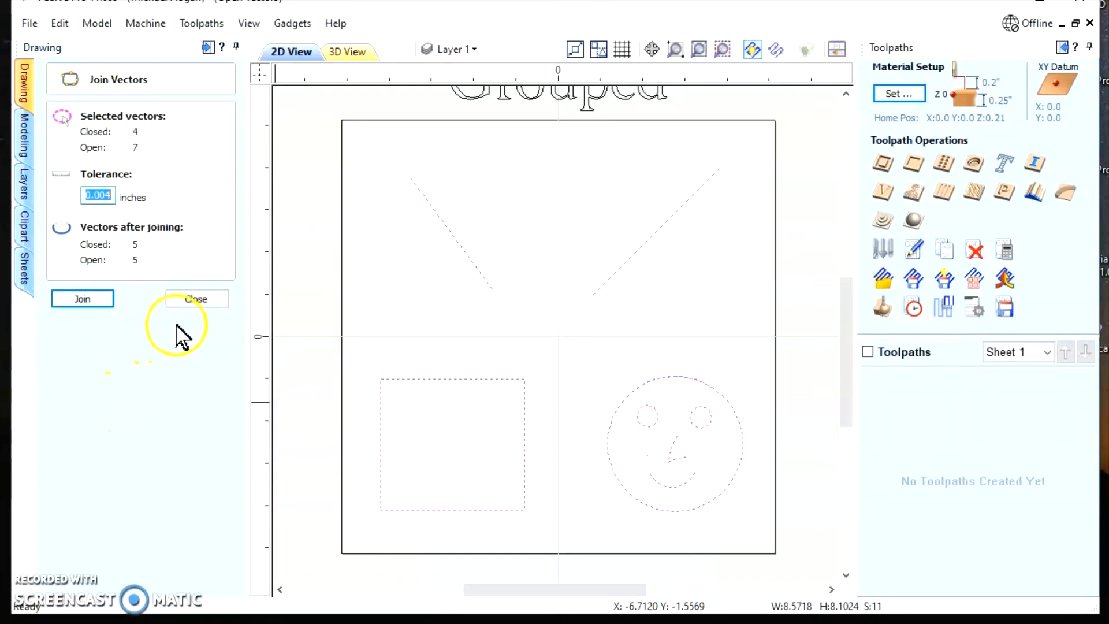
# Leave Join Vectors without joining, and select only the parts of the smiley face
pyautogui.click(197, 299)
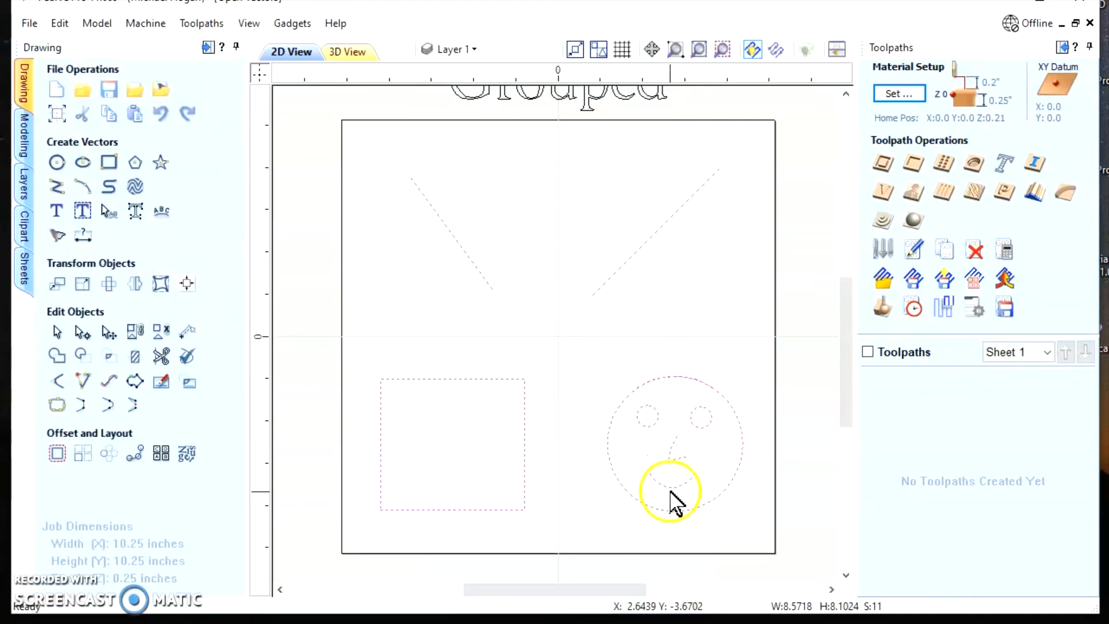
pyautogui.click(308, 221)
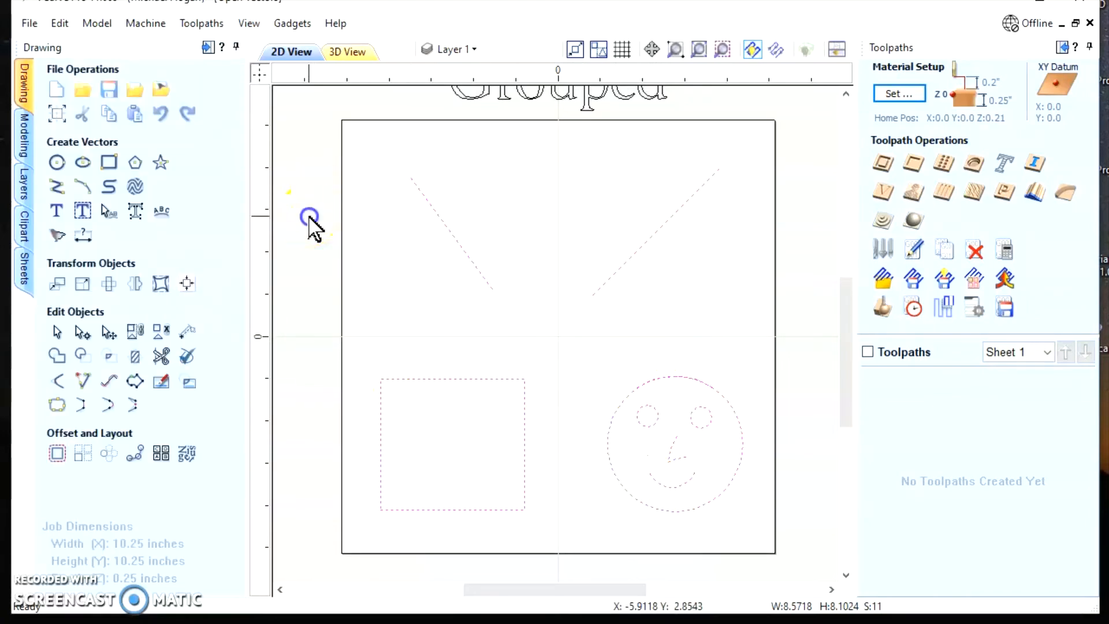
pyautogui.moveTo(563, 339); pyautogui.dragTo(782, 549)
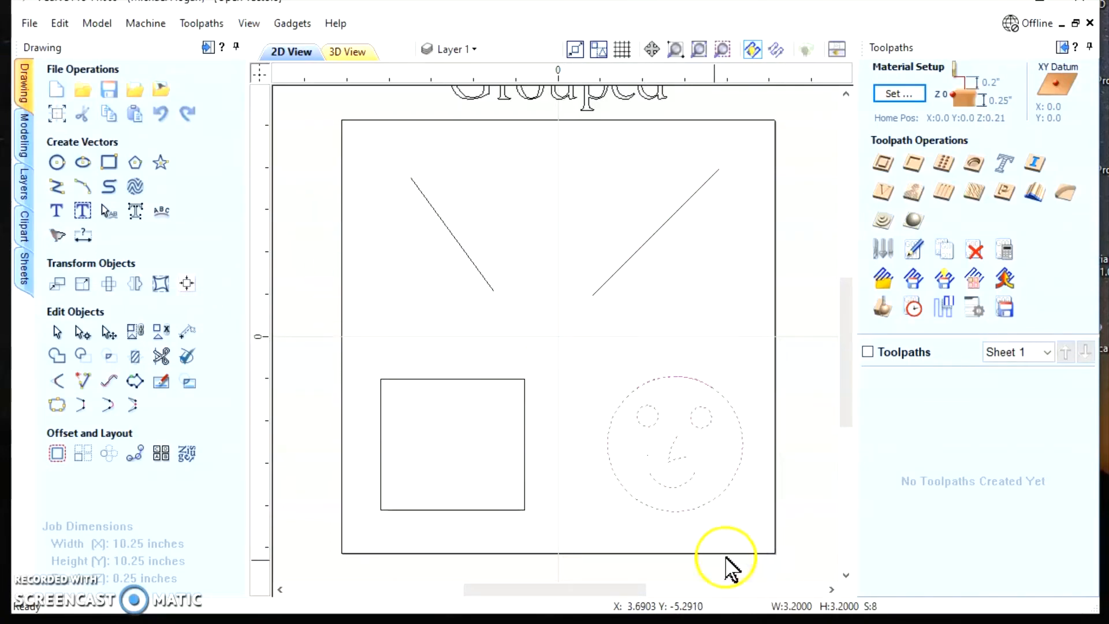
# Clear the selection on the smiley face and undo the last deletion
pyautogui.rightClick(615, 421)
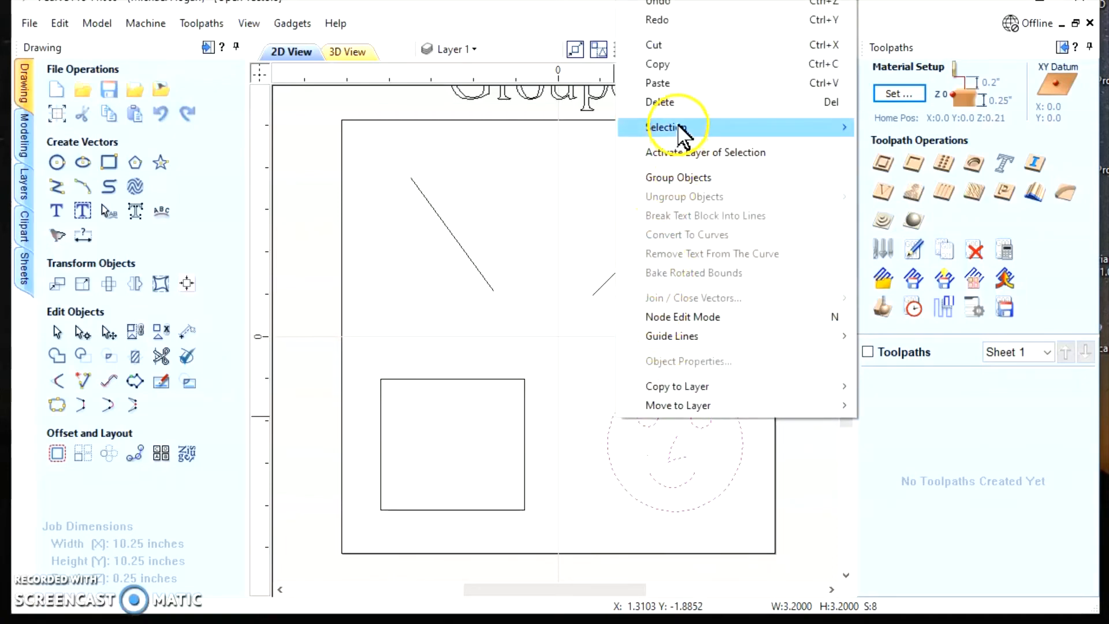
pyautogui.moveTo(687, 128)
pyautogui.click(915, 148)
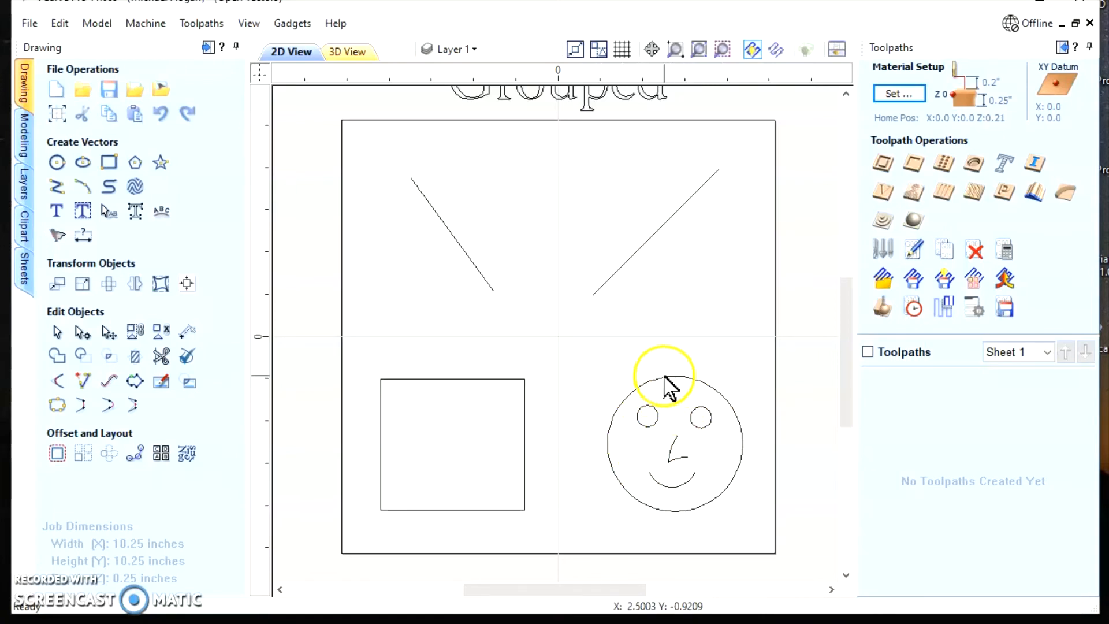
pyautogui.click(60, 24)
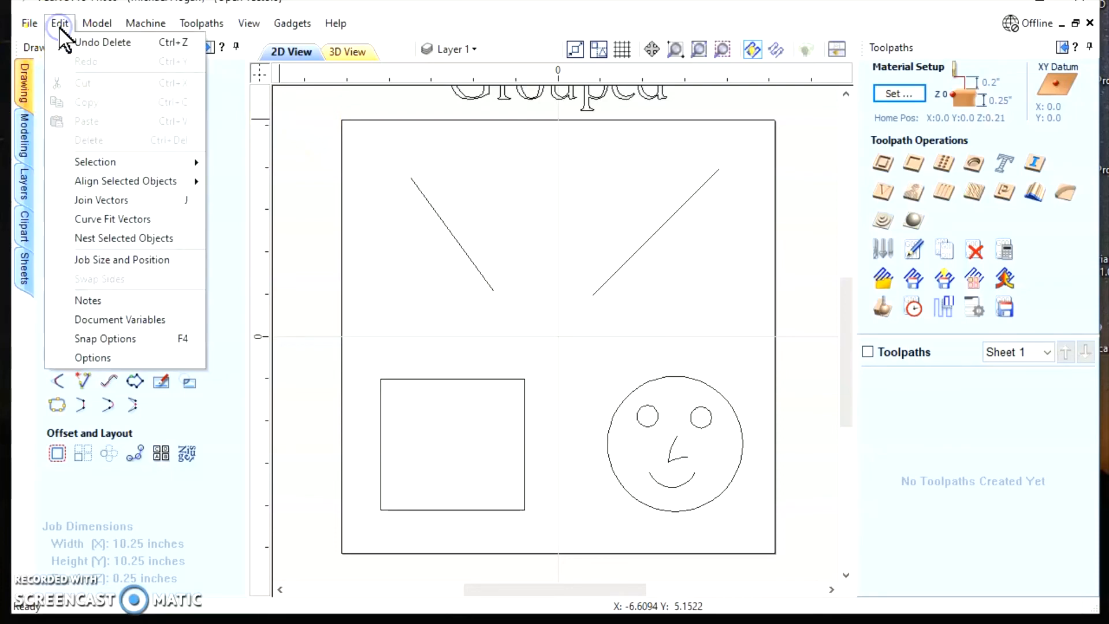
pyautogui.click(97, 44)
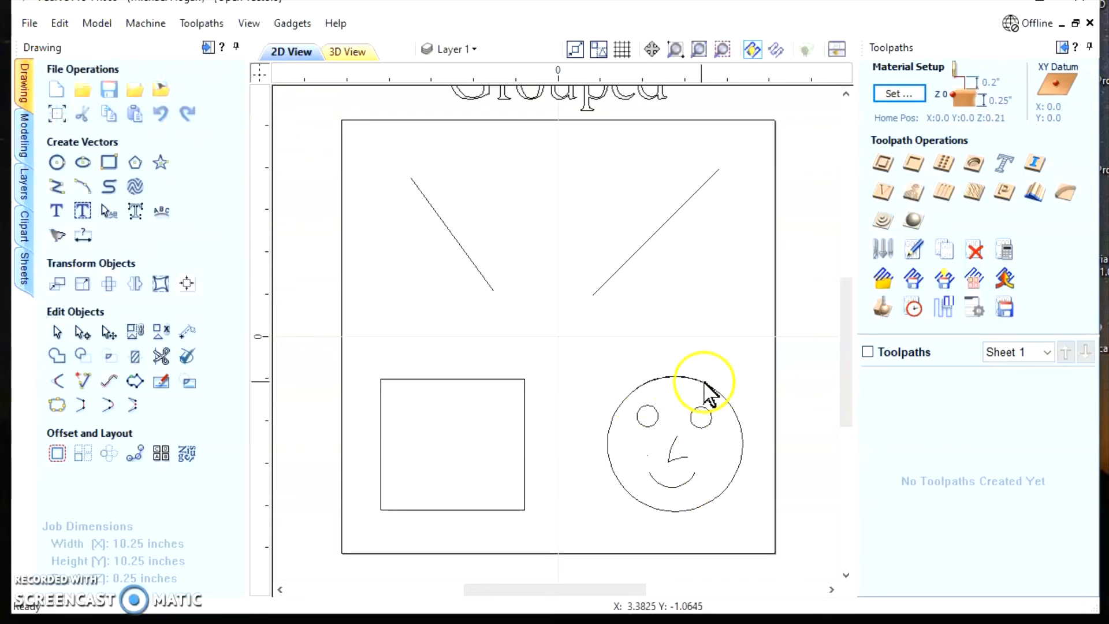
# Examine the top of the smiley face's outline closely, selecting the arc that overlaps the circle there
pyautogui.scroll(1, 688, 385)
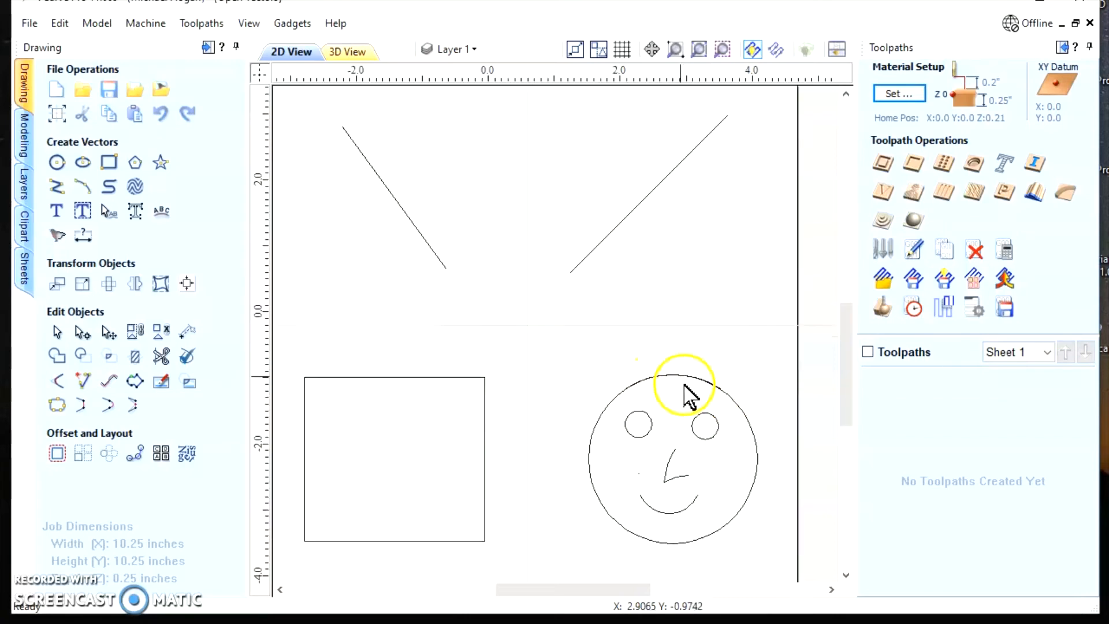
pyautogui.scroll(3, 684, 386)
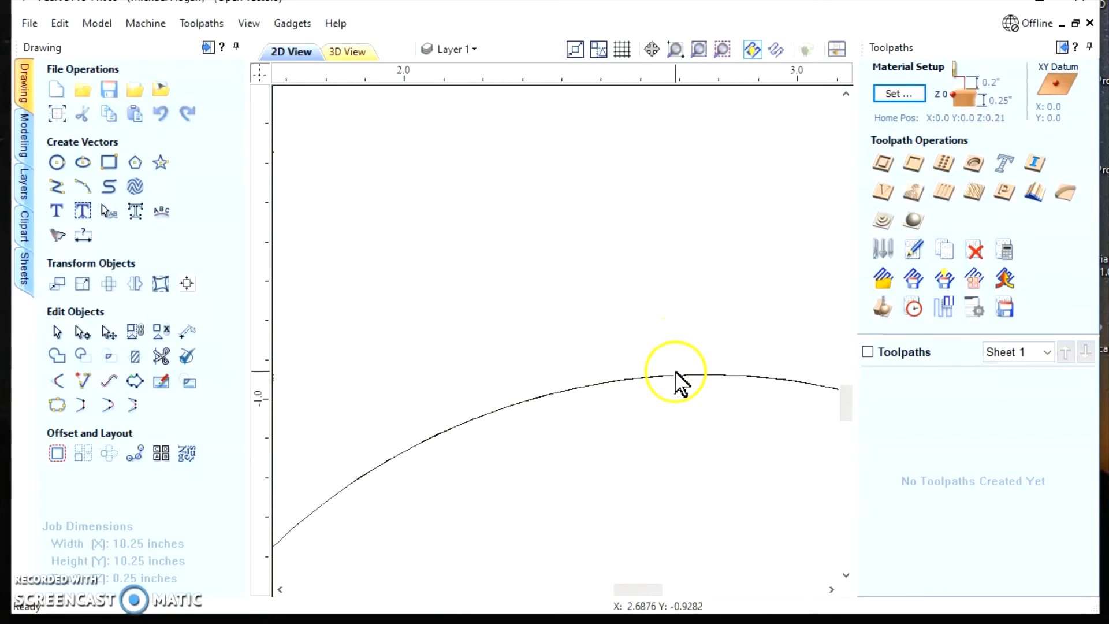
pyautogui.scroll(-3, 670, 384)
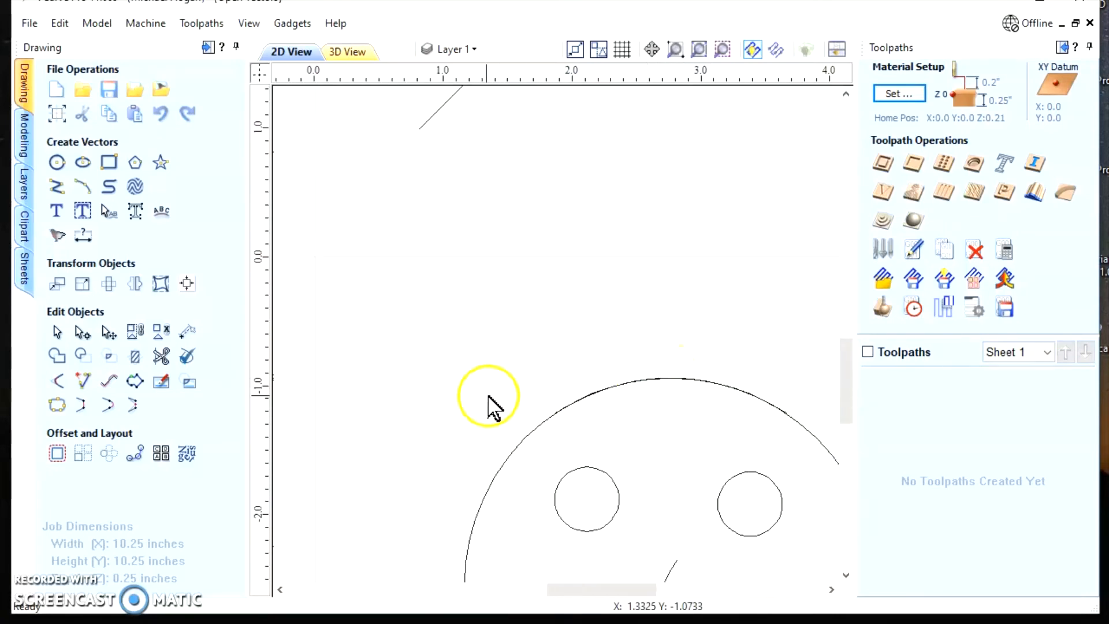
pyautogui.click(512, 350)
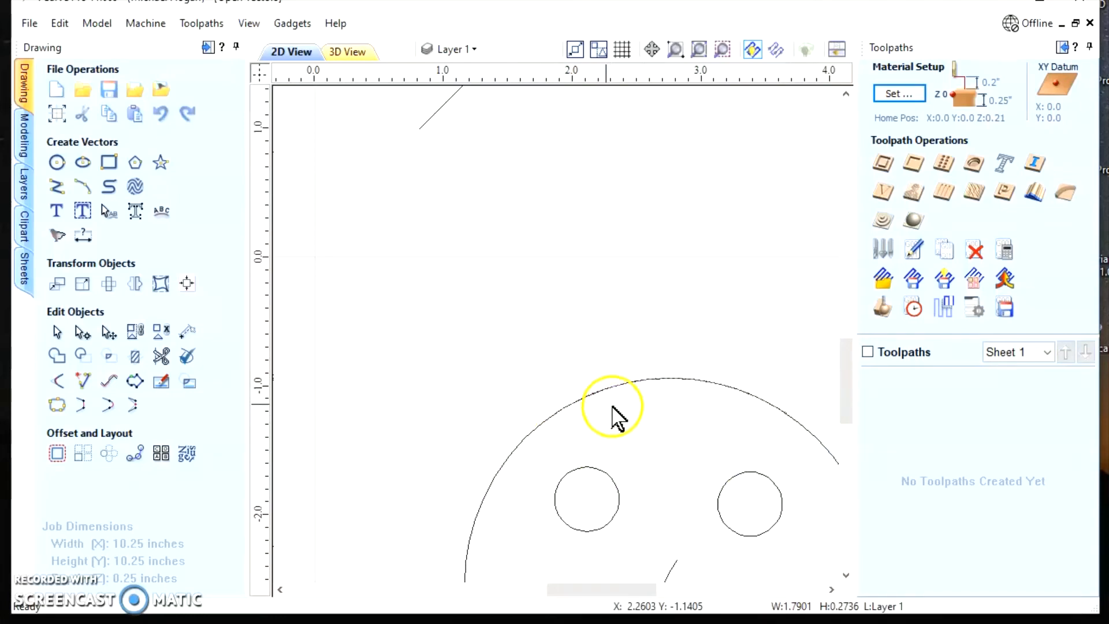
pyautogui.scroll(1, 712, 396)
pyautogui.scroll(1, 722, 403)
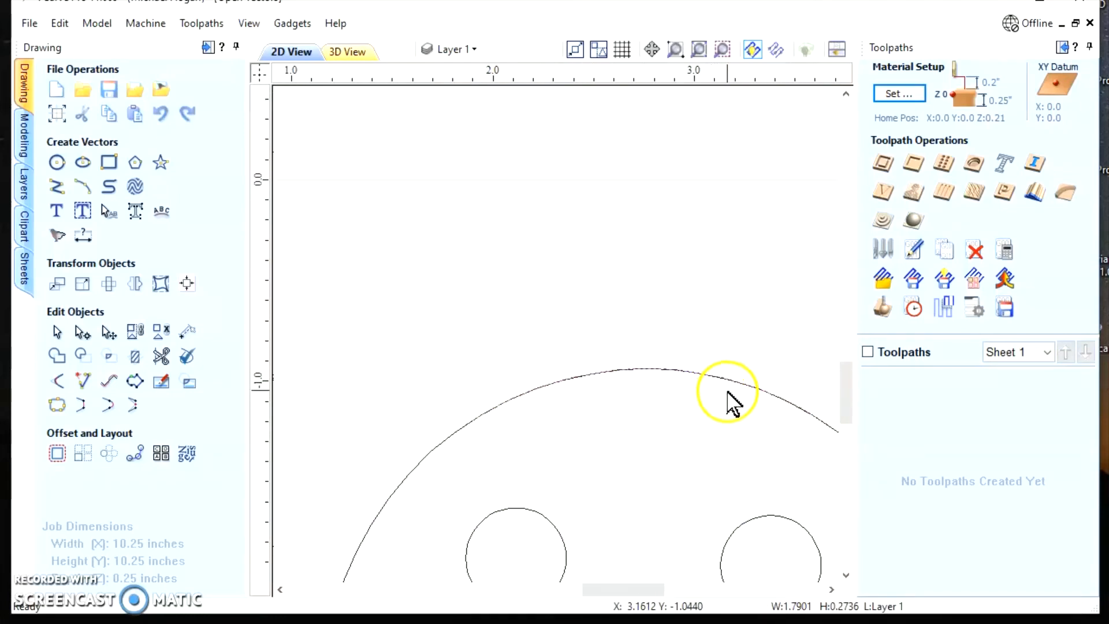
pyautogui.scroll(-1, 638, 403)
pyautogui.scroll(-1, 637, 387)
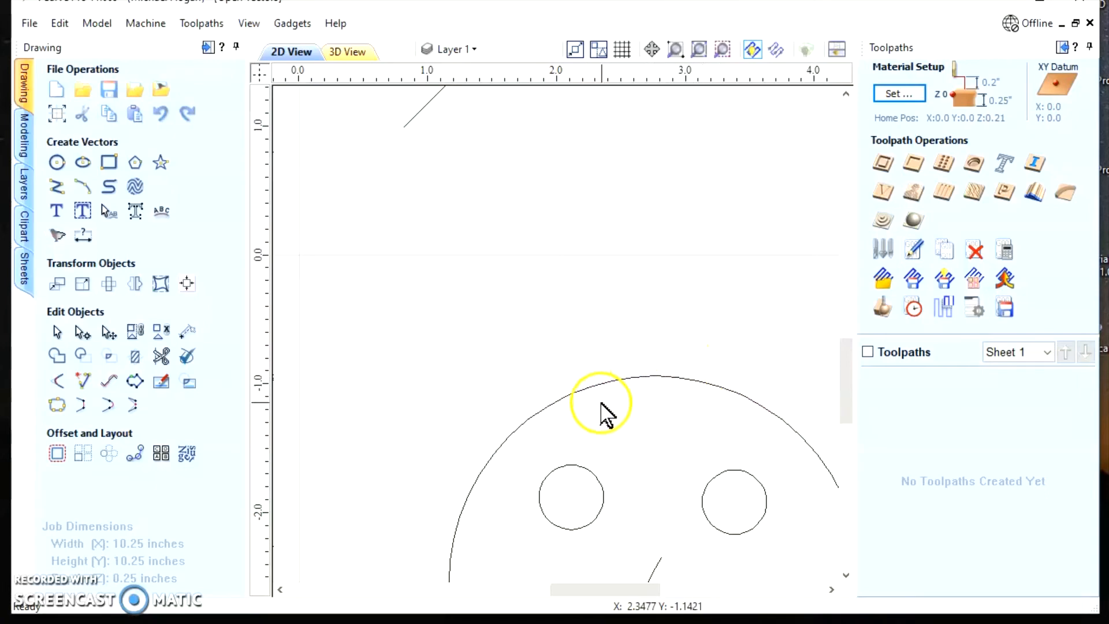
pyautogui.scroll(-1, 601, 407)
pyautogui.scroll(-1, 607, 528)
pyautogui.scroll(-1, 574, 520)
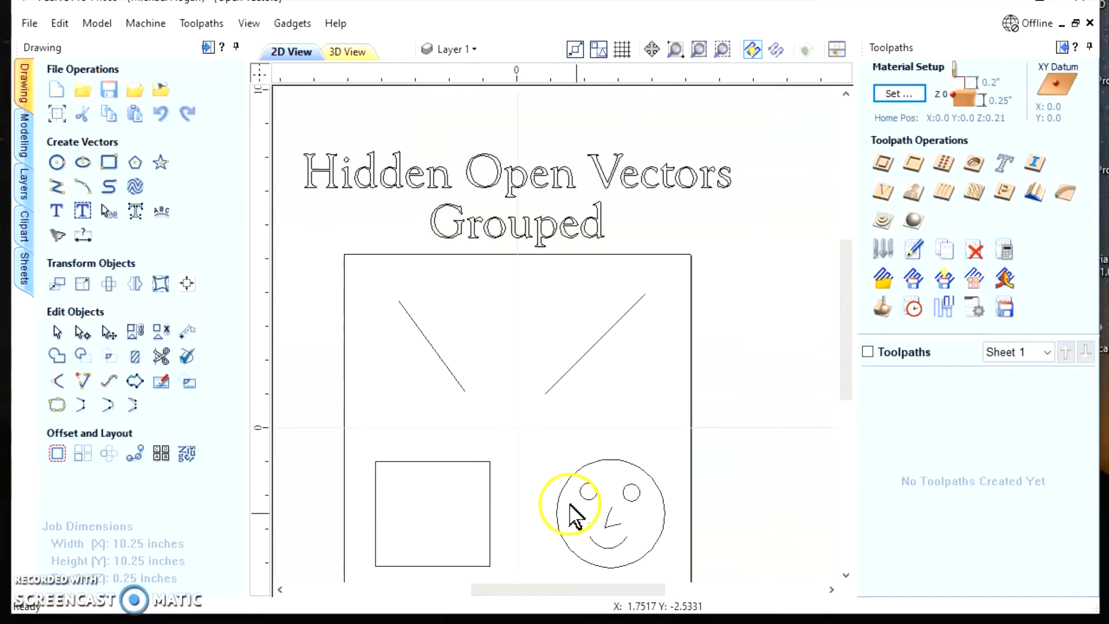
# Join the two nose lines of the smiley face with Join Vectors, and undo the join
pyautogui.moveTo(847, 307); pyautogui.dragTo(846, 349)
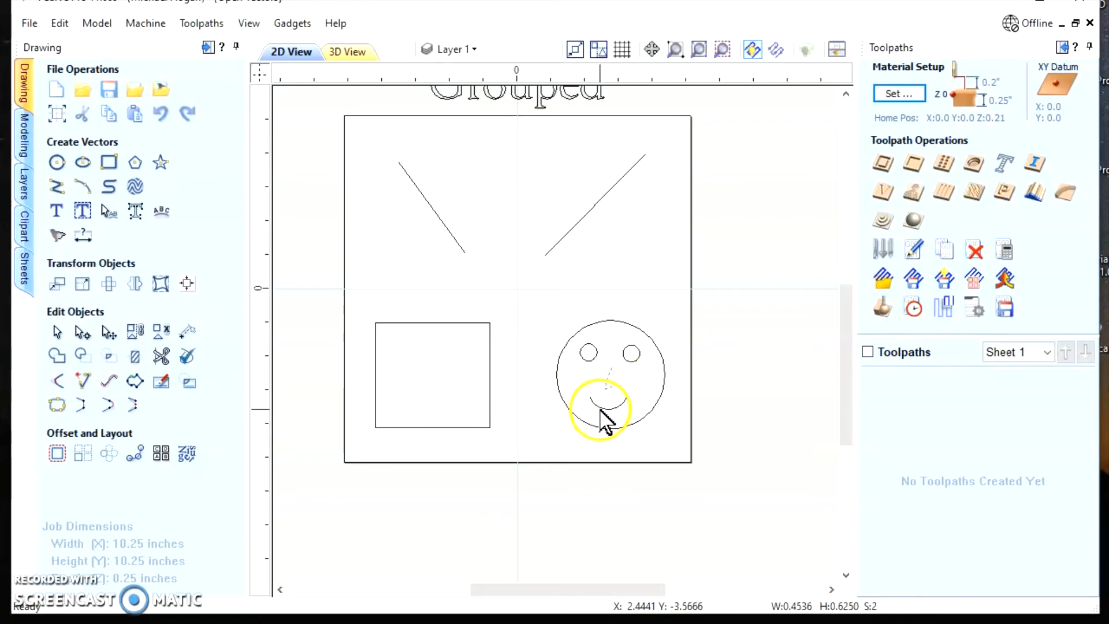
pyautogui.click(56, 404)
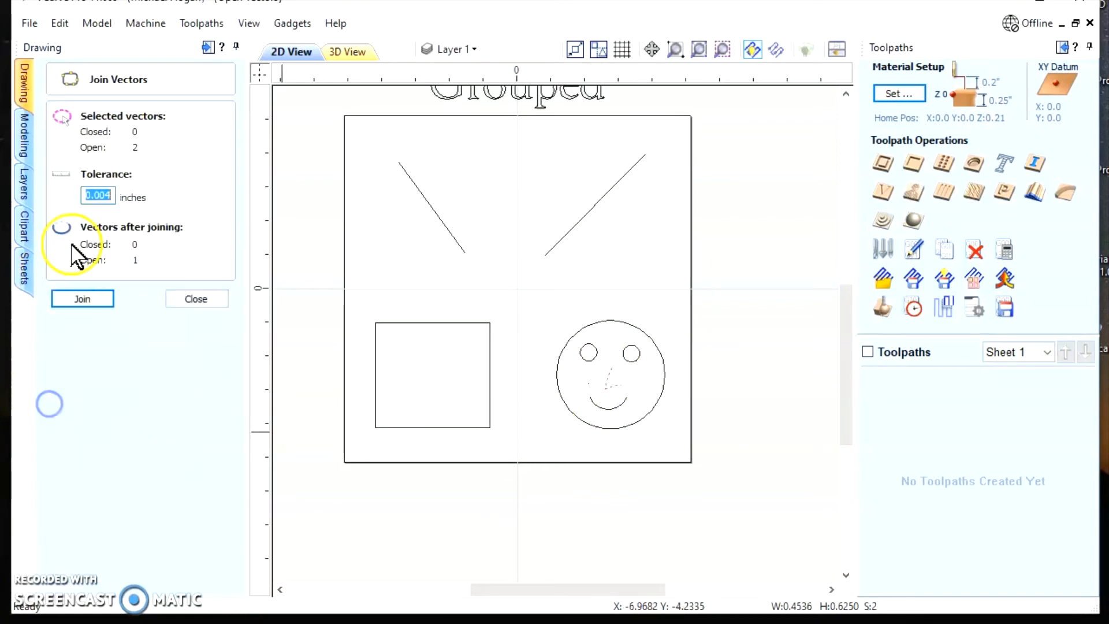
pyautogui.click(81, 298)
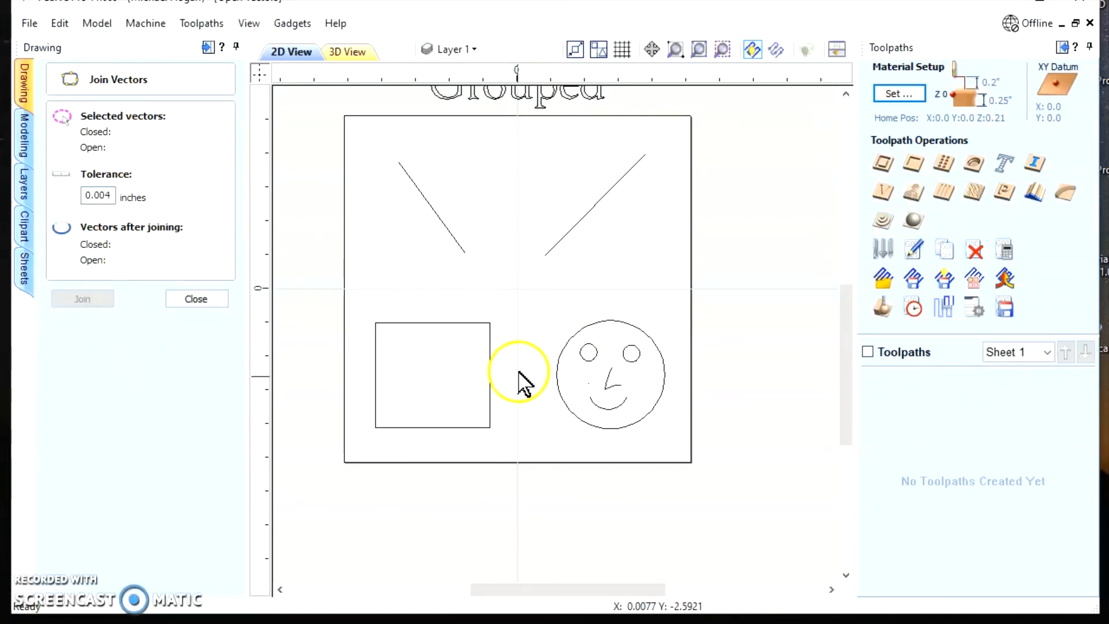
pyautogui.click(60, 23)
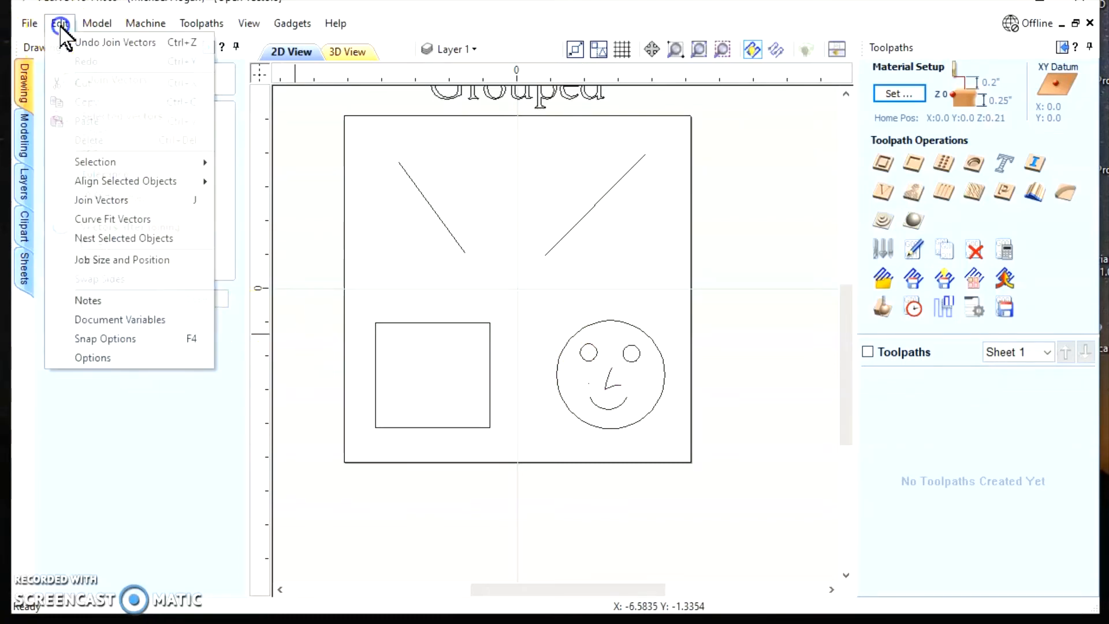
pyautogui.click(85, 39)
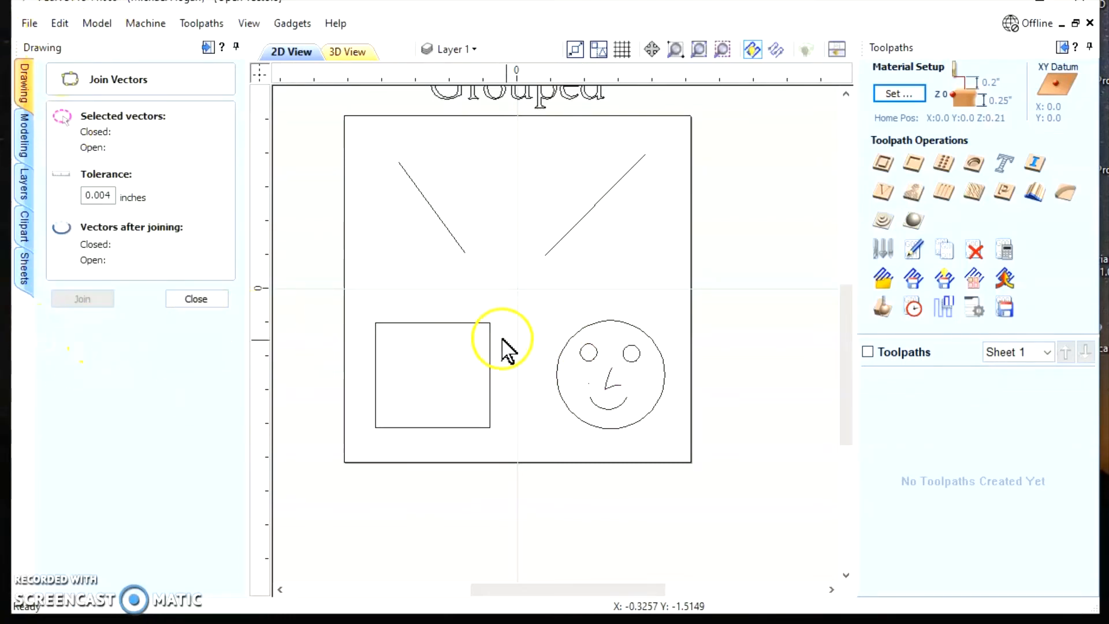
# Select the two nose lines again, join them into one vector and close Join Vectors
pyautogui.click(589, 355)
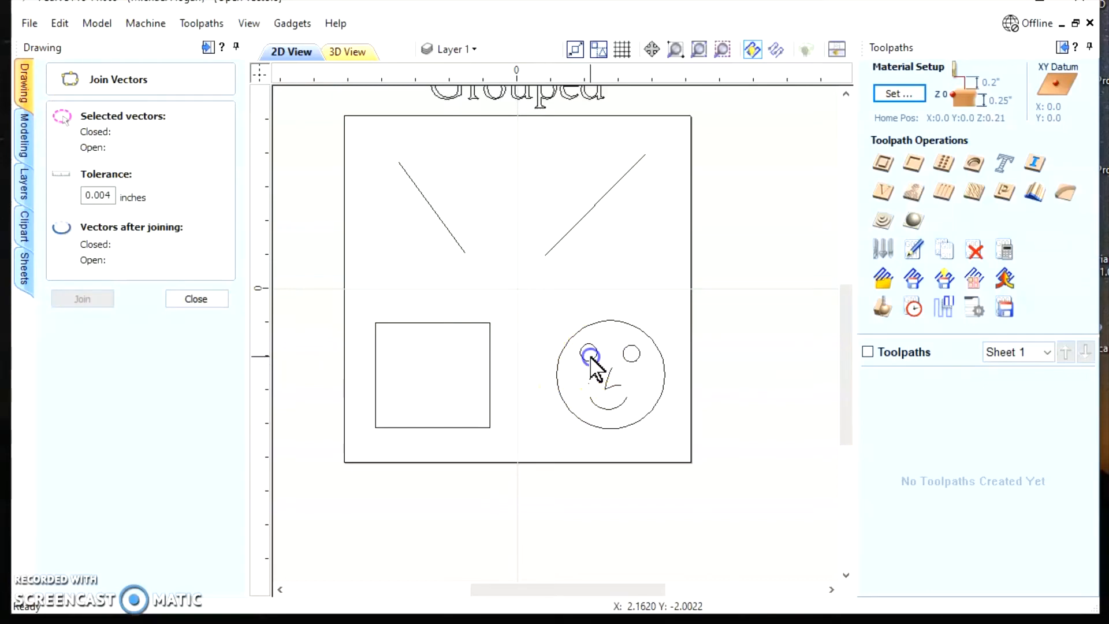
pyautogui.keyDown('shift'); pyautogui.click(634, 395); pyautogui.keyUp('shift')
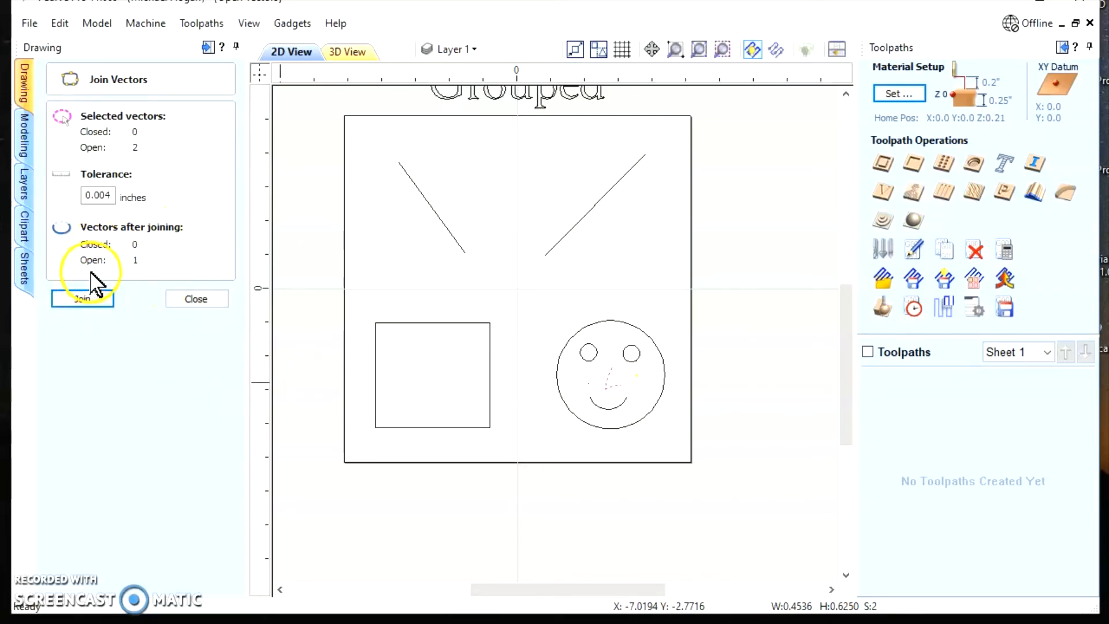
pyautogui.click(87, 301)
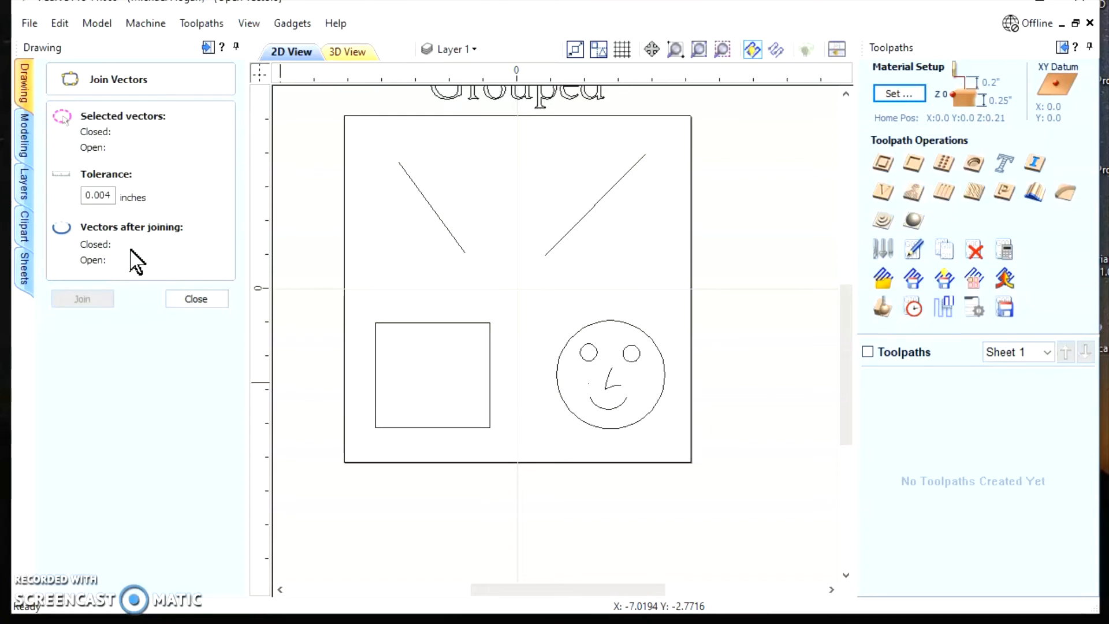
pyautogui.click(211, 300)
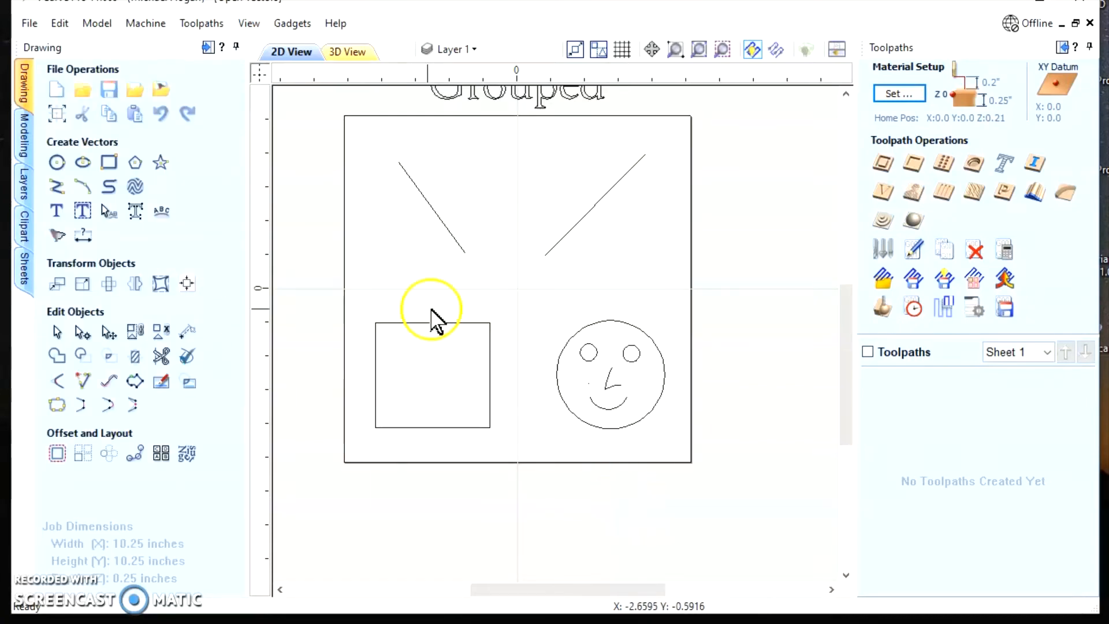
# Start a V-Carve / Engraving toolpath for the grouped smiley face and turn off the use of clearance tools
pyautogui.scroll(1, 432, 306)
pyautogui.scroll(-2, 428, 305)
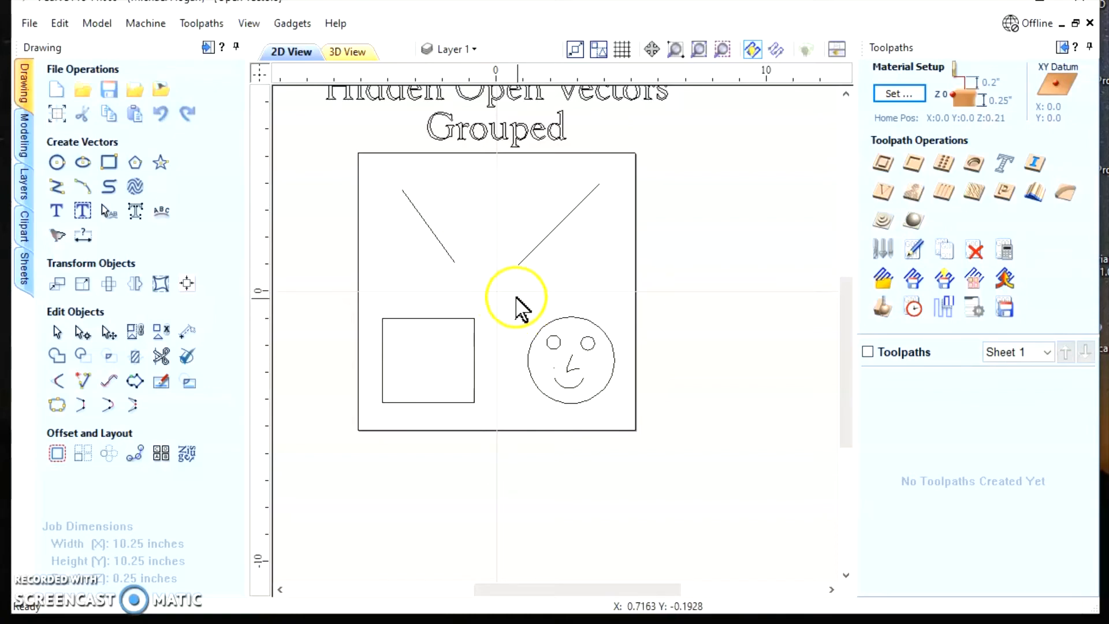
pyautogui.scroll(1, 335, 184)
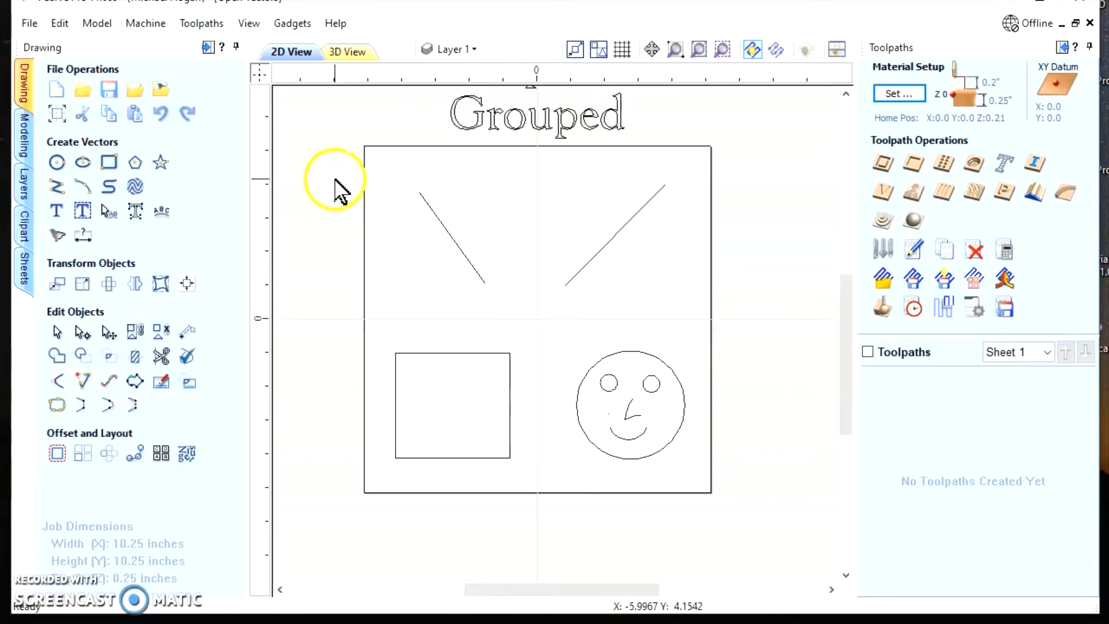
pyautogui.scroll(-1, 341, 176)
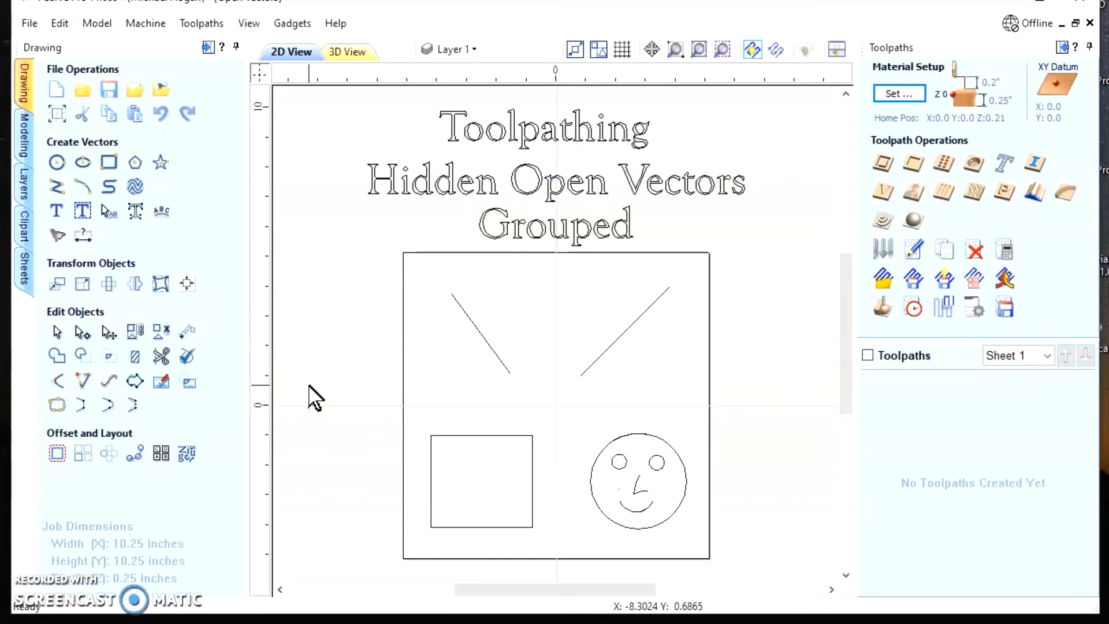
pyautogui.click(676, 457)
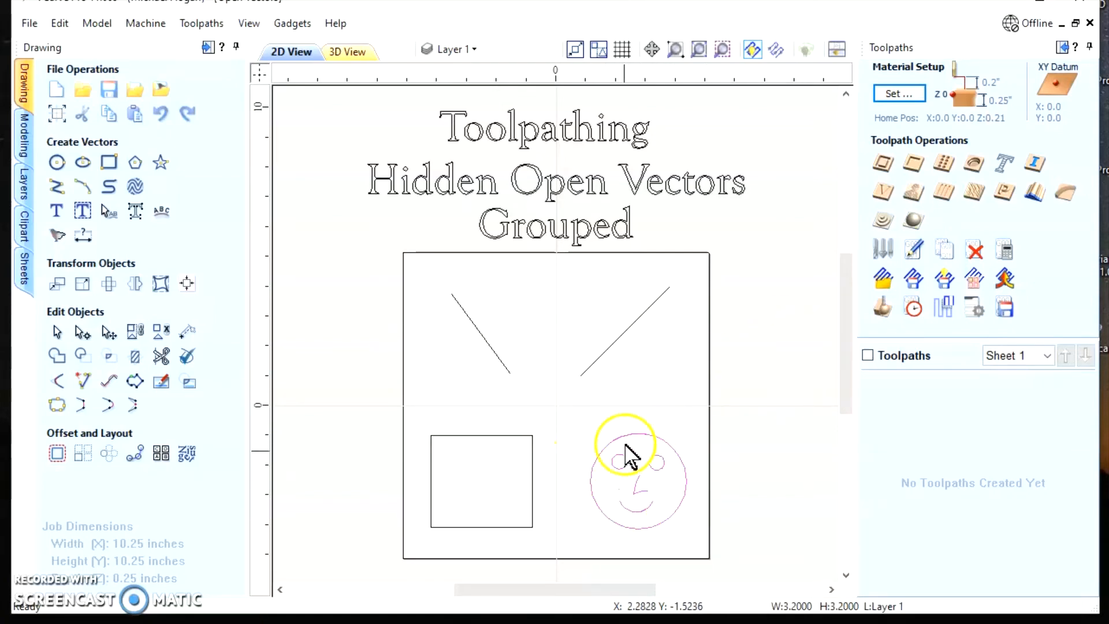
pyautogui.click(882, 195)
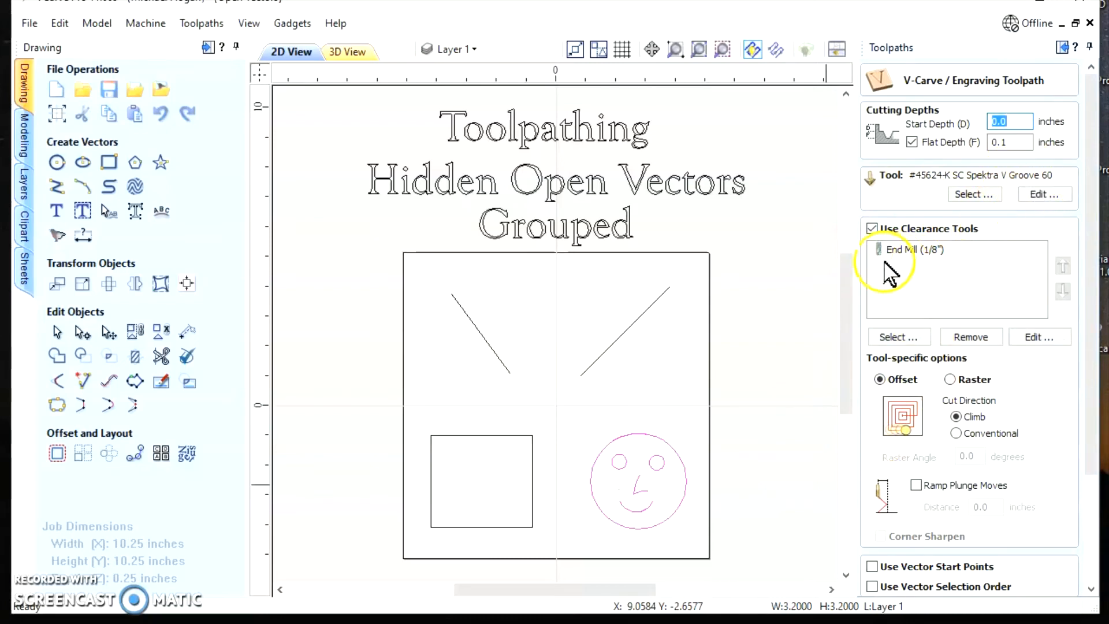
pyautogui.click(872, 228)
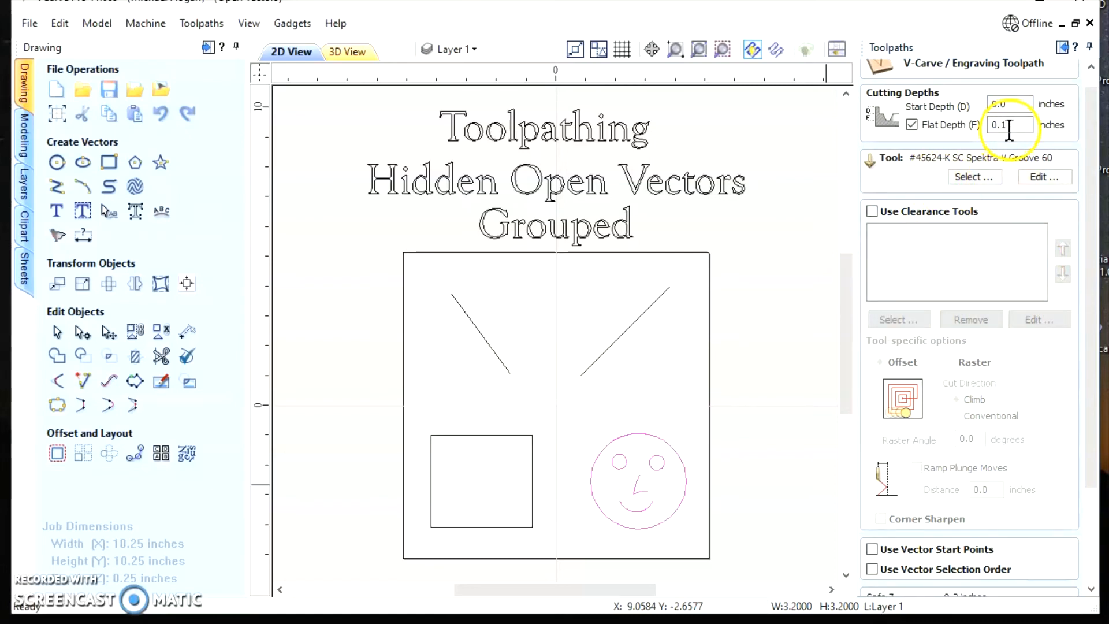
# Try to calculate the V-Carve toolpath for the grouped smiley face, cancel the calculation and close the toolpath settings
pyautogui.scroll(-3, 994, 428)
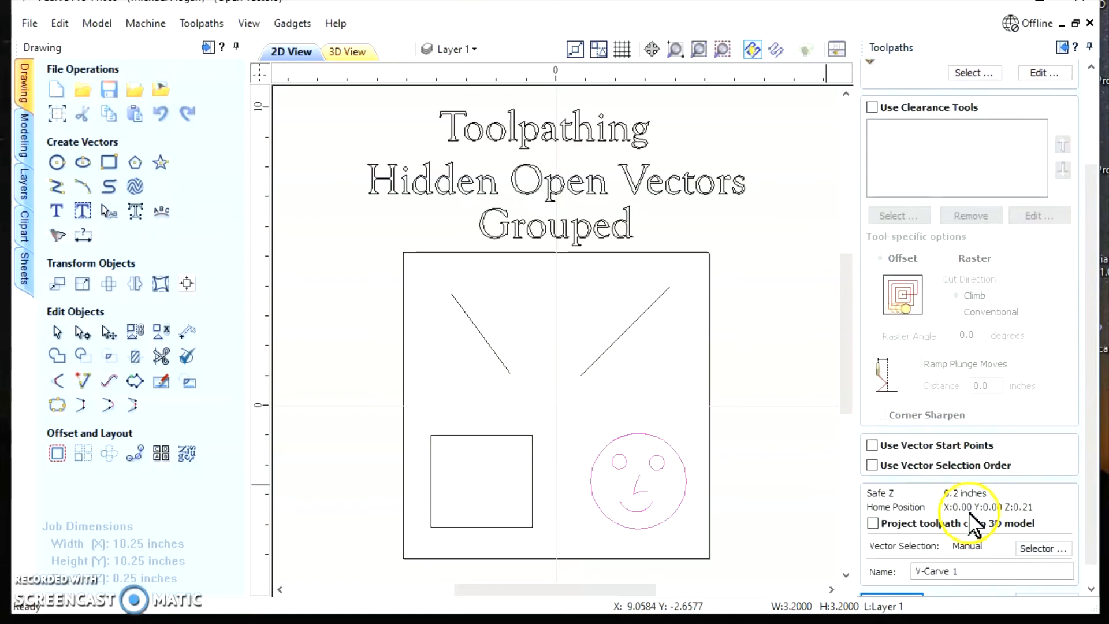
pyautogui.scroll(-1, 976, 575)
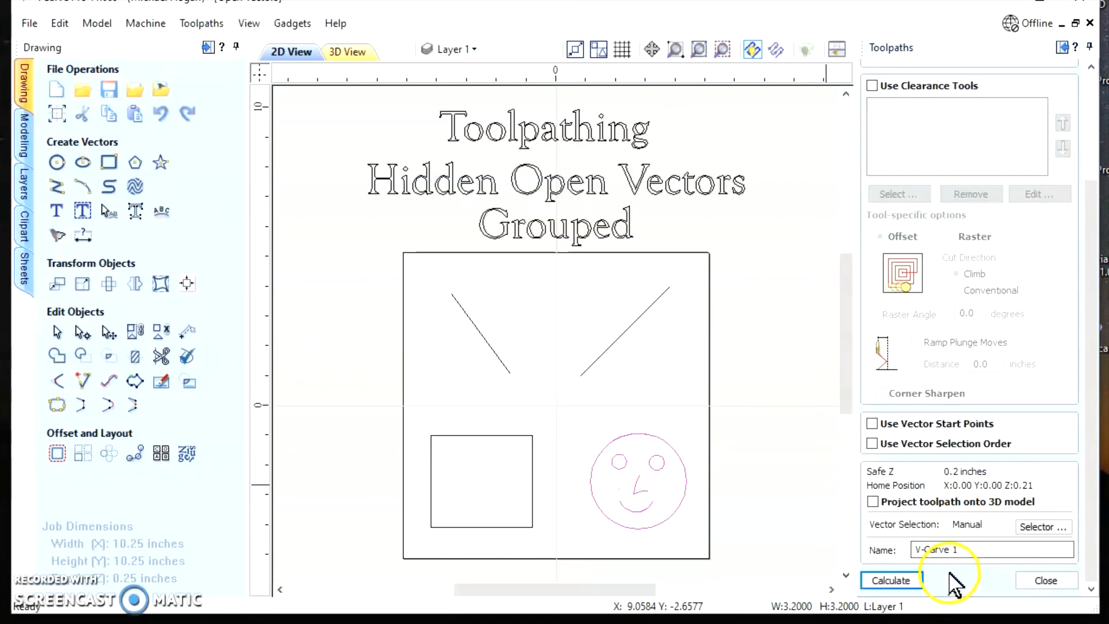
pyautogui.click(885, 581)
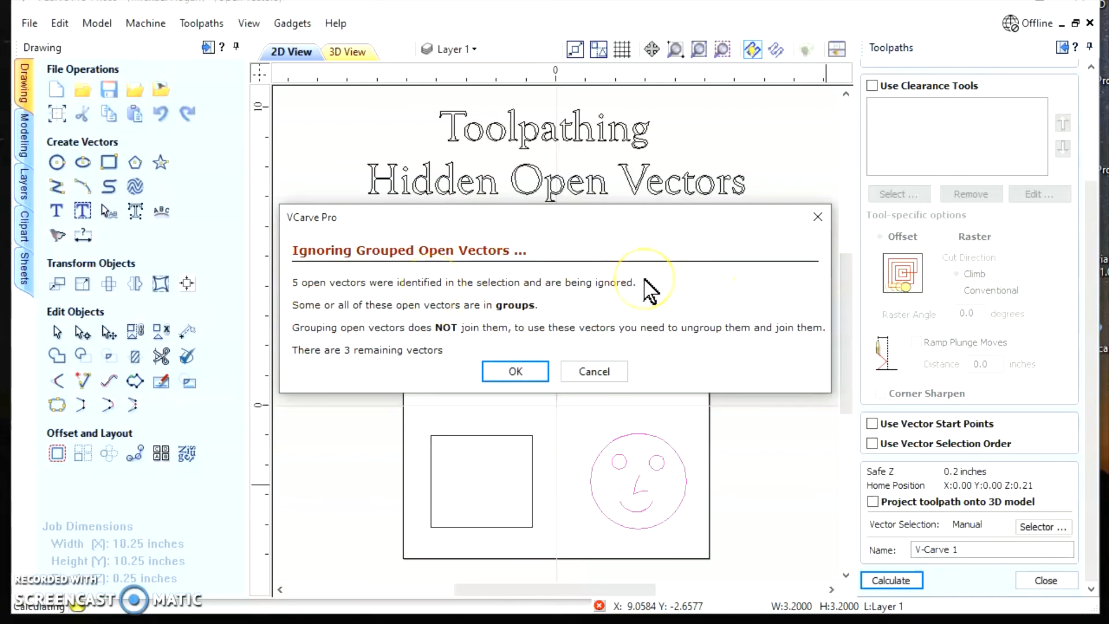
pyautogui.click(601, 374)
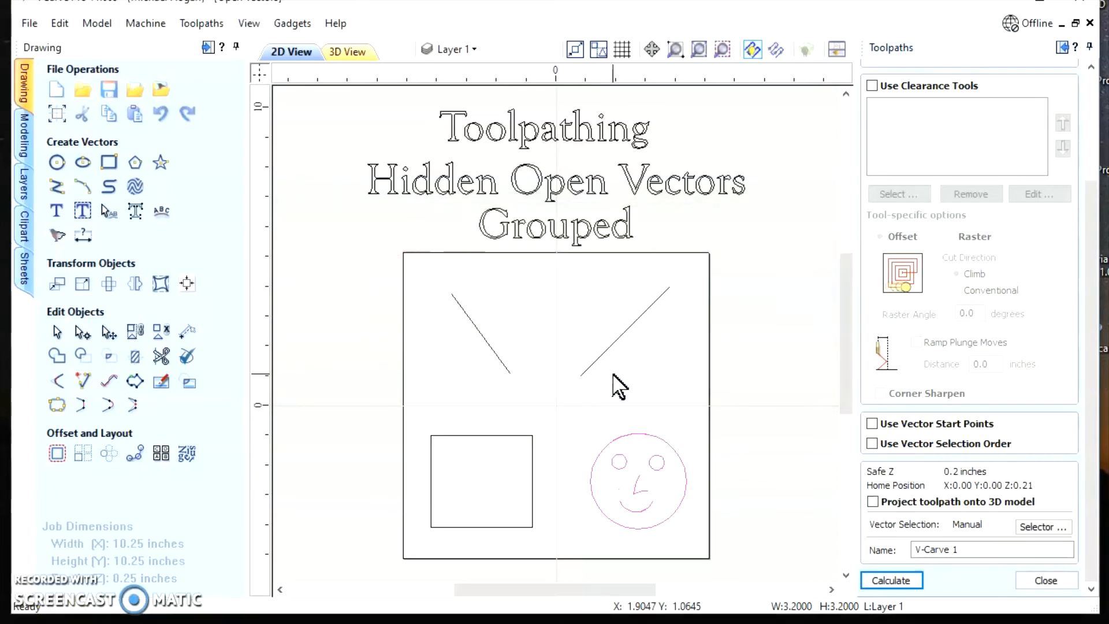
pyautogui.click(1045, 580)
pyautogui.click(781, 524)
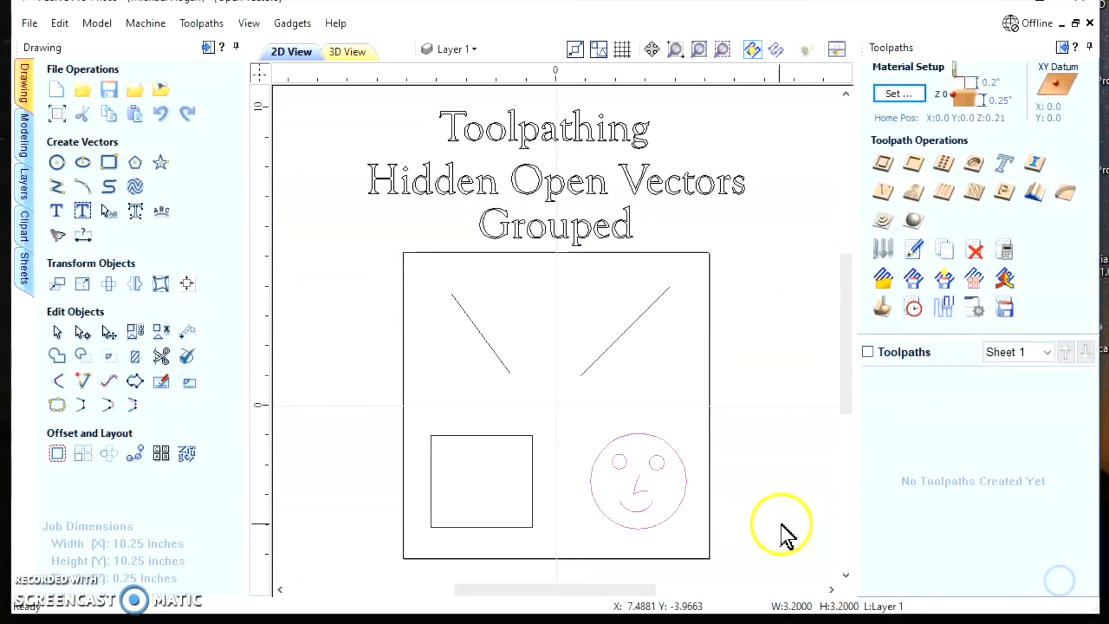
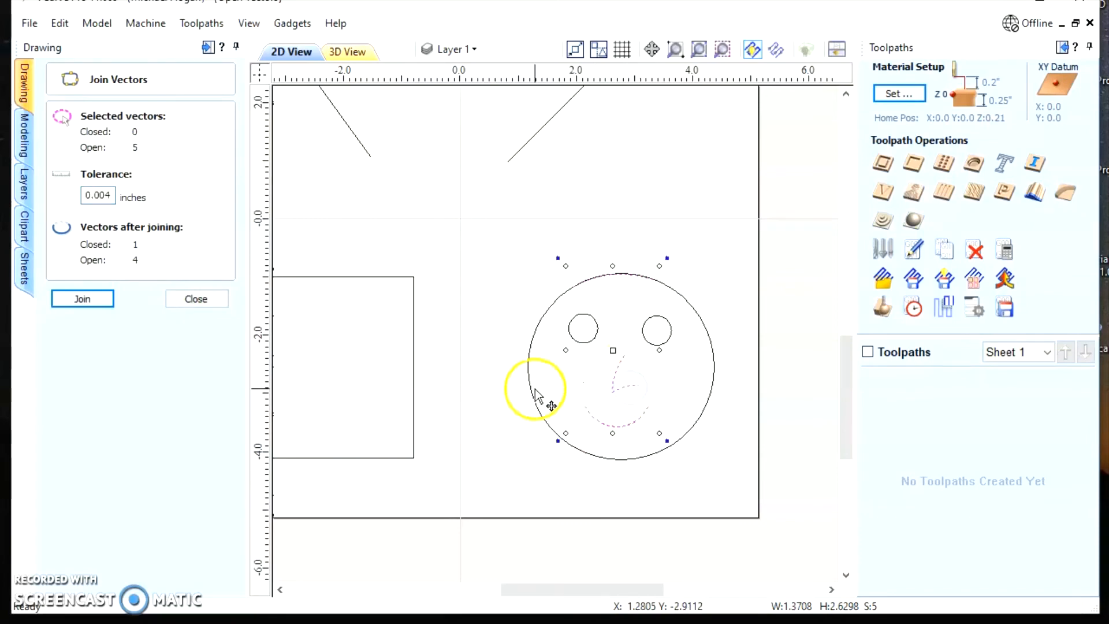
# Clear the current selection and select all vectors of the smiley face, including its hidden open ones, with Join Vectors open
pyautogui.click(480, 382)
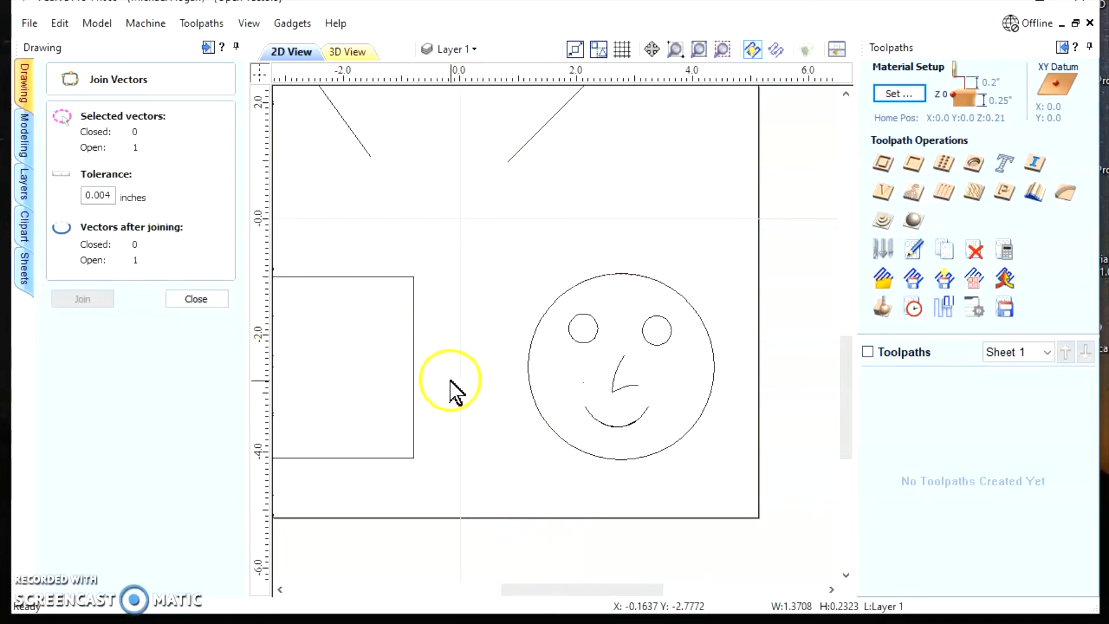
pyautogui.scroll(-1, 507, 426)
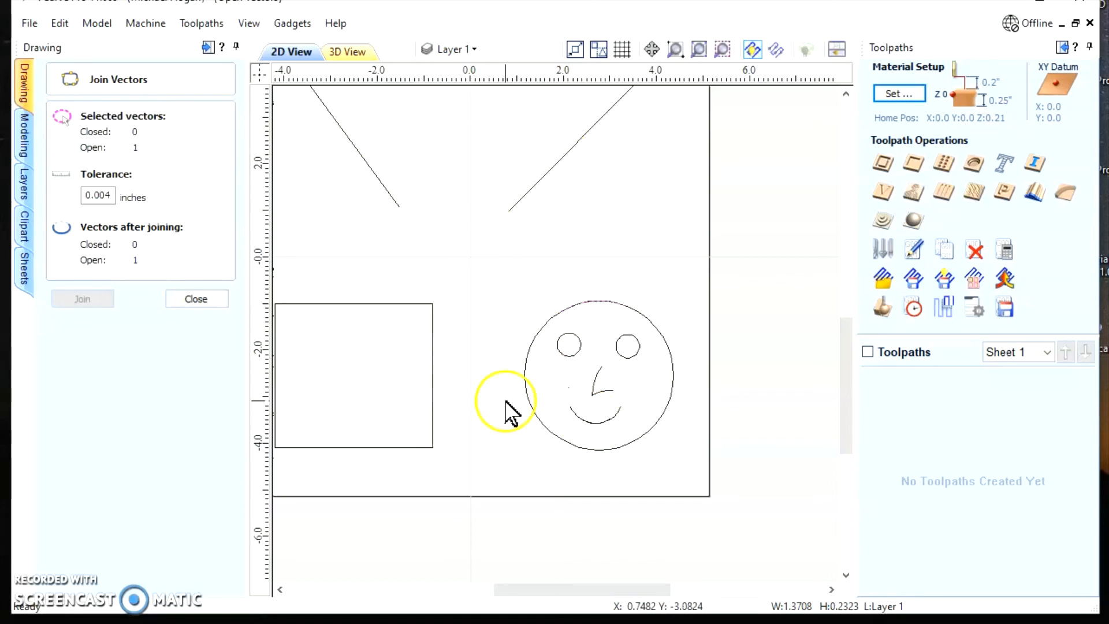
pyautogui.scroll(-1, 508, 408)
pyautogui.moveTo(319, 152); pyautogui.dragTo(589, 460)
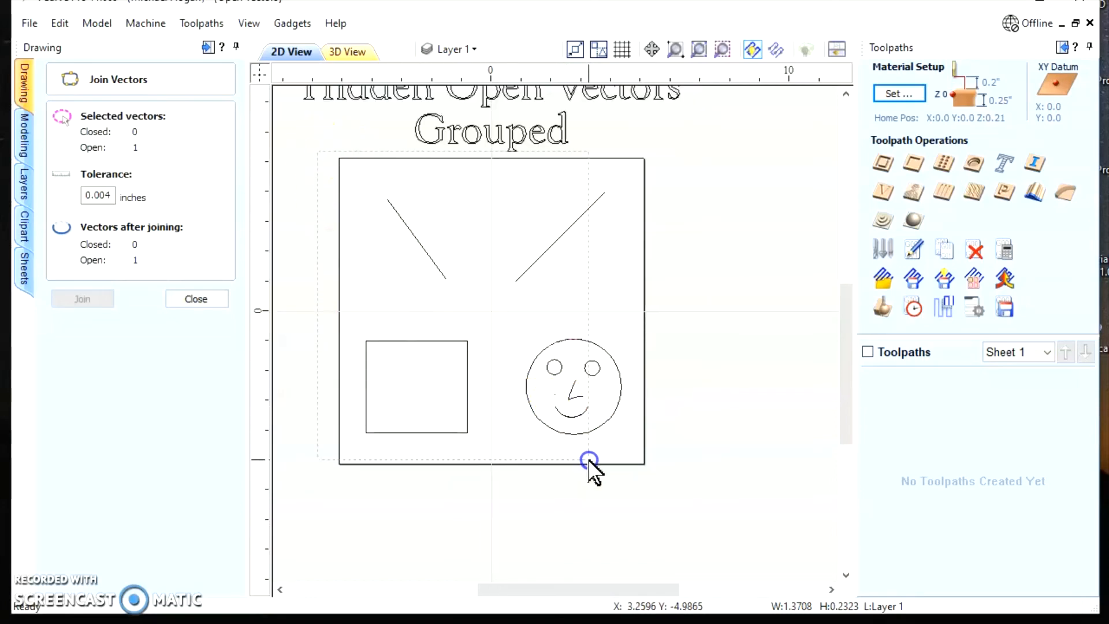
pyautogui.click(317, 292)
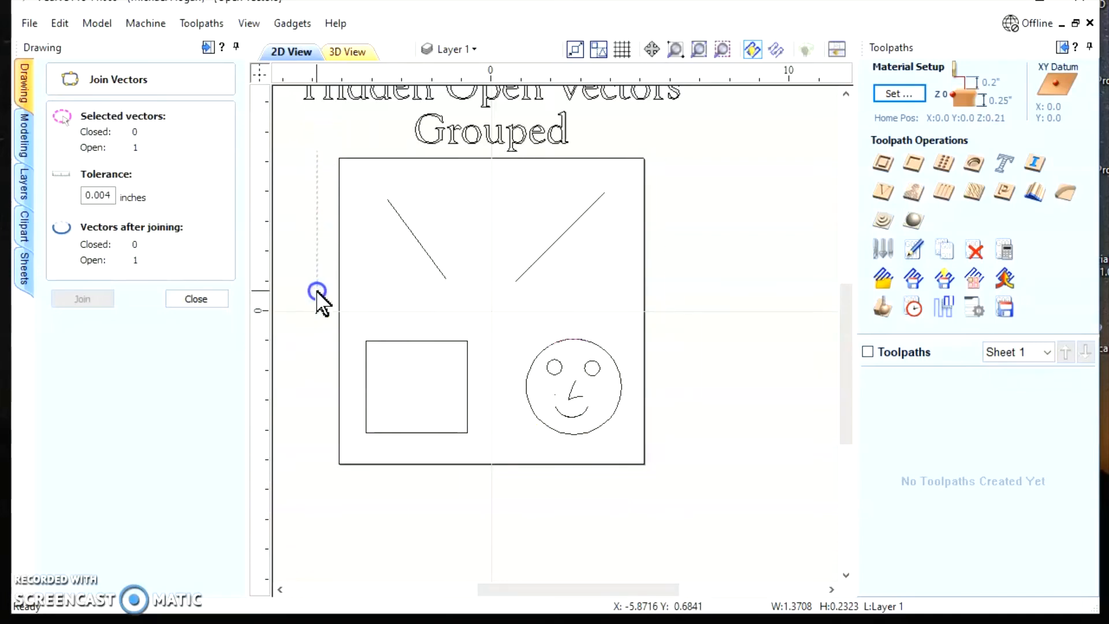
pyautogui.moveTo(500, 301); pyautogui.dragTo(503, 334)
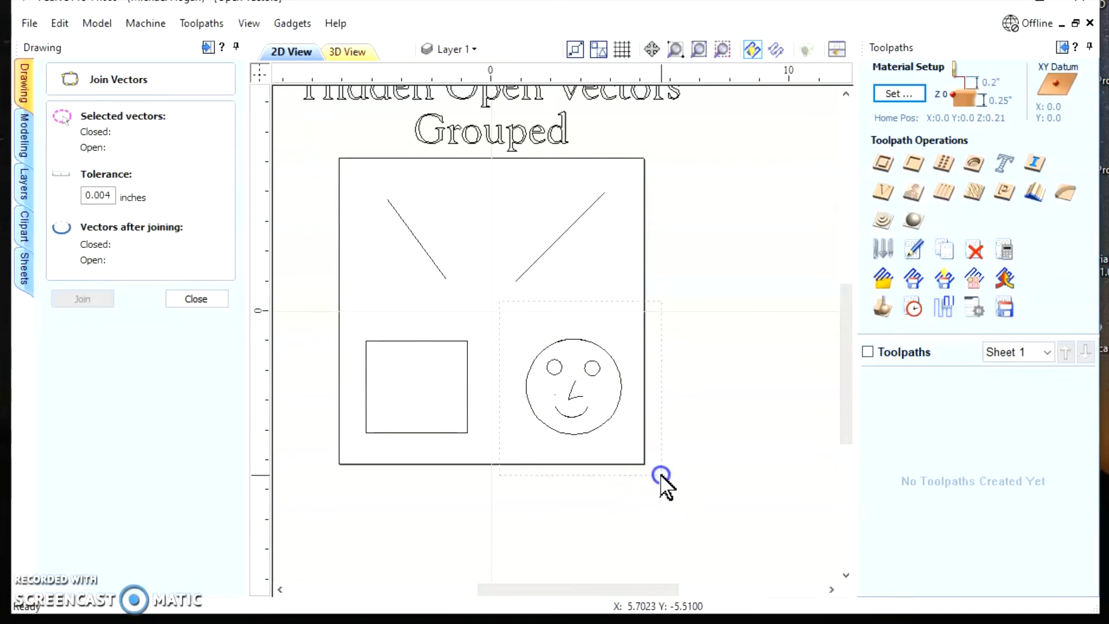
pyautogui.moveTo(667, 469); pyautogui.dragTo(668, 473)
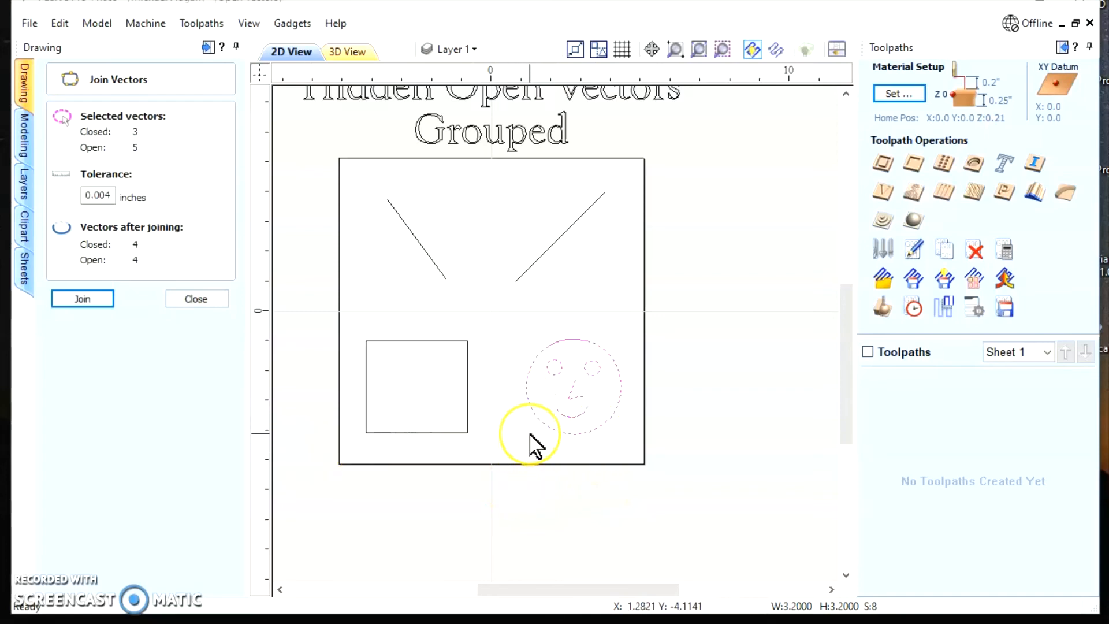
# Deselect the smiley face's outer circle, eyes, nose and mouth, and delete the hidden open vectors that remain selected
pyautogui.keyDown('shift'); pyautogui.click(561, 432); pyautogui.keyUp('shift')
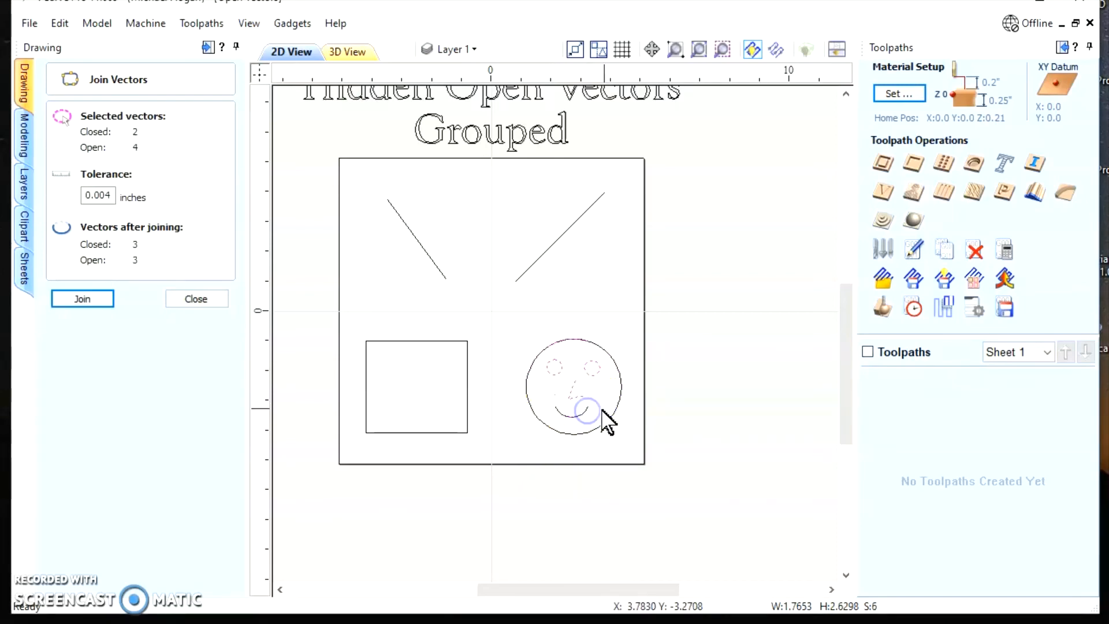
pyautogui.keyDown('shift'); pyautogui.click(551, 373); pyautogui.keyUp('shift')
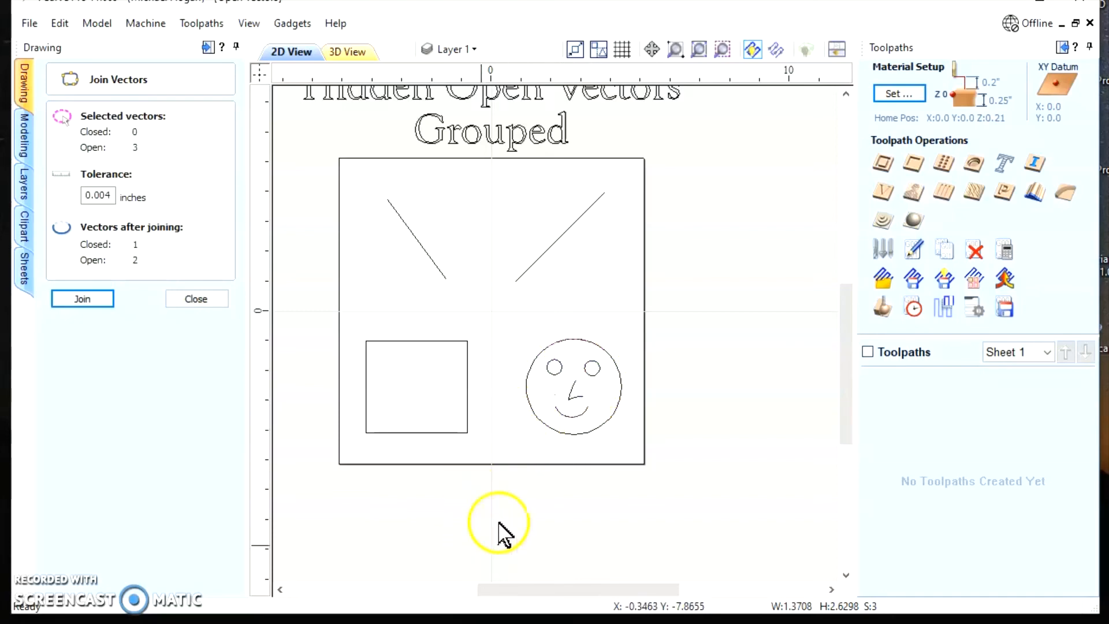
pyautogui.scroll(2, 555, 494)
pyautogui.click(555, 494)
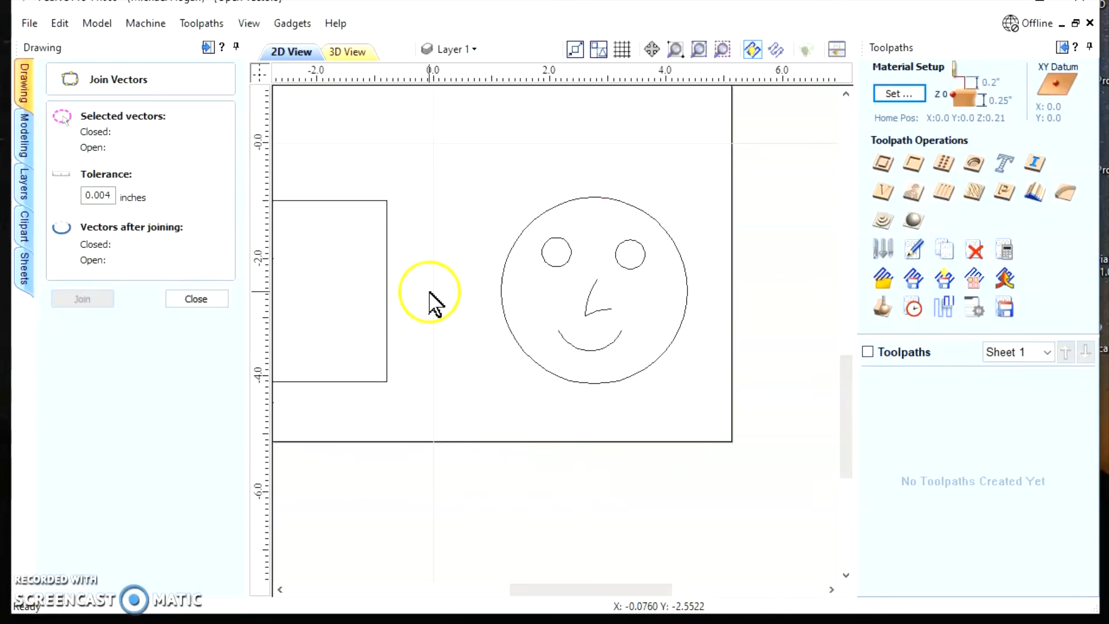
# Check the whole smiley face and its outer circle for open vectors in Join Vectors, and close the tool
pyautogui.moveTo(494, 153); pyautogui.dragTo(467, 214)
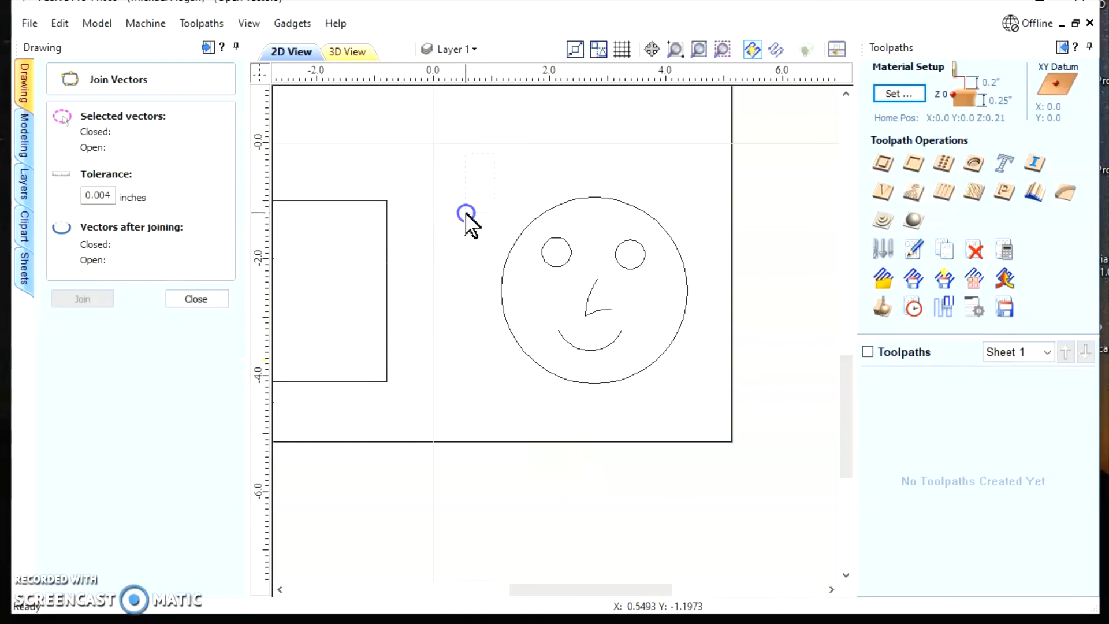
pyautogui.moveTo(722, 409); pyautogui.dragTo(722, 409)
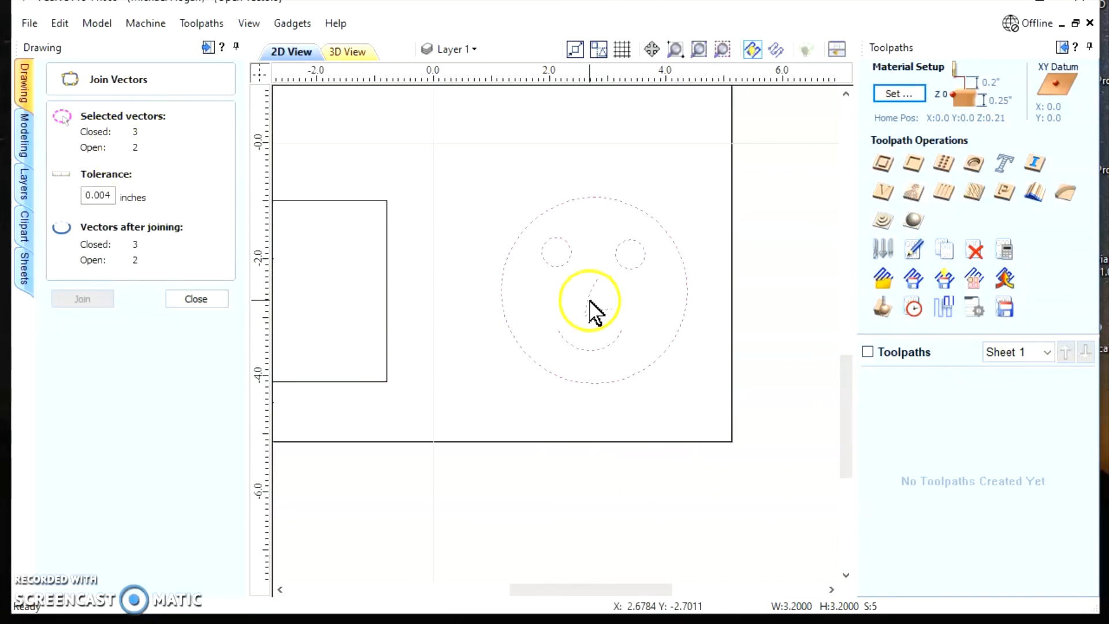
pyautogui.click(596, 354)
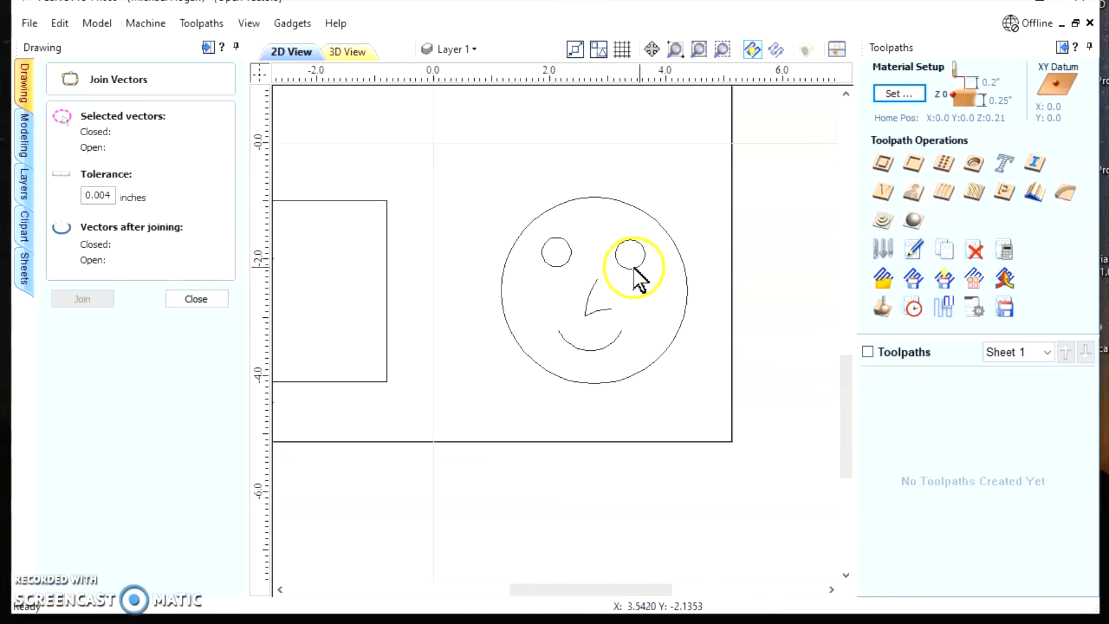
pyautogui.click(683, 329)
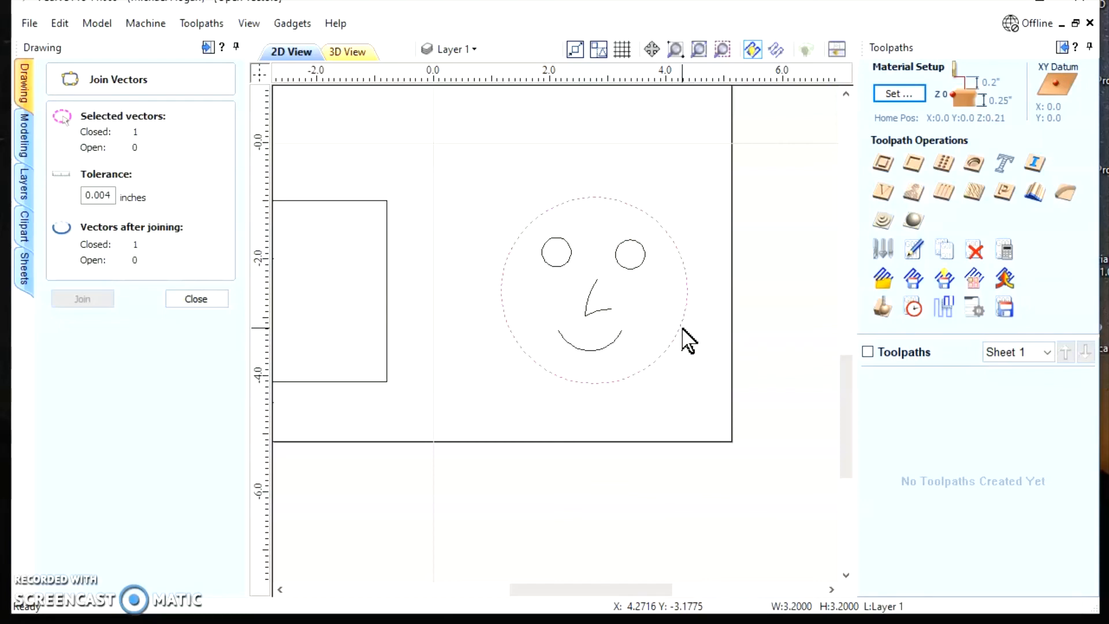
pyautogui.click(196, 299)
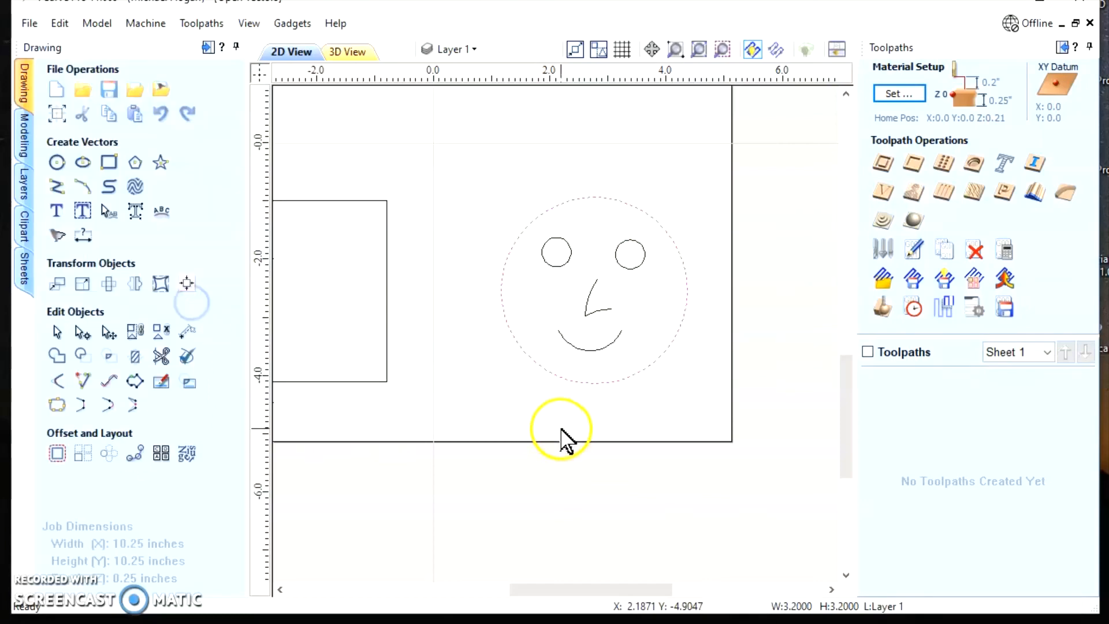
# Select all the vectors of the smiley face and group them
pyautogui.scroll(-5, 561, 439)
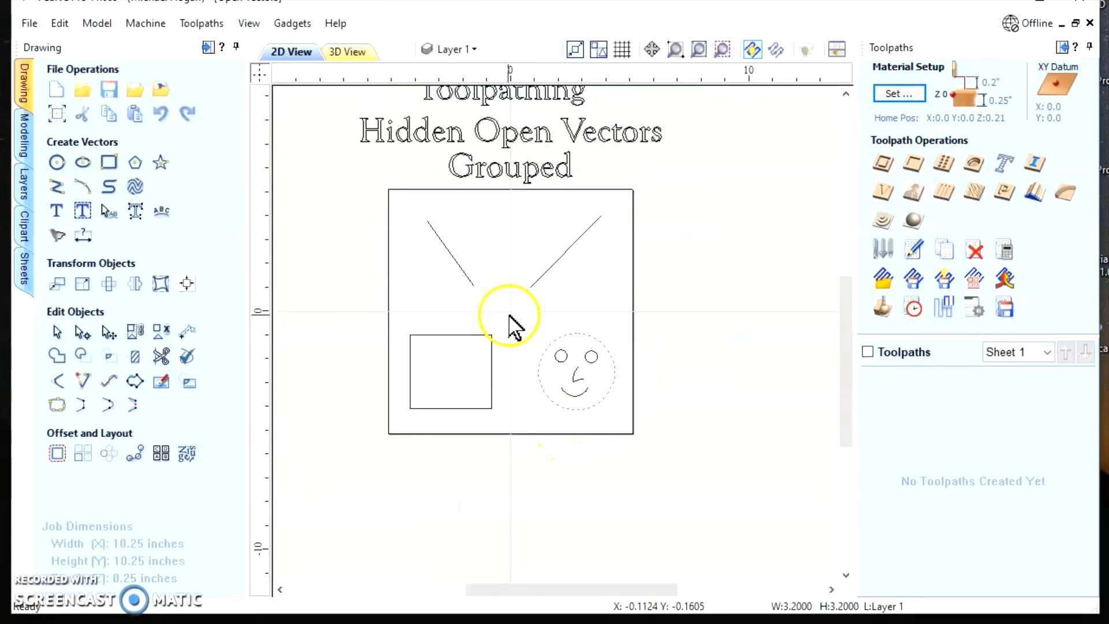
pyautogui.moveTo(510, 316); pyautogui.dragTo(627, 444)
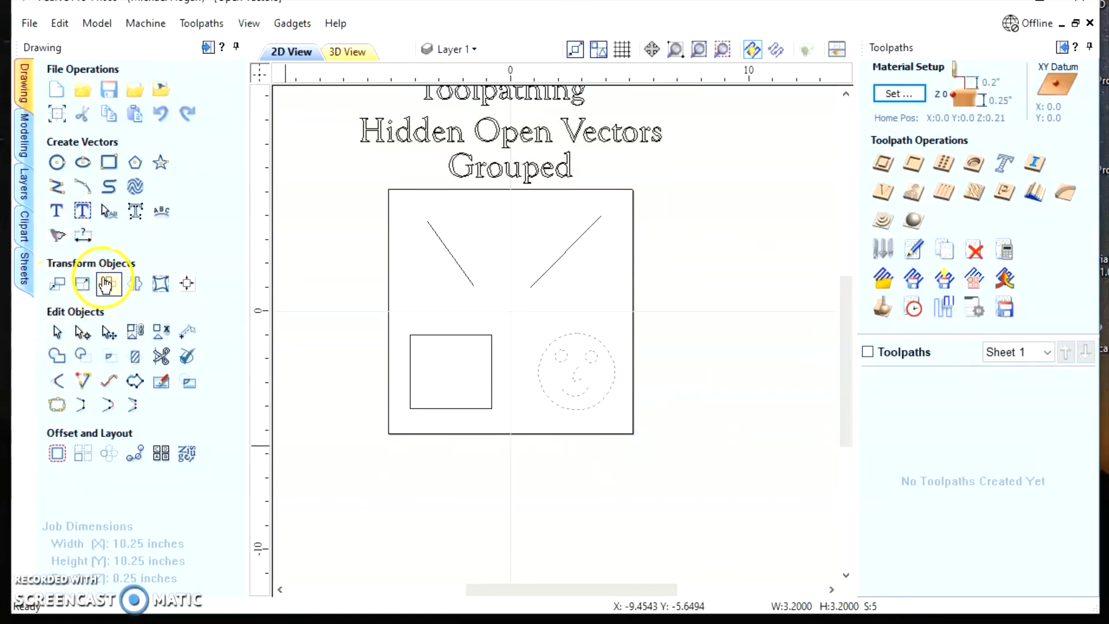
pyautogui.click(134, 331)
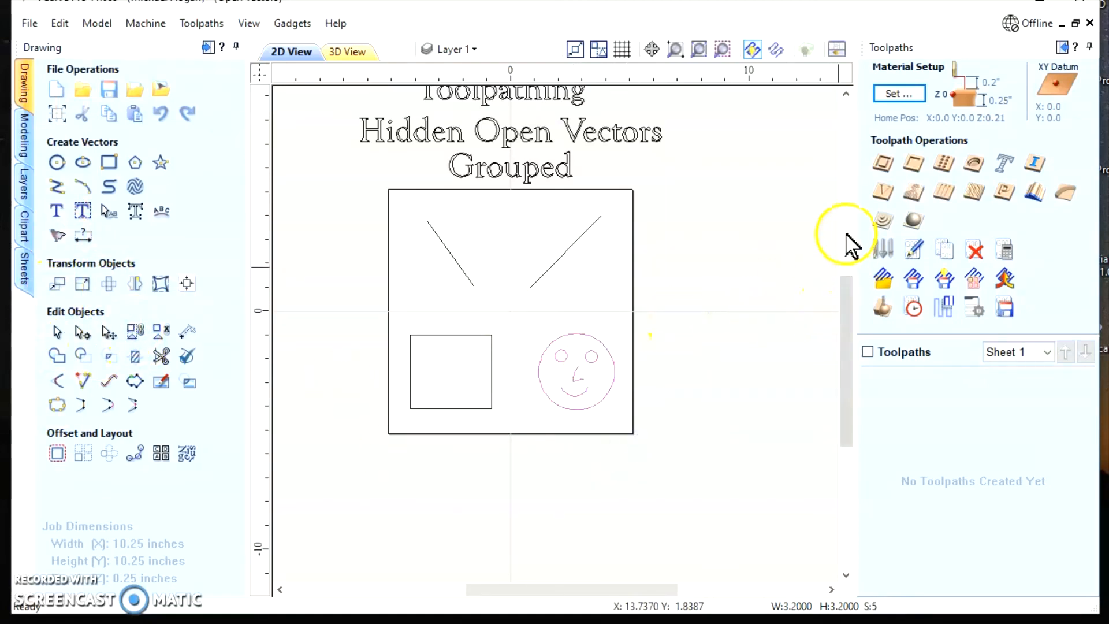
# Start a V-Carve / Engraving toolpath for the regrouped smiley face without using clearance tools
pyautogui.click(884, 196)
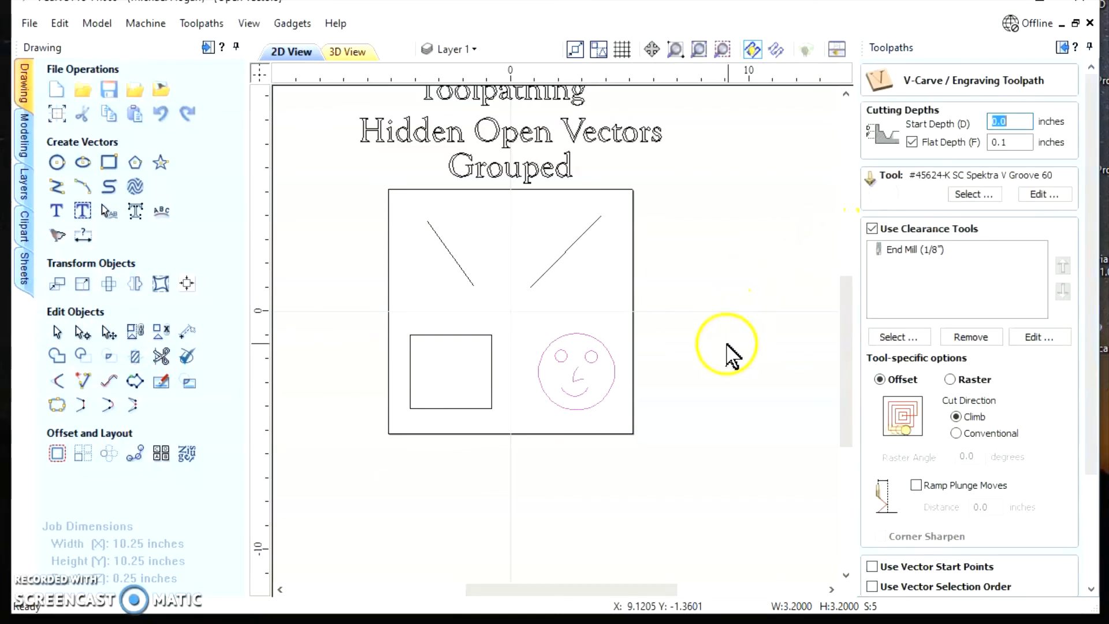
pyautogui.scroll(-1, 977, 213)
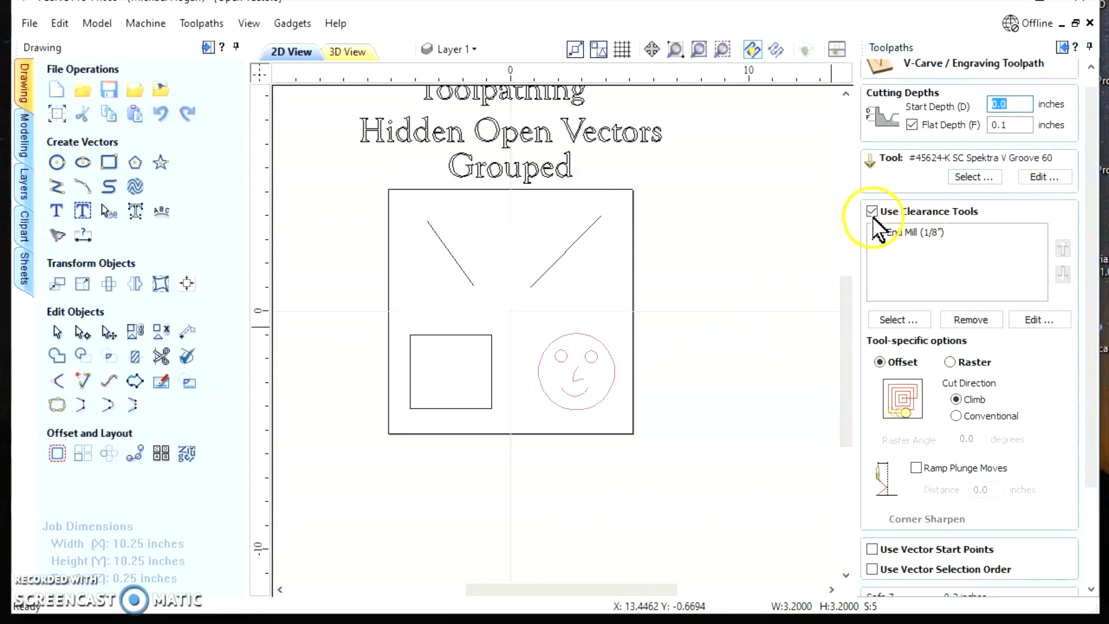
pyautogui.click(872, 213)
pyautogui.scroll(-5, 917, 271)
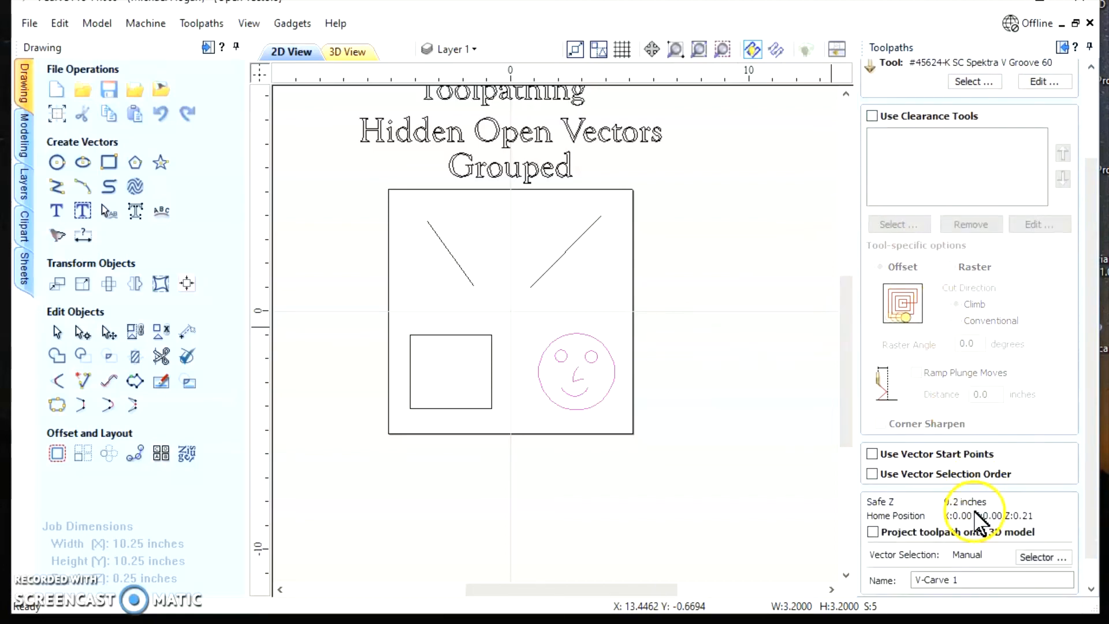
pyautogui.scroll(-2, 981, 523)
# Calculate the V-Carve toolpath, move the message aside to view the face, and accept ignoring the grouped open vectors
pyautogui.click(892, 580)
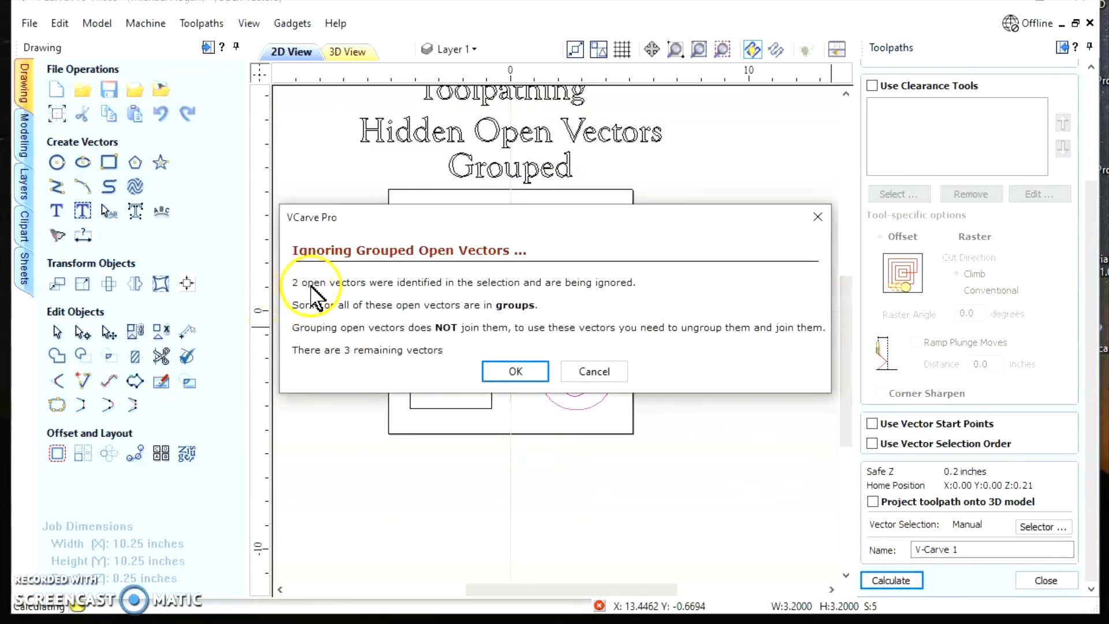
pyautogui.moveTo(401, 220)
pyautogui.mouseDown()
pyautogui.moveTo(404, 423)
pyautogui.moveTo(393, 426)
pyautogui.mouseUp()
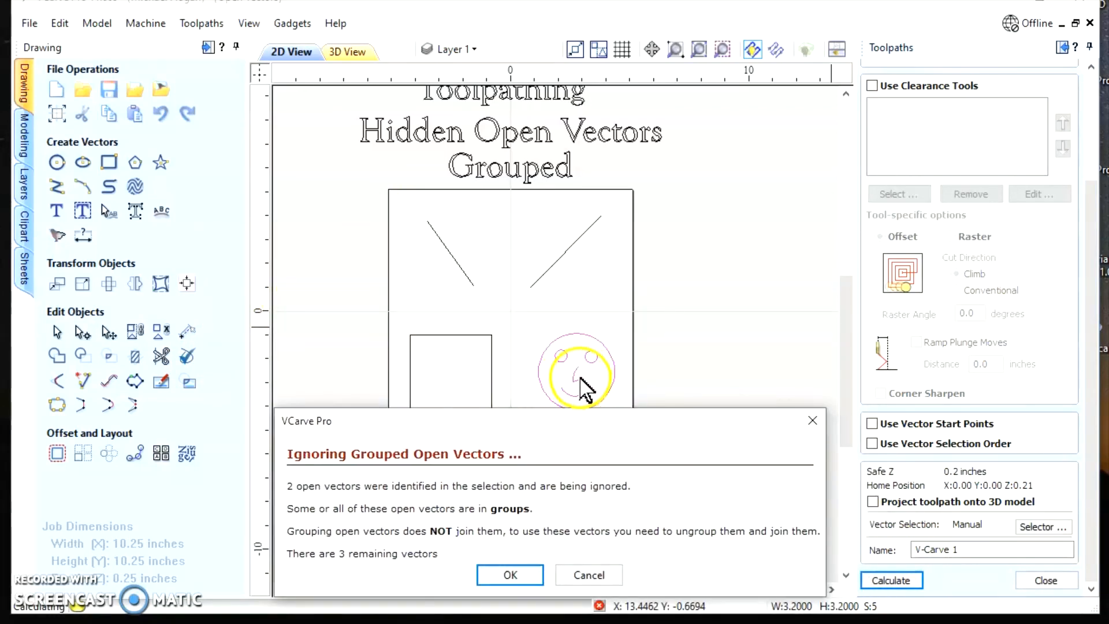
pyautogui.click(574, 393)
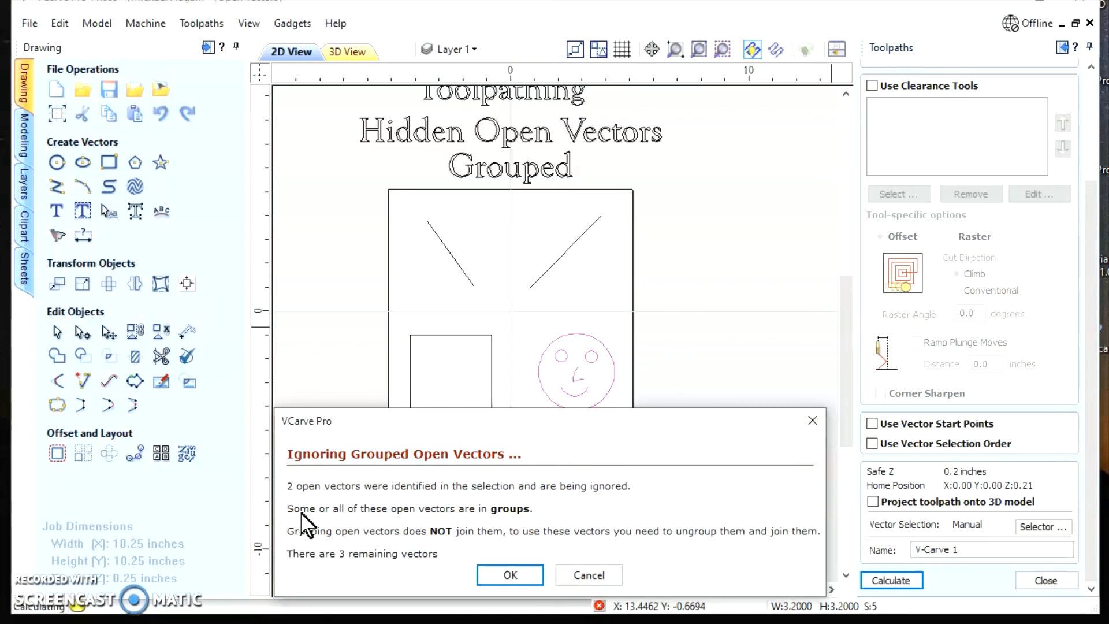
pyautogui.click(510, 575)
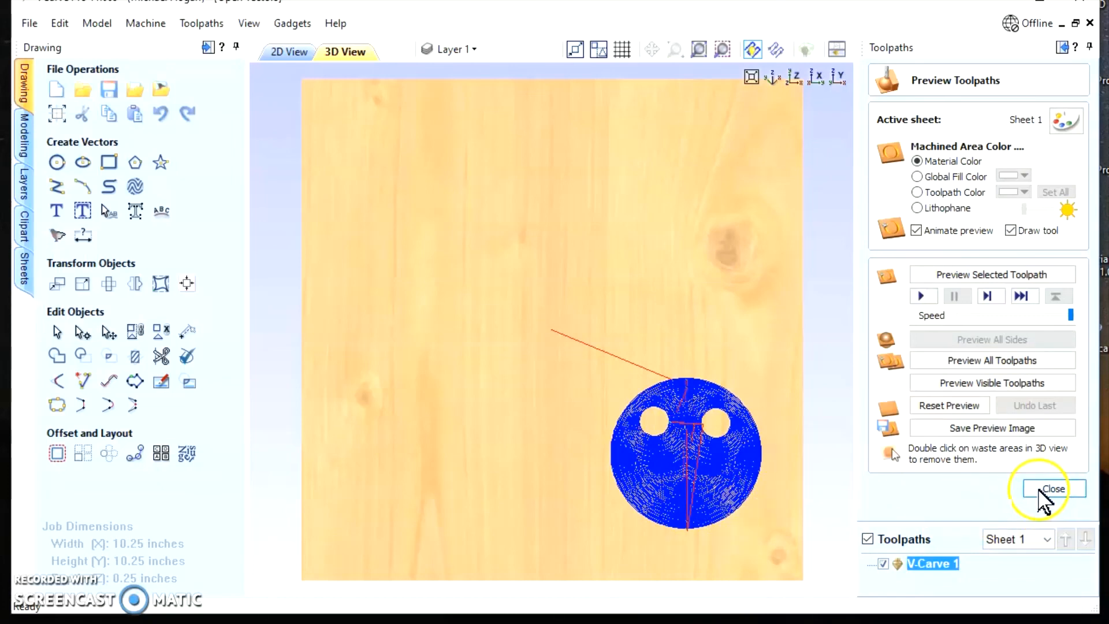
# Return to the 2D view, hide the V-Carve 1 toolpath and close the toolpath preview
pyautogui.click(289, 54)
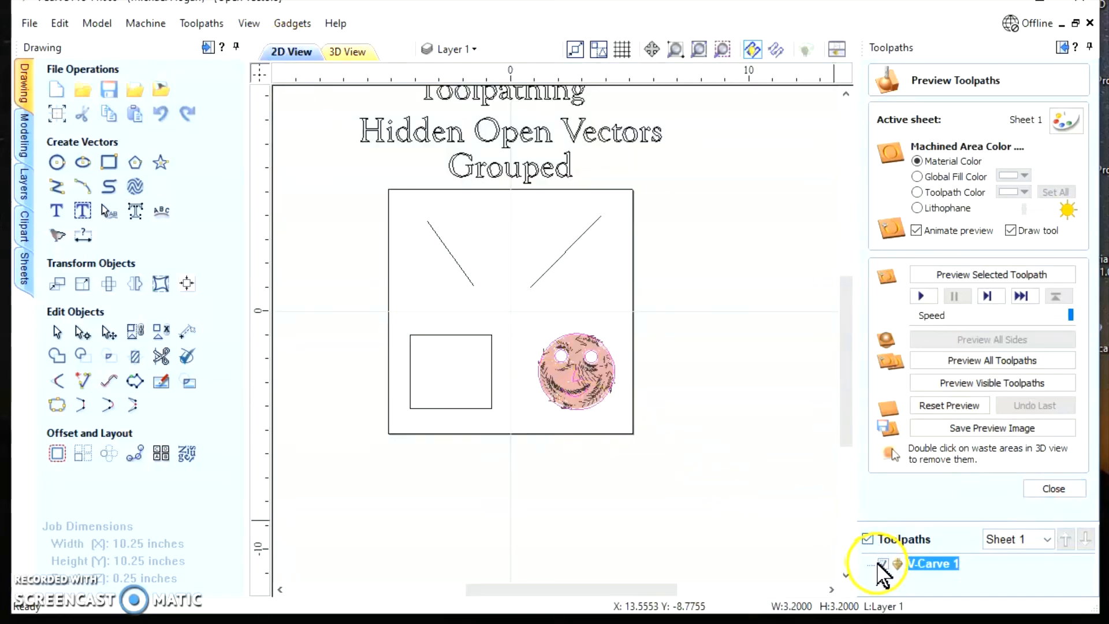
pyautogui.click(884, 564)
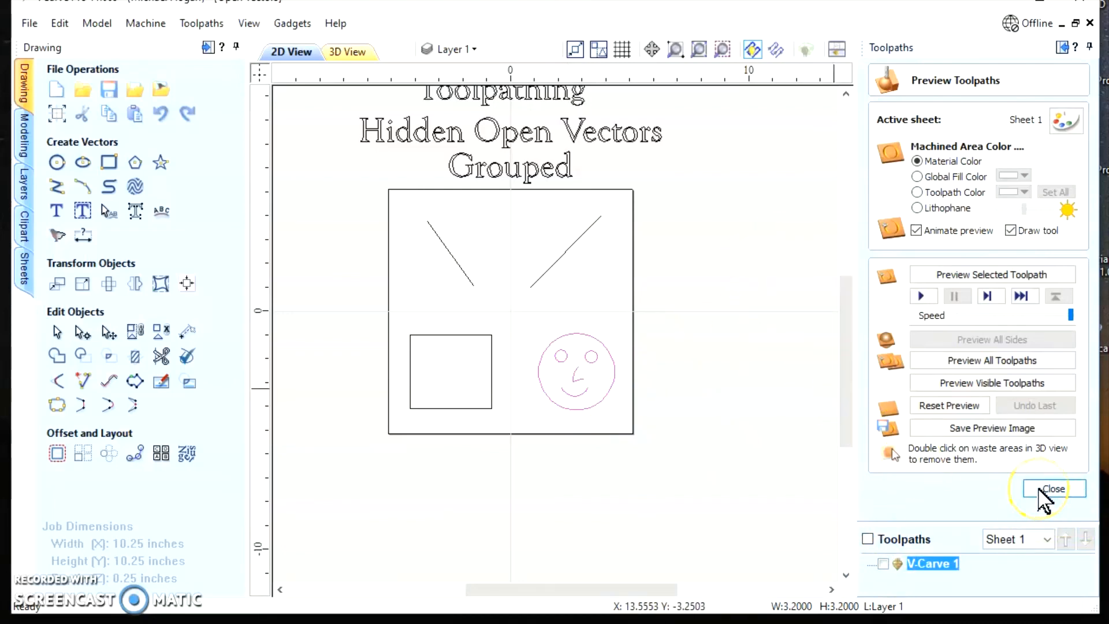
pyautogui.click(1047, 490)
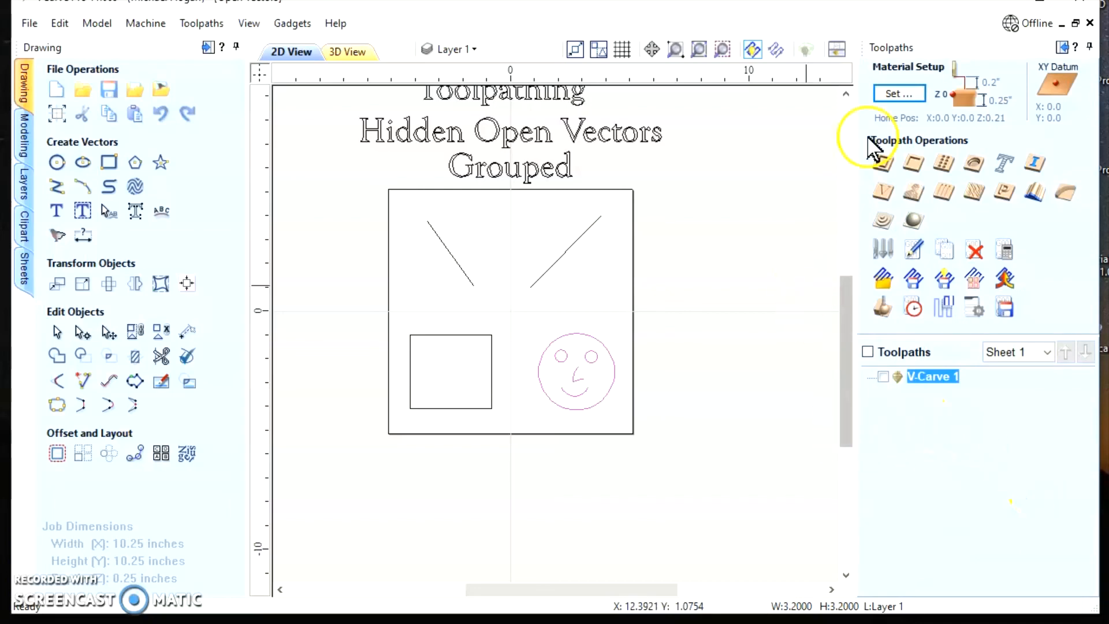
# Start a 2D Profile toolpath, ungroup the smiley face and select only its nose and mouth vectors
pyautogui.click(883, 163)
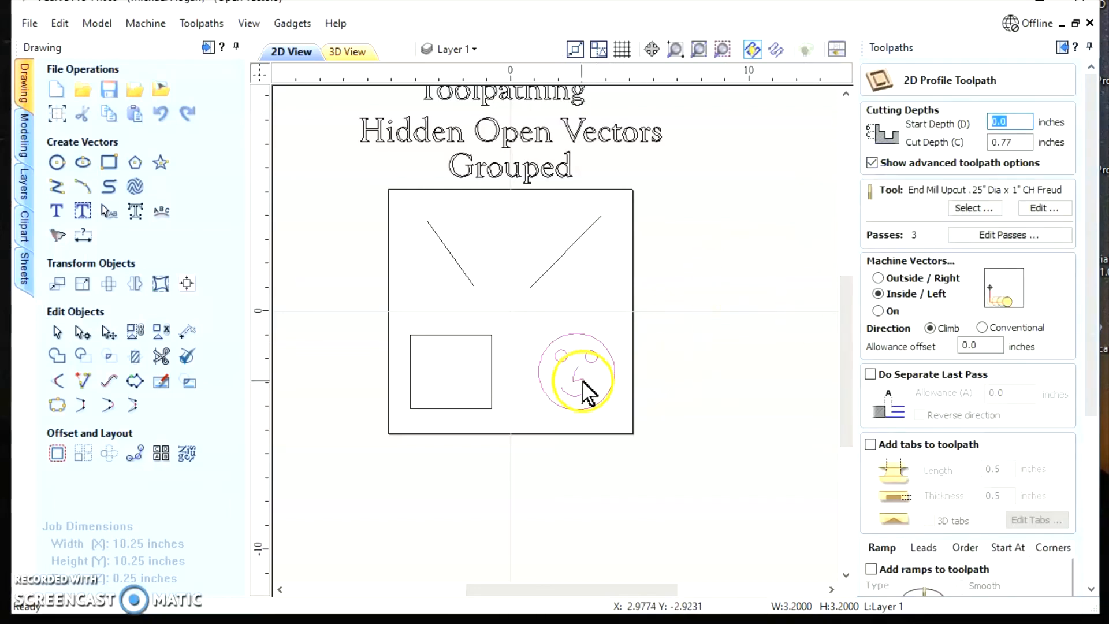
pyautogui.click(574, 378)
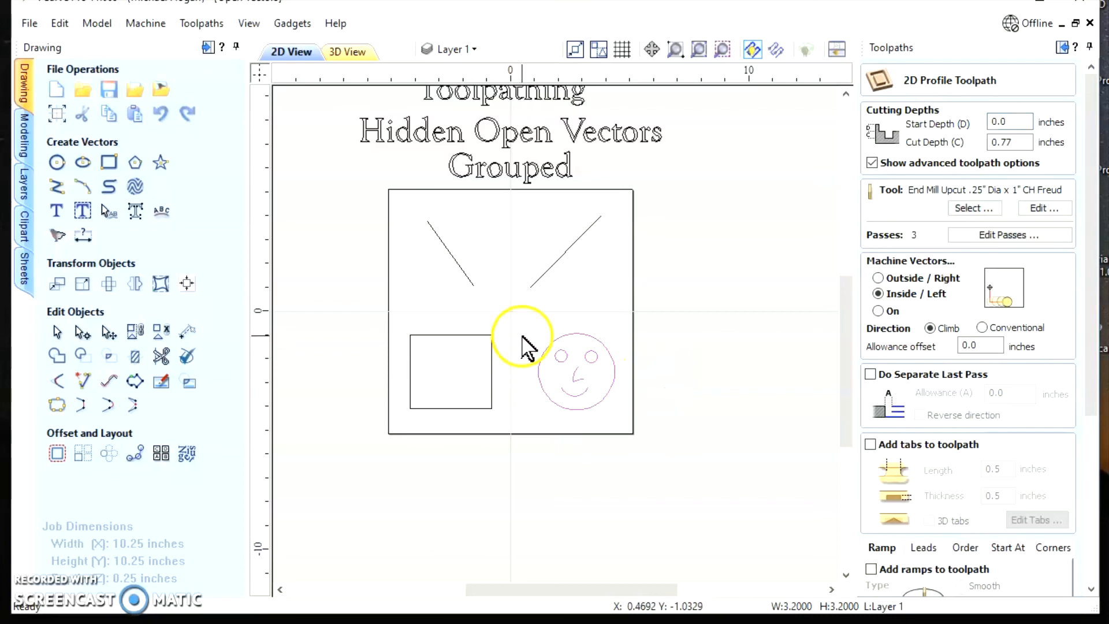
pyautogui.click(161, 330)
pyautogui.click(743, 416)
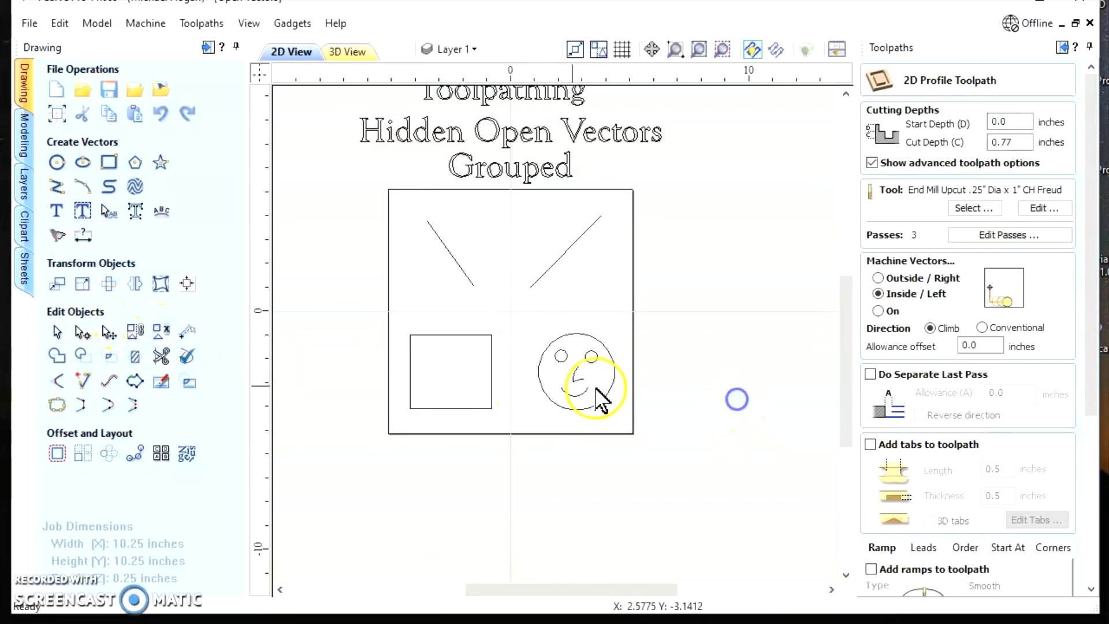
pyautogui.click(576, 376)
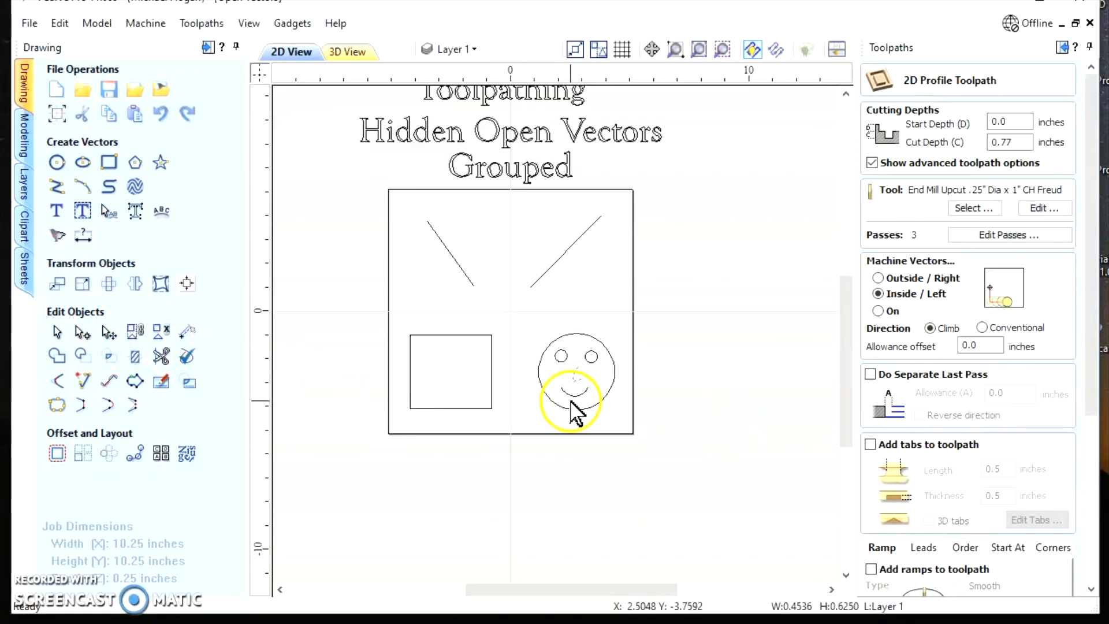
pyautogui.keyDown('shift'); pyautogui.click(581, 396); pyautogui.keyUp('shift')
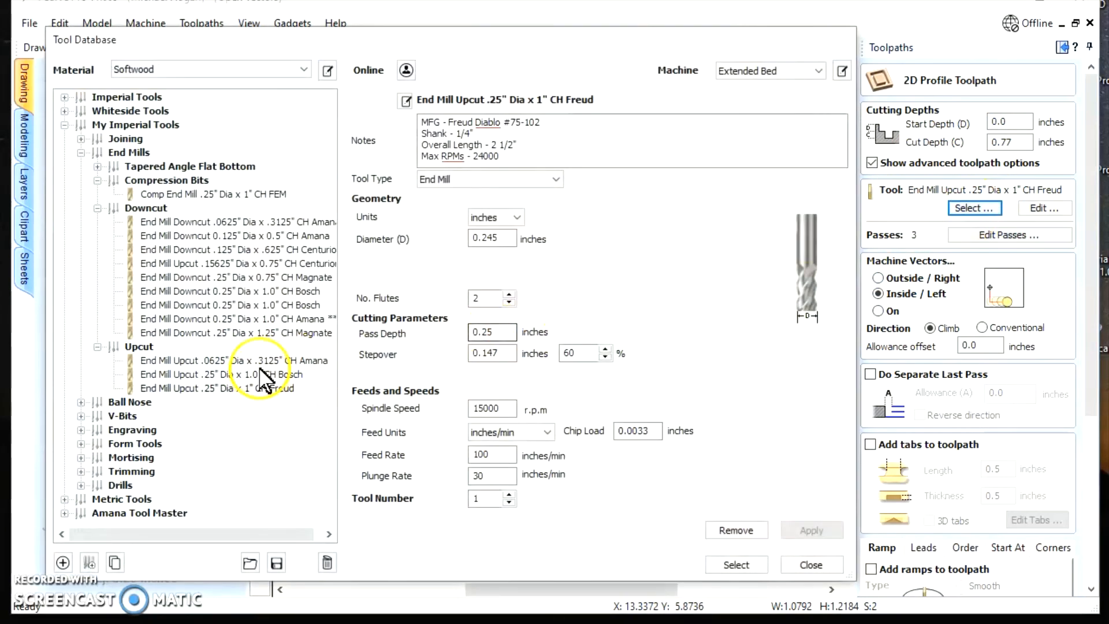
# Choose the V-Bit (60 deg 0.25 dia x .21875 cut height) from the tool database for the profile toolpath
pyautogui.hscroll(1, 208, 427)
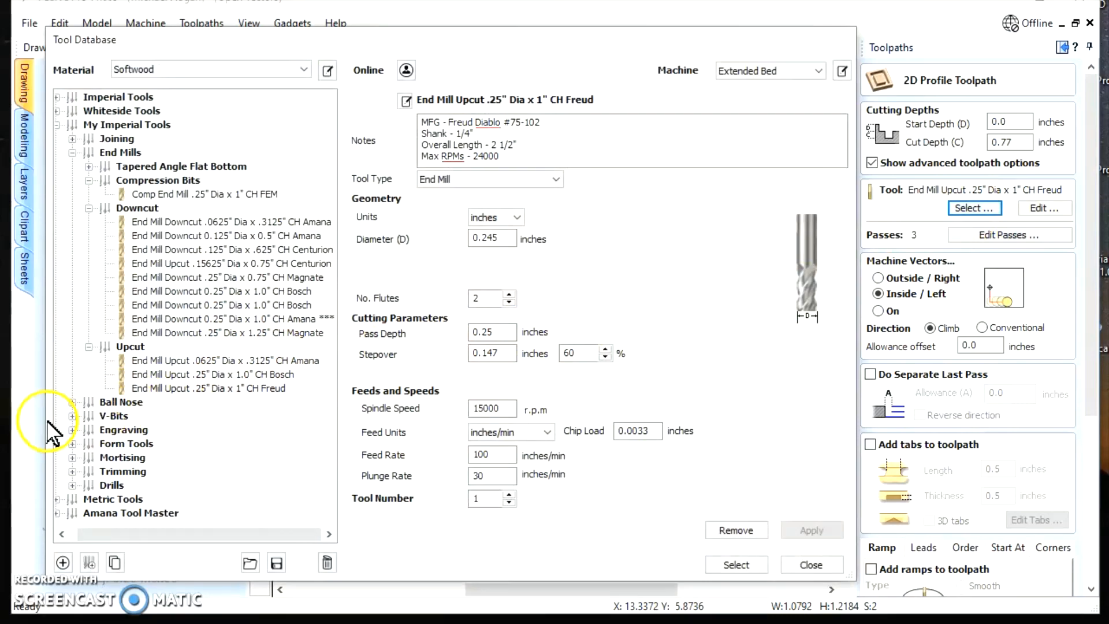
pyautogui.click(72, 416)
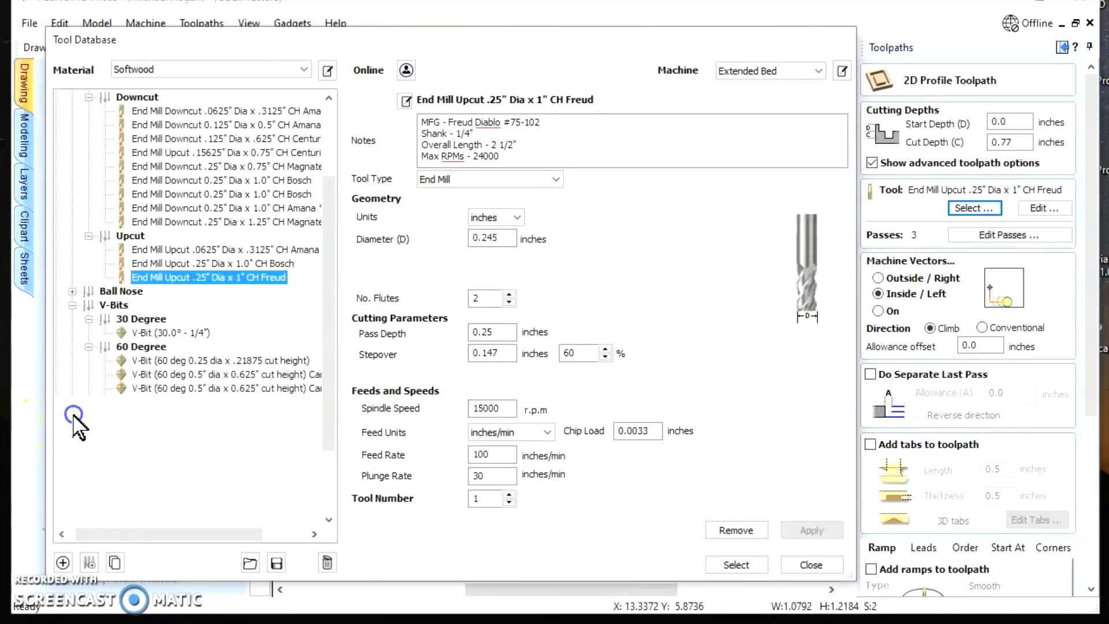
pyautogui.click(173, 361)
pyautogui.click(737, 564)
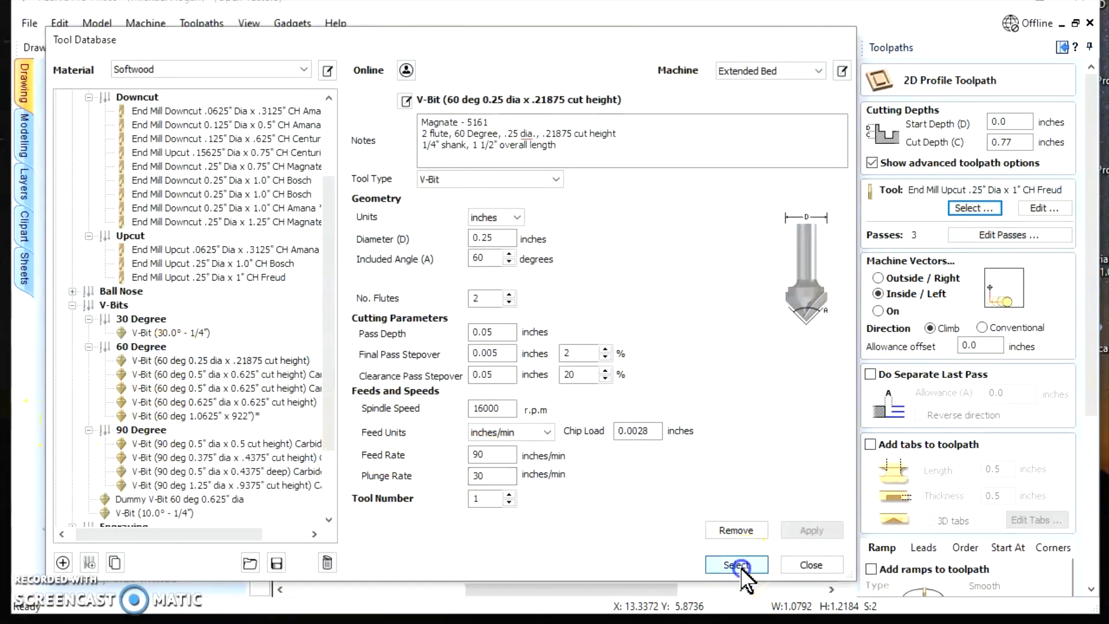
# Set the profile toolpath to machine on the selected nose and mouth vectors, calculate it and accept cutting through the material
pyautogui.scroll(-1, 923, 355)
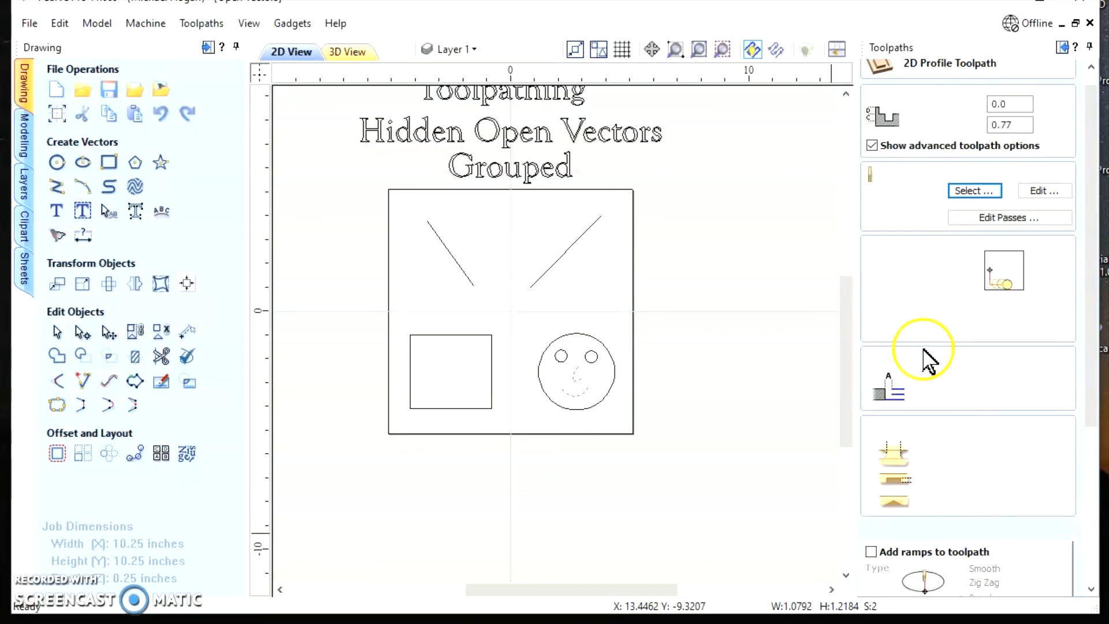
pyautogui.click(878, 285)
pyautogui.scroll(-2, 890, 509)
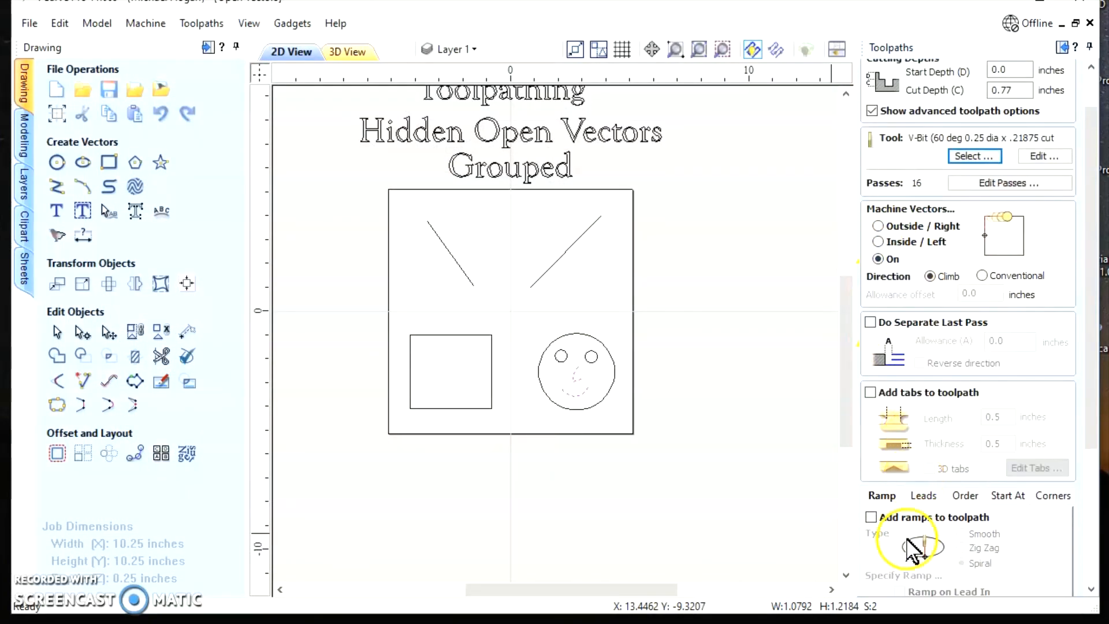
pyautogui.scroll(-6, 913, 555)
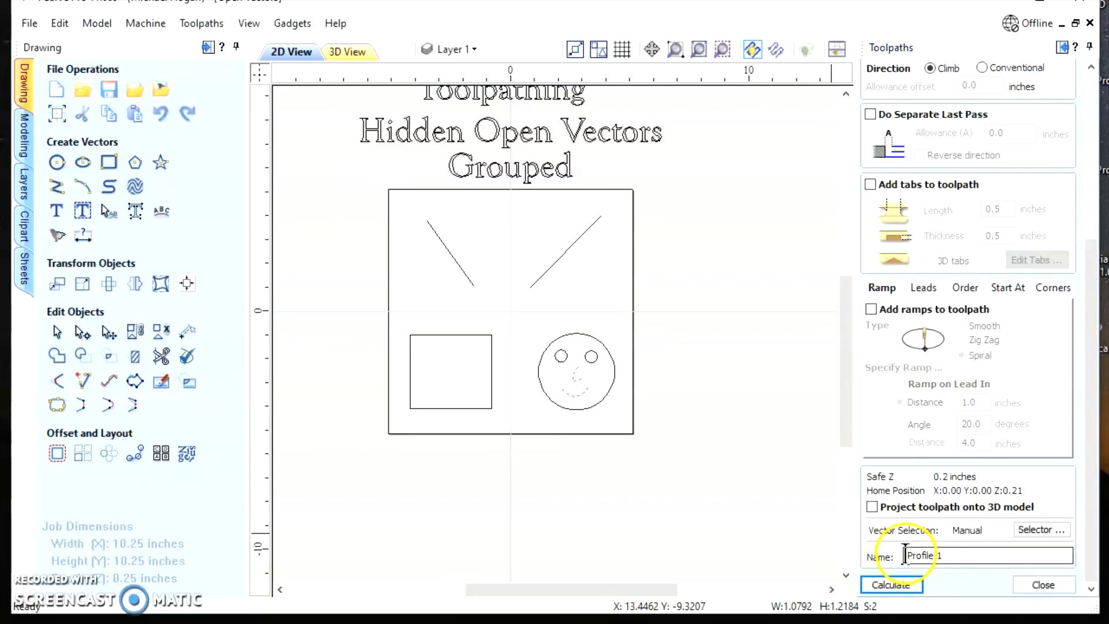
pyautogui.click(890, 585)
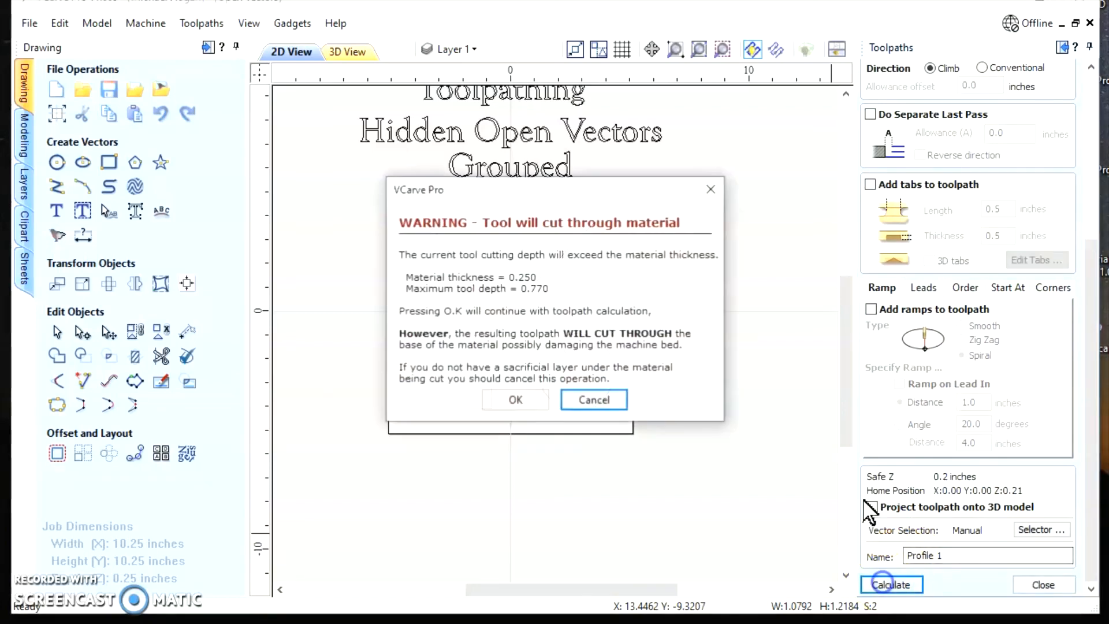
pyautogui.click(515, 400)
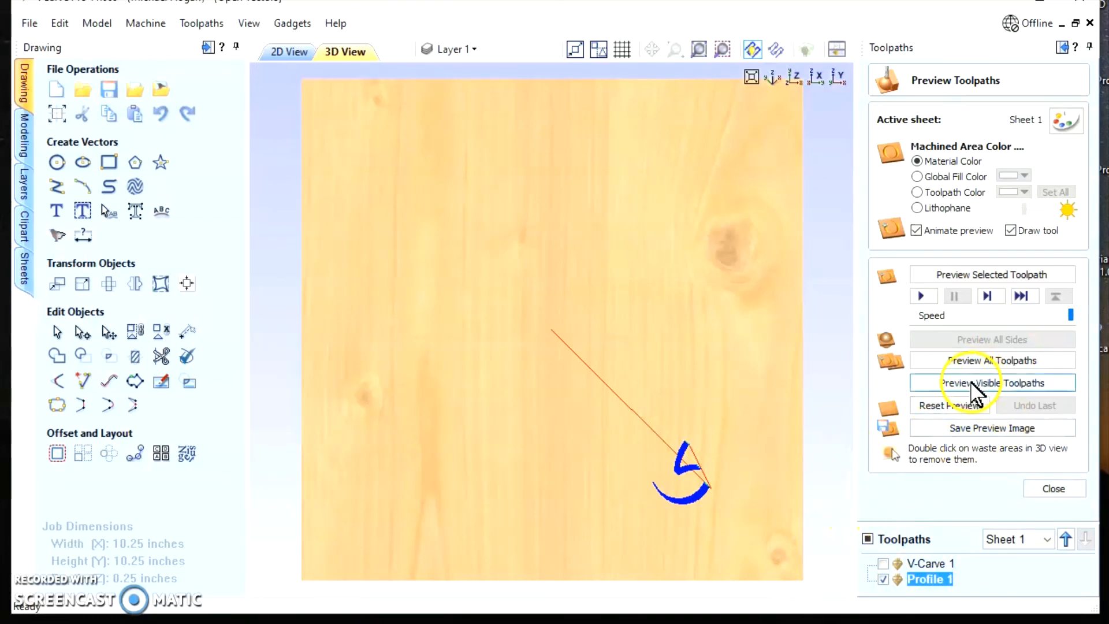
# Preview all toolpaths on the material and return to the 2D view with the title and drawing centred
pyautogui.click(975, 360)
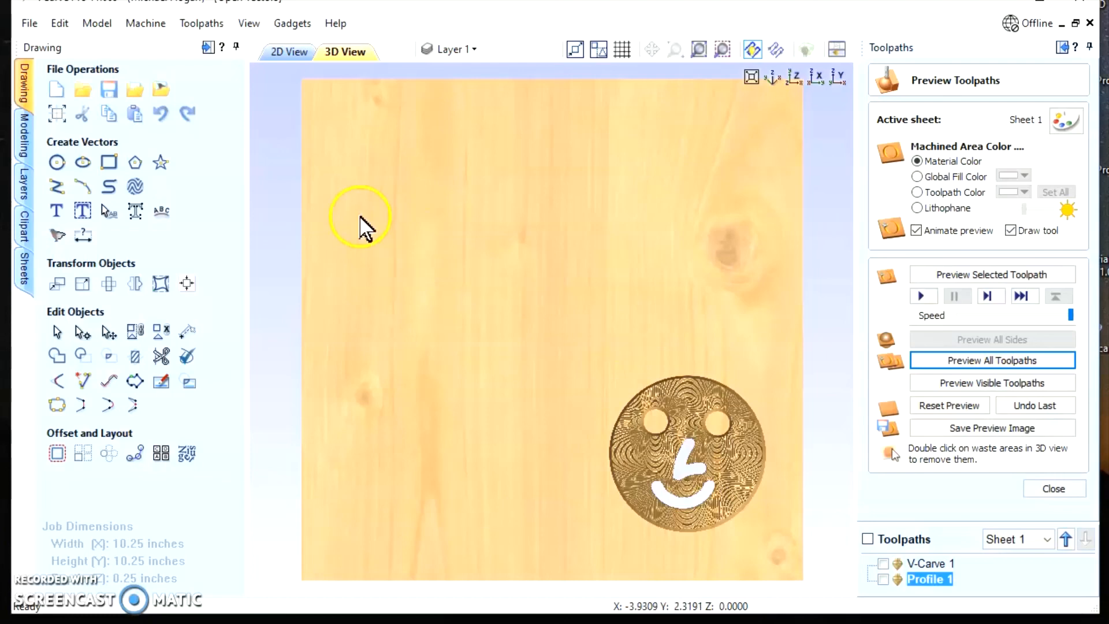
pyautogui.click(296, 52)
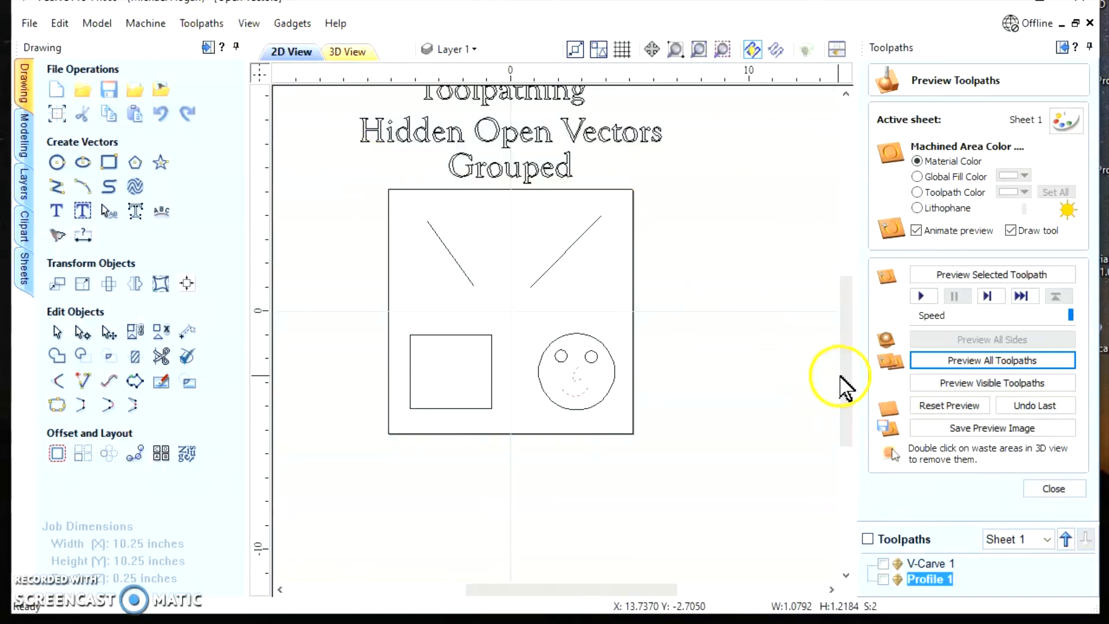
pyautogui.moveTo(844, 386); pyautogui.dragTo(834, 347)
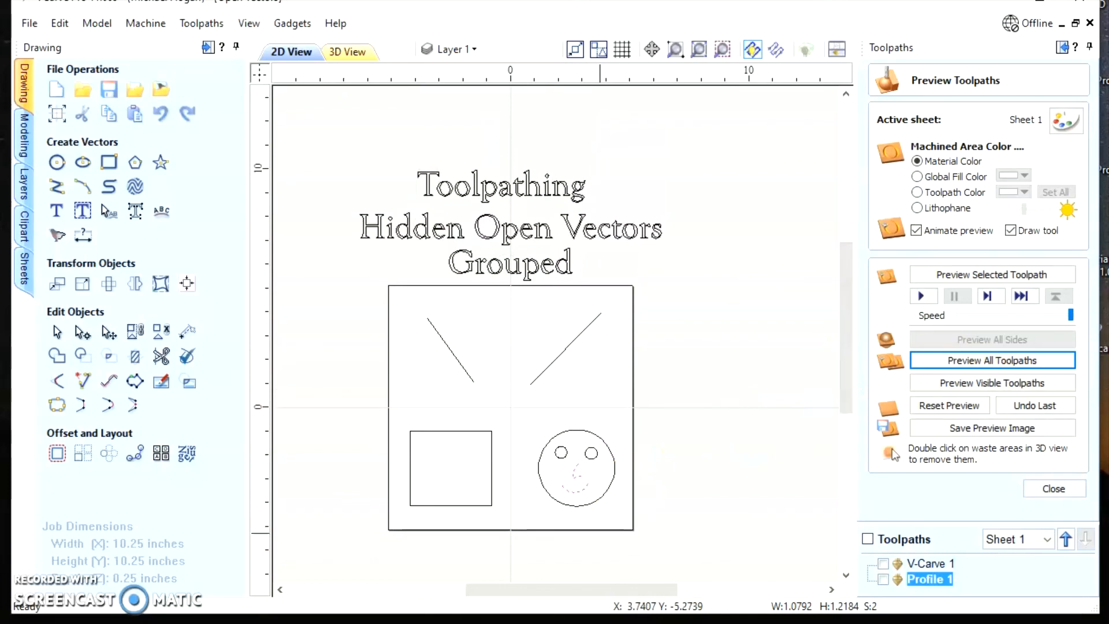
pyautogui.moveTo(572, 589); pyautogui.dragTo(546, 589)
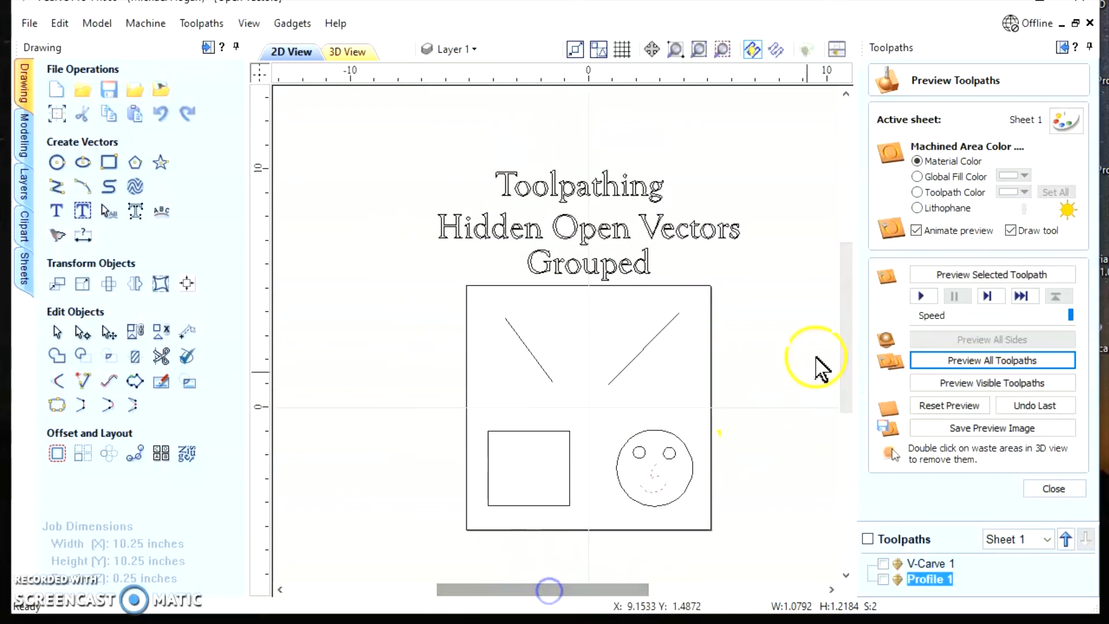
pyautogui.moveTo(844, 287)
pyautogui.mouseDown()
pyautogui.moveTo(849, 312)
pyautogui.moveTo(849, 293)
pyautogui.mouseUp()
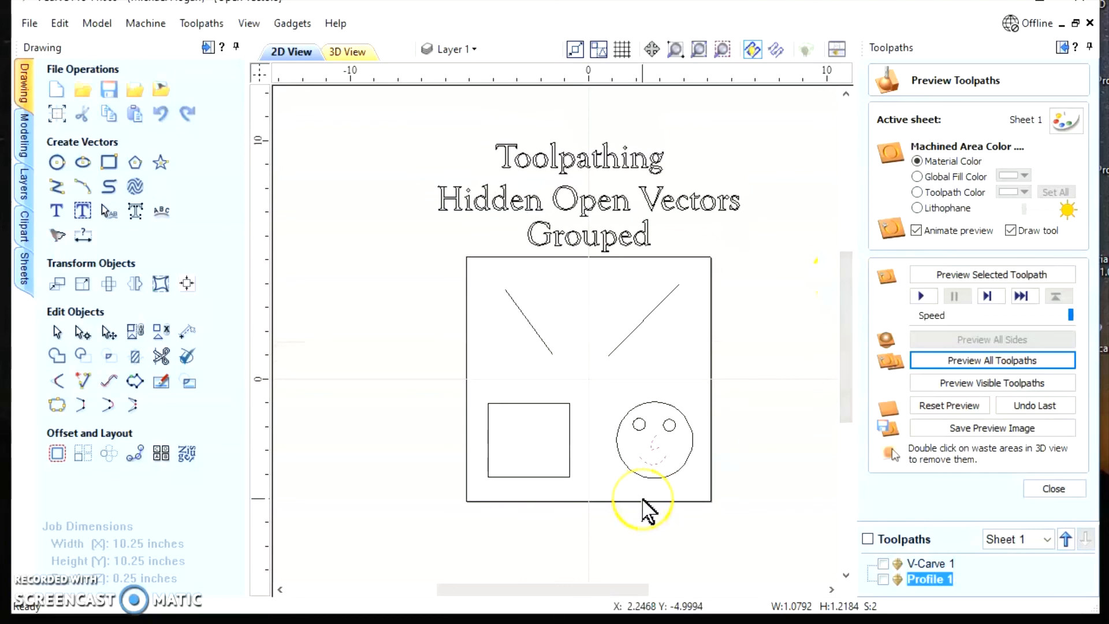